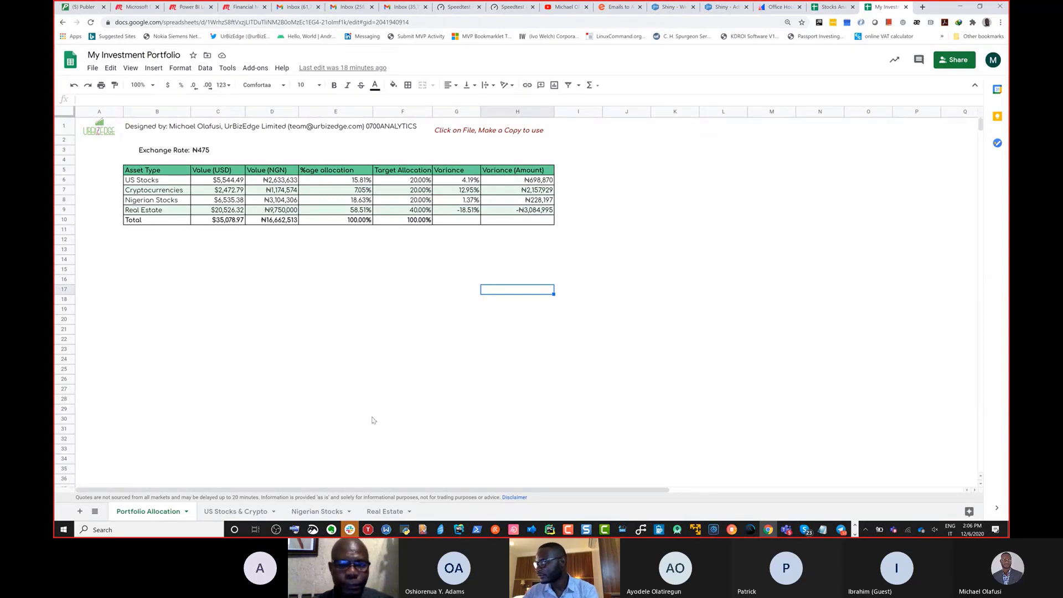
Step: Zoom the browser to 200%, then back one step so the allocation table reads larger
{"action": "left_click", "coordinate": [518, 311]}
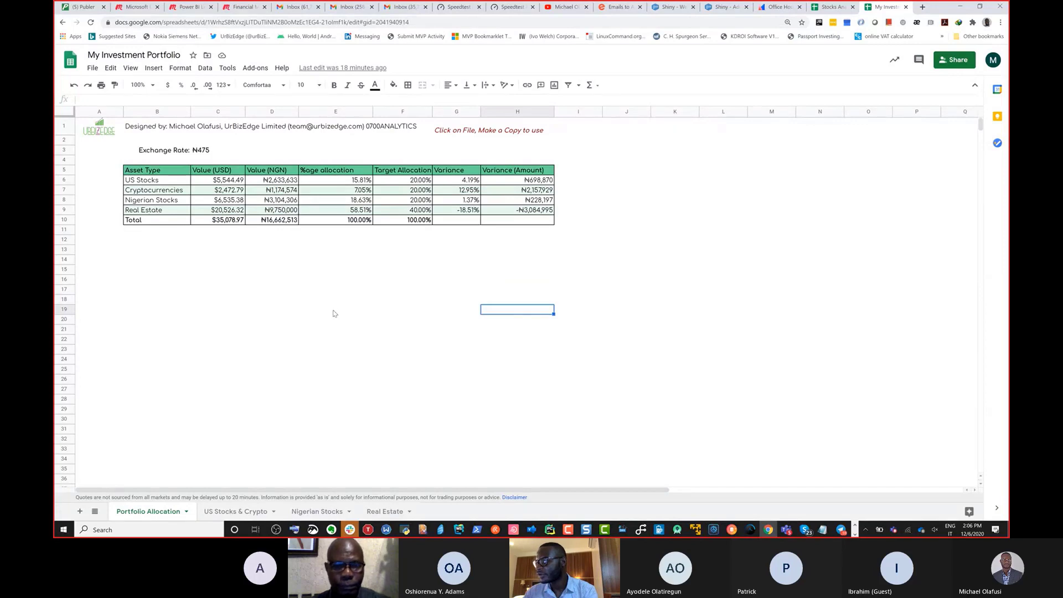
{"action": "key", "text": "ctrl+plus"}
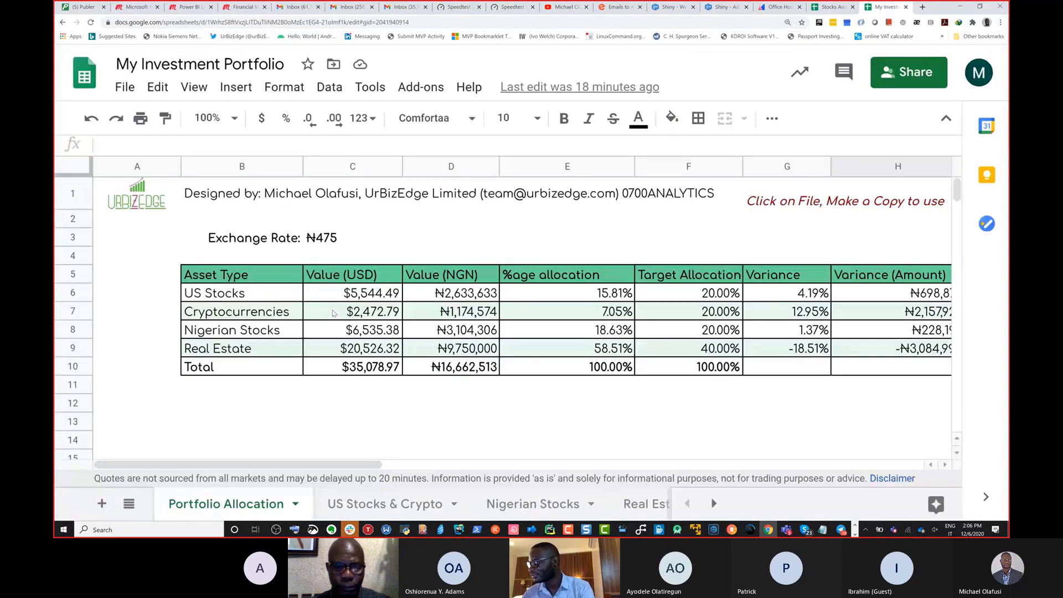
{"action": "key", "text": "ctrl+minus"}
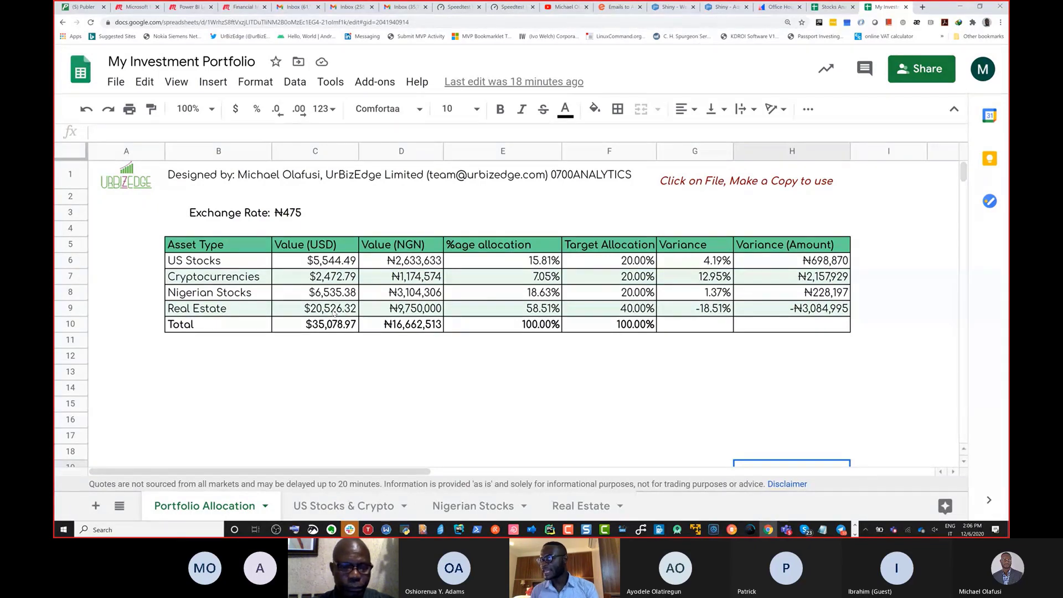
Step: Enter 'Most Nigerians' in B13 and '- Real Estate' in B14 below the table
{"action": "left_click", "coordinate": [188, 358]}
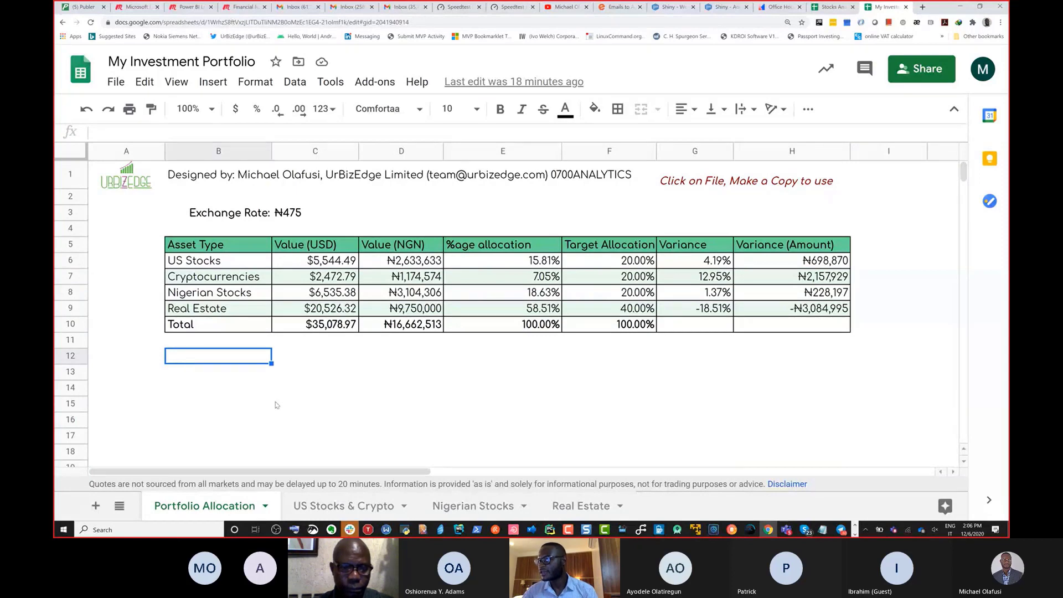
{"action": "key", "text": "Down"}
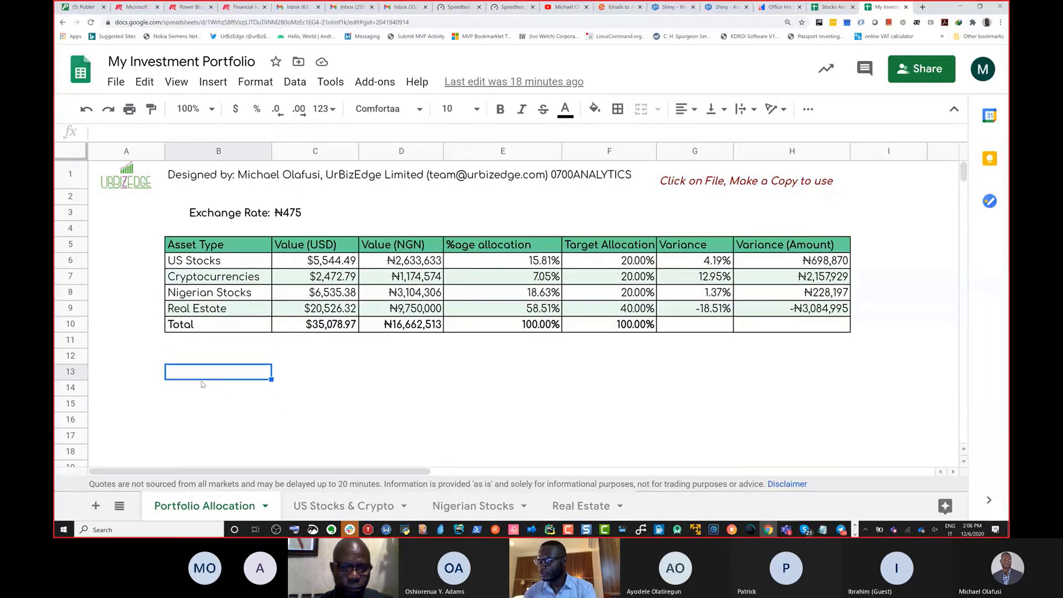
{"action": "type", "text": "Most Ni"}
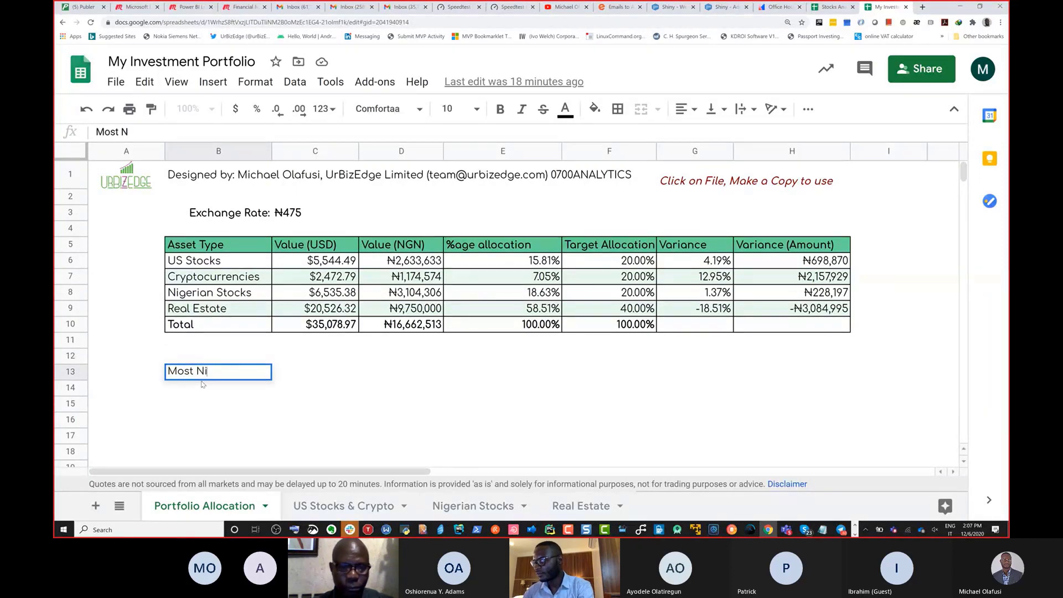
{"action": "type", "text": "gerians"}
{"action": "key", "text": "Return"}
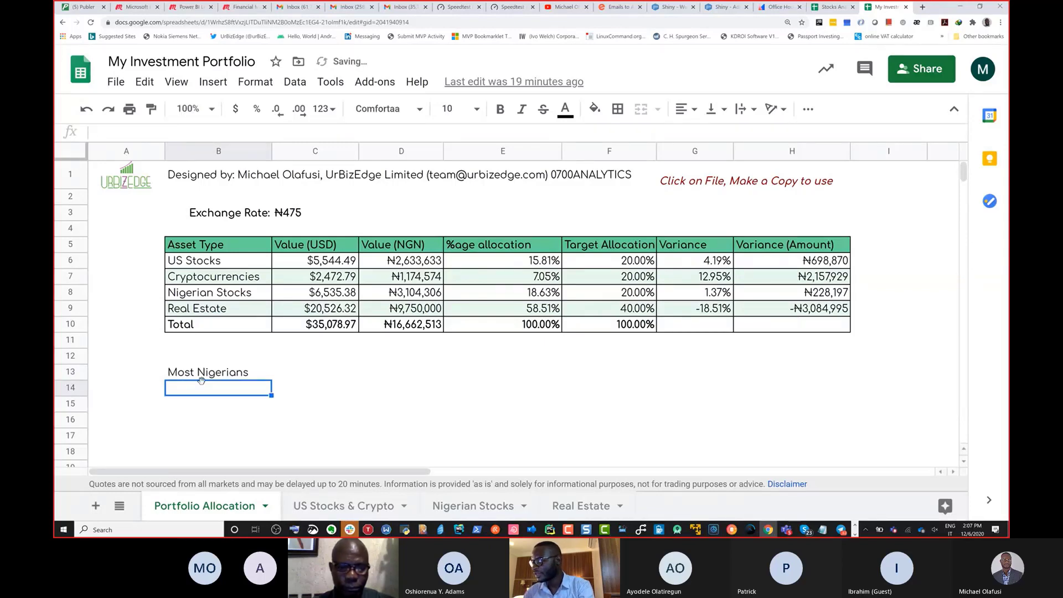
{"action": "type", "text": "'-"}
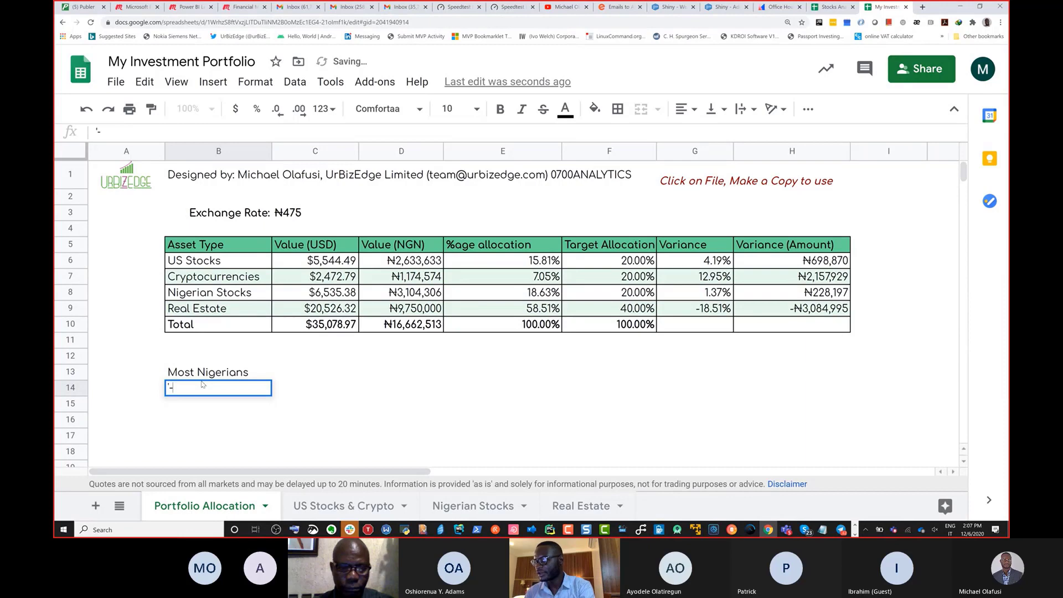
{"action": "type", "text": " Real Estat"}
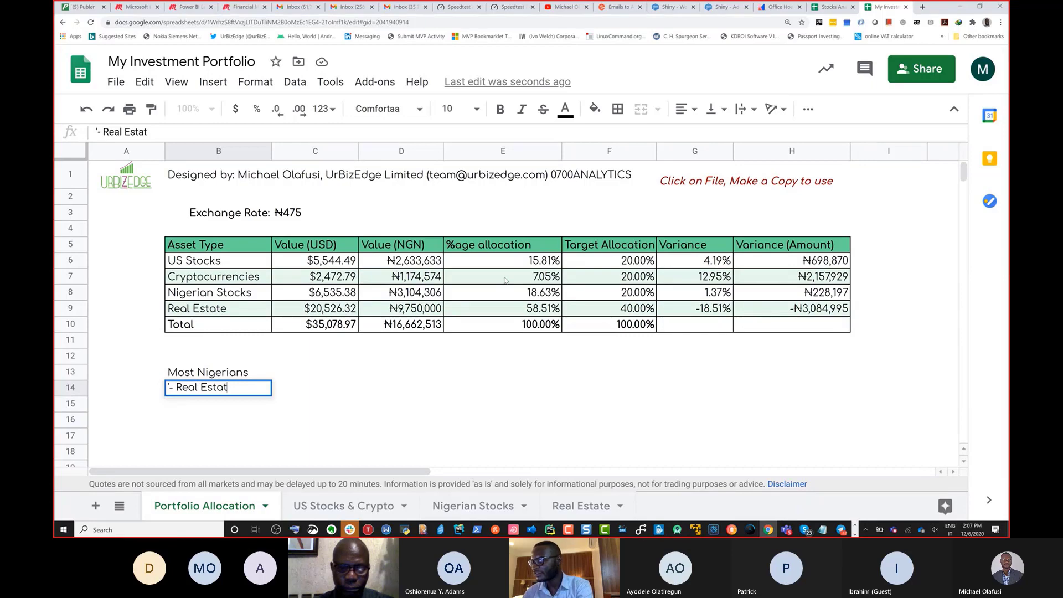
{"action": "type", "text": "e"}
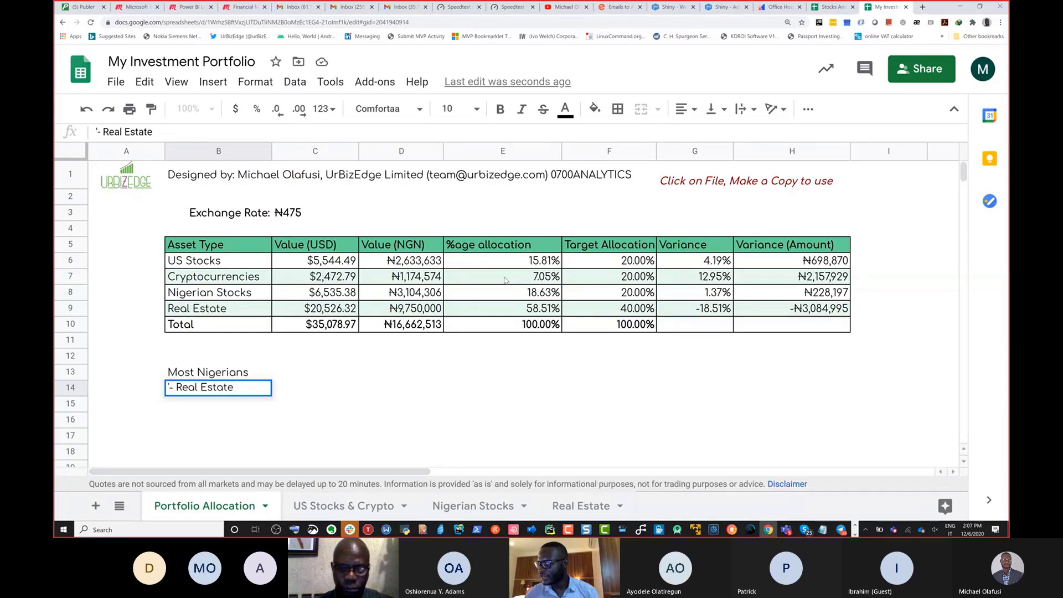
{"action": "key", "text": "Return"}
Step: Extend the B13 line so it reads 'Most Nigerians invest in'
{"action": "key", "text": "Up"}
{"action": "key", "text": "Up"}
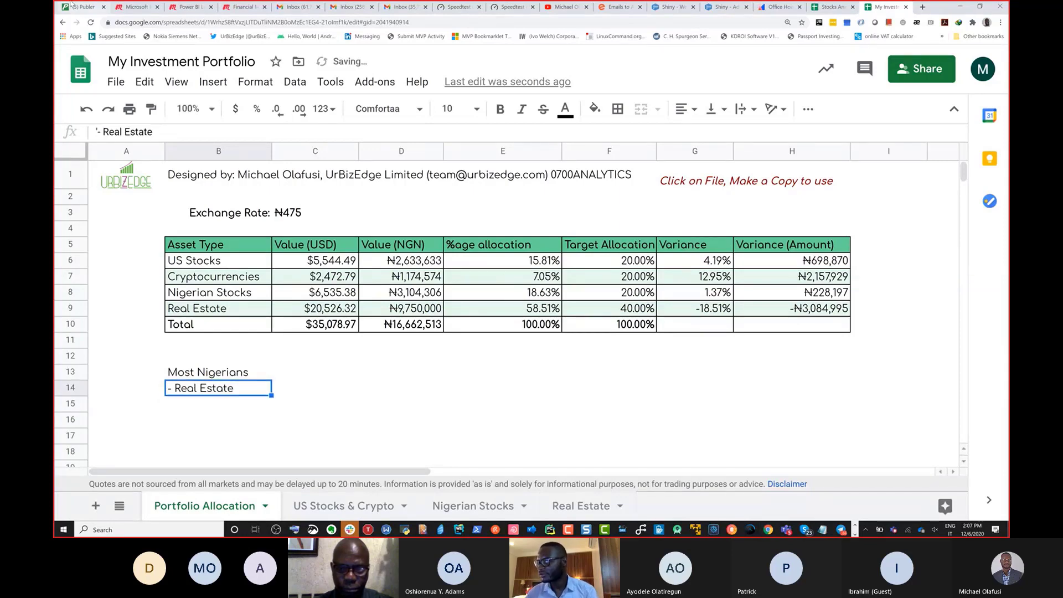
{"action": "left_click", "coordinate": [259, 129]}
{"action": "type", "text": "invest in"}
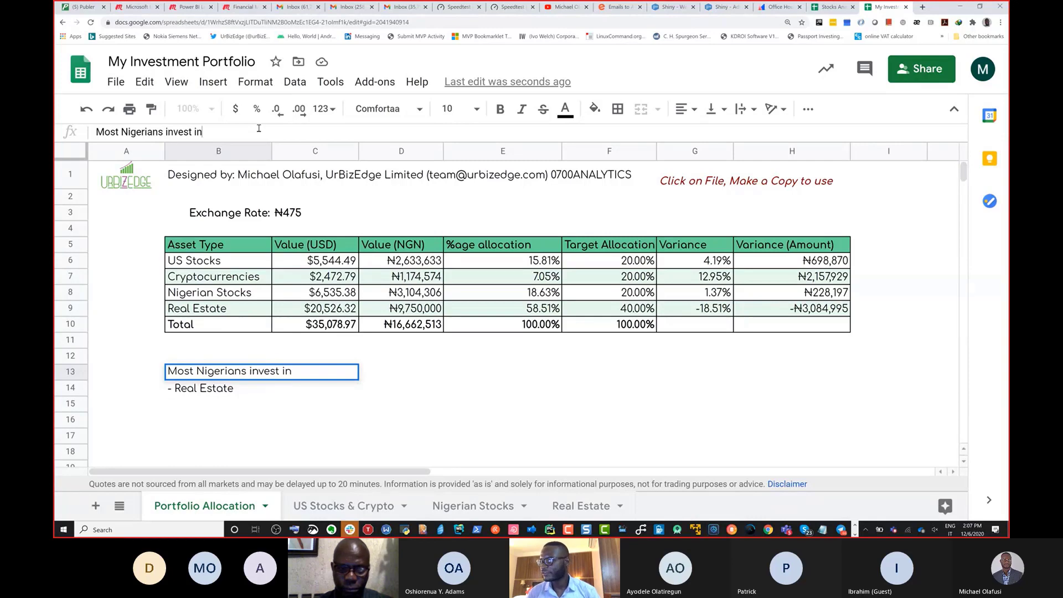
{"action": "key", "text": "Return"}
Step: Enter '- Money market/fixed income' in B15 and begin another dash bullet below it
{"action": "key", "text": "Return"}
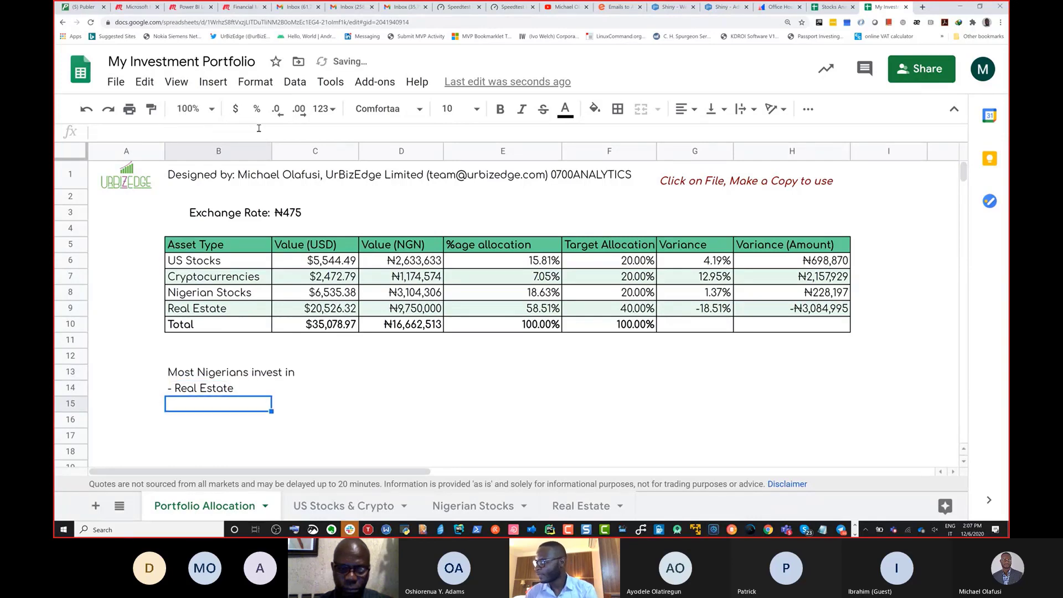
{"action": "key", "text": "Return"}
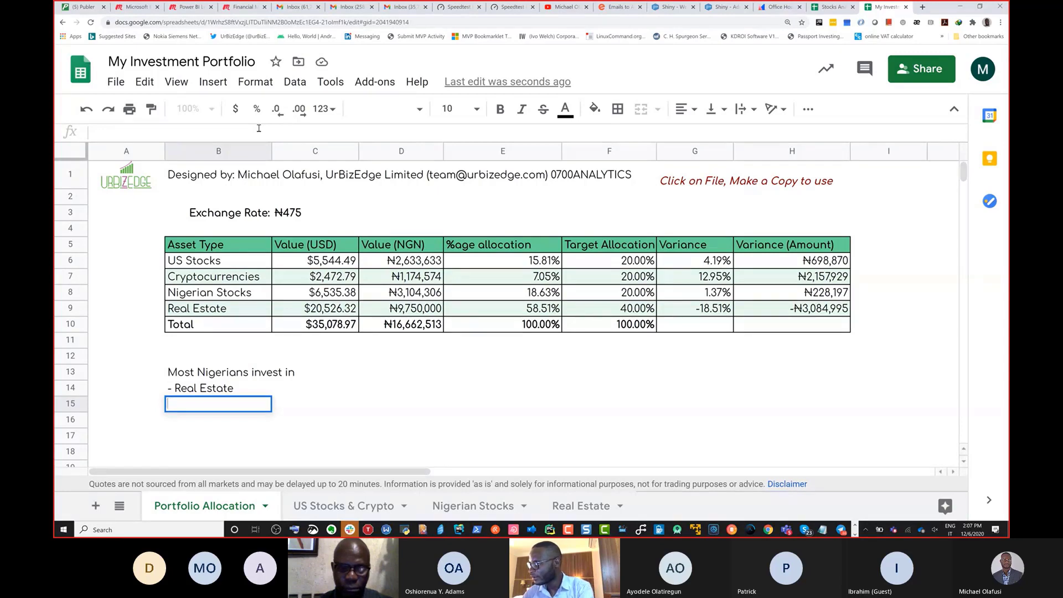
{"action": "type", "text": "'"}
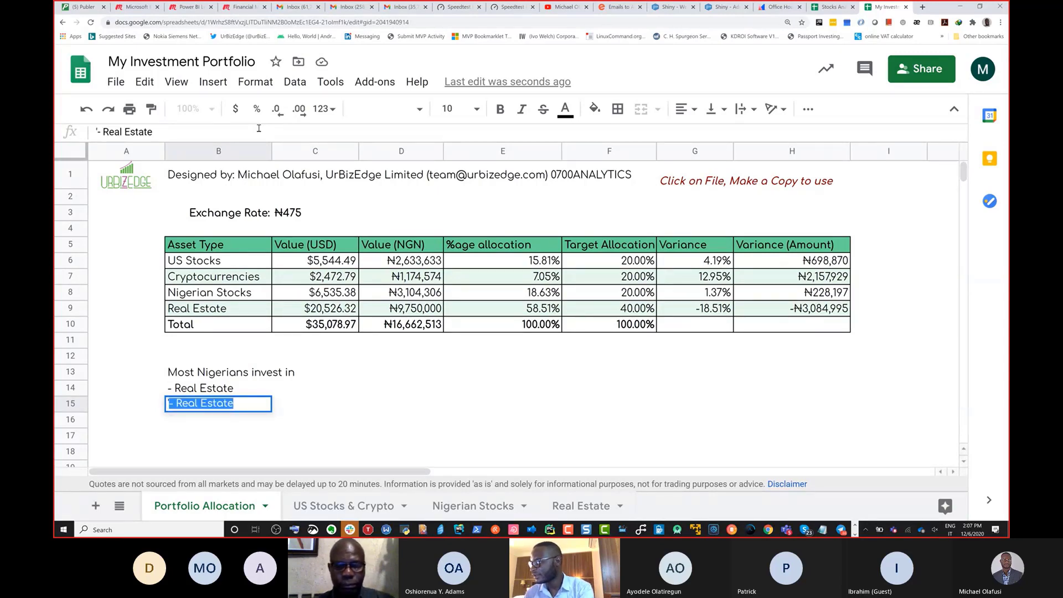
{"action": "type", "text": "-"}
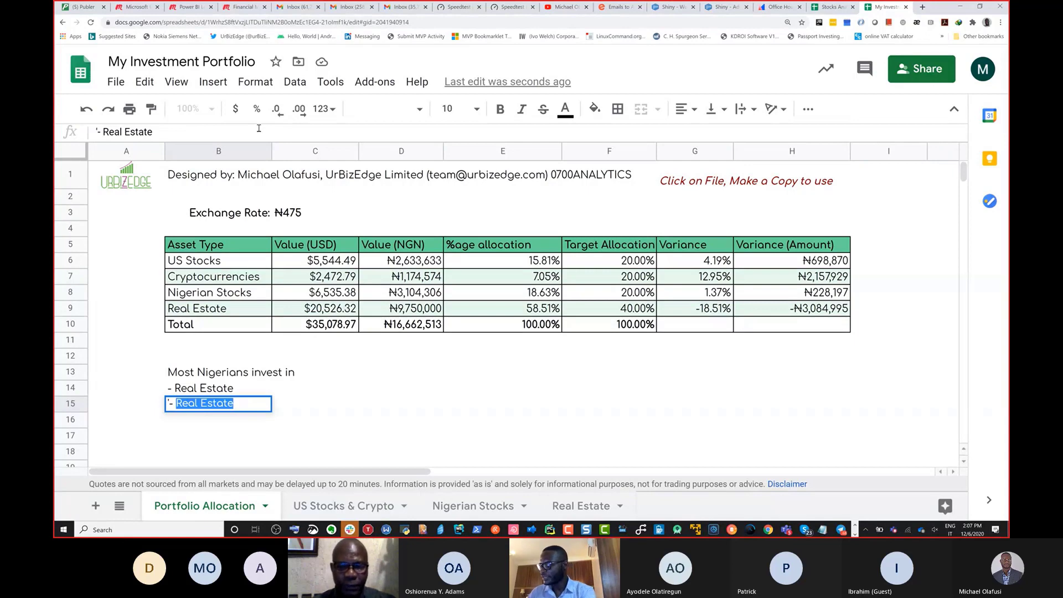
{"action": "type", "text": "M"}
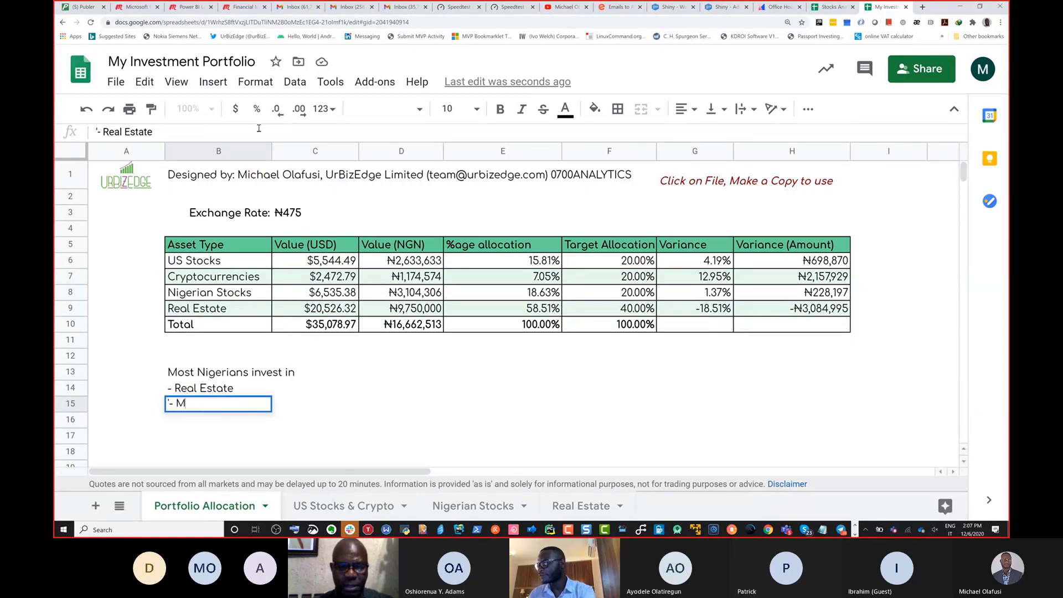
{"action": "type", "text": "oney ma"}
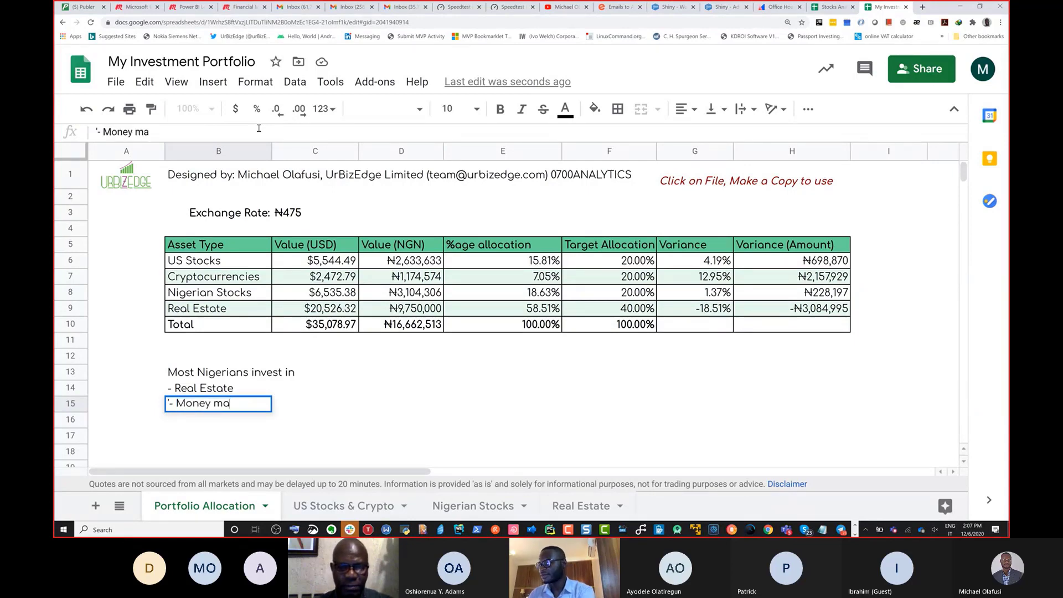
{"action": "type", "text": "rket/"}
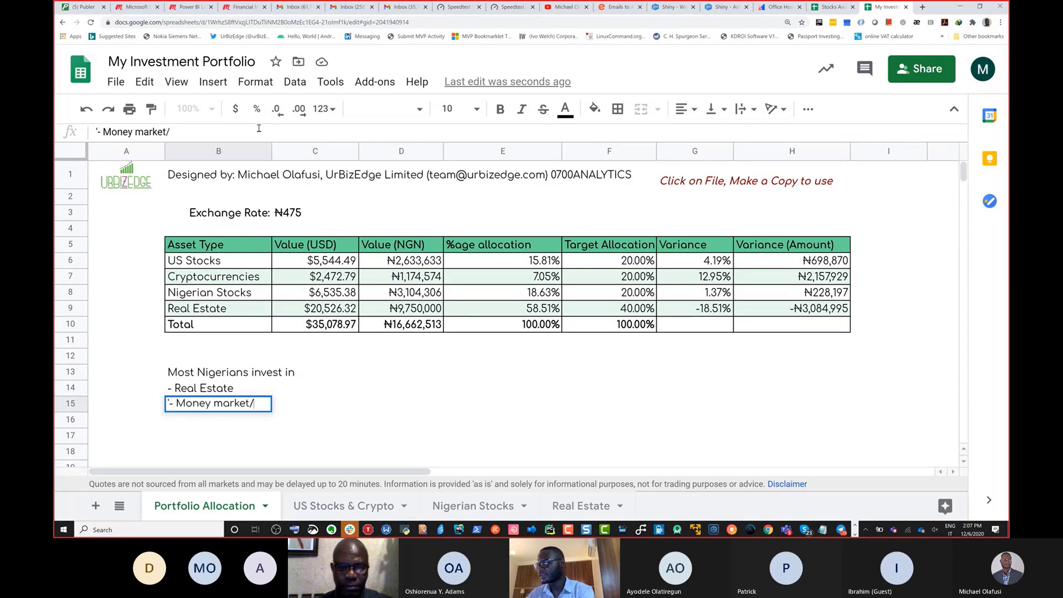
{"action": "type", "text": "fixed income"}
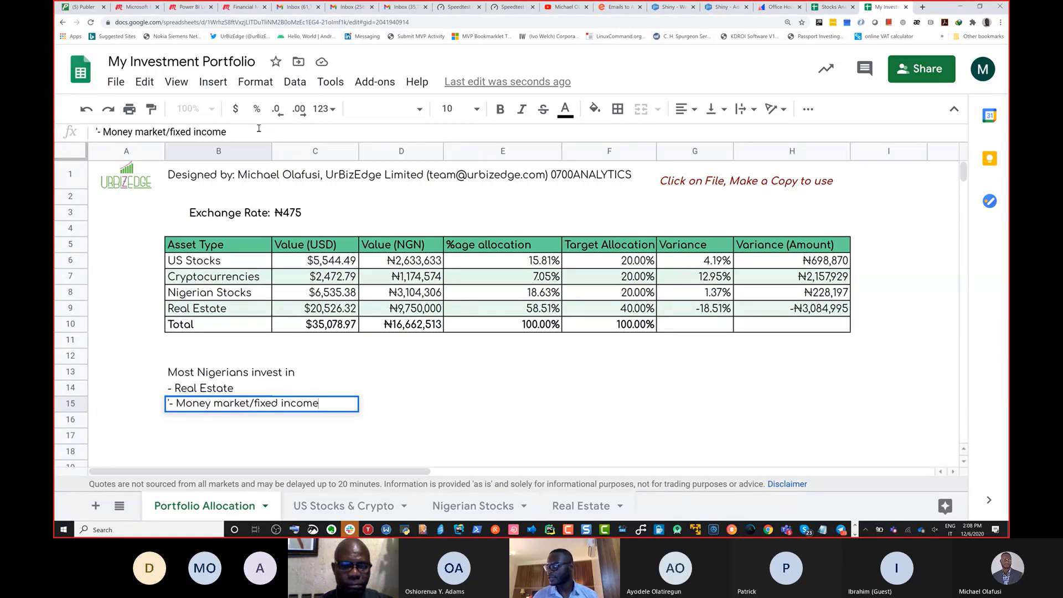
{"action": "key", "text": "Return"}
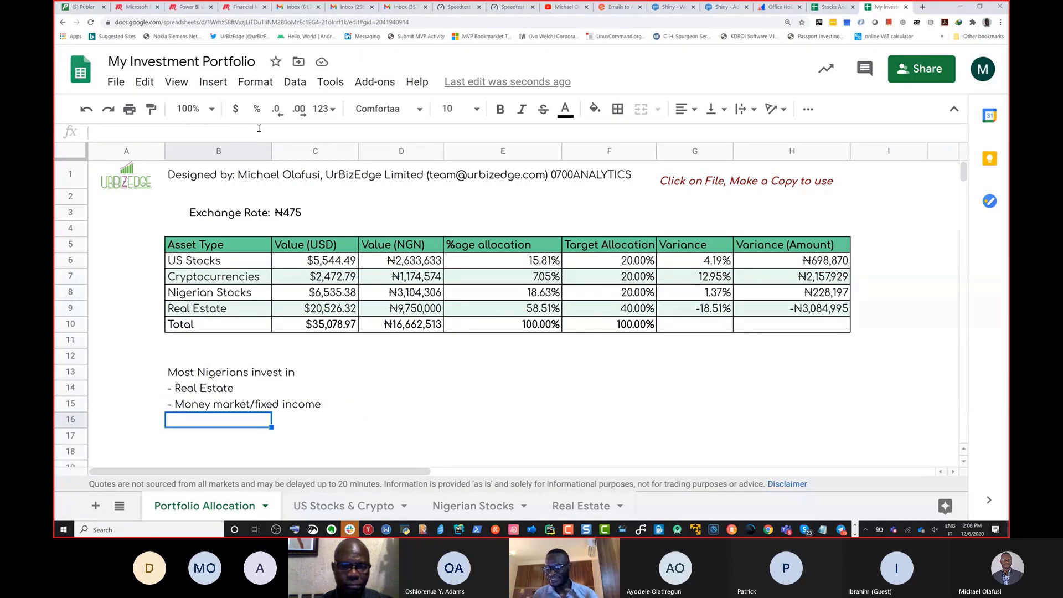
{"action": "type", "text": "'-"}
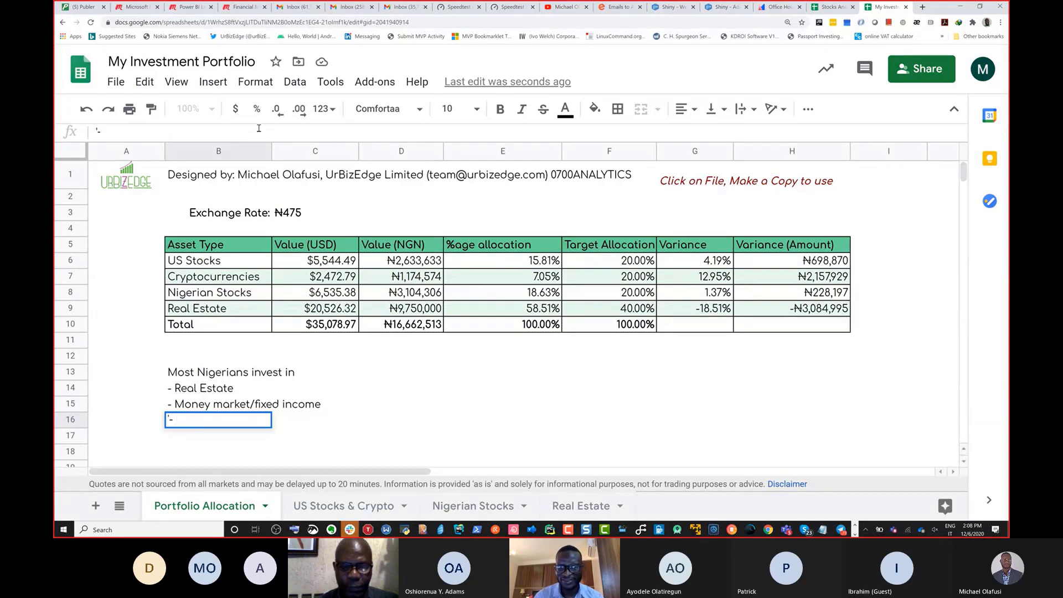
Step: Cancel the unfinished B16 bullet and switch to the Teams meeting window
{"action": "key", "text": "Escape"}
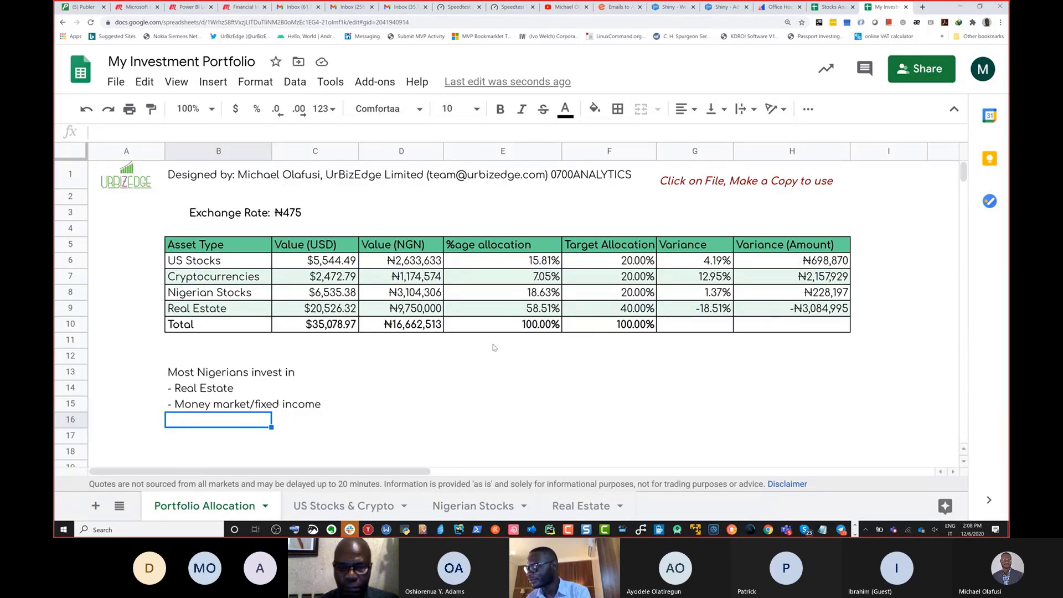
{"action": "key", "text": "alt+Tab"}
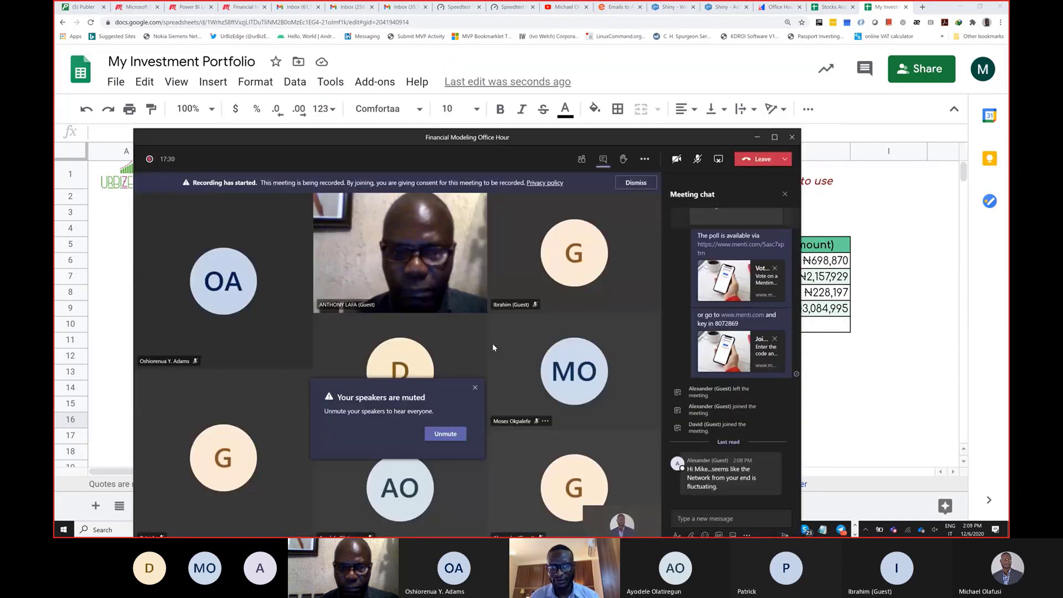
Step: Unmute the Teams microphone and return to the Sheets window
{"action": "left_click", "coordinate": [698, 160]}
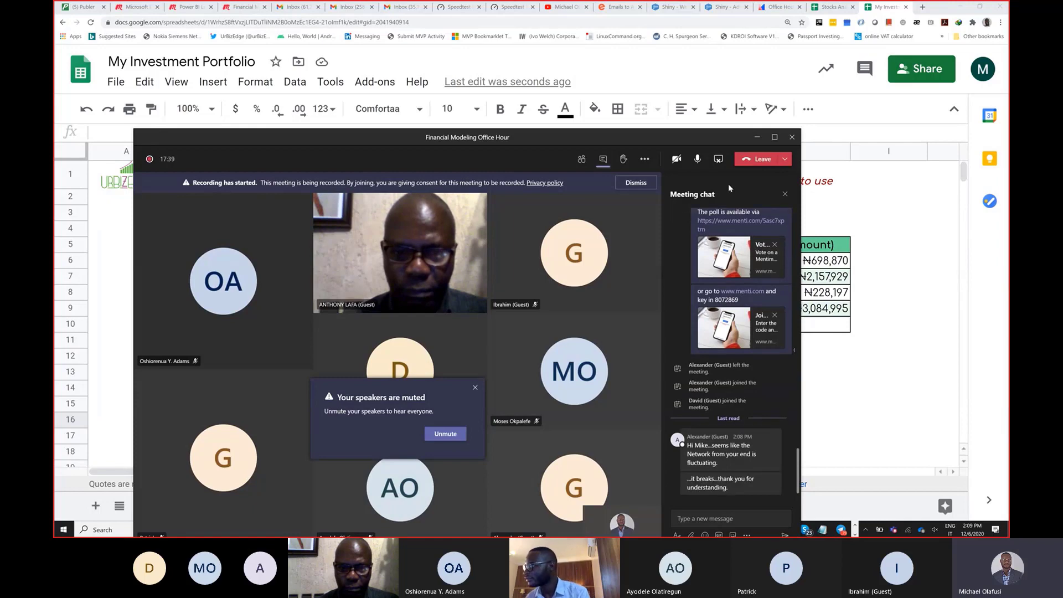
{"action": "left_click", "coordinate": [859, 313]}
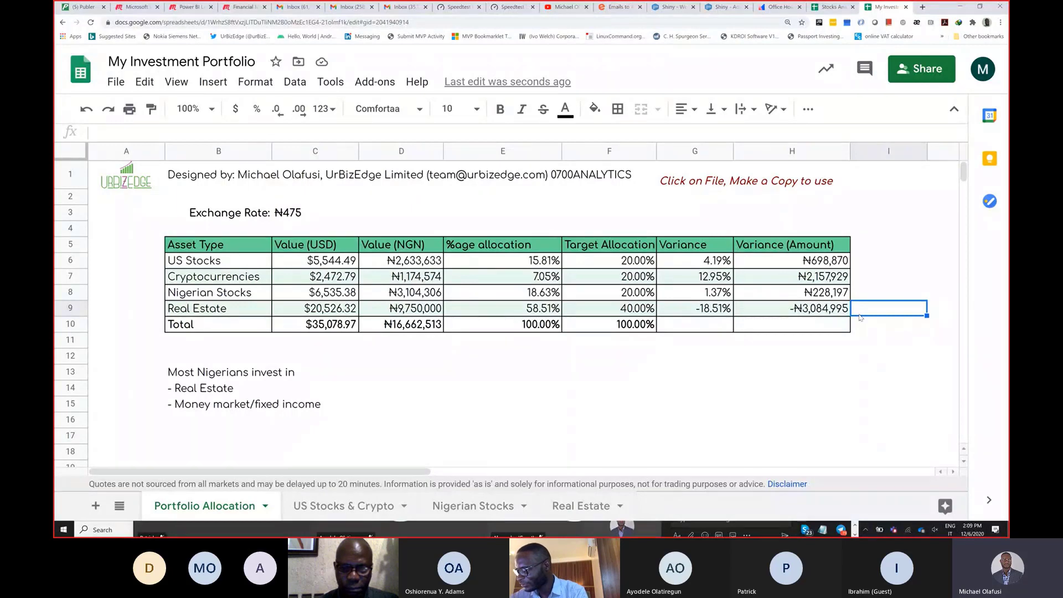
Step: Raise the speaker volume and switch back to the Teams meeting window
{"action": "key", "text": "XF86AudioRaiseVolume"}
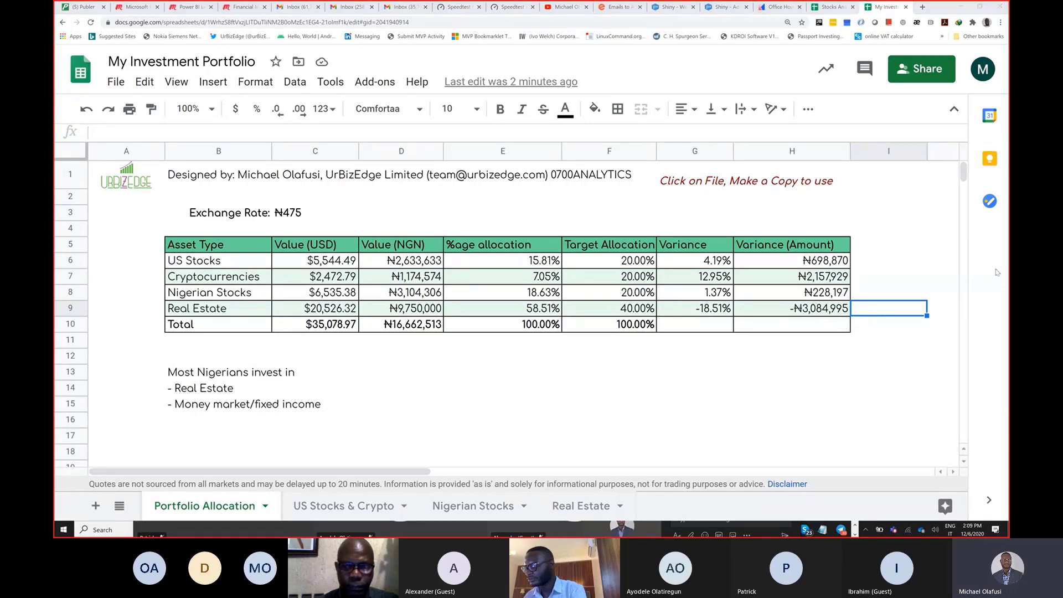
{"action": "key", "text": "alt+Tab"}
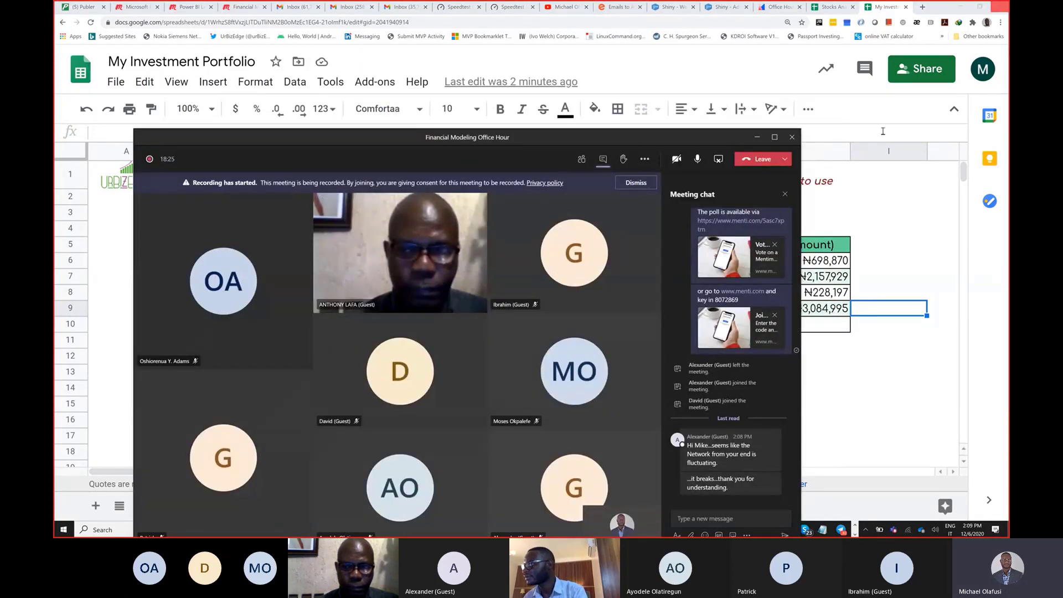
Step: Mute the Teams microphone and bring the portfolio spreadsheet back to the front
{"action": "left_click", "coordinate": [698, 161]}
{"action": "left_click", "coordinate": [875, 216]}
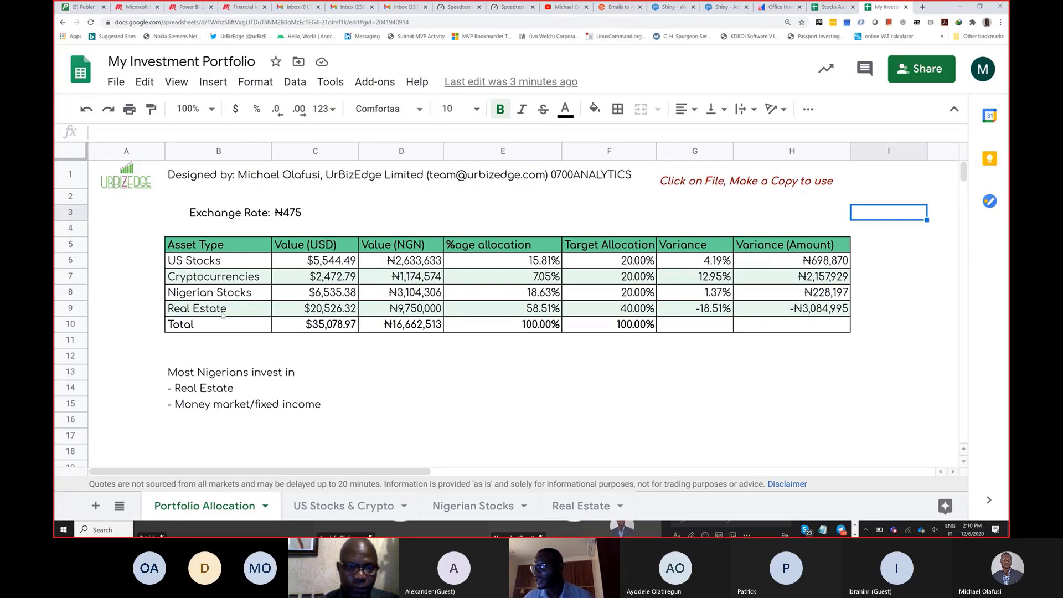
{"action": "left_click", "coordinate": [216, 373]}
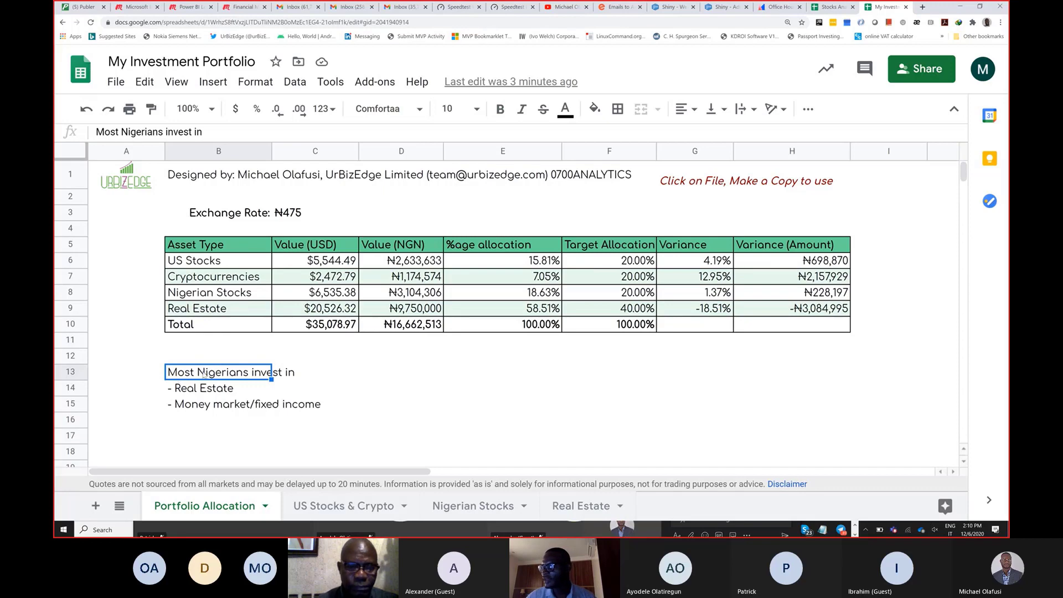
{"action": "left_click", "coordinate": [206, 393]}
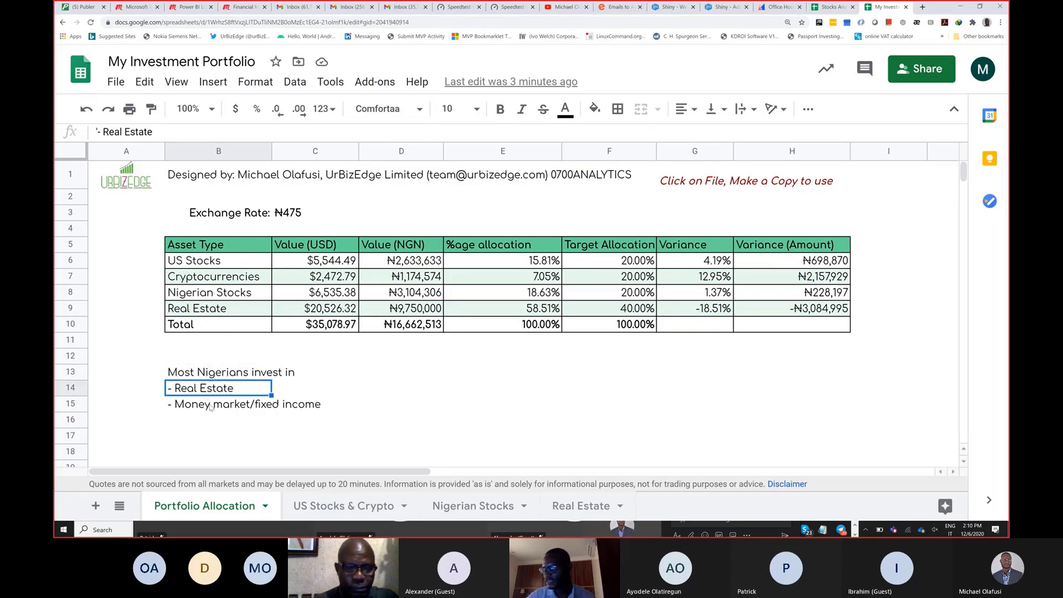
{"action": "left_click", "coordinate": [210, 410]}
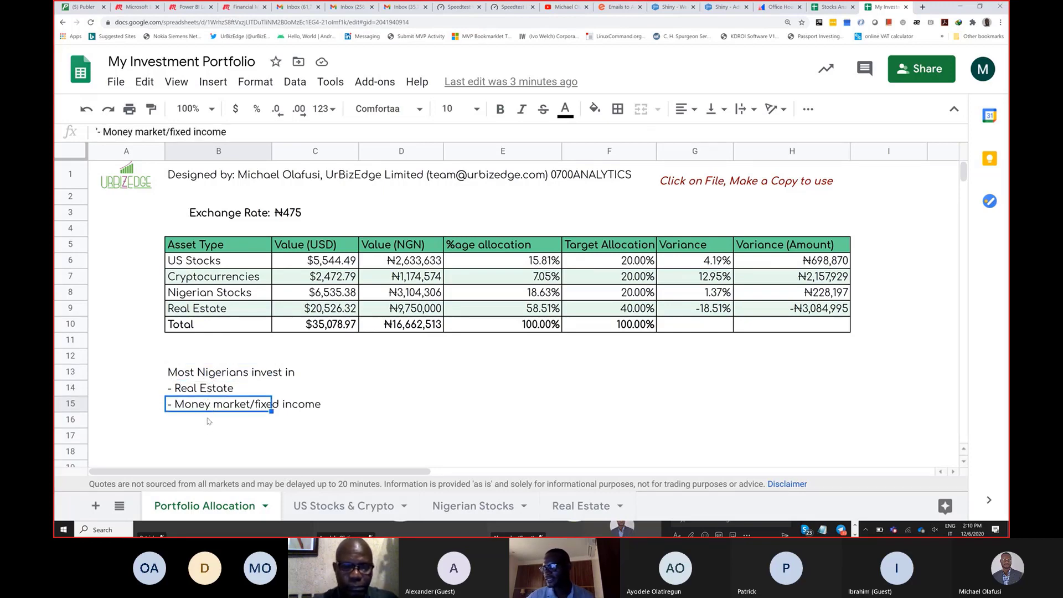
{"action": "left_click", "coordinate": [209, 424]}
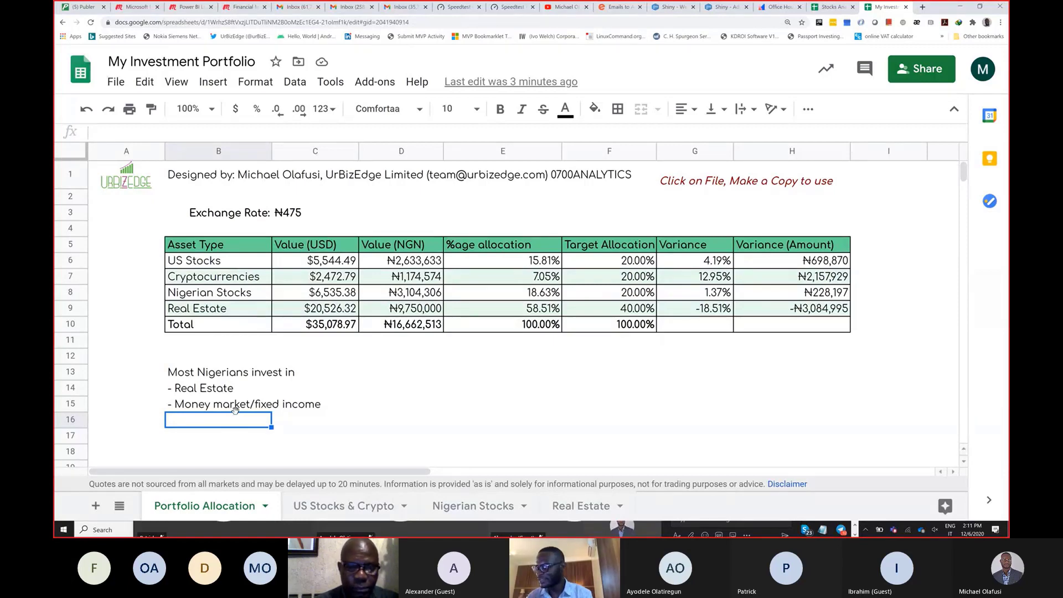
Step: Add '- Nigerian Stocks', '- US Stocks' and '- Cryptocurrencies' bullets in B16 through B18
{"action": "type", "text": "'"}
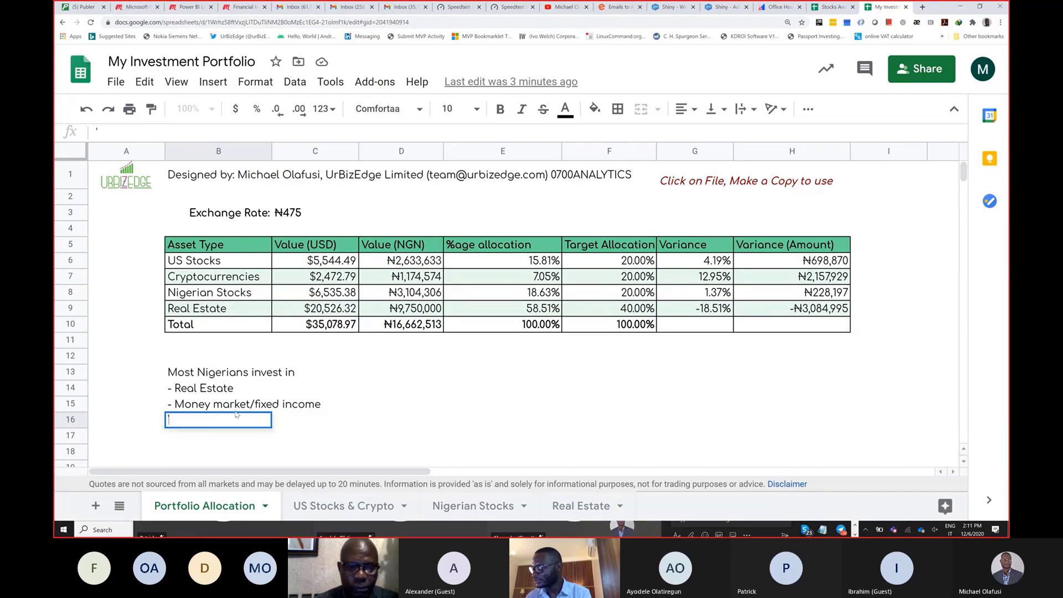
{"action": "type", "text": "- Stocks"}
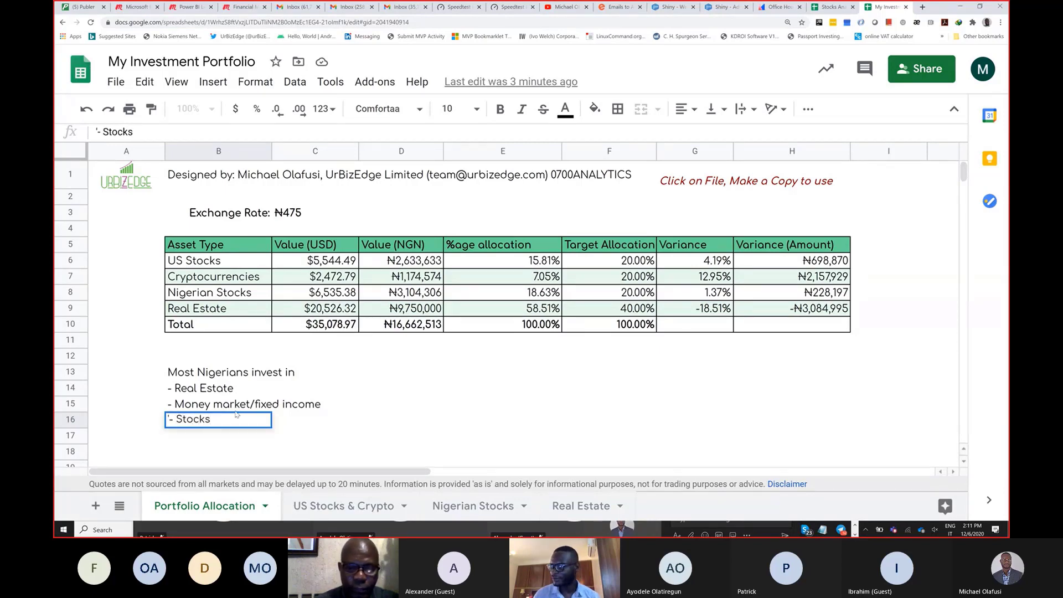
{"action": "key", "text": "Return"}
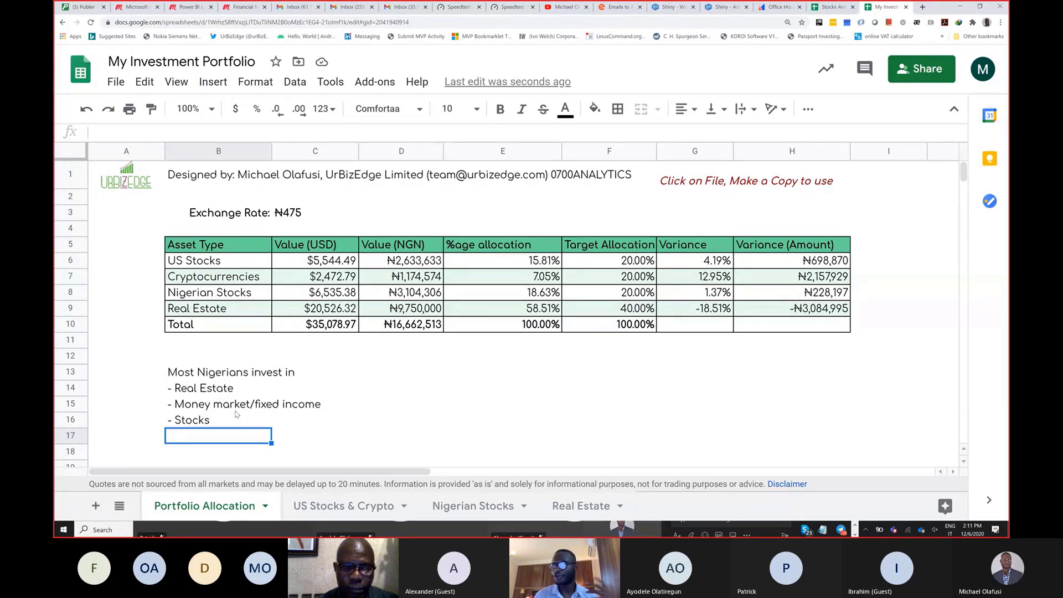
{"action": "type", "text": "'-"}
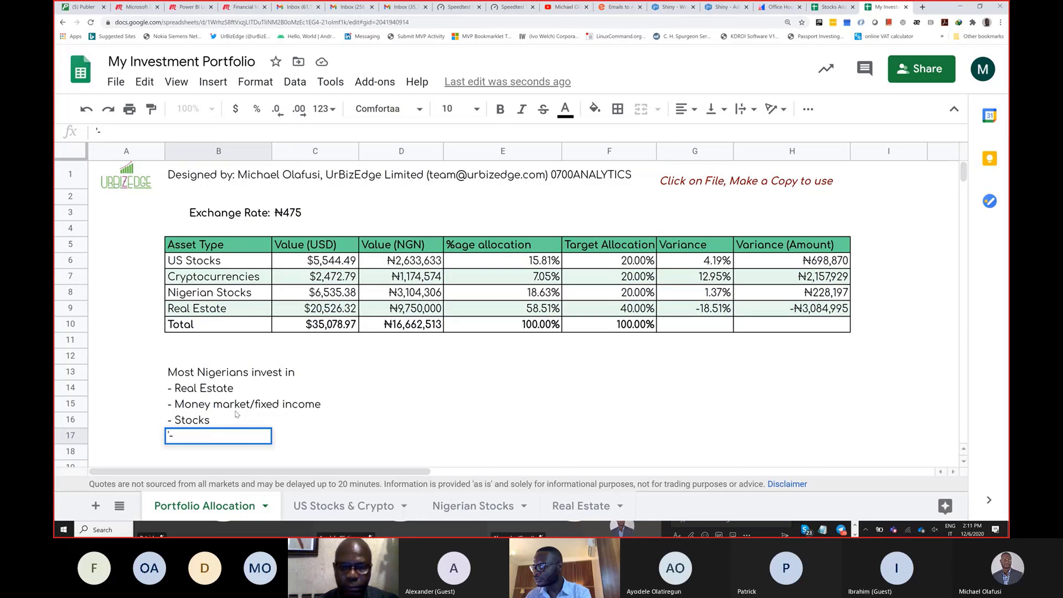
{"action": "type", "text": "US Stocks"}
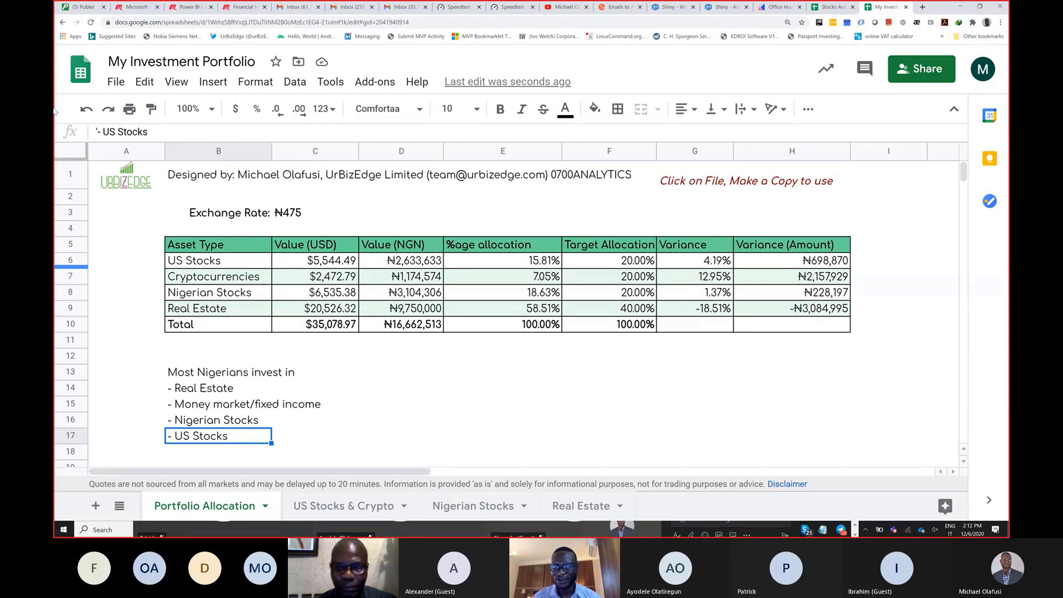
{"action": "key", "text": "Return"}
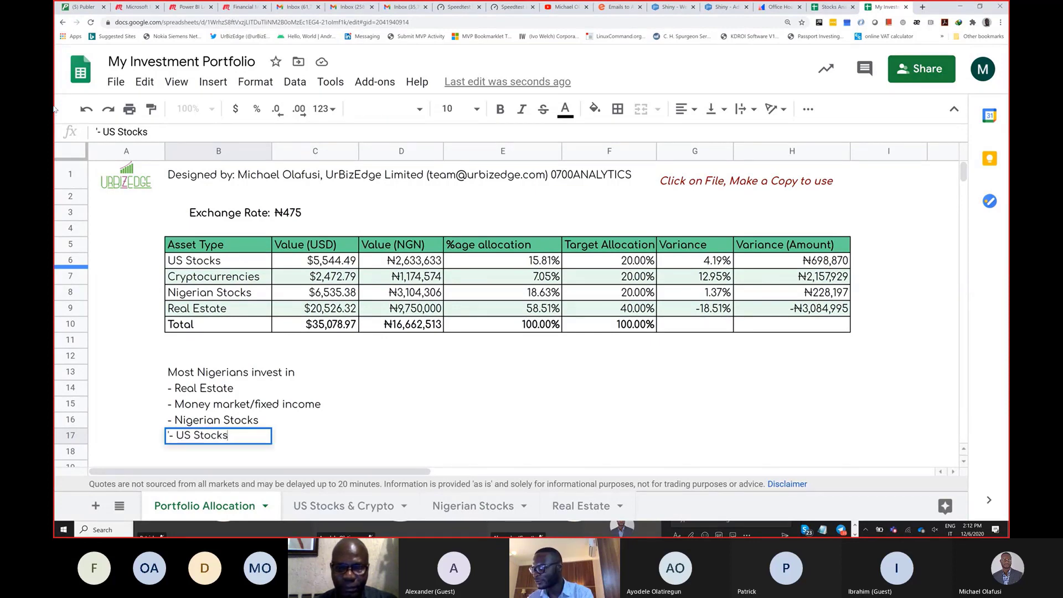
{"action": "key", "text": "Return"}
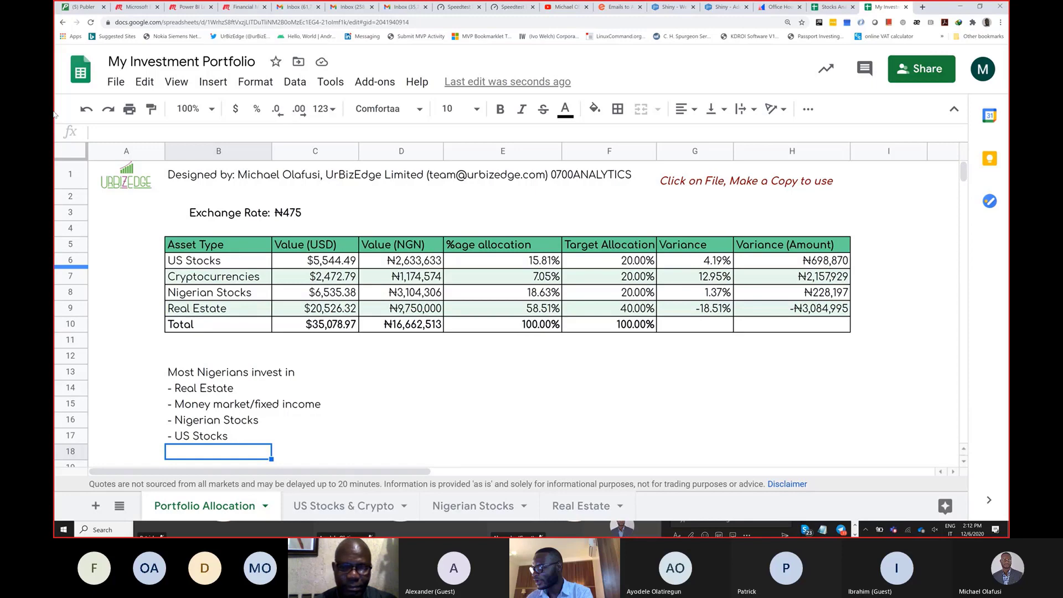
{"action": "type", "text": "'- Cryptocurrencies"}
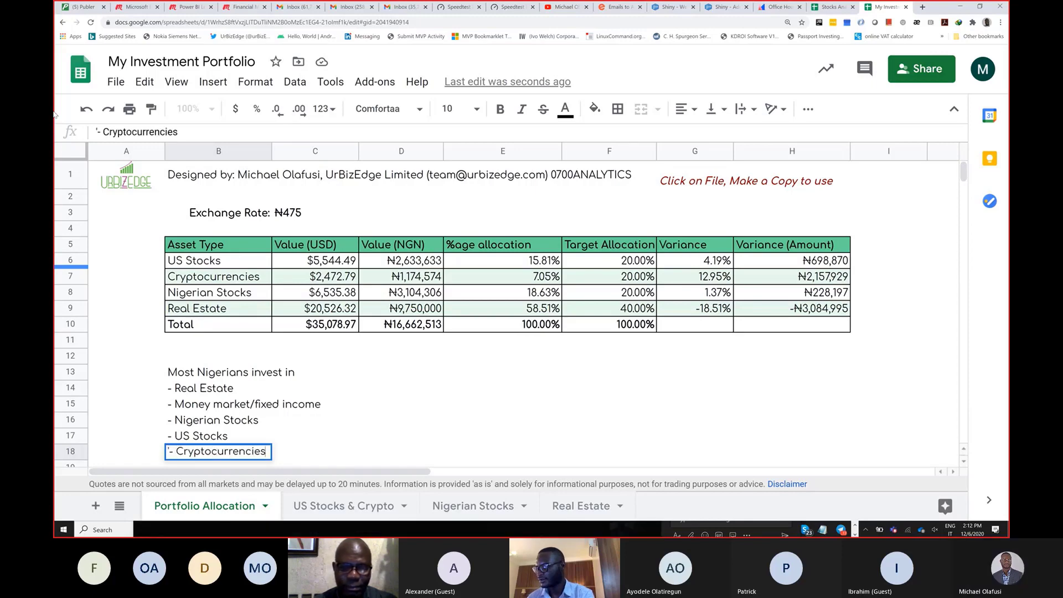
{"action": "key", "text": "Return"}
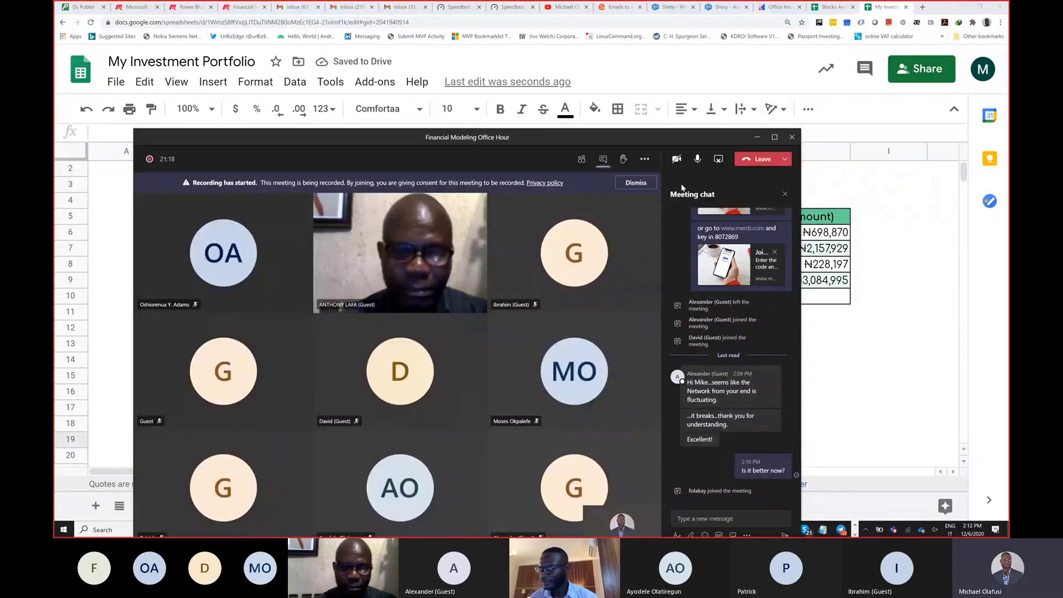
Step: Minimize the Teams meeting window and click back into the spreadsheet
{"action": "left_click", "coordinate": [757, 138]}
{"action": "left_click", "coordinate": [455, 354]}
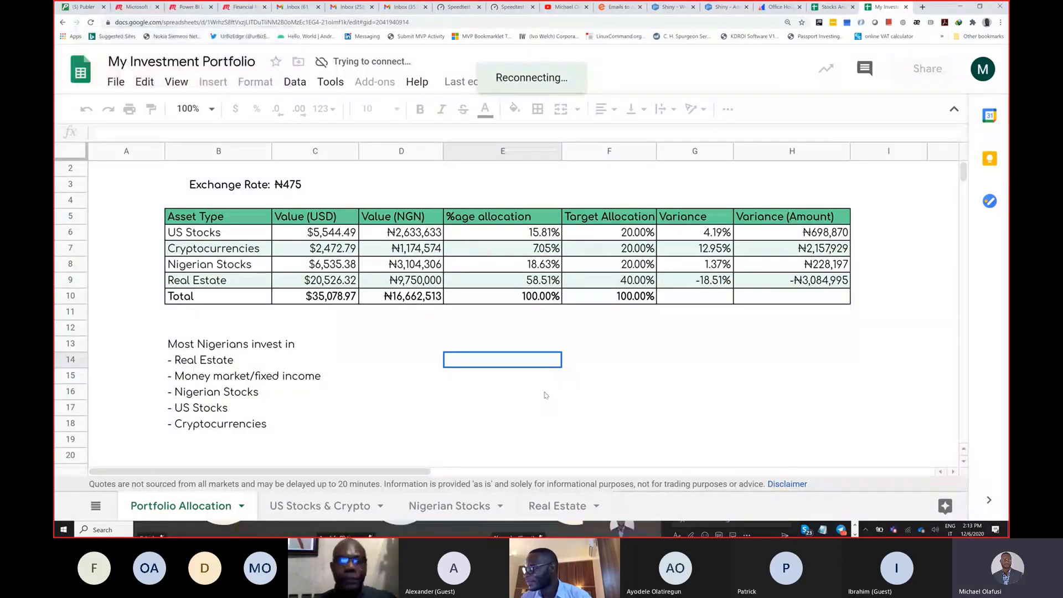
Step: Copy the spreadsheet's web address and open the chat in the Teams meeting
{"action": "left_click", "coordinate": [205, 439]}
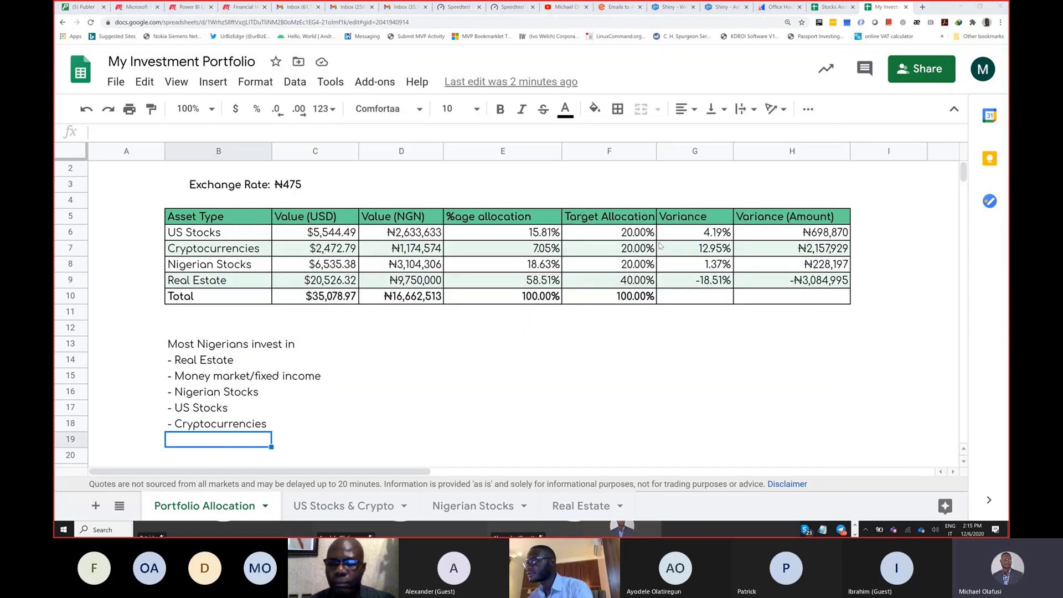
{"action": "left_click", "coordinate": [438, 22]}
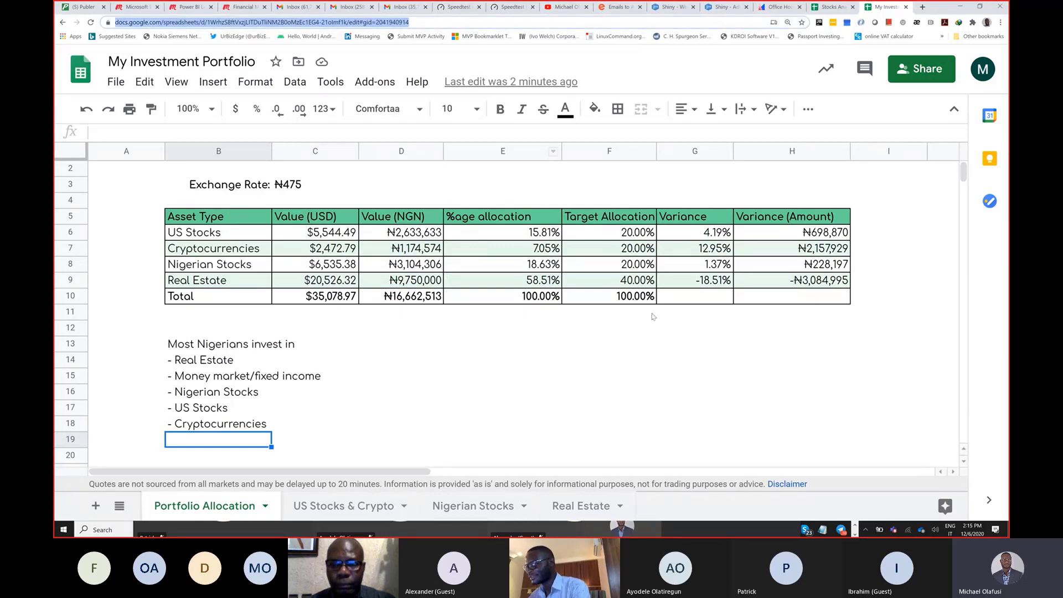
{"action": "key", "text": "alt+Tab"}
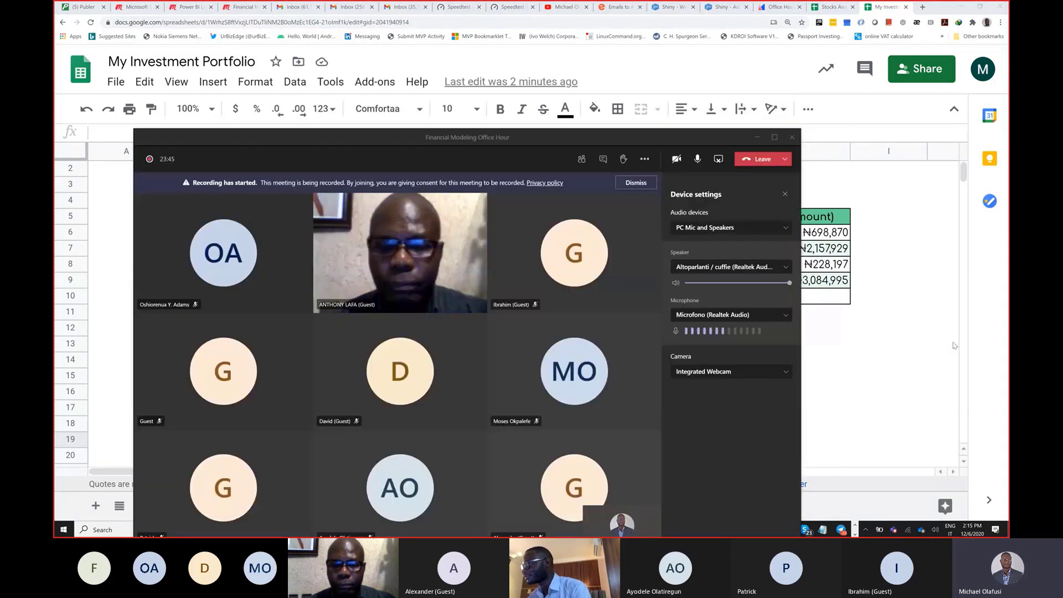
{"action": "left_click", "coordinate": [604, 164]}
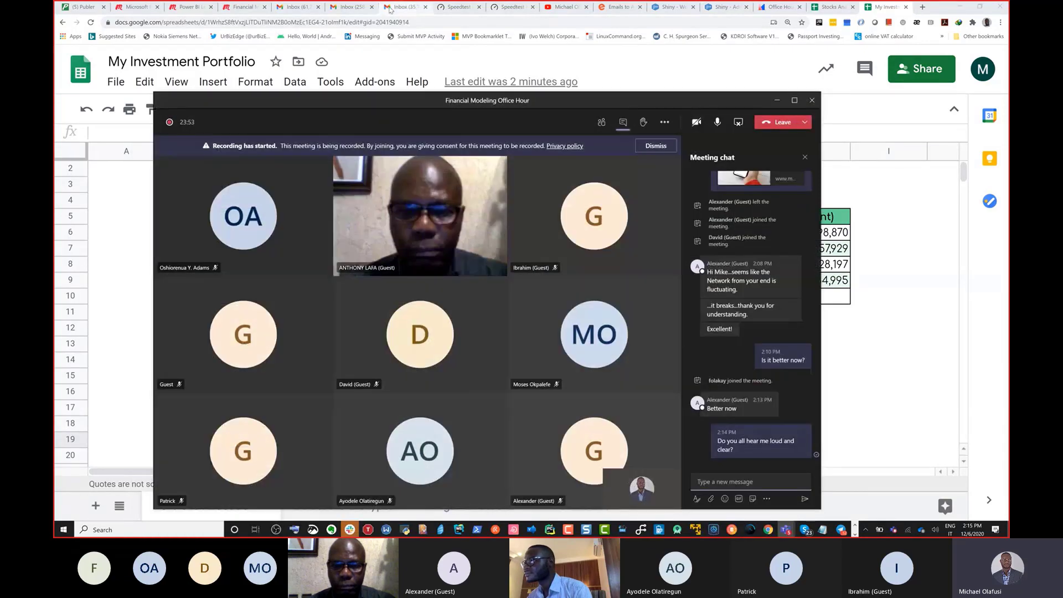
Step: Start a new e-mail to the chosen recipient with the portfolio sheet link and subject 'links'
{"action": "left_click", "coordinate": [390, 8]}
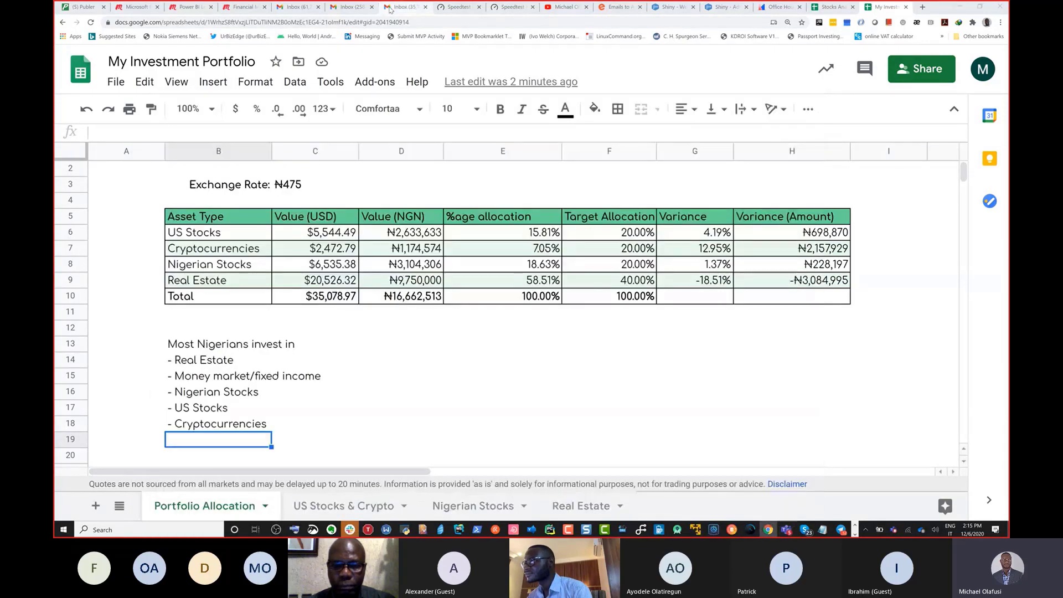
{"action": "left_click", "coordinate": [91, 90]}
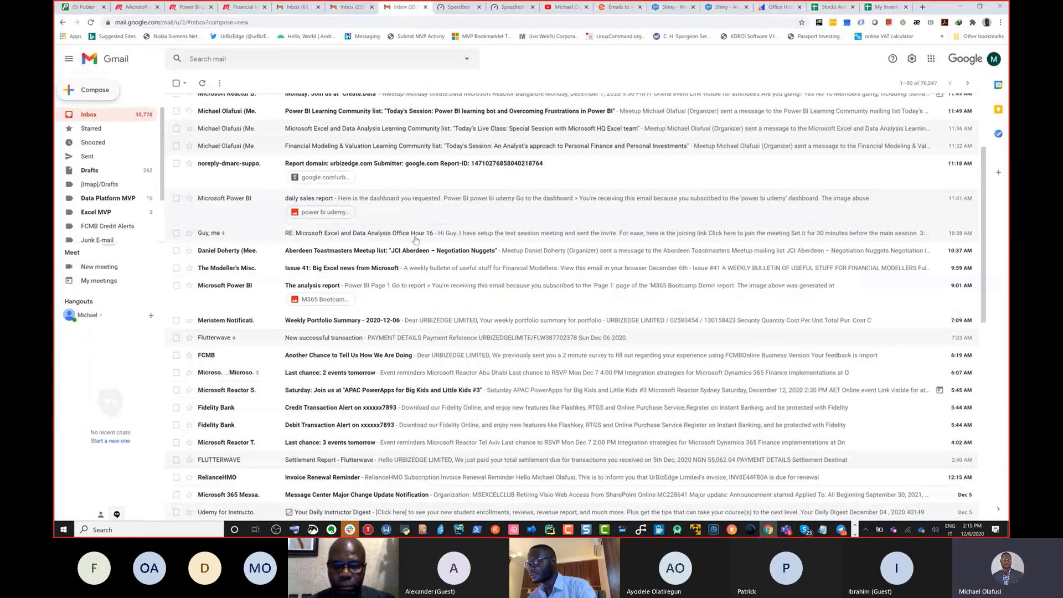
{"action": "type", "text": "mike"}
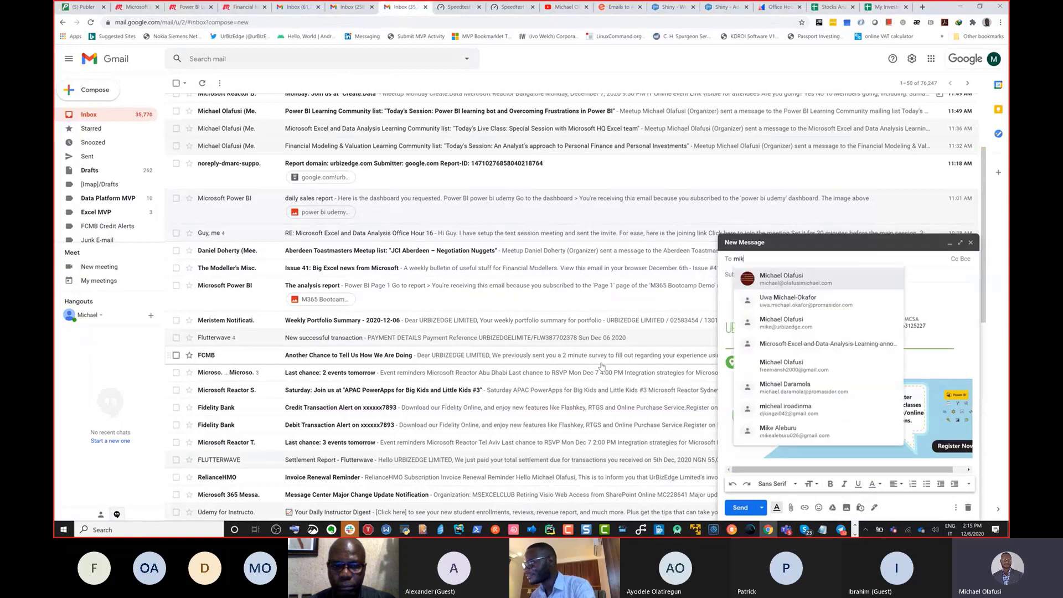
{"action": "left_click", "coordinate": [802, 278]}
{"action": "left_click", "coordinate": [759, 289]}
{"action": "key", "text": "ctrl+v"}
{"action": "left_click", "coordinate": [759, 265]}
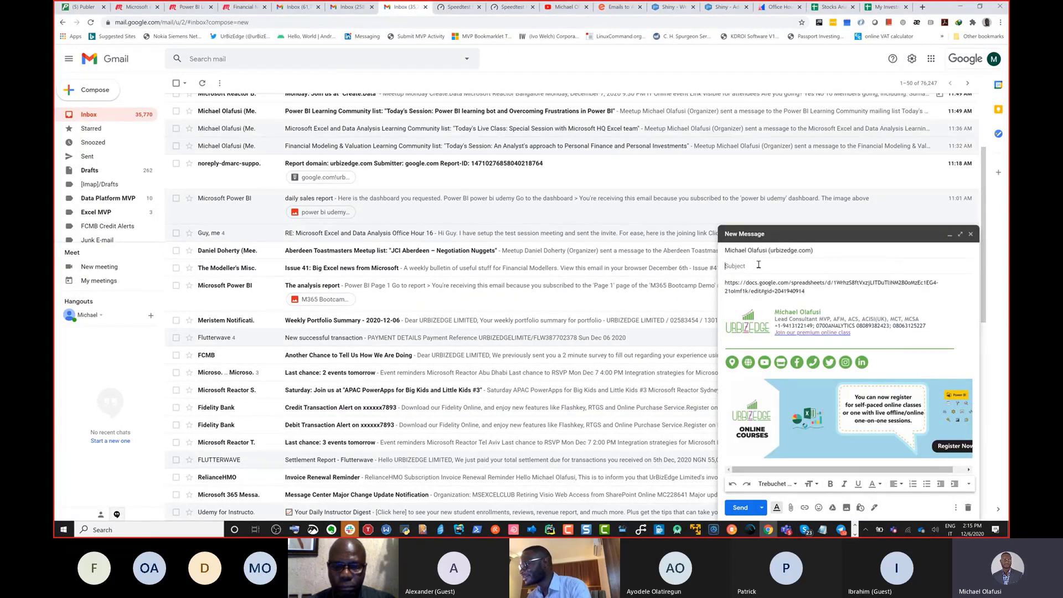
{"action": "type", "text": "links"}
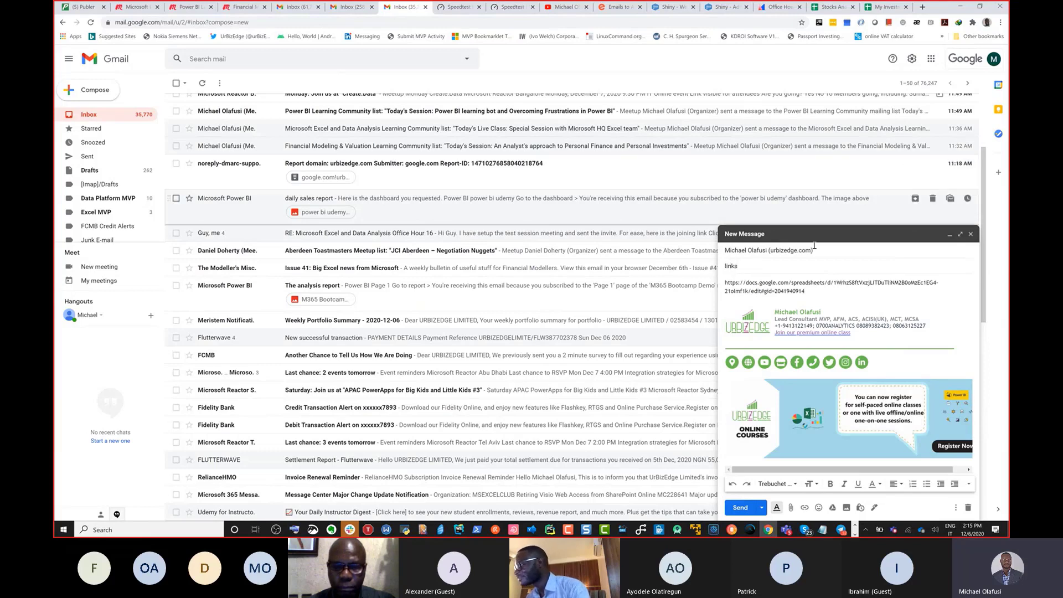
Step: Paste the Stocks Analysis spreadsheet link on a new line below the first, then begin attaching a file
{"action": "left_click_drag", "start_coordinate": [821, 312], "coordinate": [830, 296]}
{"action": "left_click", "coordinate": [835, 292]}
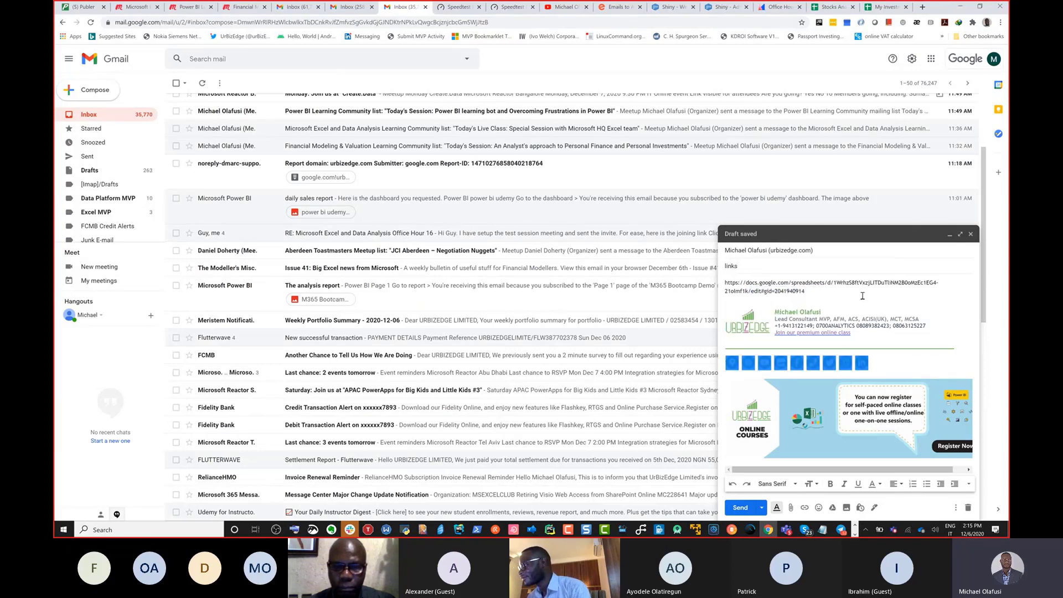
{"action": "key", "text": "Return"}
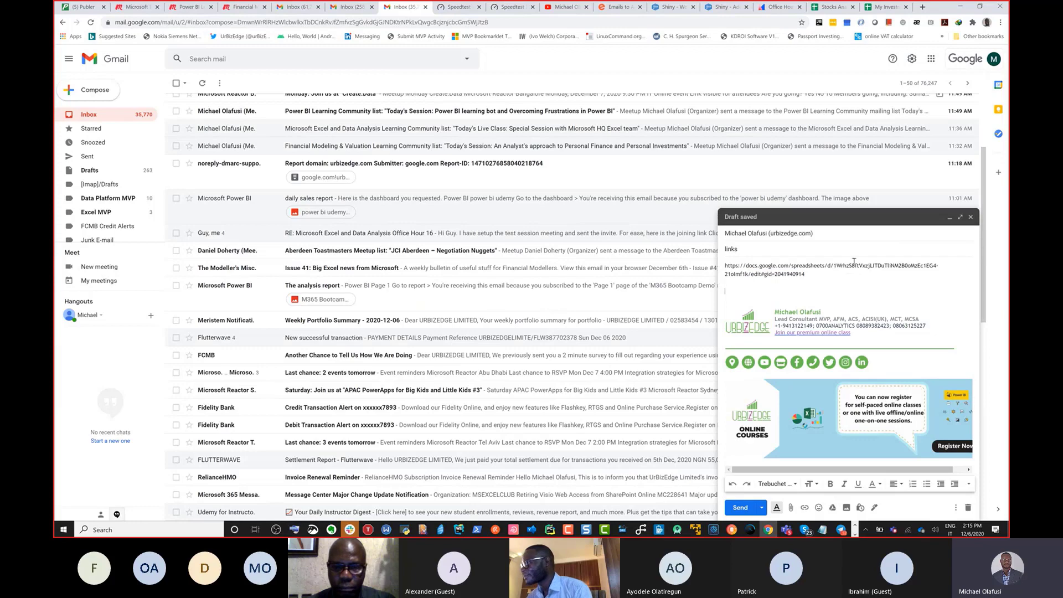
{"action": "left_click", "coordinate": [815, 8]}
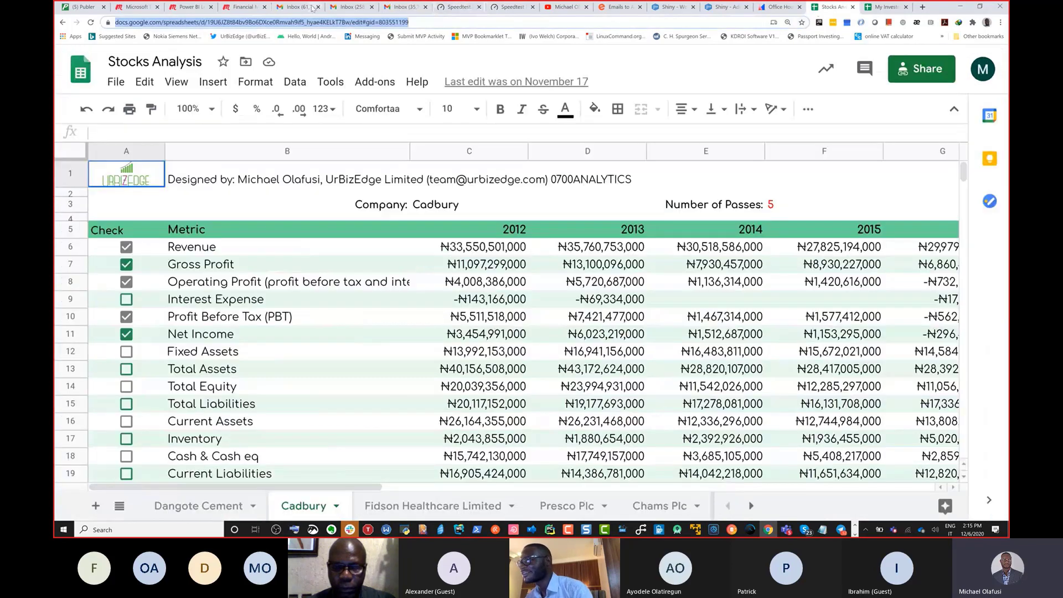
{"action": "left_click", "coordinate": [350, 7]}
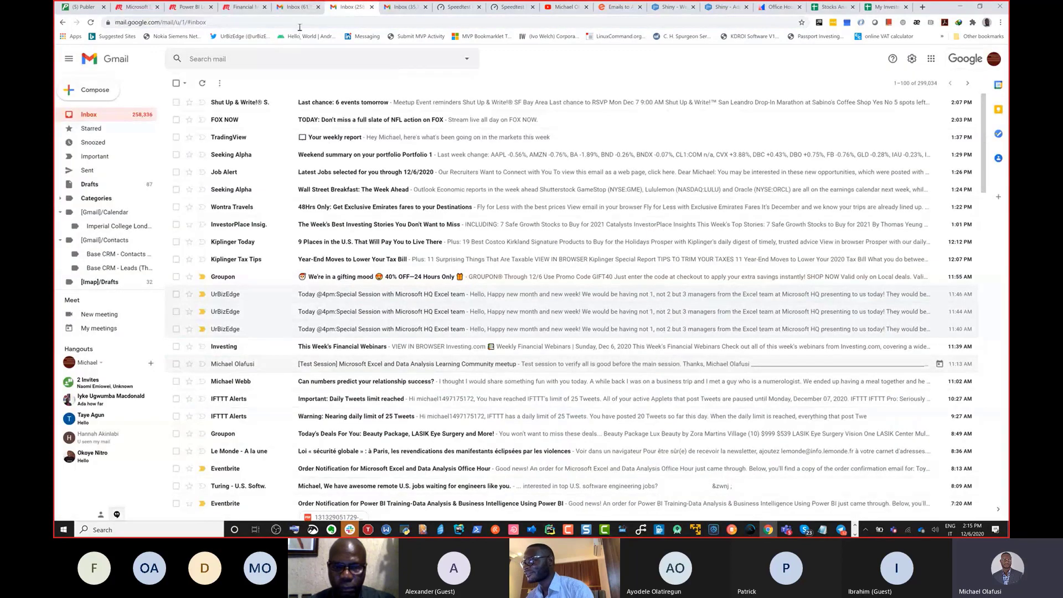
{"action": "left_click", "coordinate": [401, 8]}
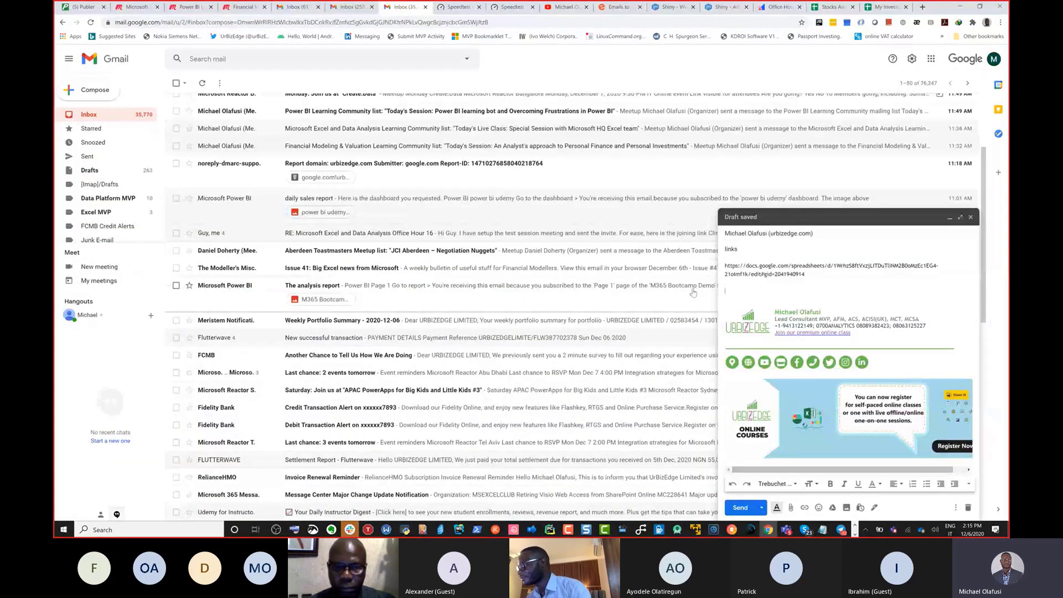
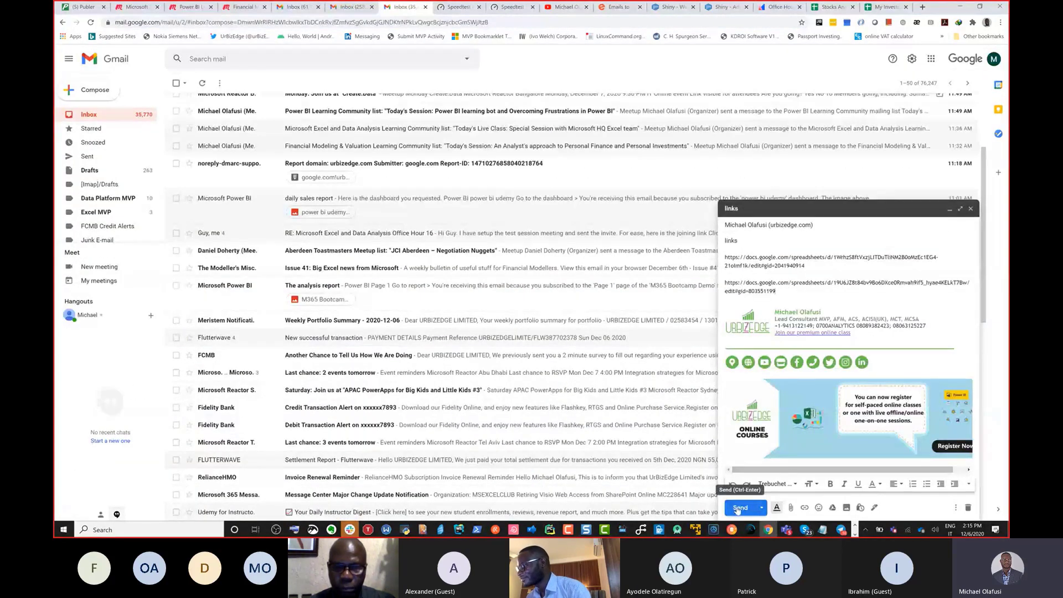
{"action": "left_click", "coordinate": [792, 508]}
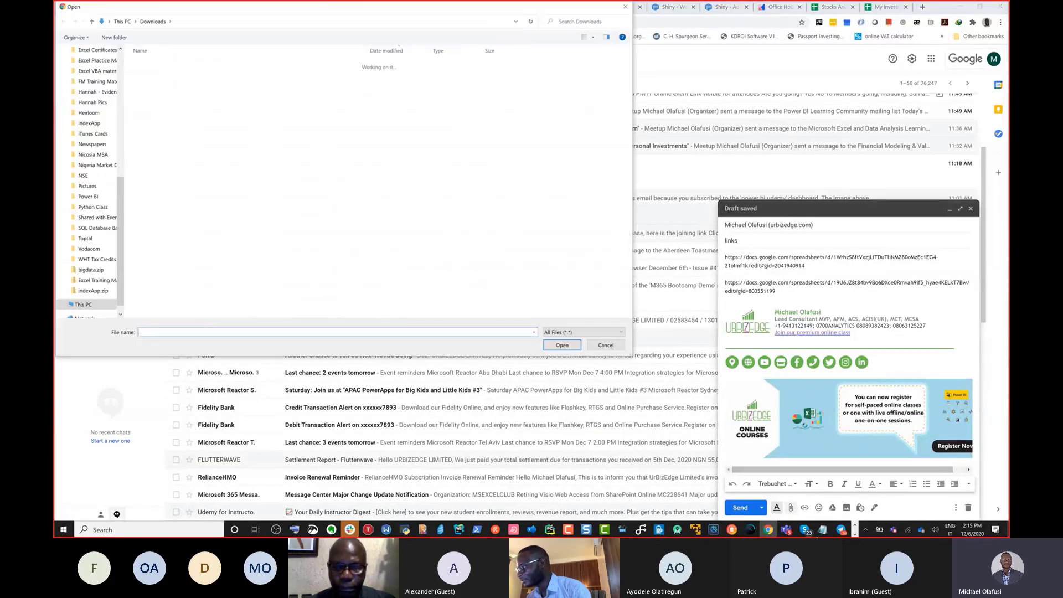
Step: Glance at the Excel finance workbook window, then return to the file picker
{"action": "scroll", "coordinate": [76, 100], "scroll_direction": "up", "scroll_amount": 7}
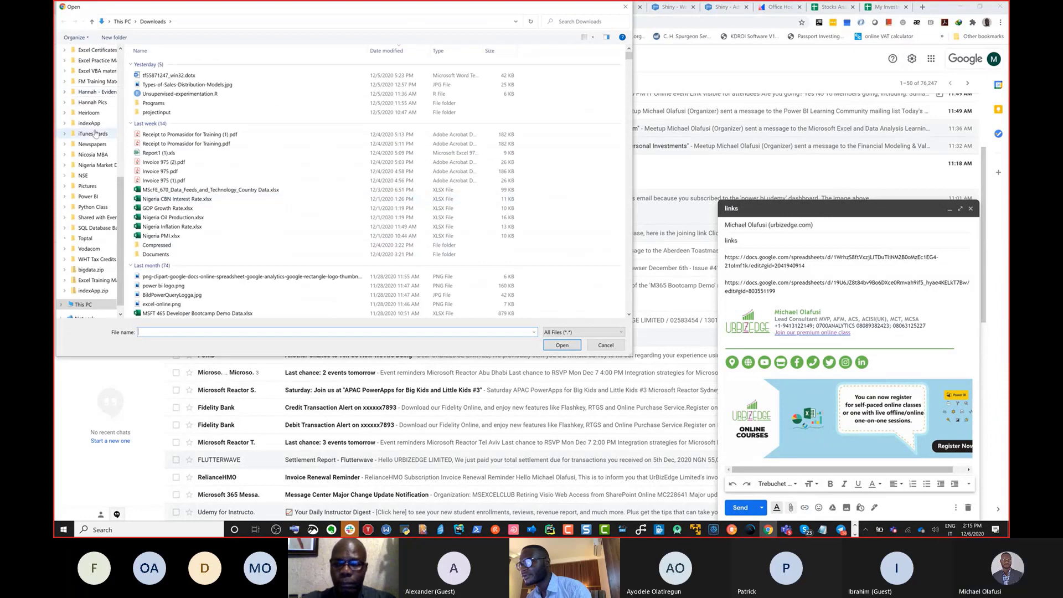
{"action": "scroll", "coordinate": [560, 443], "scroll_direction": "up", "scroll_amount": 2}
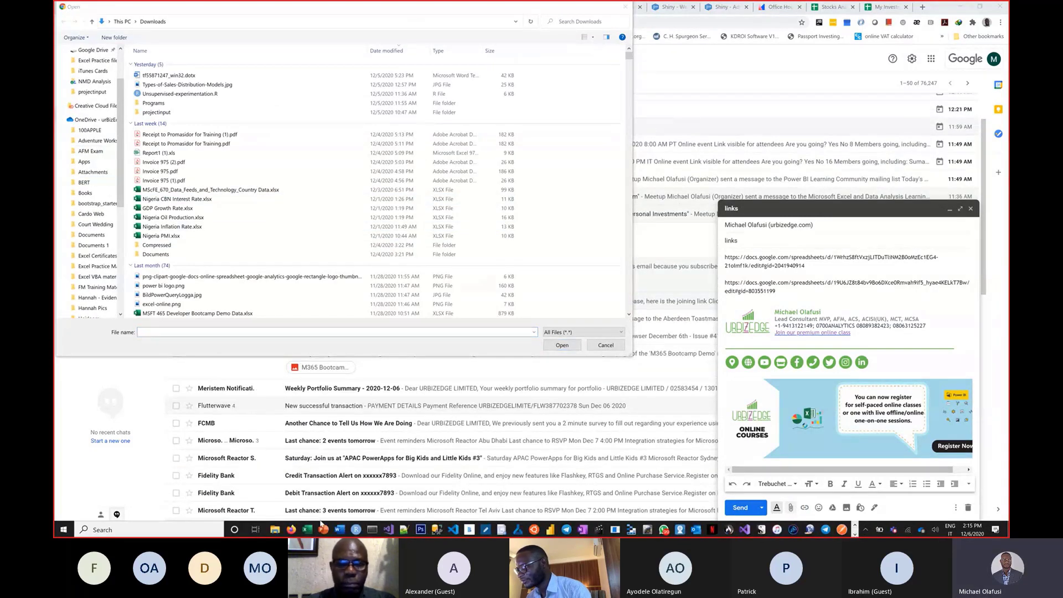
{"action": "mouse_move", "coordinate": [306, 530]}
{"action": "left_click", "coordinate": [347, 482]}
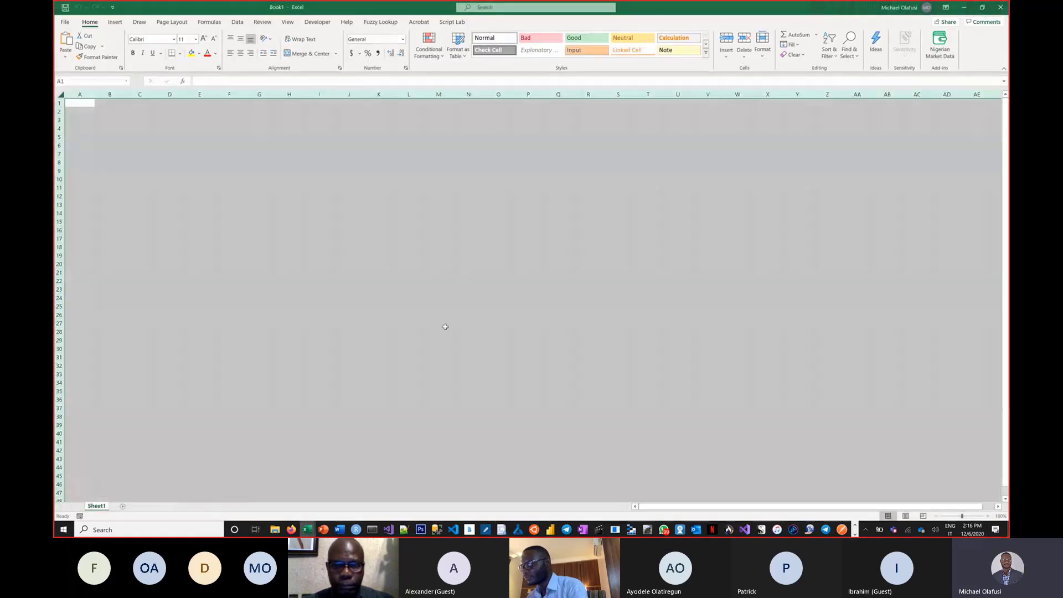
{"action": "key", "text": "alt+Tab"}
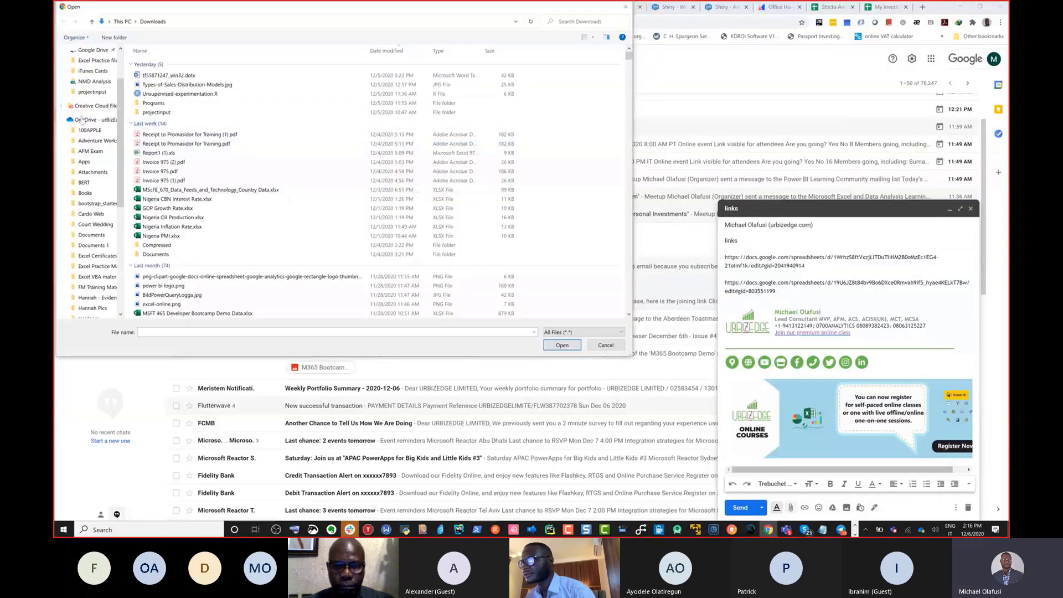
Step: Browse to Desktop > Excel Practice files and select Excel for finance and investment.xlsx
{"action": "scroll", "coordinate": [94, 99], "scroll_direction": "up", "scroll_amount": 2}
{"action": "left_click", "coordinate": [92, 68]}
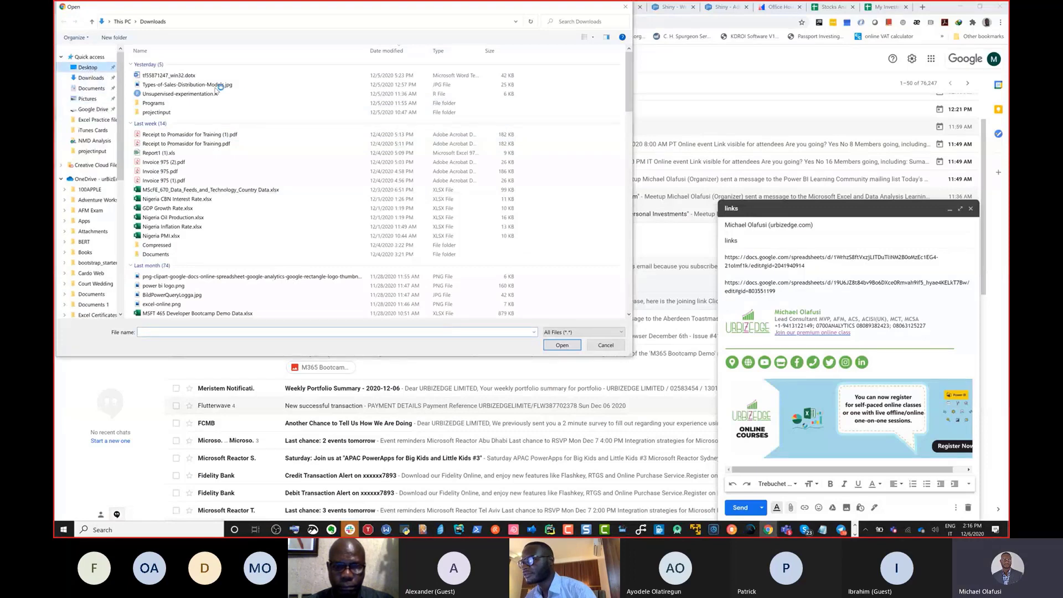
{"action": "left_click", "coordinate": [164, 22]}
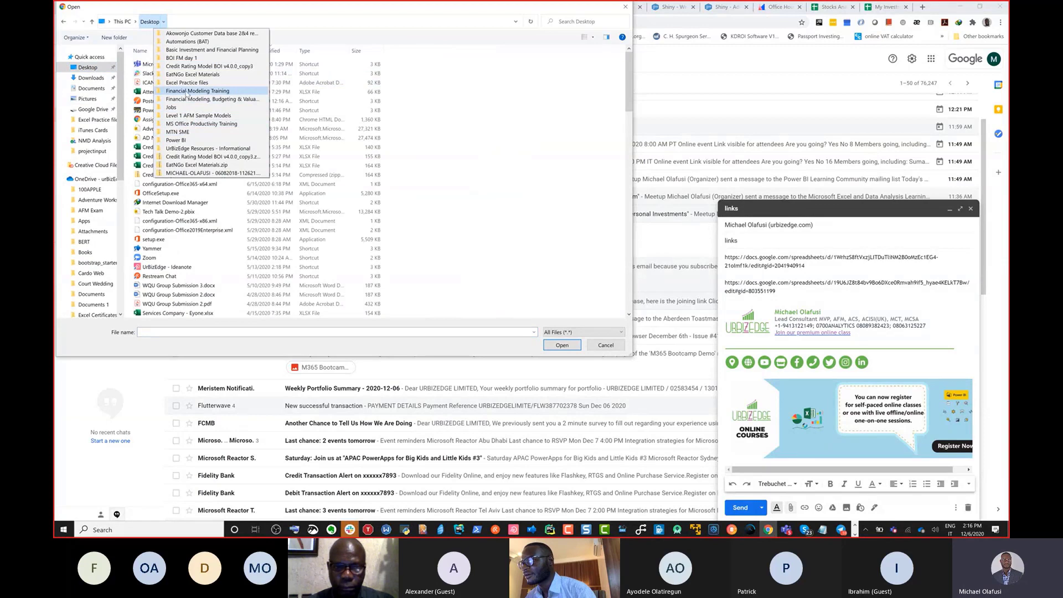
{"action": "left_click", "coordinate": [187, 93]}
{"action": "left_click", "coordinate": [164, 22]}
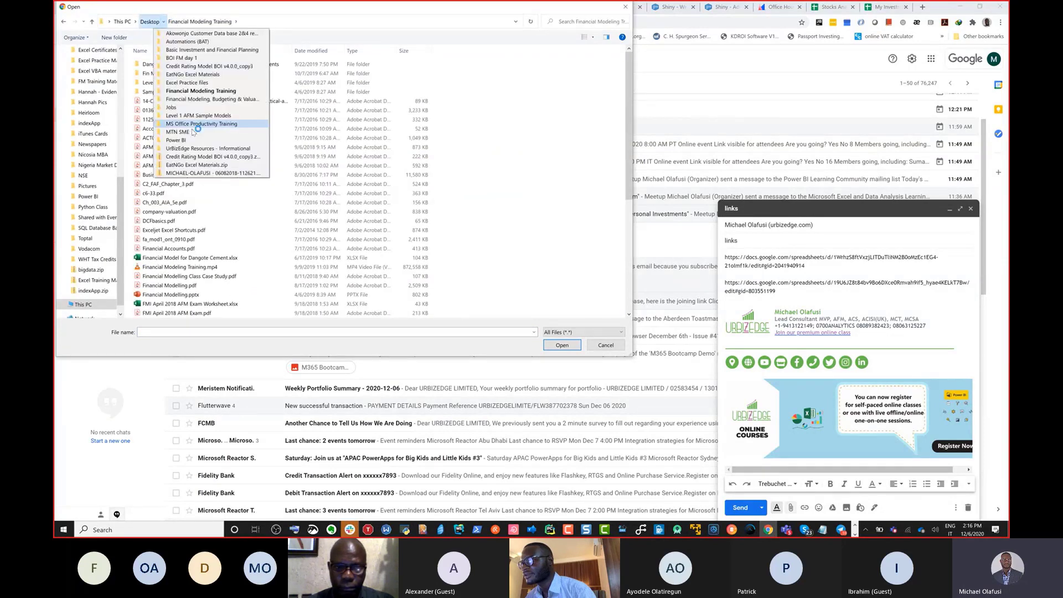
{"action": "left_click", "coordinate": [188, 83]}
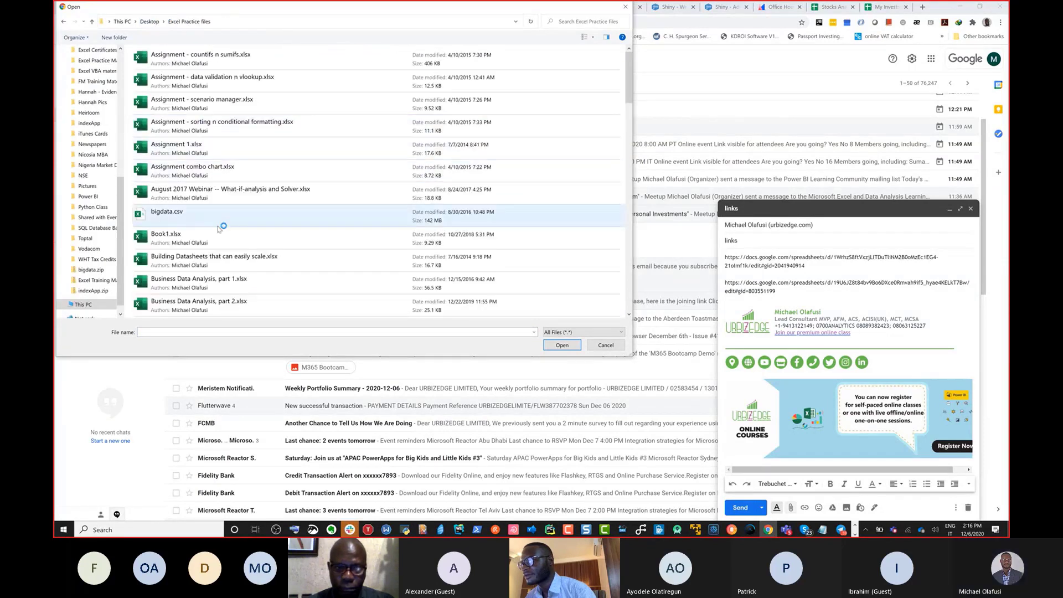
{"action": "scroll", "coordinate": [222, 232], "scroll_direction": "down", "scroll_amount": 5}
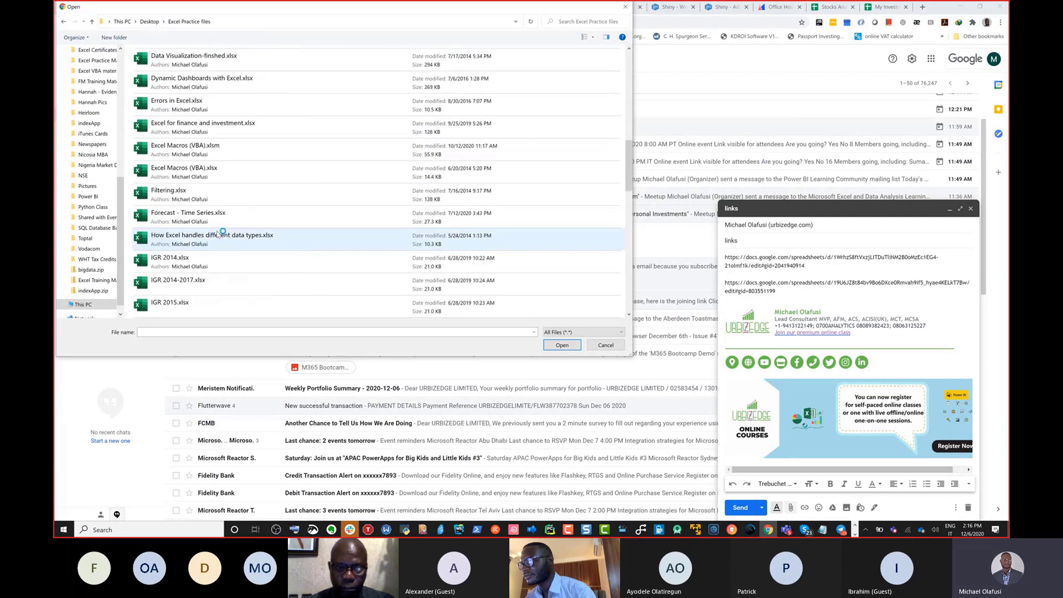
{"action": "left_click", "coordinate": [224, 126]}
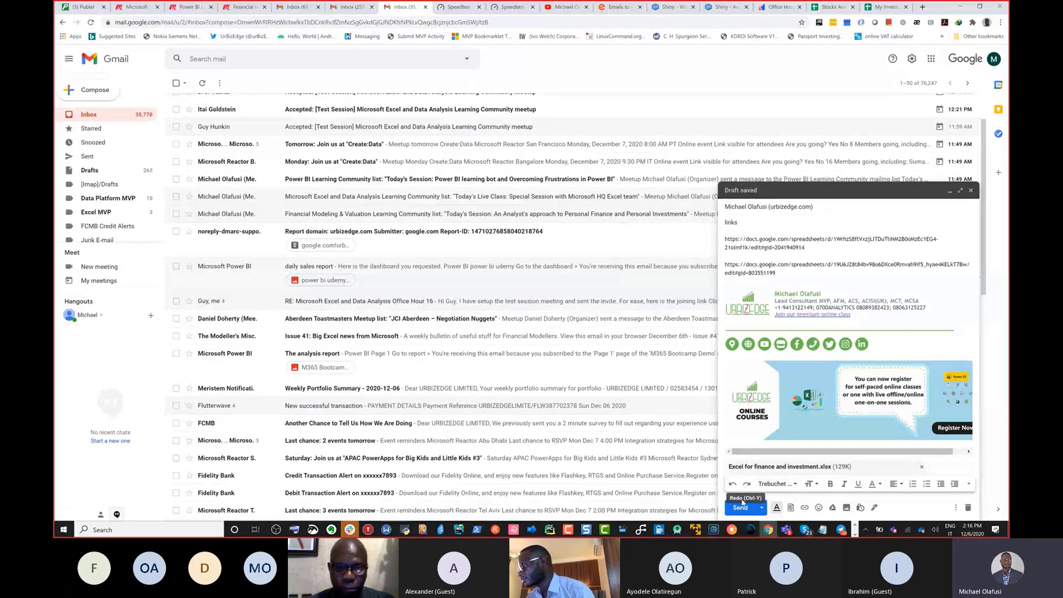
Step: Send the 'links' e-mail with its attachment and reconnect to the phone hotspot Wi-Fi
{"action": "left_click", "coordinate": [737, 508]}
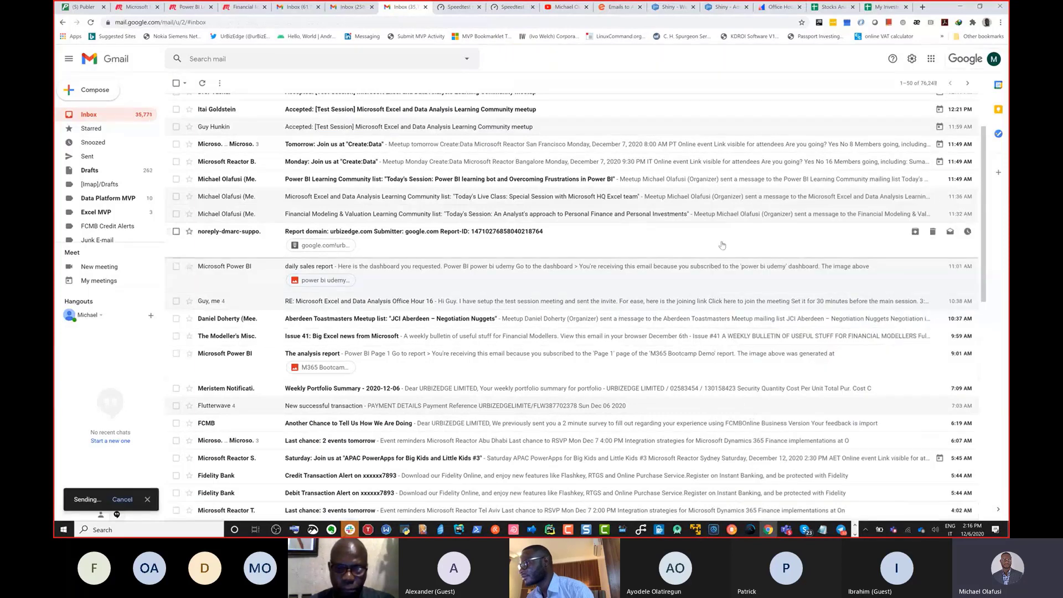
{"action": "left_click", "coordinate": [911, 532]}
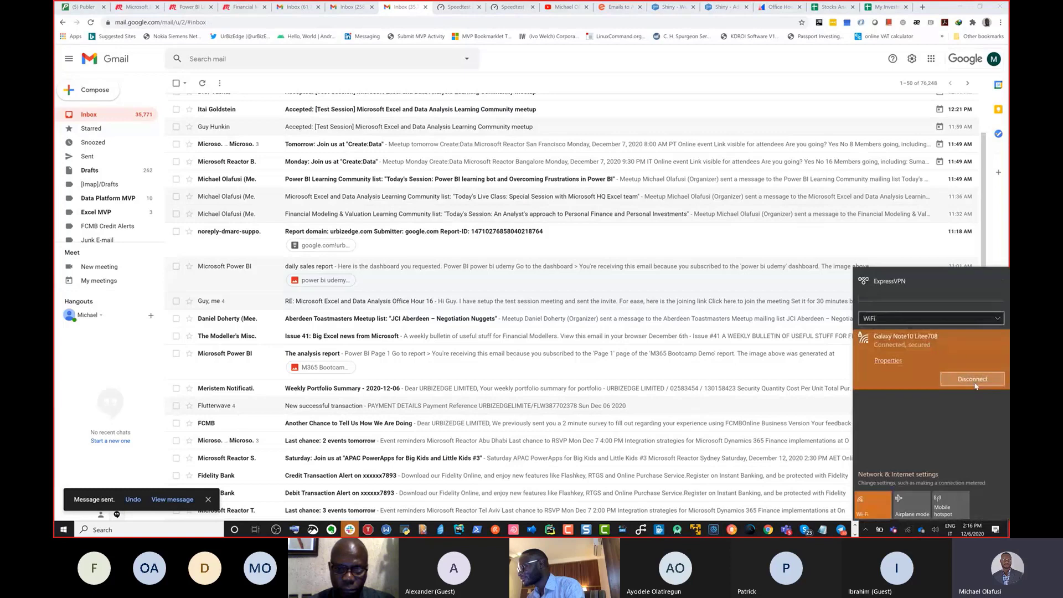
{"action": "left_click", "coordinate": [975, 382]}
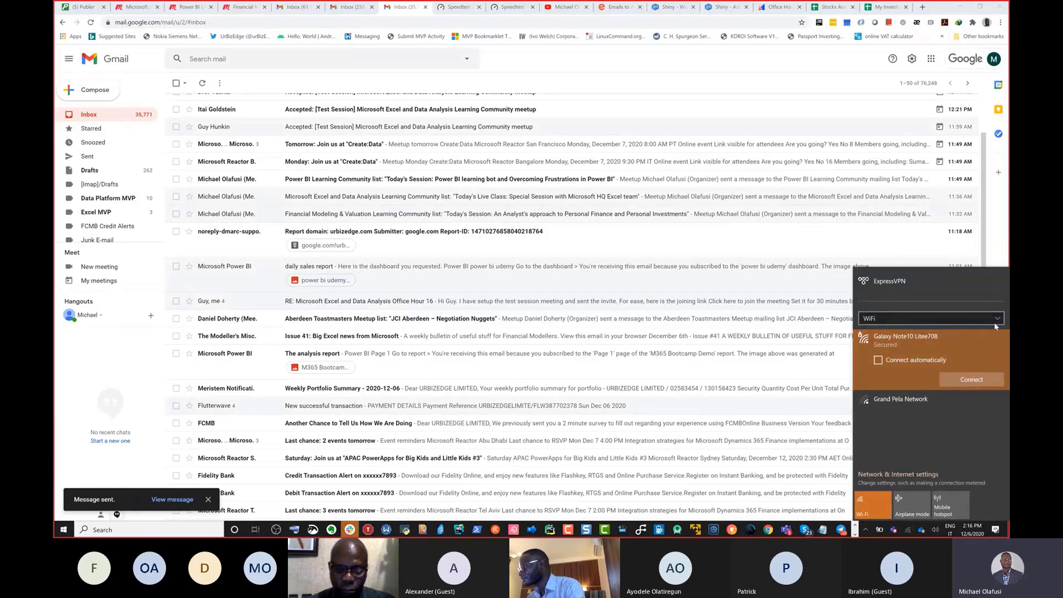
{"action": "left_click", "coordinate": [969, 380]}
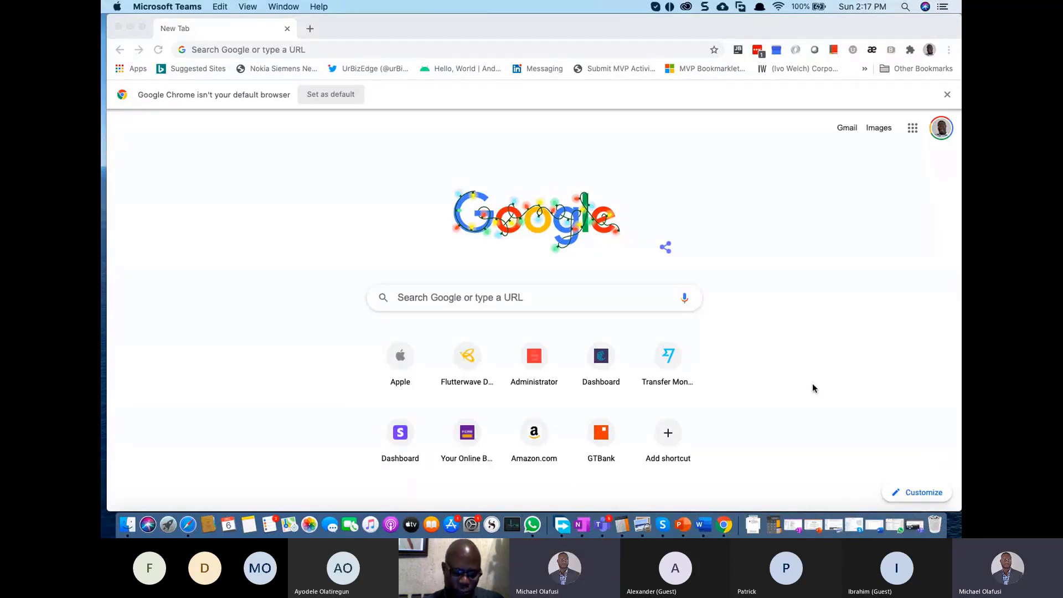
Step: Go to gmail.com and switch to the other Google account's inbox
{"action": "left_click", "coordinate": [249, 51]}
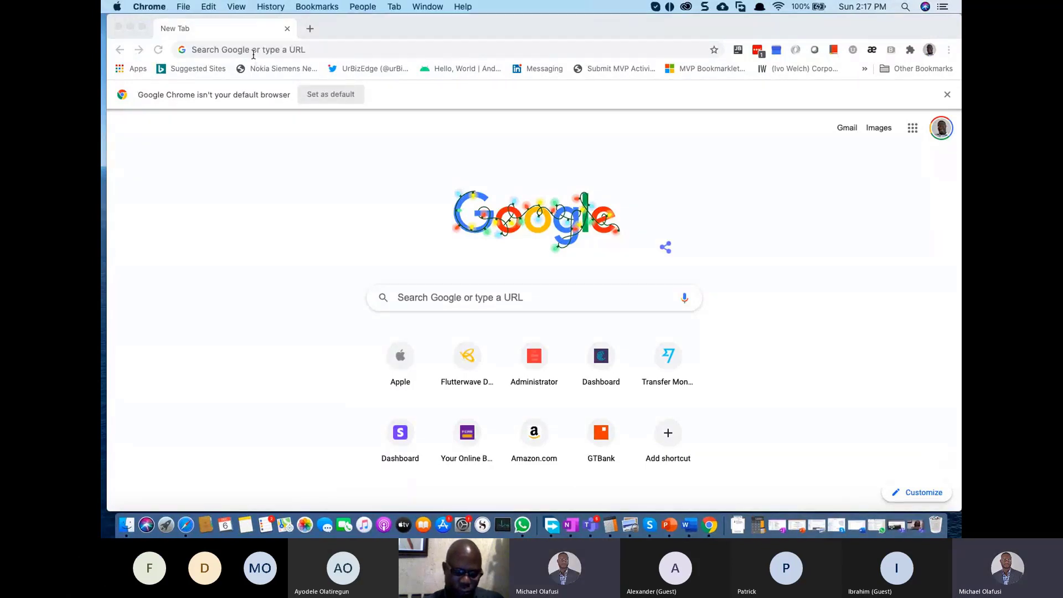
{"action": "left_click", "coordinate": [252, 51]}
{"action": "type", "text": "gmail.com"}
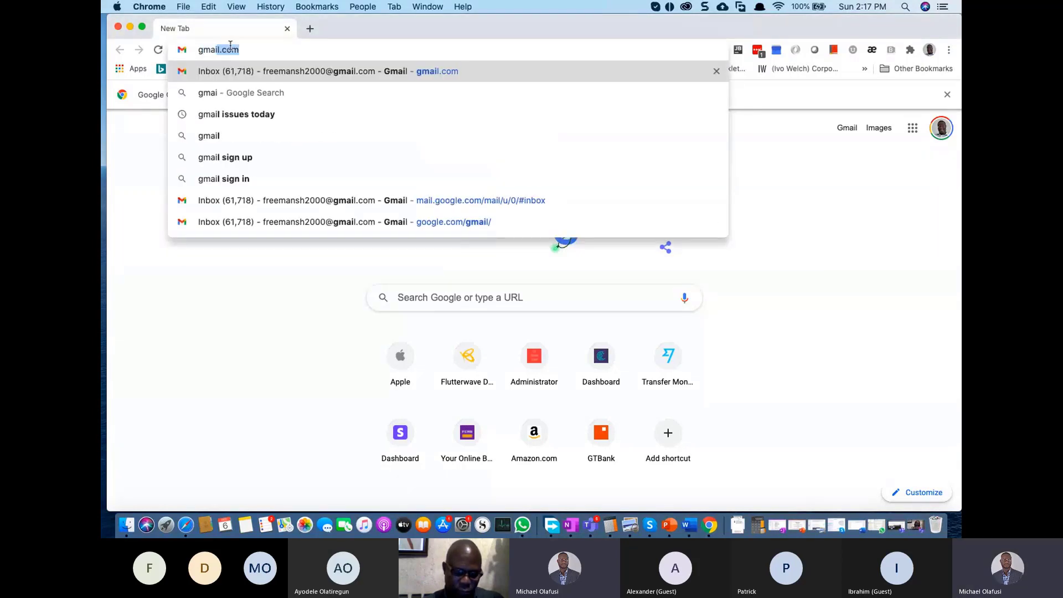
{"action": "key", "text": "Return"}
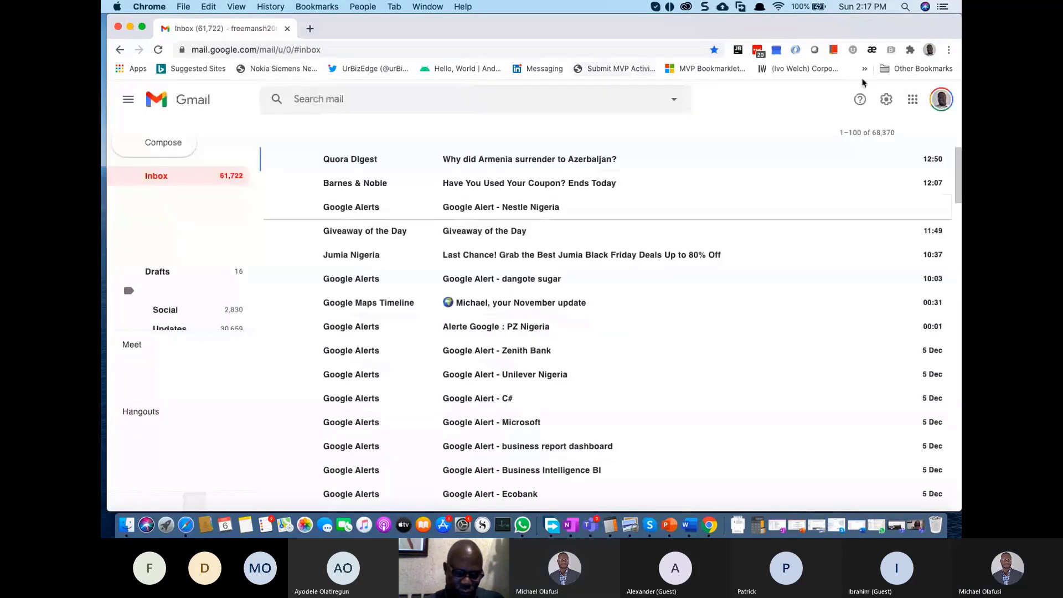
{"action": "left_click", "coordinate": [943, 102]}
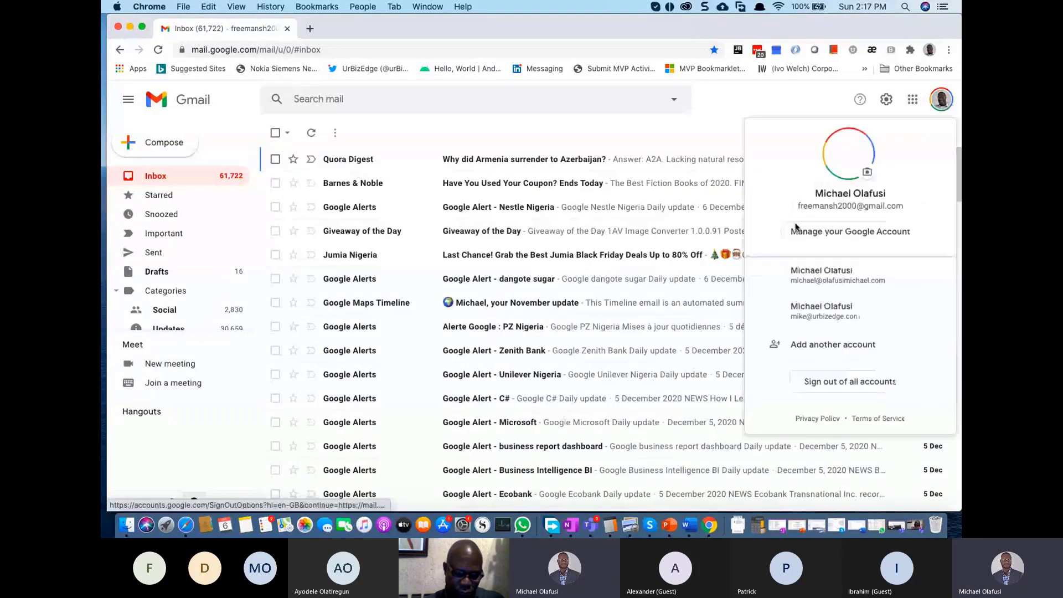
{"action": "left_click", "coordinate": [836, 314]}
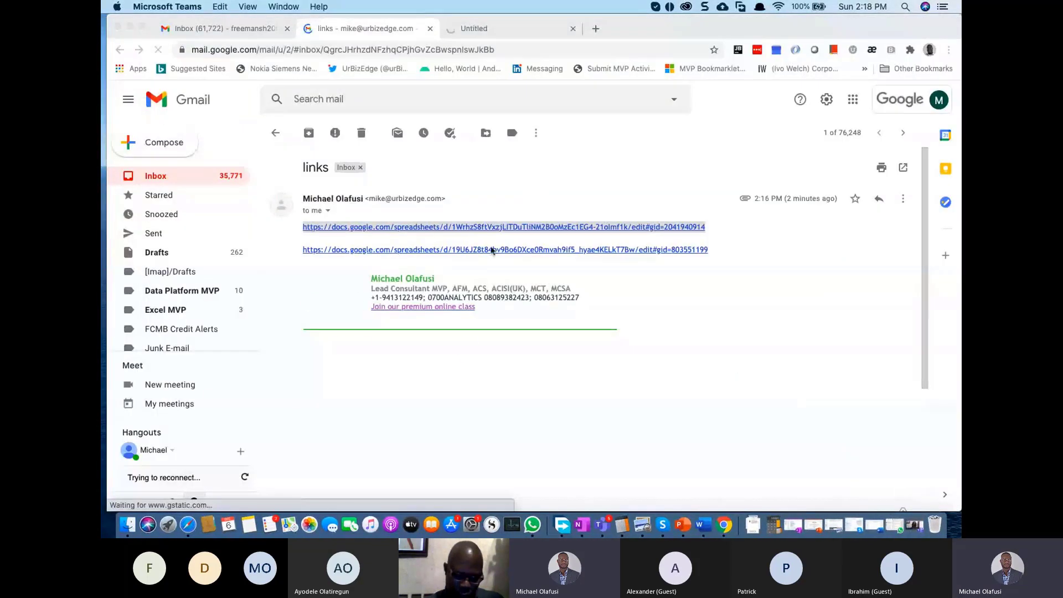
Step: Open the second spreadsheet link in a new tab and view the portfolio and Stocks Analysis sheets
{"action": "right_click", "coordinate": [478, 254]}
{"action": "left_click", "coordinate": [783, 31]}
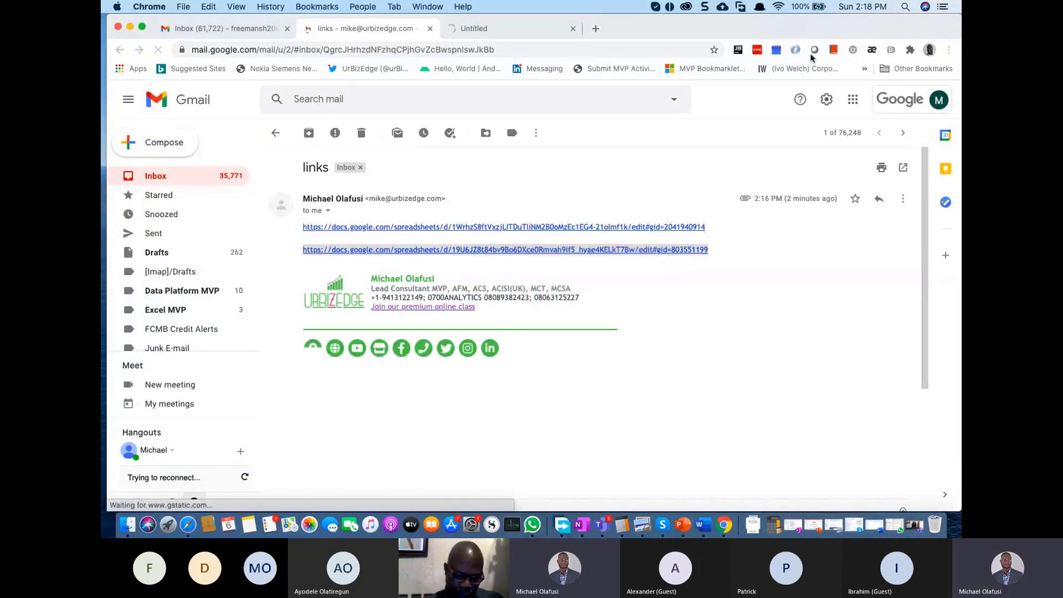
{"action": "left_click", "coordinate": [777, 6]}
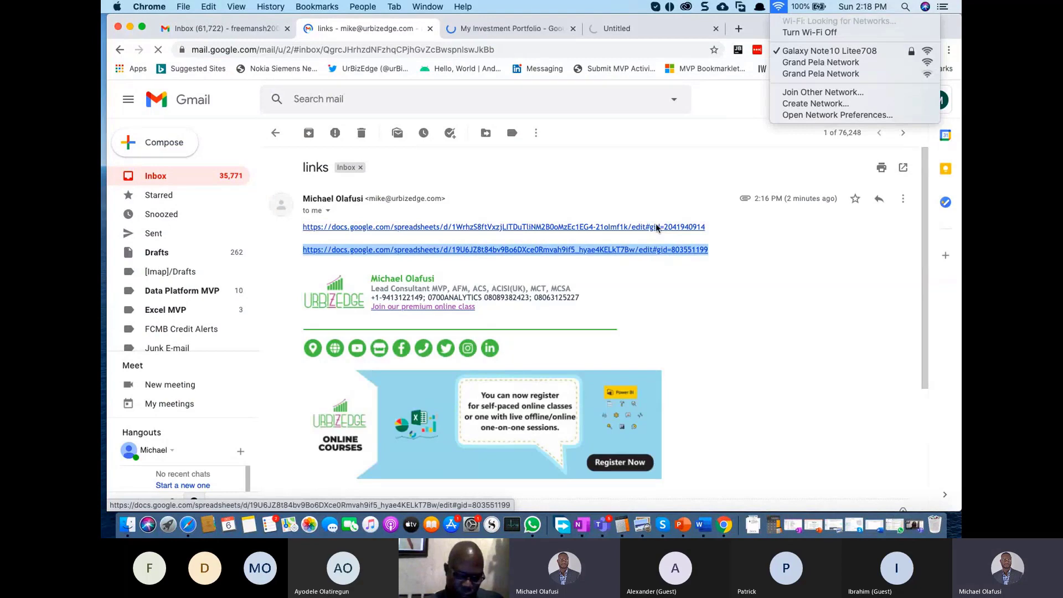
{"action": "left_click", "coordinate": [615, 183]}
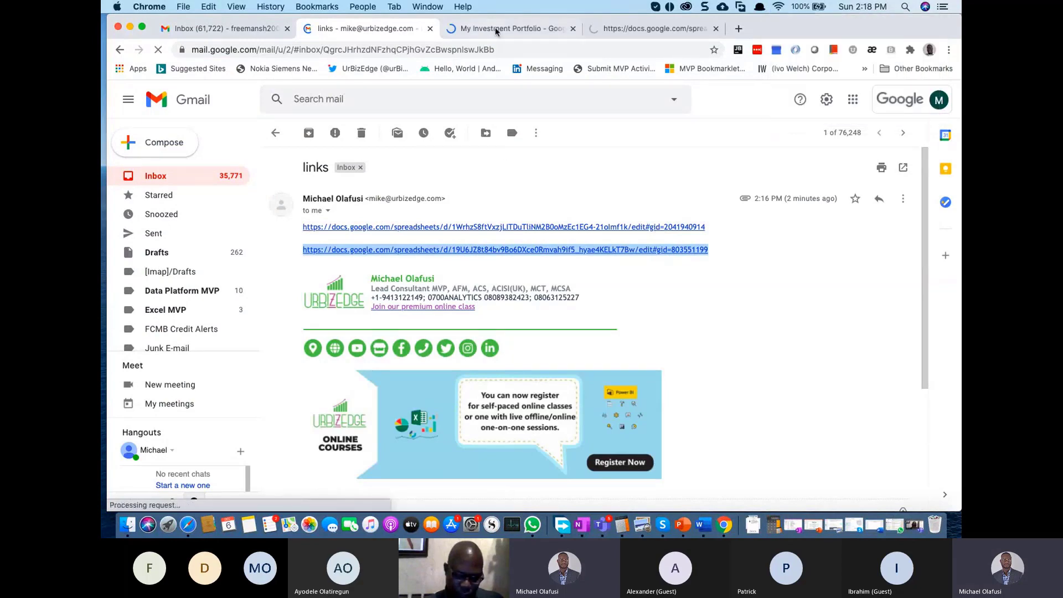
{"action": "left_click", "coordinate": [629, 36]}
{"action": "left_click", "coordinate": [643, 34]}
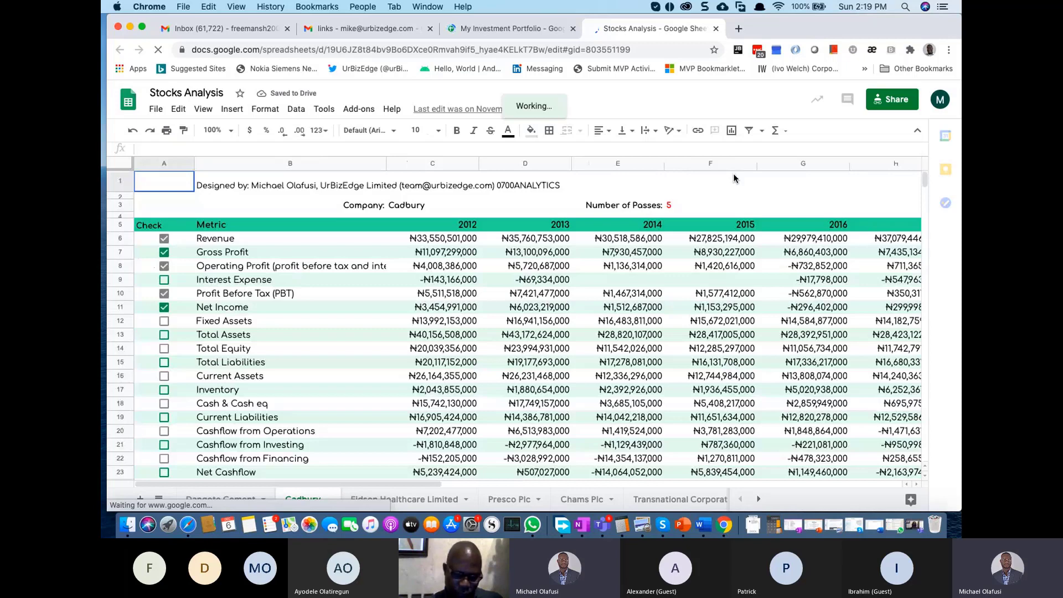
Step: Raise the volume and switch to the My Investment Portfolio spreadsheet
{"action": "key", "text": "XF86AudioRaiseVolume"}
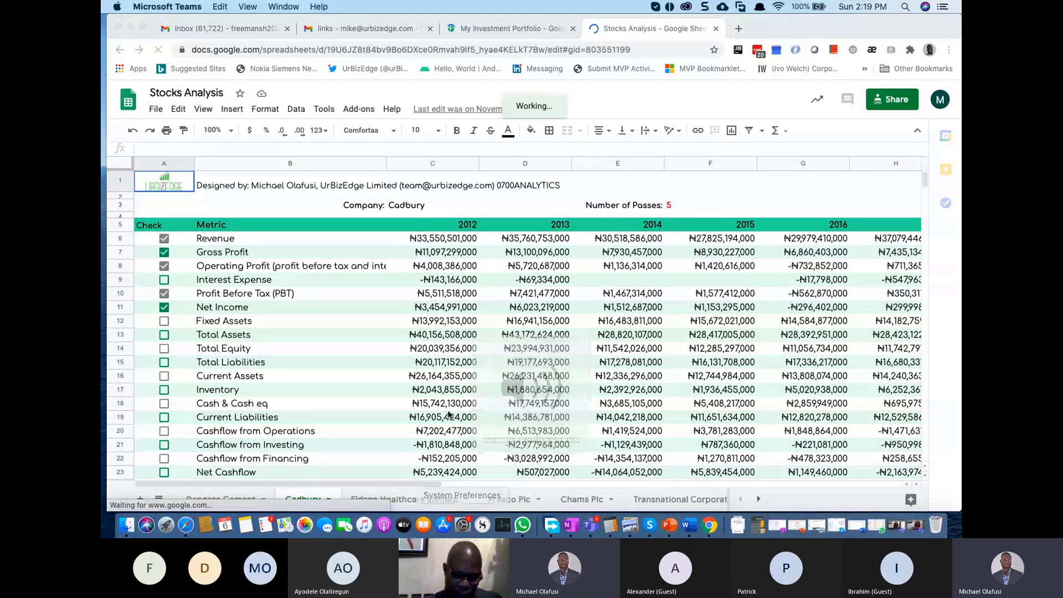
{"action": "left_click", "coordinate": [510, 29]}
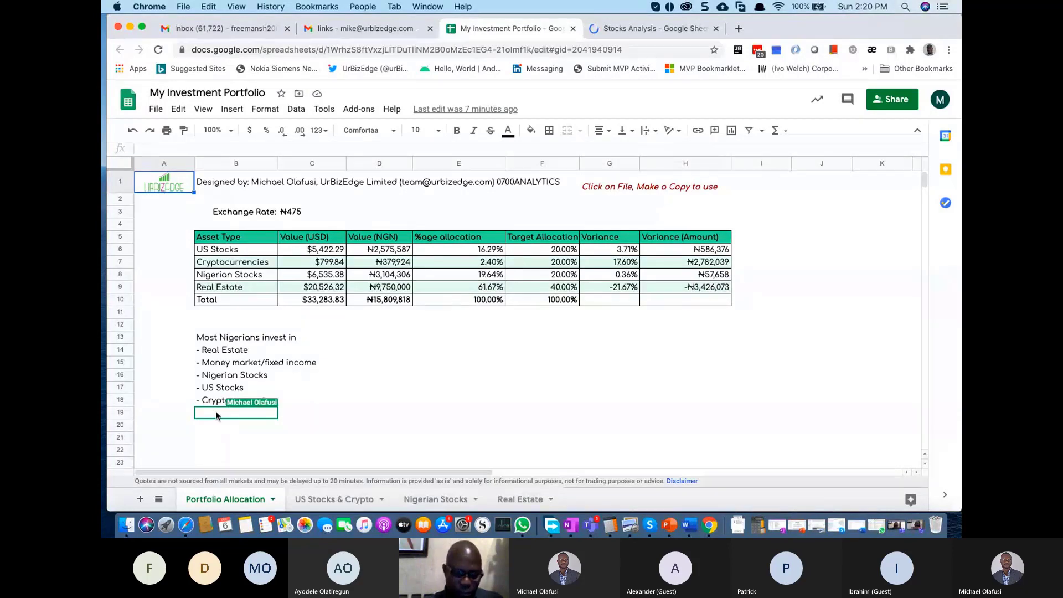
{"action": "left_click", "coordinate": [223, 376]}
{"action": "left_click_drag", "start_coordinate": [164, 337], "coordinate": [228, 394]}
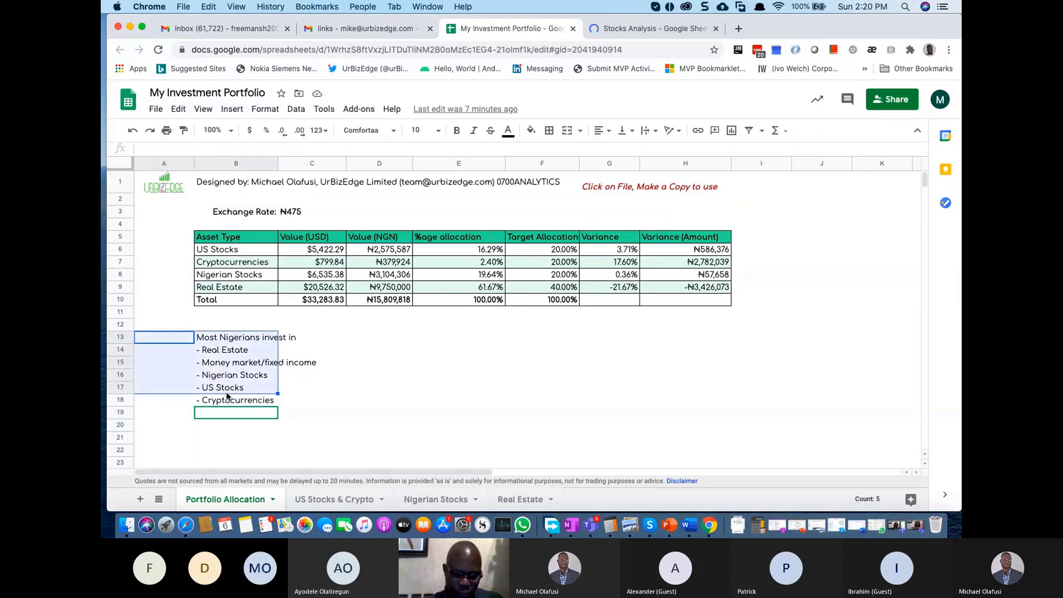
{"action": "left_click", "coordinate": [316, 413]}
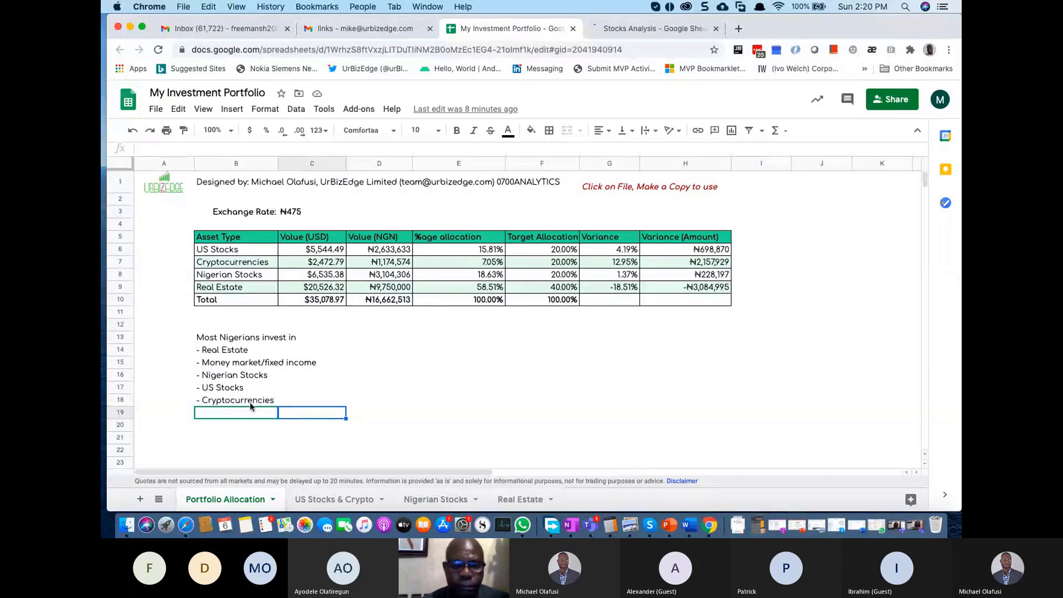
{"action": "left_click", "coordinate": [301, 366]}
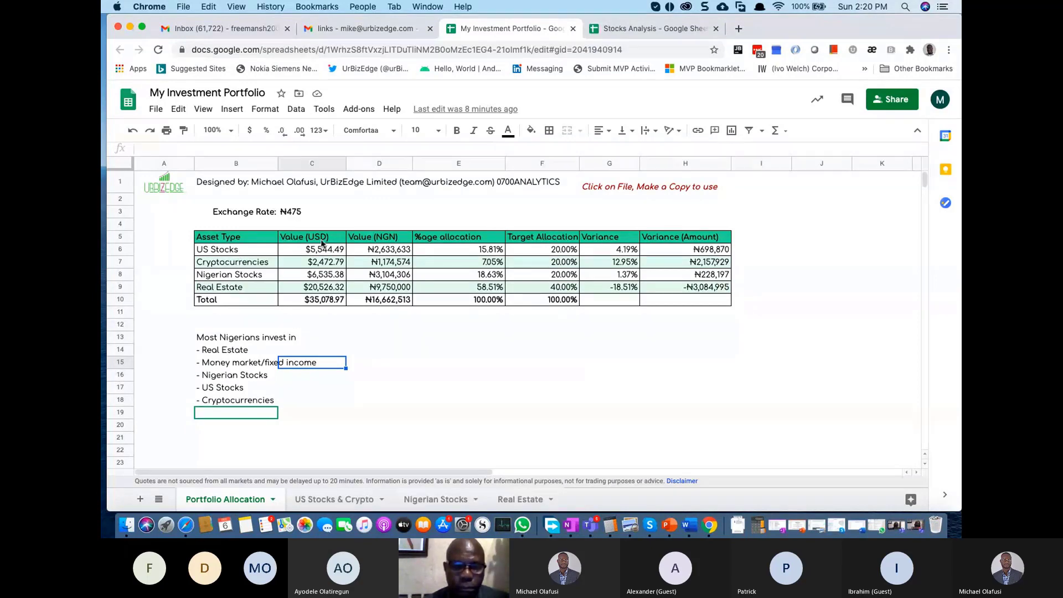
{"action": "left_click", "coordinate": [477, 326]}
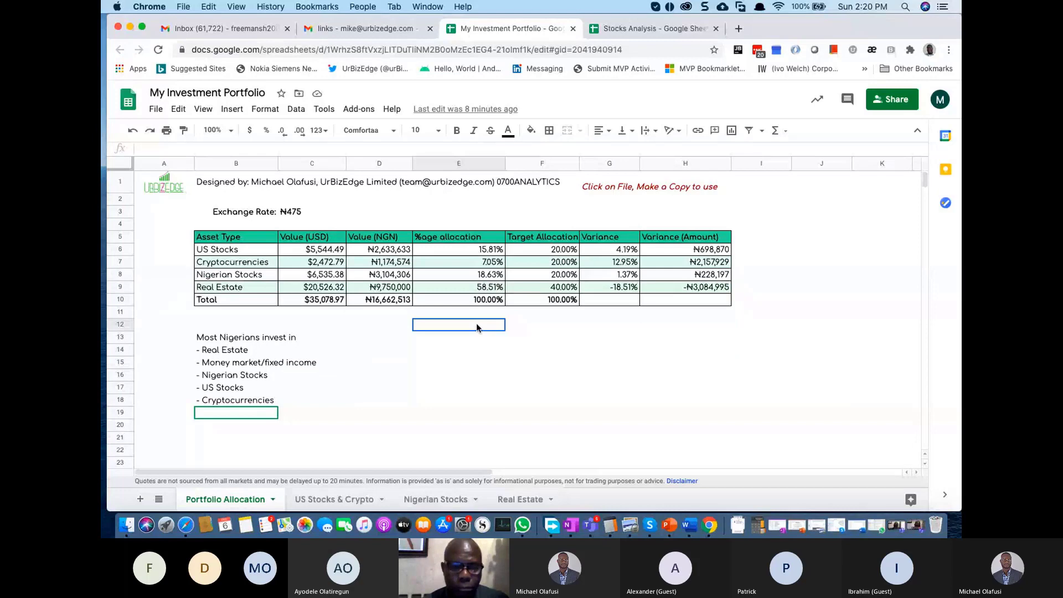
{"action": "key", "text": "super+equal"}
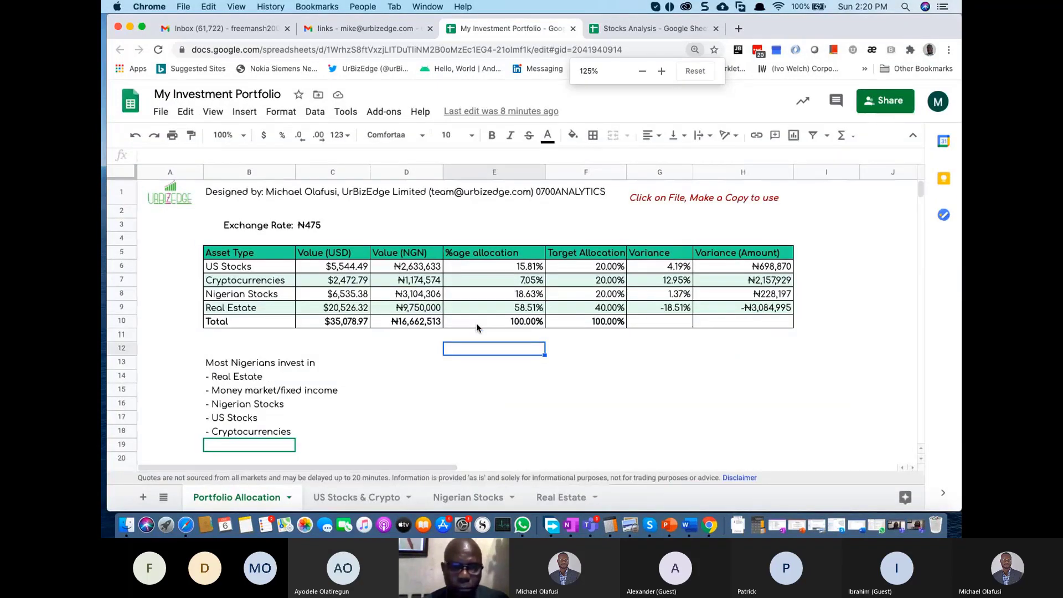
{"action": "left_click", "coordinate": [274, 278]}
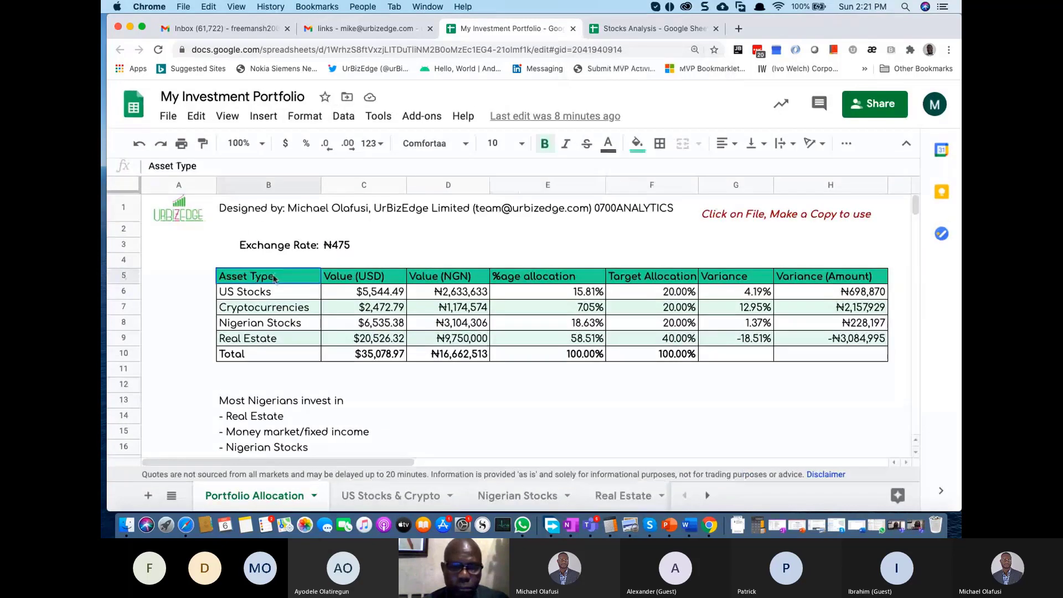
{"action": "key", "text": "super+a"}
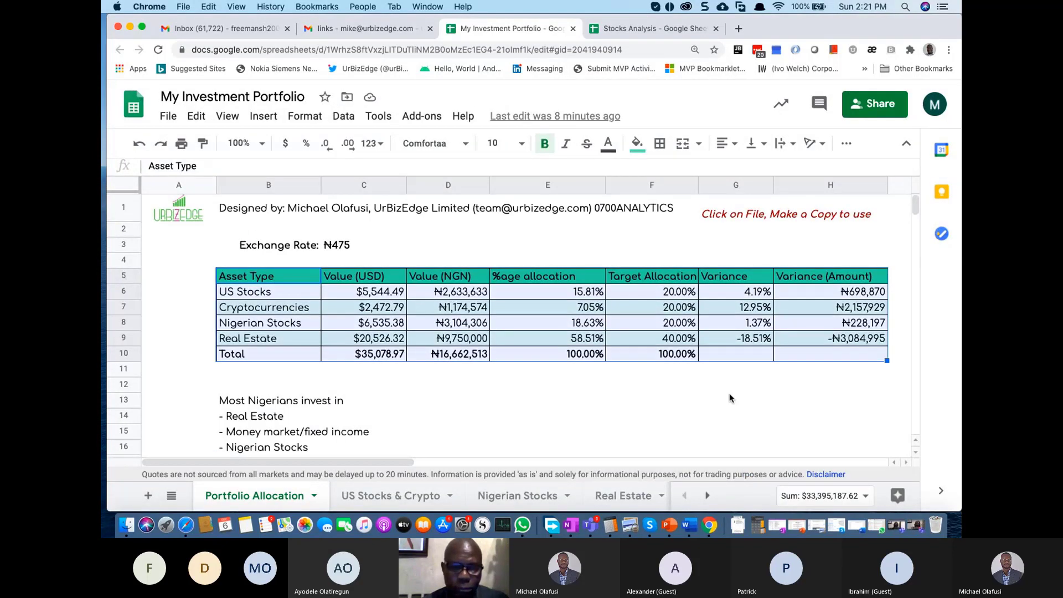
{"action": "left_click", "coordinate": [731, 398]}
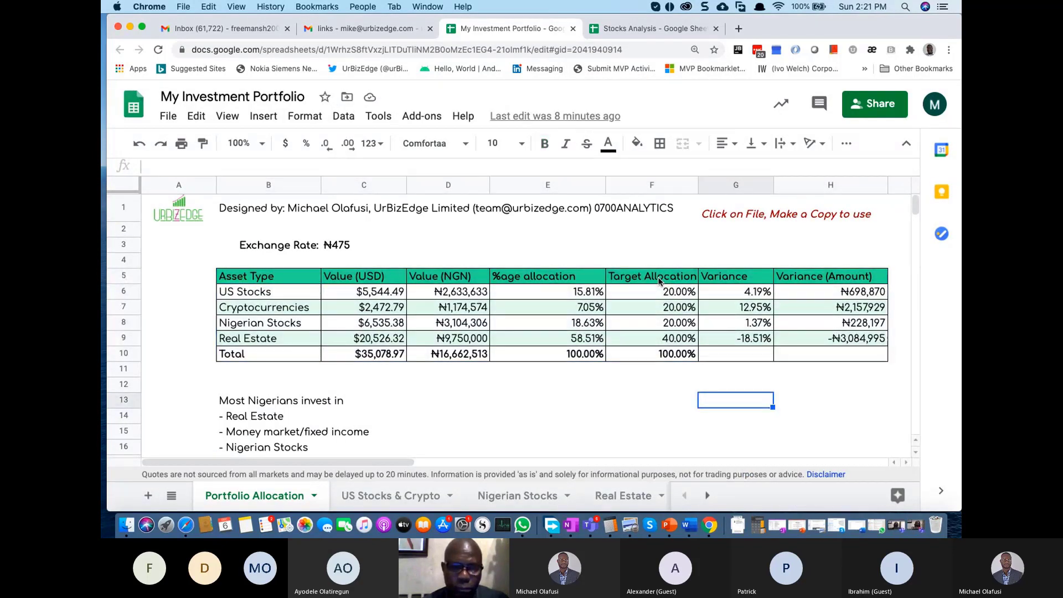
{"action": "left_click_drag", "start_coordinate": [659, 281], "coordinate": [664, 353]}
{"action": "left_click", "coordinate": [227, 296]}
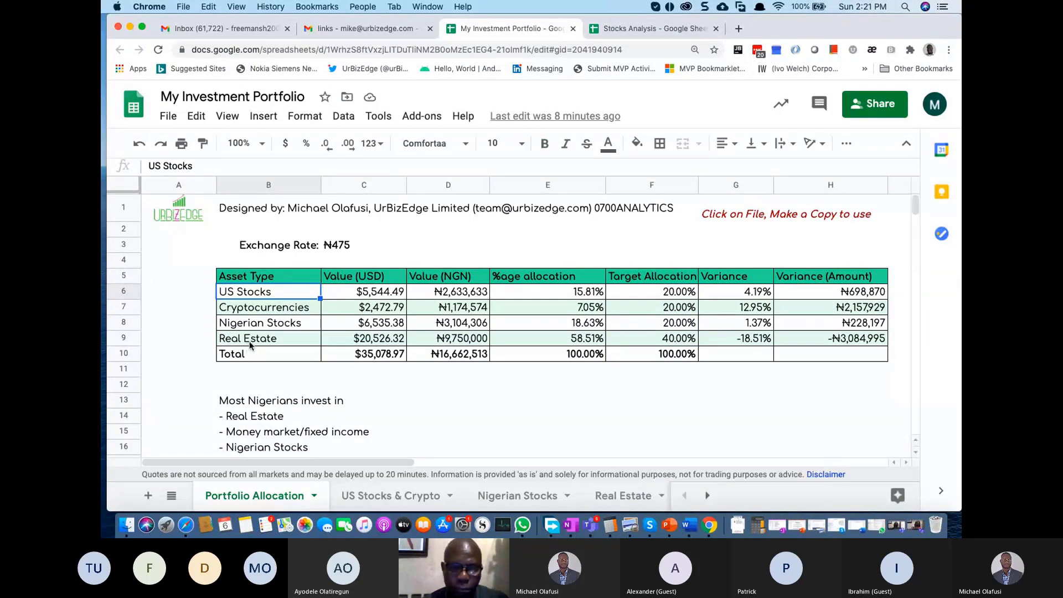
{"action": "left_click", "coordinate": [260, 326]}
{"action": "left_click", "coordinate": [268, 313]}
{"action": "left_click", "coordinate": [251, 295]}
{"action": "scroll", "coordinate": [281, 329], "scroll_direction": "down", "scroll_amount": 2}
{"action": "scroll", "coordinate": [281, 328], "scroll_direction": "down", "scroll_amount": 2}
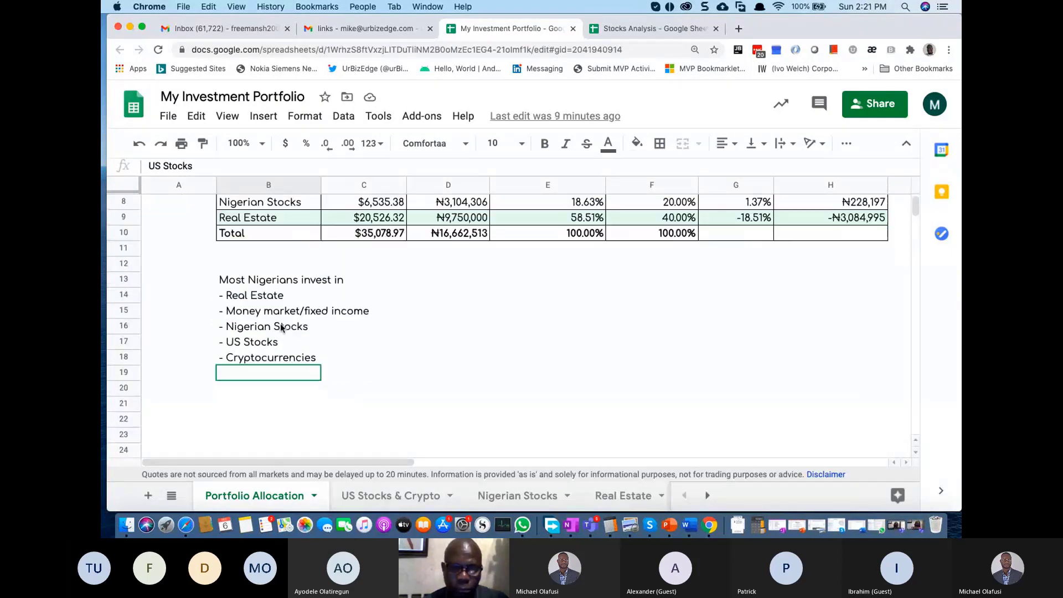
{"action": "left_click", "coordinate": [239, 314]}
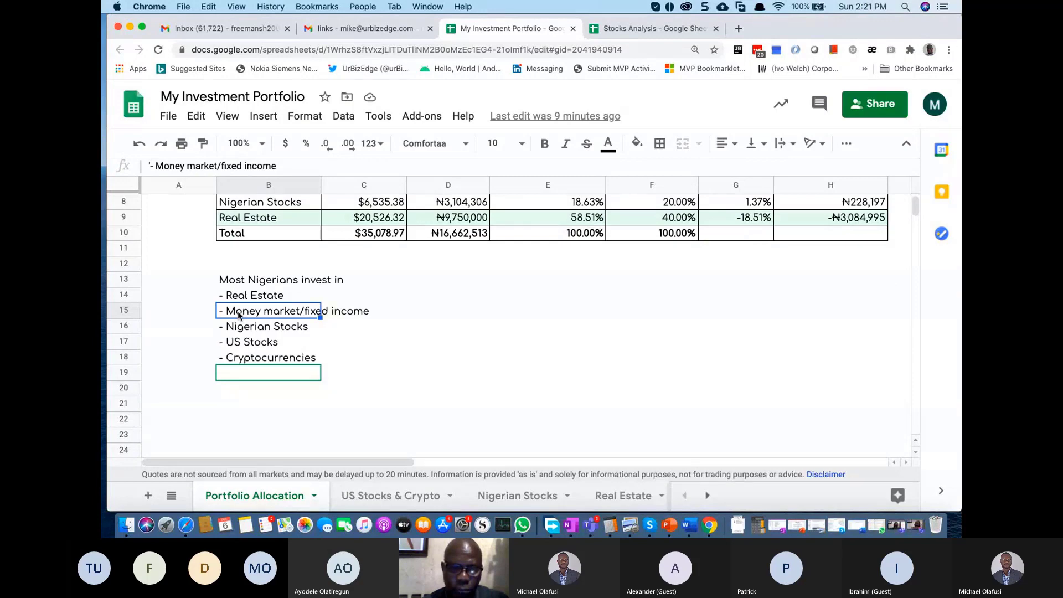
{"action": "scroll", "coordinate": [359, 314], "scroll_direction": "up", "scroll_amount": 2}
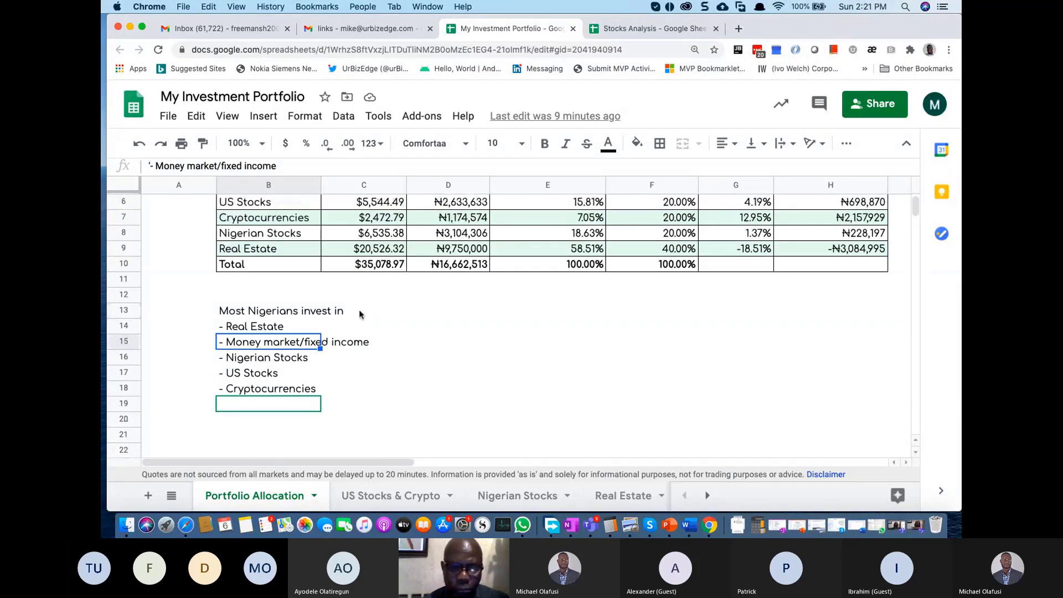
{"action": "scroll", "coordinate": [359, 314], "scroll_direction": "up", "scroll_amount": 3}
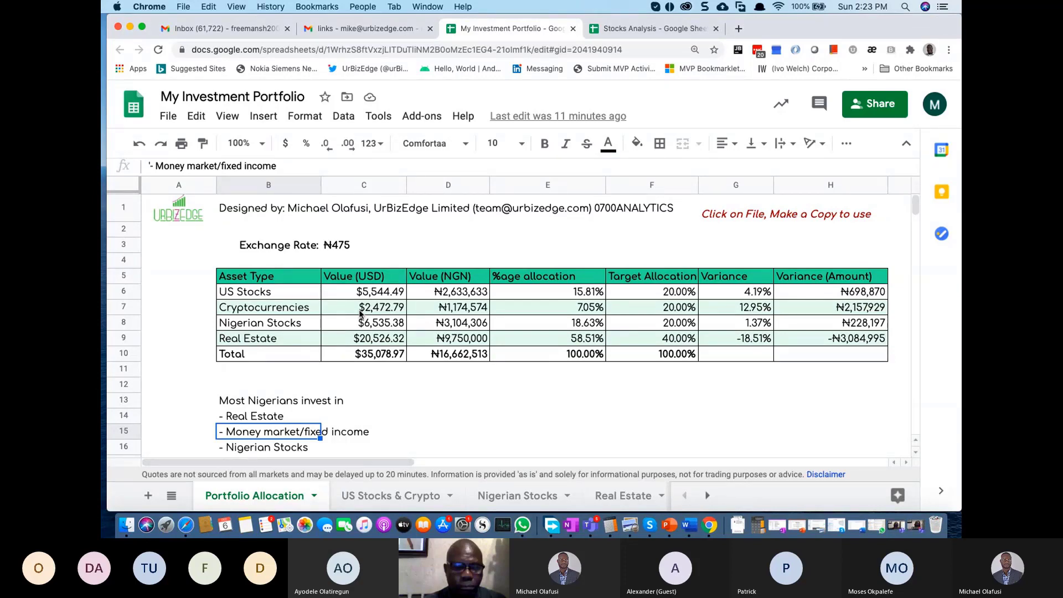
{"action": "key", "text": "Down"}
{"action": "key", "text": "Up"}
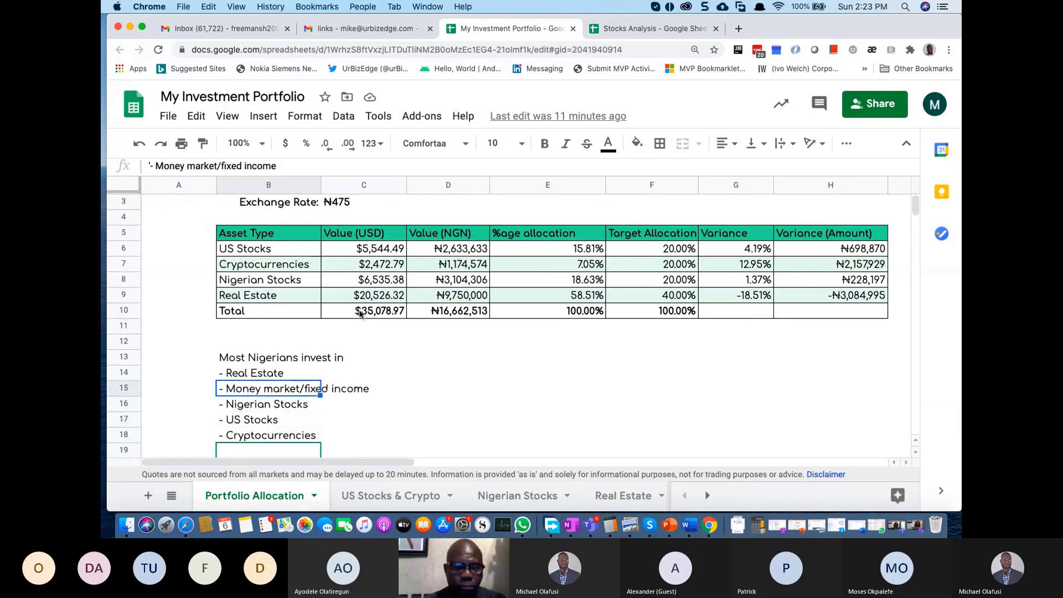
{"action": "key", "text": "Up"}
{"action": "key", "text": "Up"}
{"action": "key", "text": "Up"}
{"action": "key", "text": "Up"}
{"action": "key", "text": "Up"}
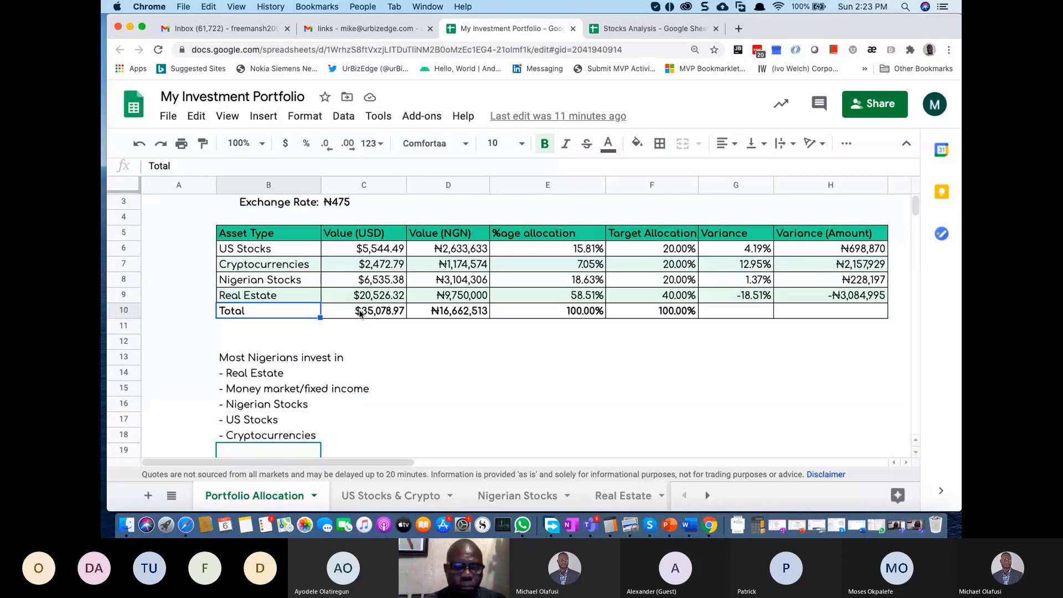
{"action": "left_click", "coordinate": [262, 251]}
{"action": "left_click_drag", "start_coordinate": [263, 251], "coordinate": [276, 297]}
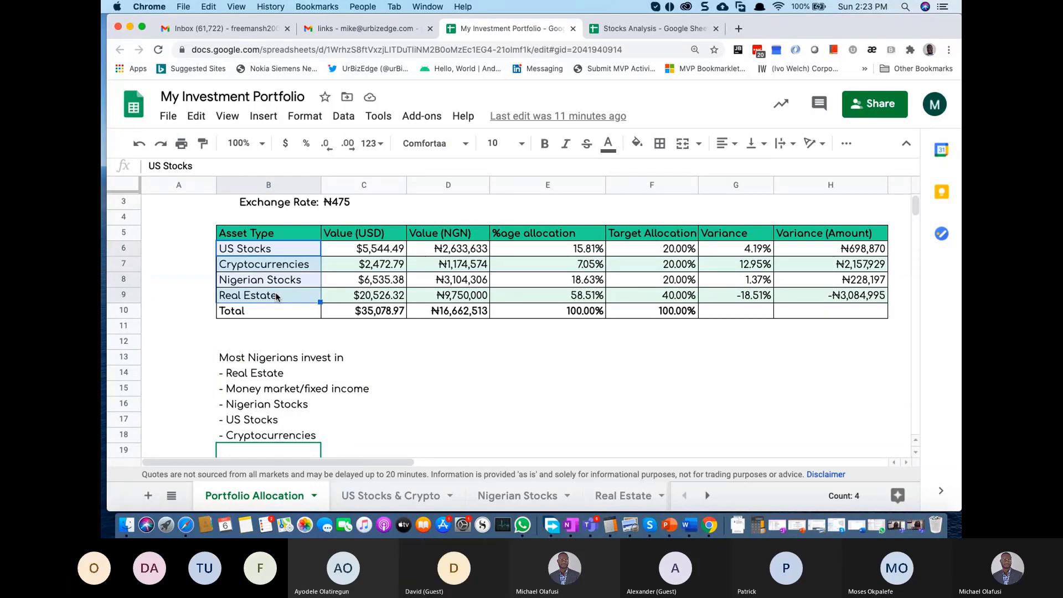
{"action": "left_click_drag", "start_coordinate": [611, 253], "coordinate": [660, 262]}
{"action": "left_click", "coordinate": [648, 250]}
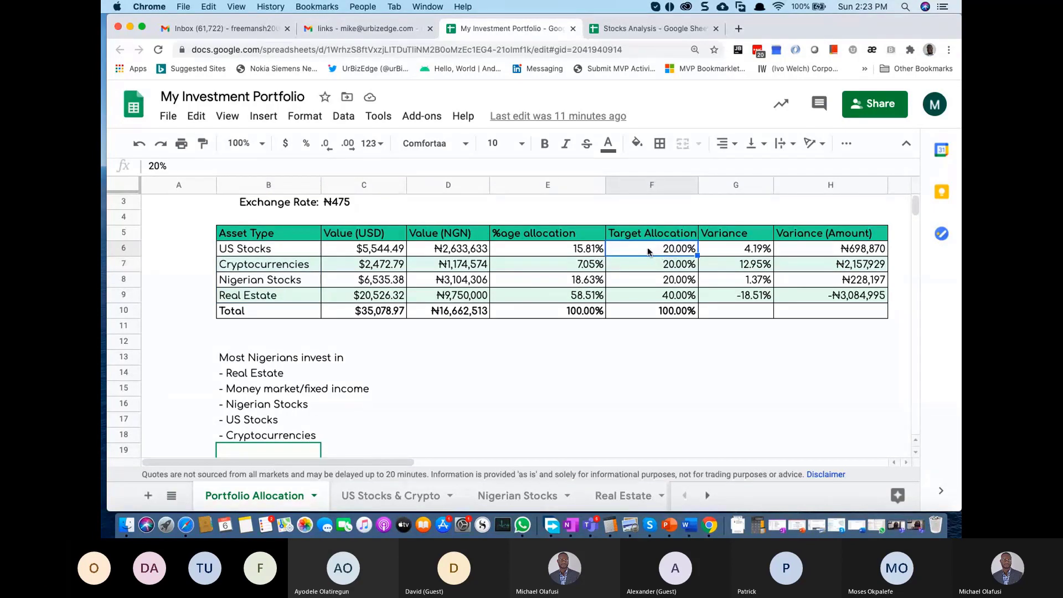
{"action": "key", "text": "Down"}
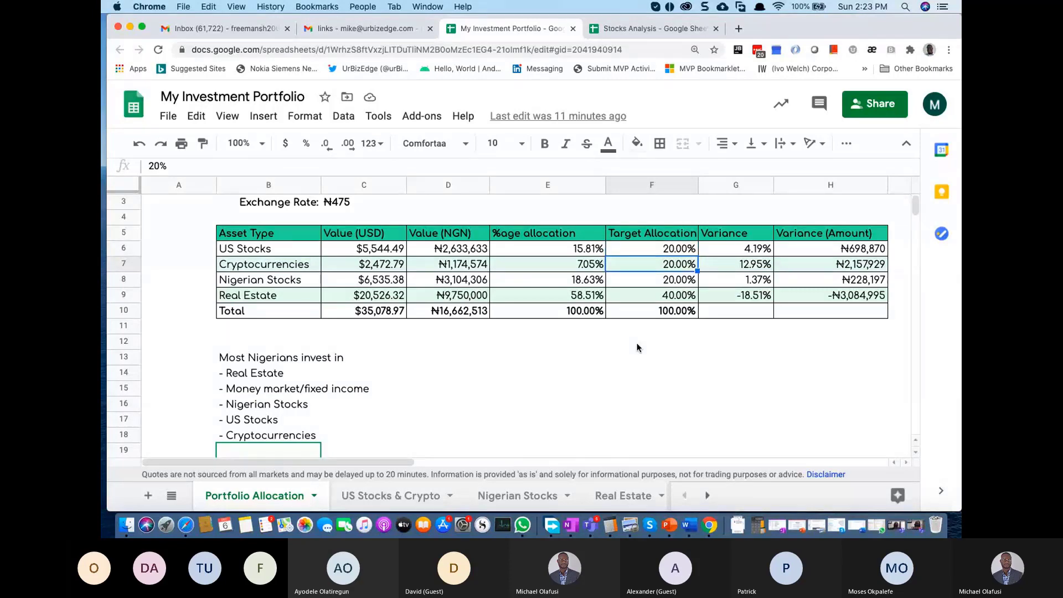
{"action": "key", "text": "Up"}
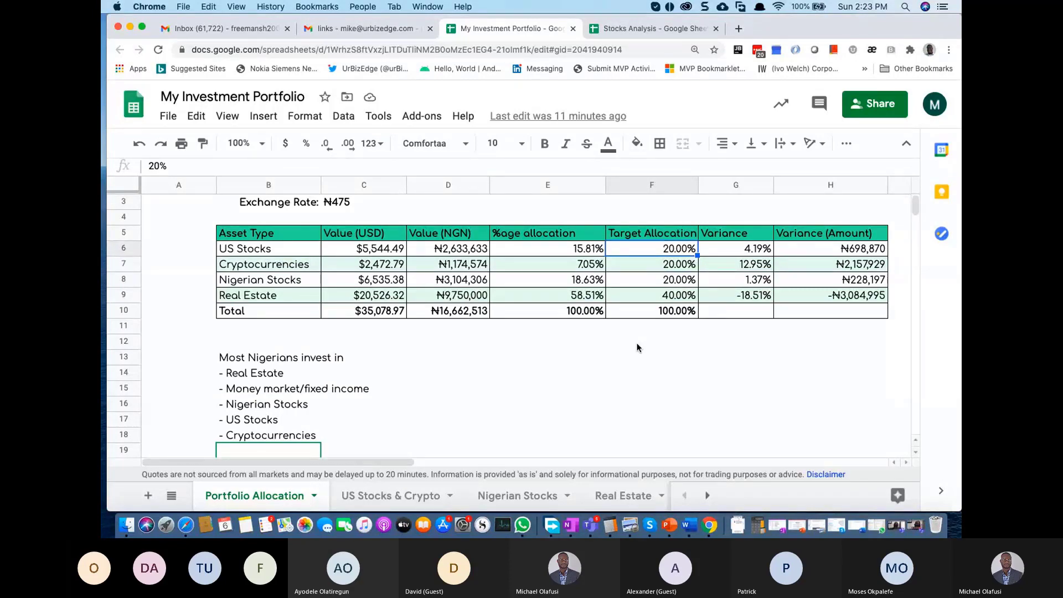
{"action": "key", "text": "Down"}
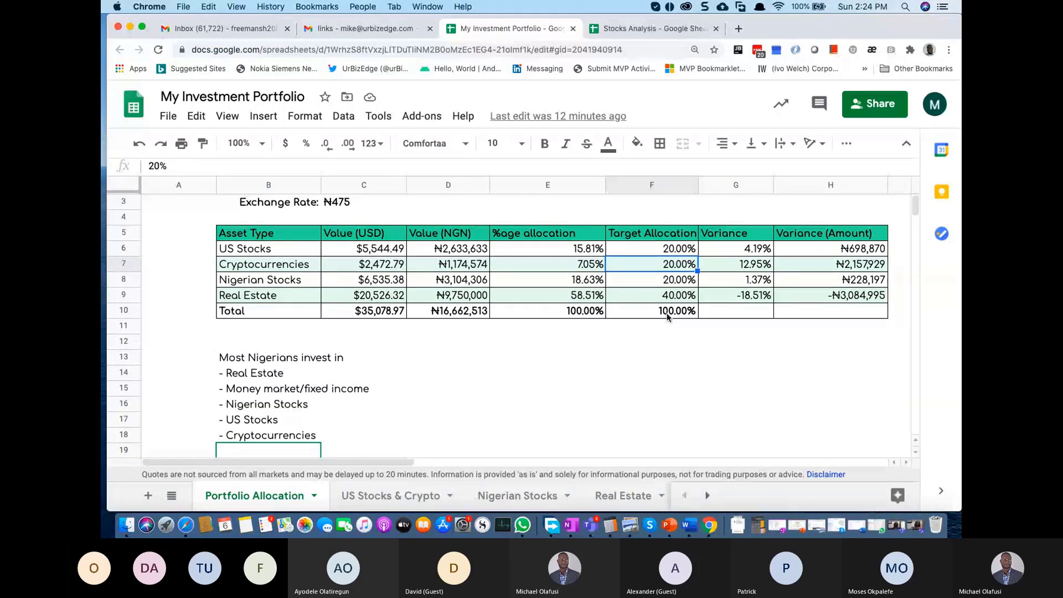
{"action": "scroll", "coordinate": [667, 317], "scroll_direction": "up", "scroll_amount": 2}
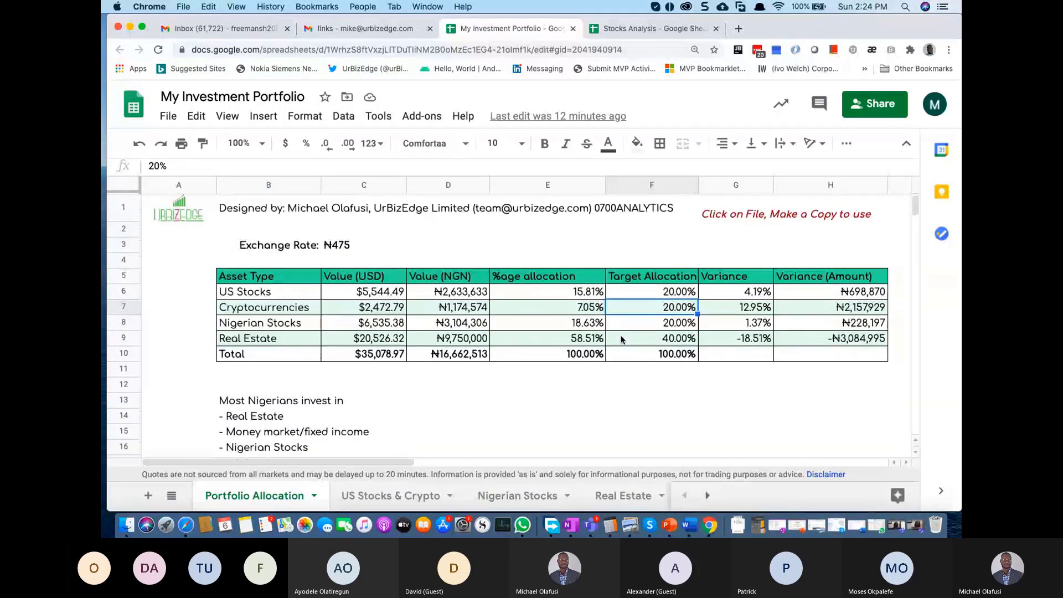
{"action": "left_click", "coordinate": [656, 326]}
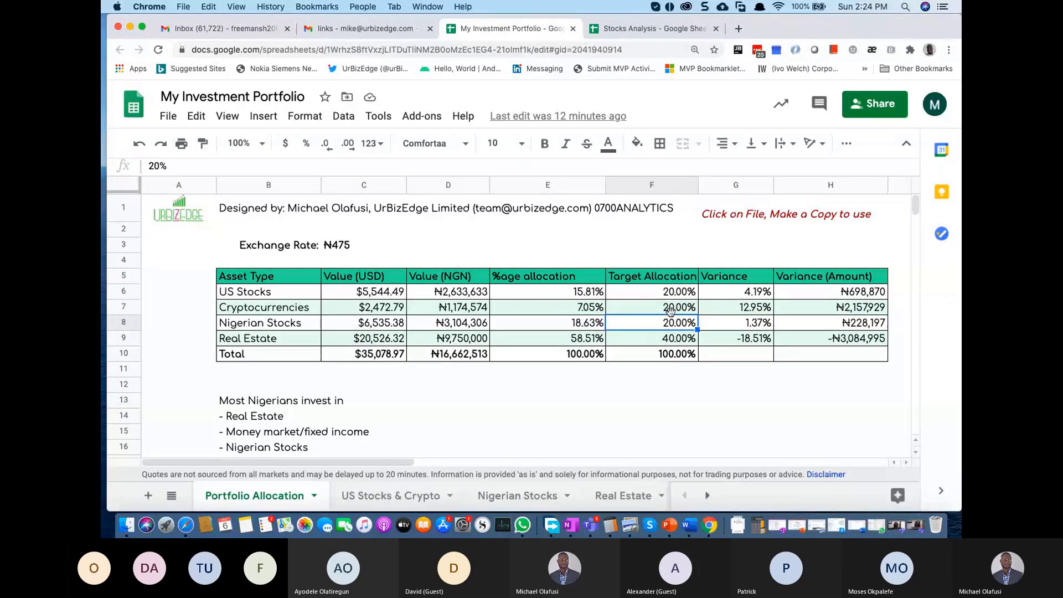
{"action": "left_click", "coordinate": [668, 302]}
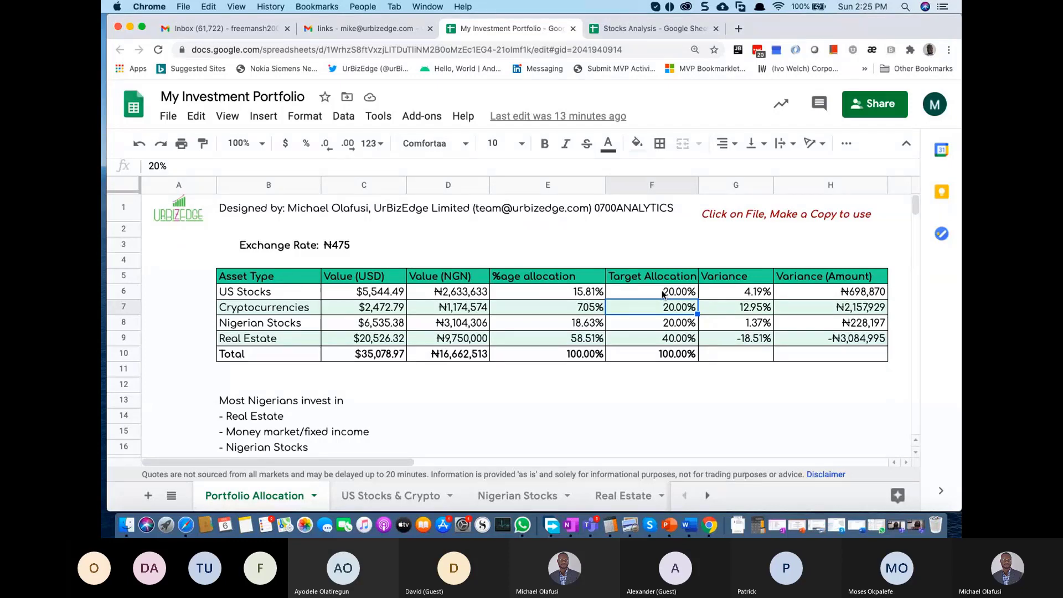
Step: Enter Bitcoin in F13 and Ethereum in F14
{"action": "key", "text": "Down"}
{"action": "key", "text": "Down"}
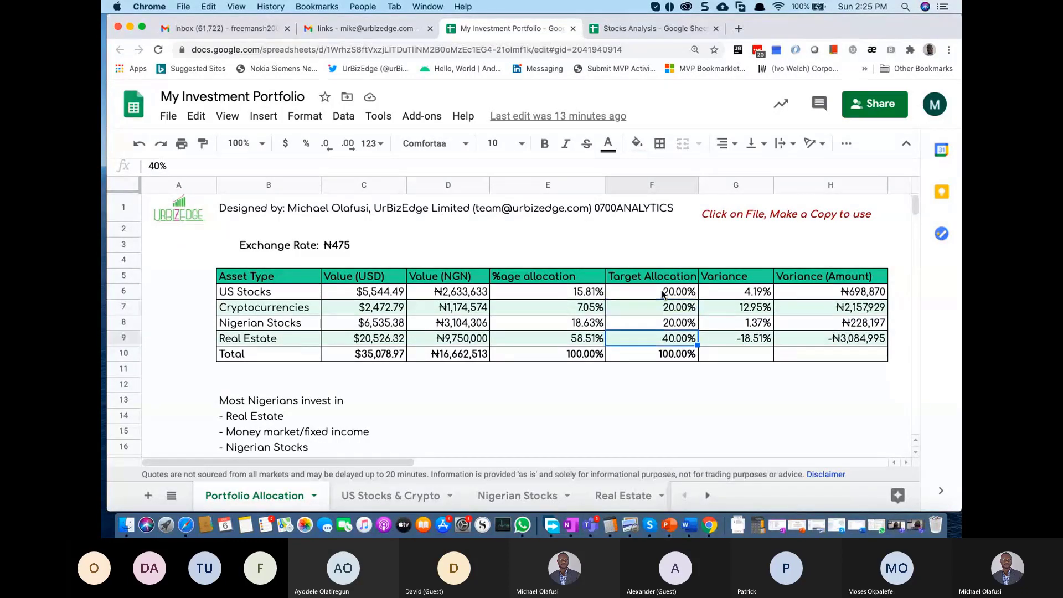
{"action": "key", "text": "Down"}
{"action": "key", "text": "Down"}
{"action": "key", "text": "Down"}
{"action": "key", "text": "Down"}
{"action": "type", "text": "Bitcoin"}
{"action": "key", "text": "Return"}
{"action": "type", "text": "Ether"}
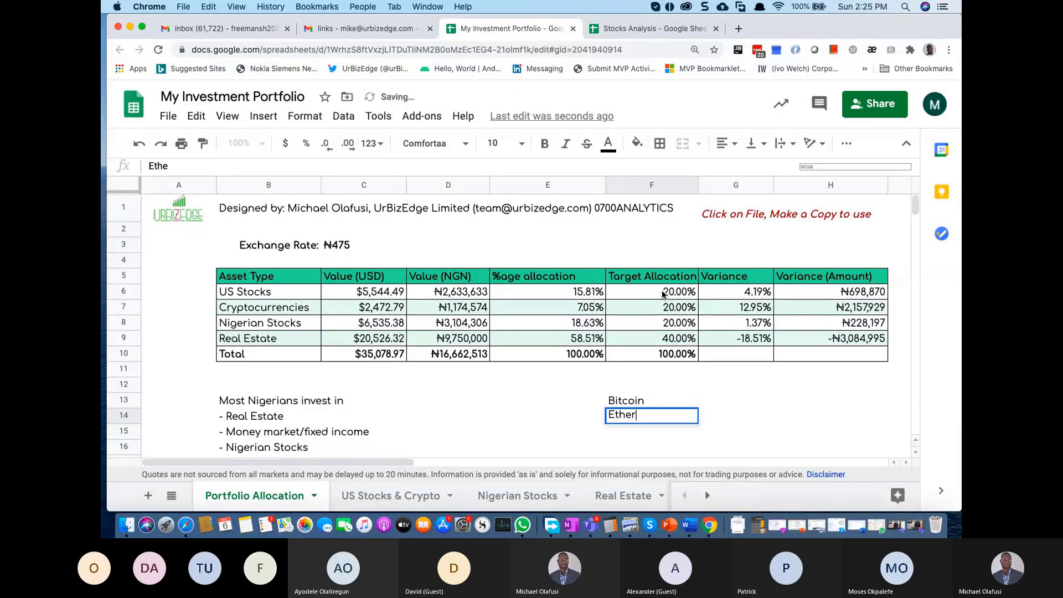
{"action": "type", "text": "e"}
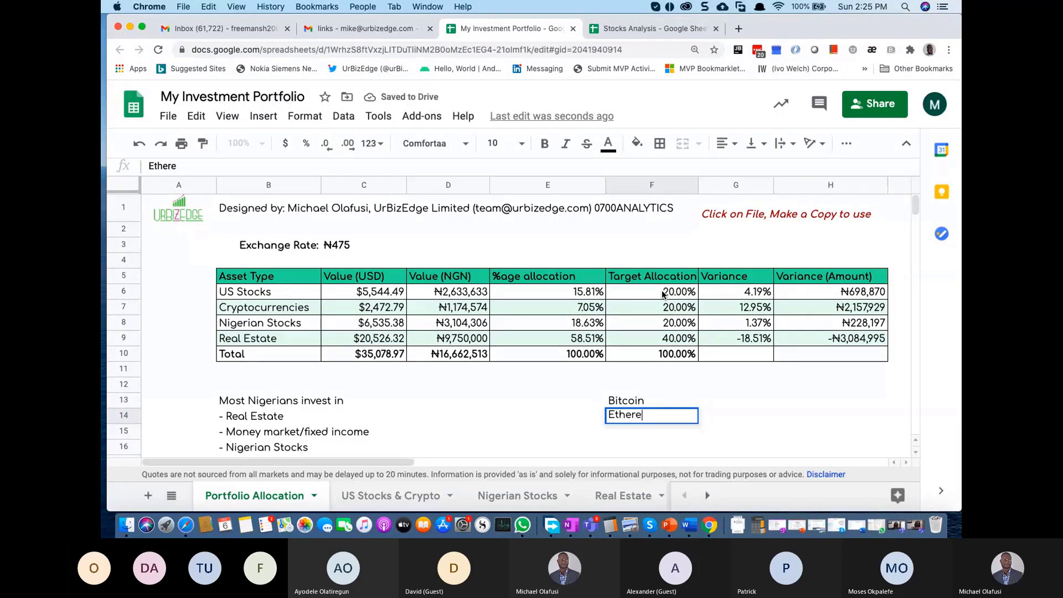
{"action": "type", "text": "um"}
{"action": "key", "text": "Return"}
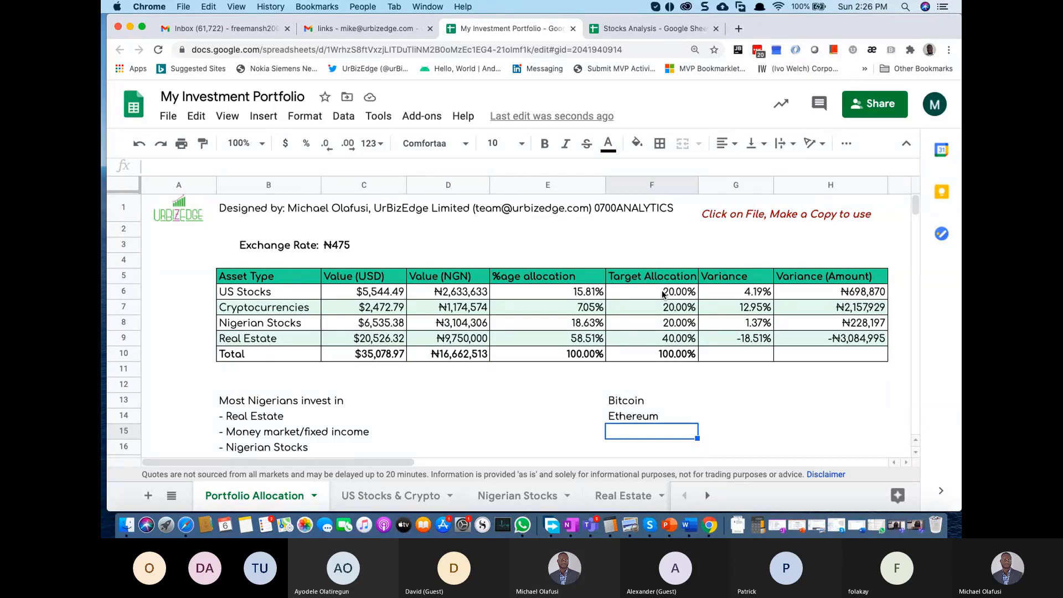
Step: Enter Bitcoin Cash in F15 and Ripple in F16
{"action": "type", "text": "Bitcoin"}
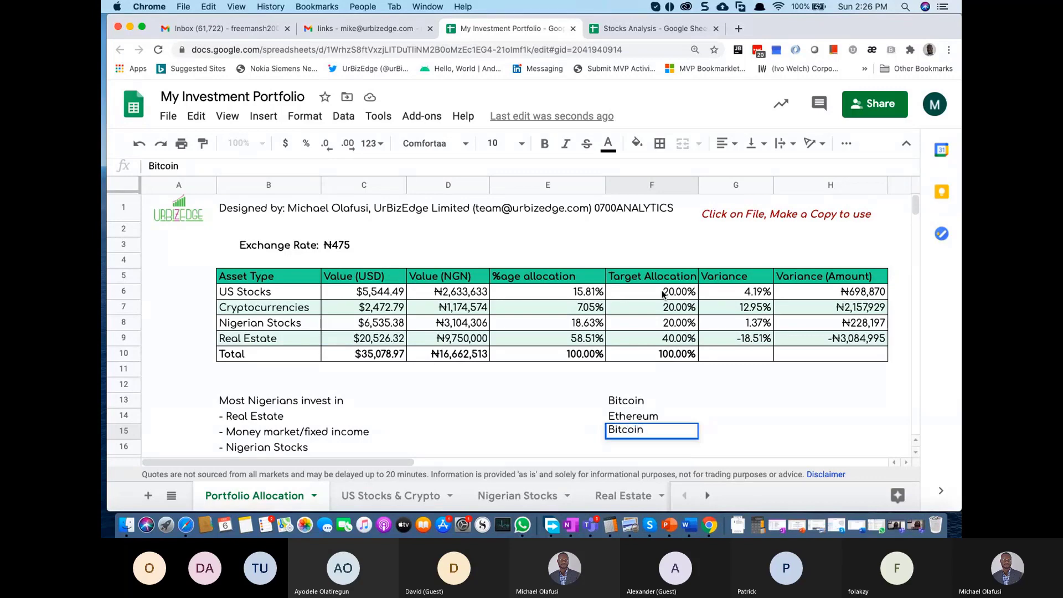
{"action": "key", "text": "Return"}
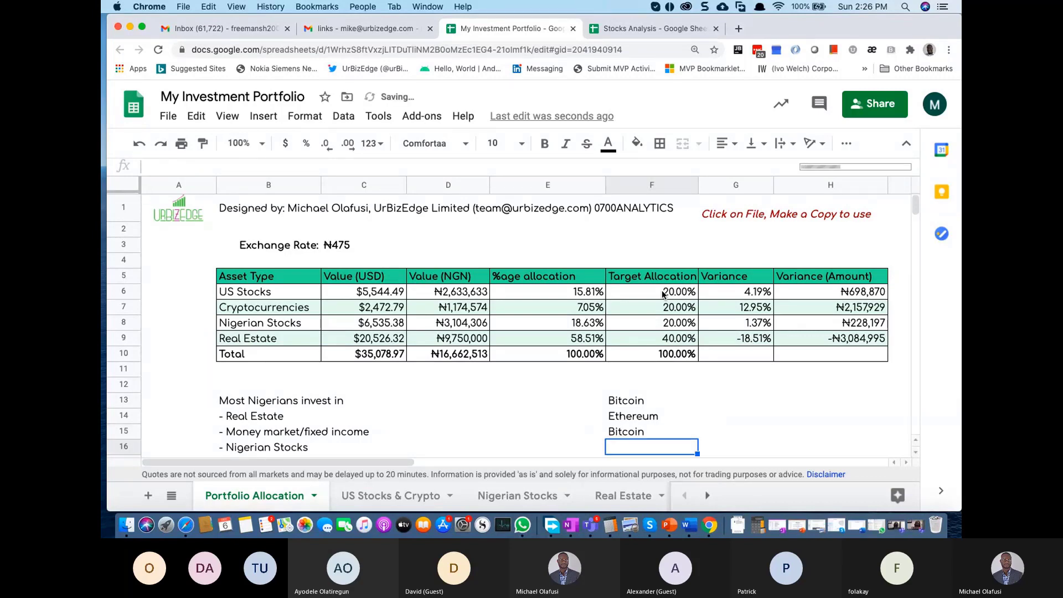
{"action": "left_click", "coordinate": [657, 429]}
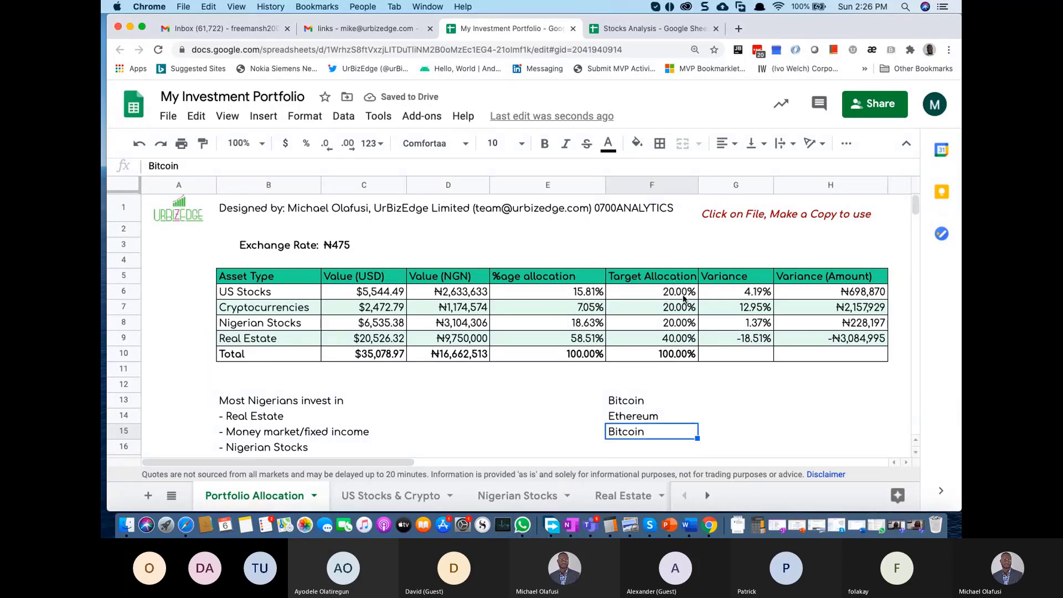
{"action": "double_click", "coordinate": [663, 428]}
{"action": "type", "text": "Cash"}
{"action": "key", "text": "Return"}
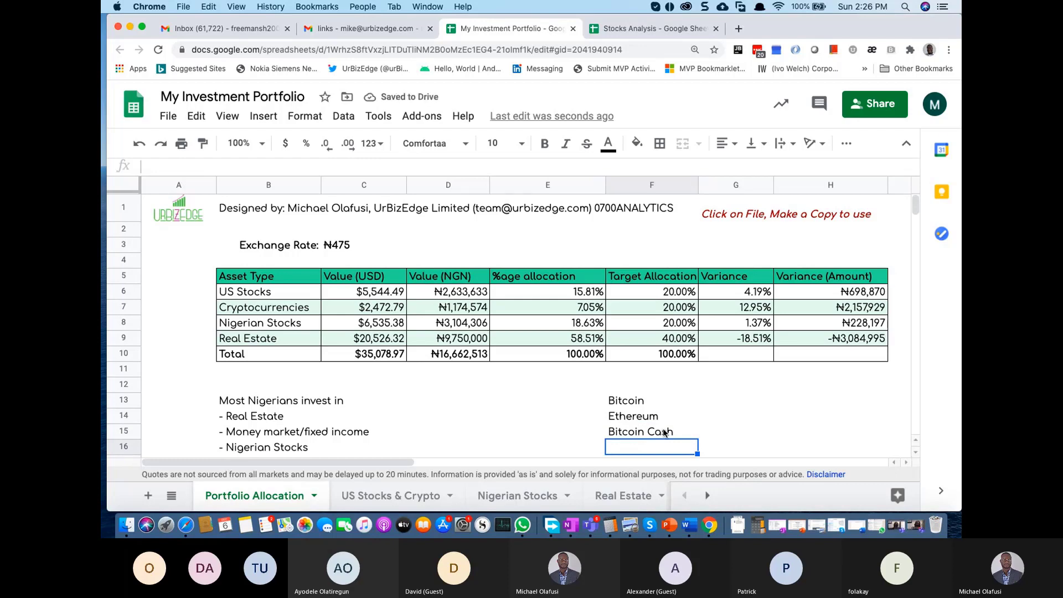
{"action": "type", "text": "Ripple"}
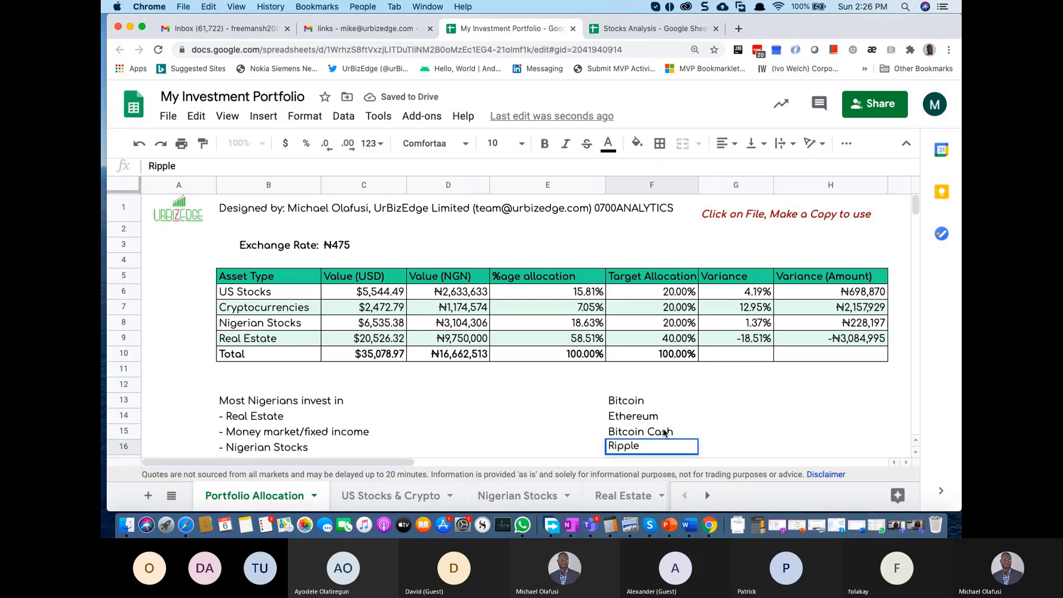
{"action": "key", "text": "Return"}
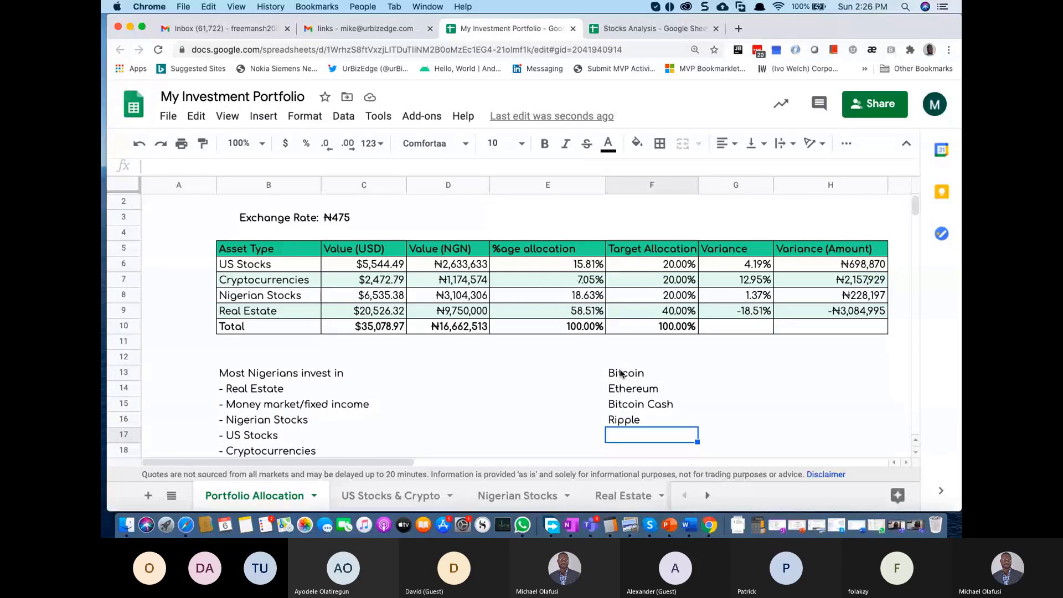
{"action": "left_click_drag", "start_coordinate": [620, 373], "coordinate": [637, 419]}
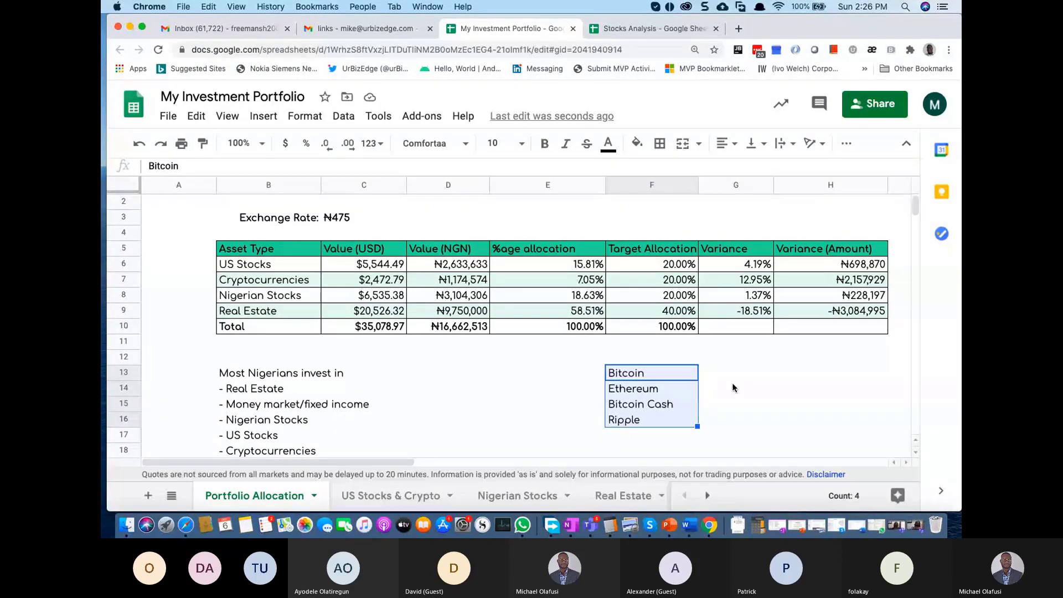
{"action": "left_click", "coordinate": [732, 387]}
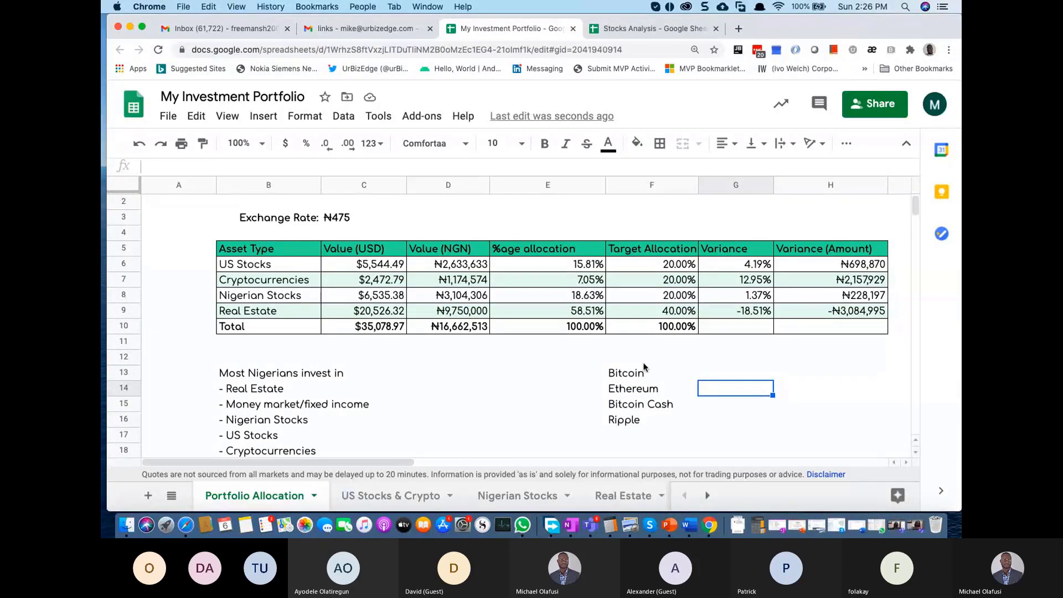
{"action": "left_click_drag", "start_coordinate": [619, 376], "coordinate": [623, 420]}
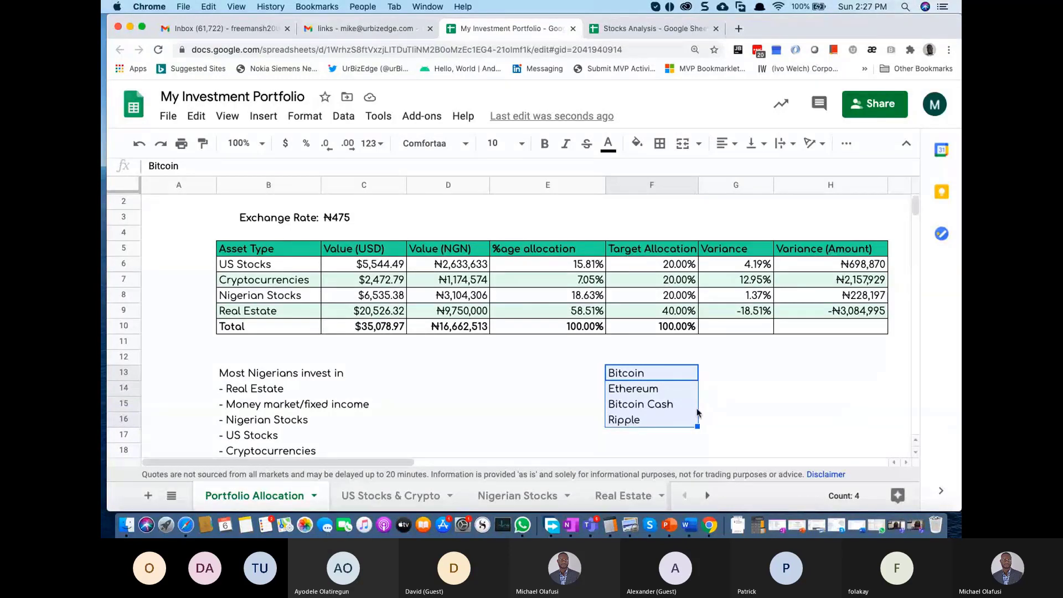
{"action": "left_click", "coordinate": [752, 410]}
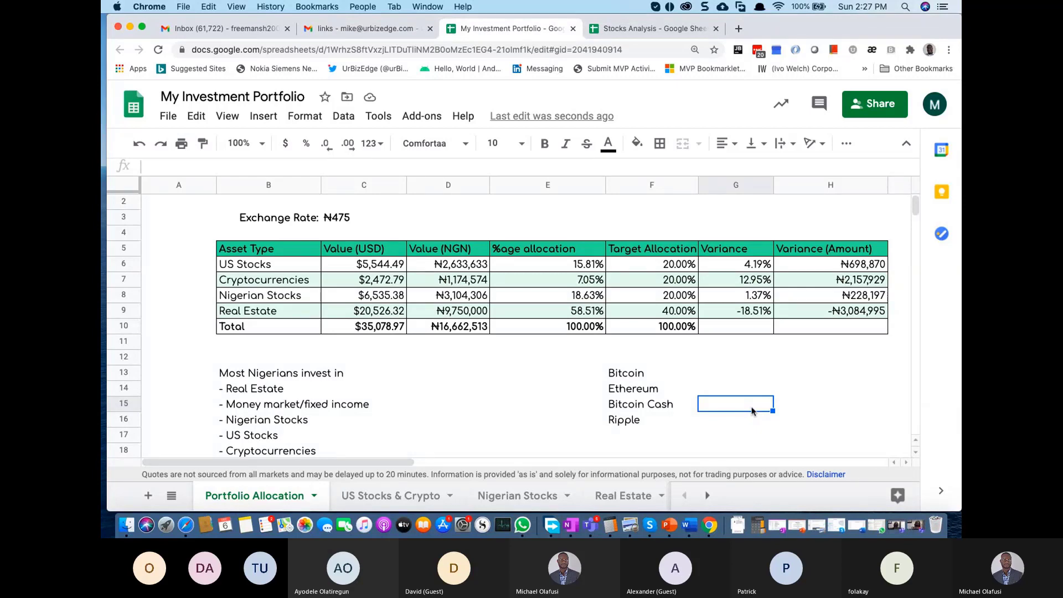
{"action": "left_click", "coordinate": [653, 295]}
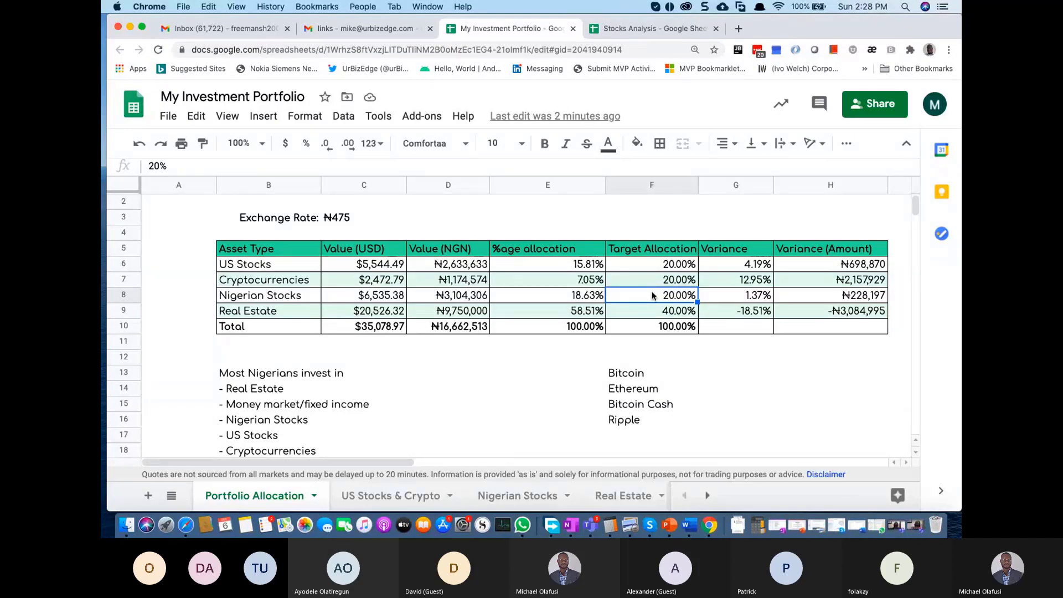
{"action": "left_click", "coordinate": [581, 313]}
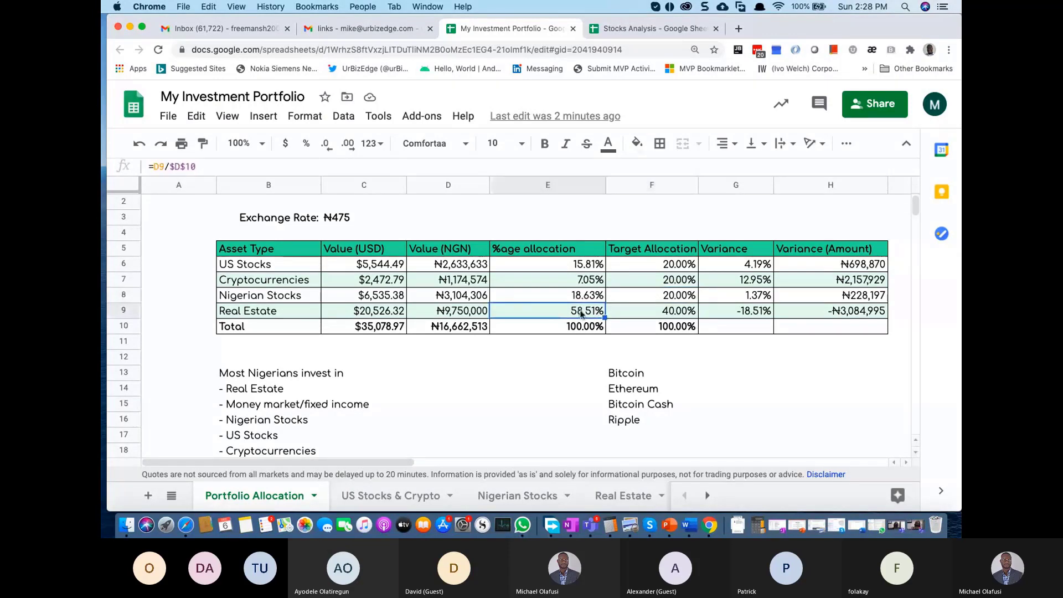
{"action": "left_click", "coordinate": [643, 311]}
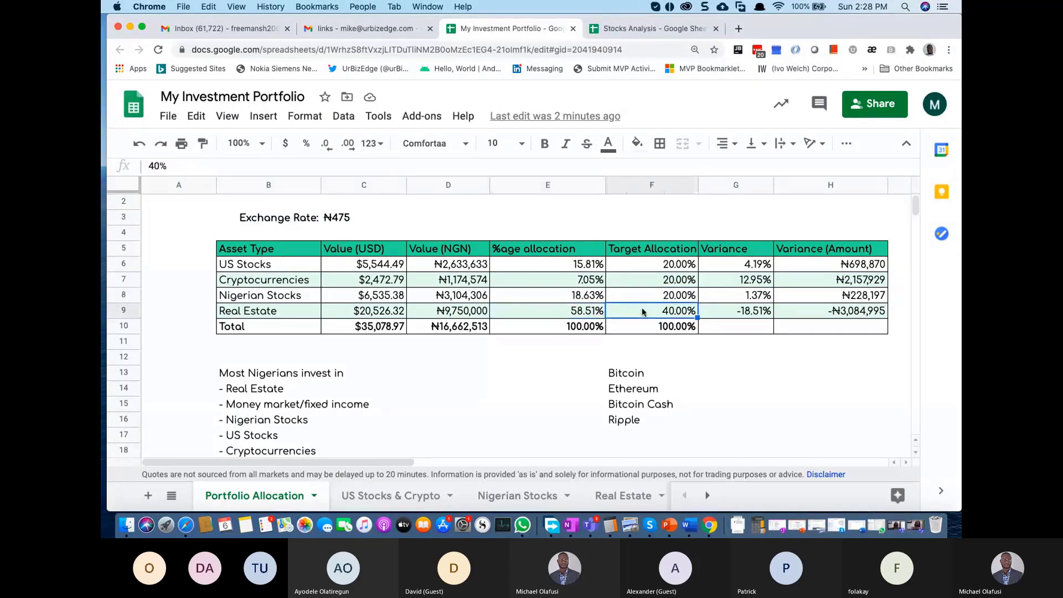
{"action": "left_click", "coordinate": [582, 313]}
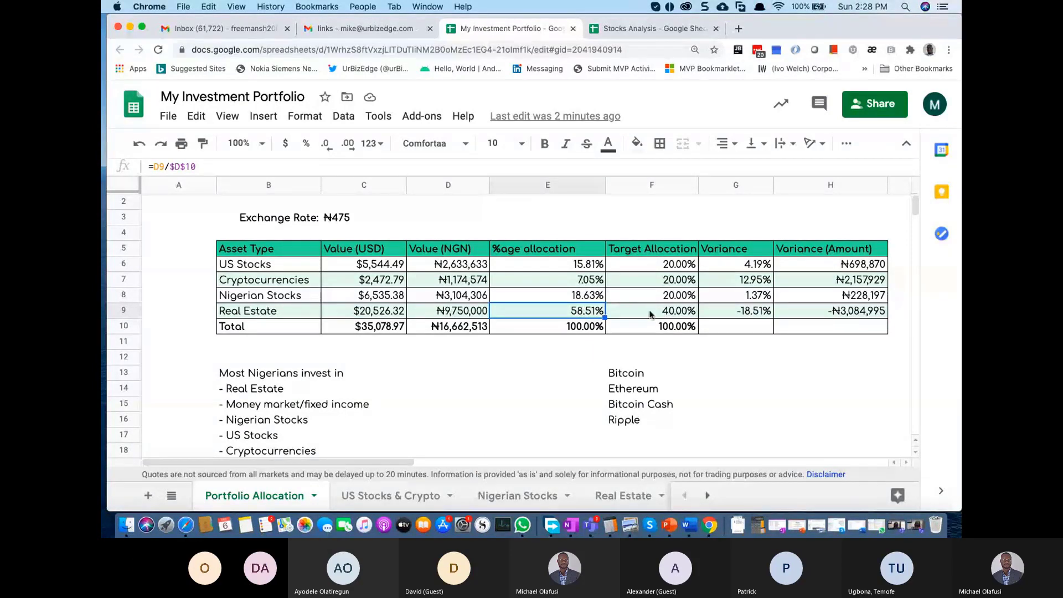
{"action": "left_click_drag", "start_coordinate": [581, 265], "coordinate": [578, 299]}
{"action": "left_click", "coordinate": [567, 315]}
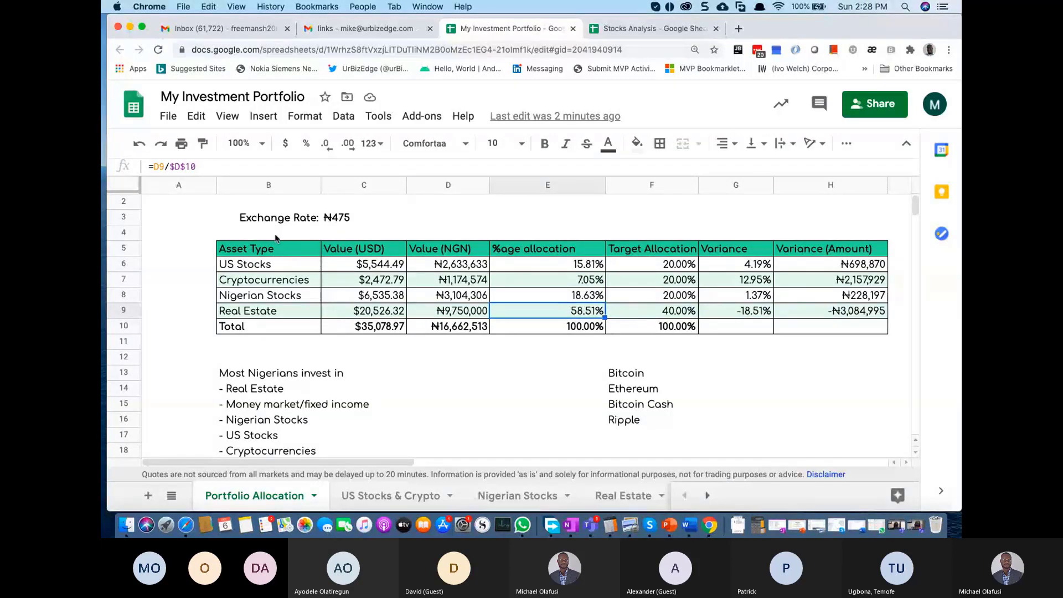
{"action": "scroll", "coordinate": [275, 238], "scroll_direction": "up", "scroll_amount": 1}
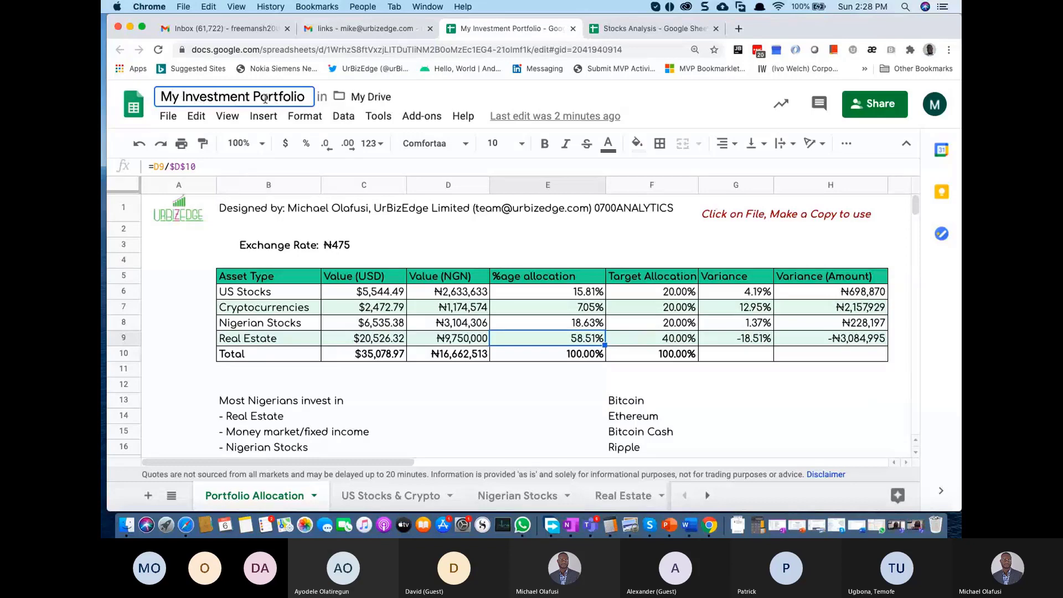
{"action": "left_click", "coordinate": [473, 235]}
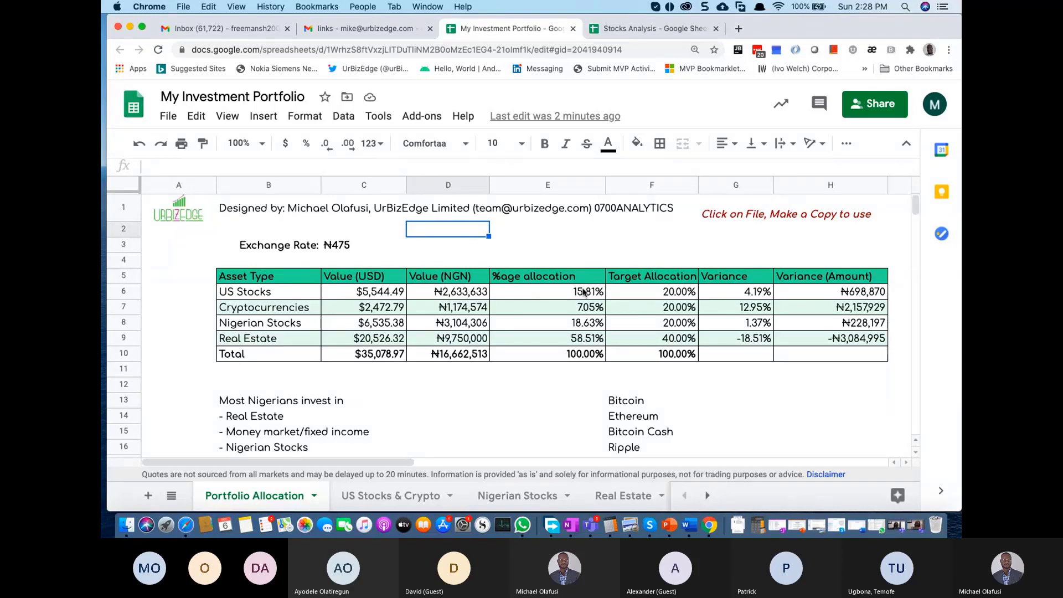
Step: Inspect the US Stocks allocation (E6) and naira-value (D6) formulas, leaving them unchanged
{"action": "left_click_drag", "start_coordinate": [584, 292], "coordinate": [582, 338]}
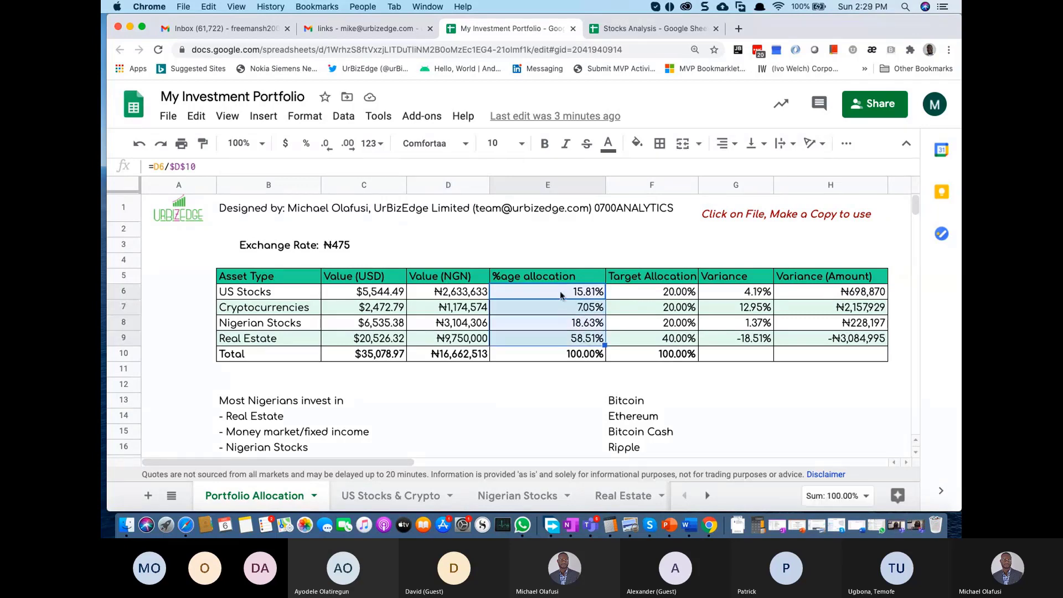
{"action": "double_click", "coordinate": [558, 291]}
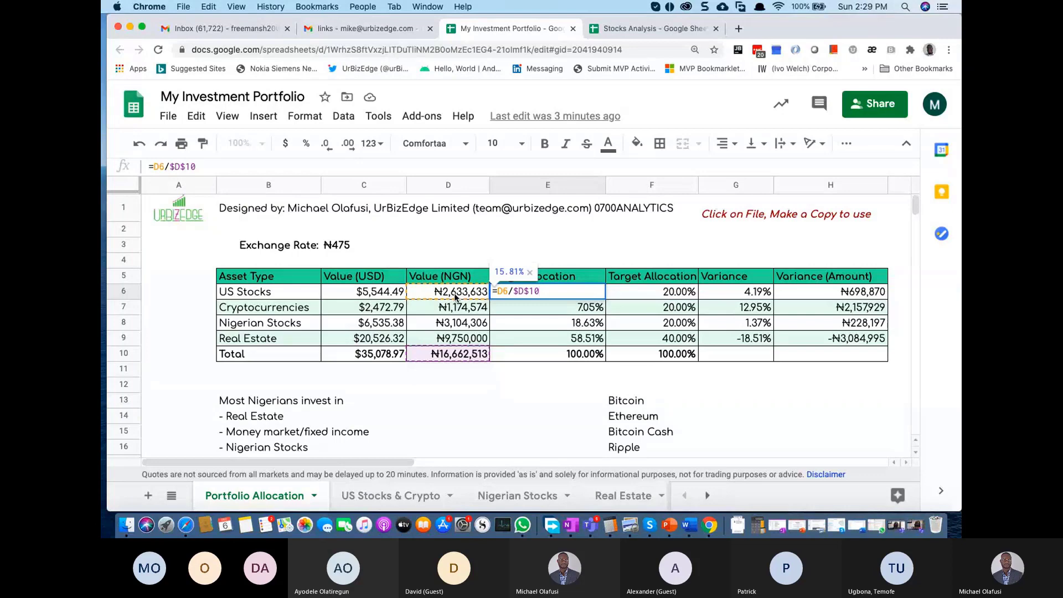
{"action": "key", "text": "Escape"}
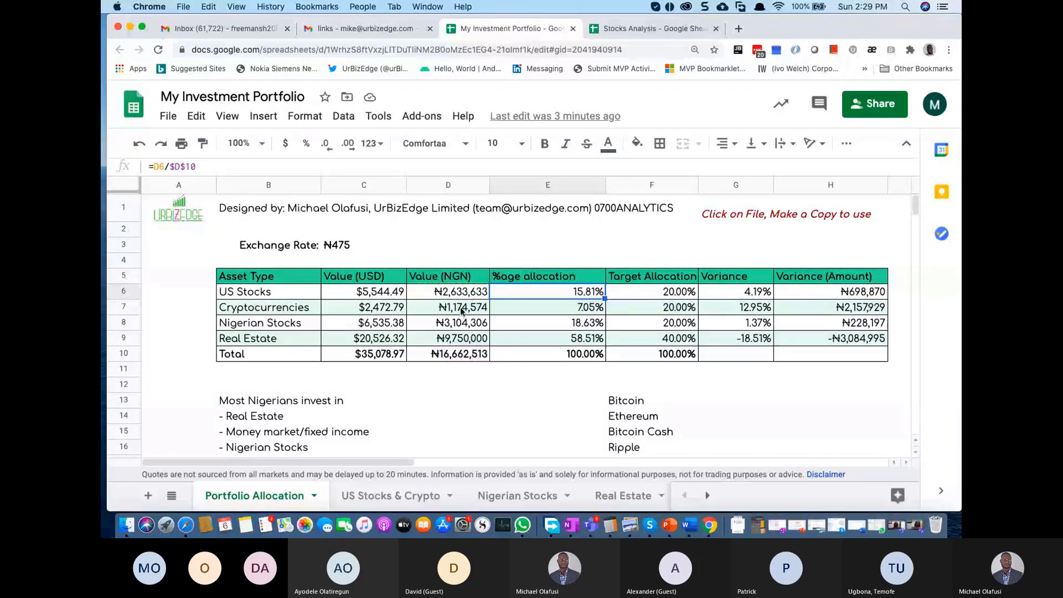
{"action": "left_click", "coordinate": [448, 292]}
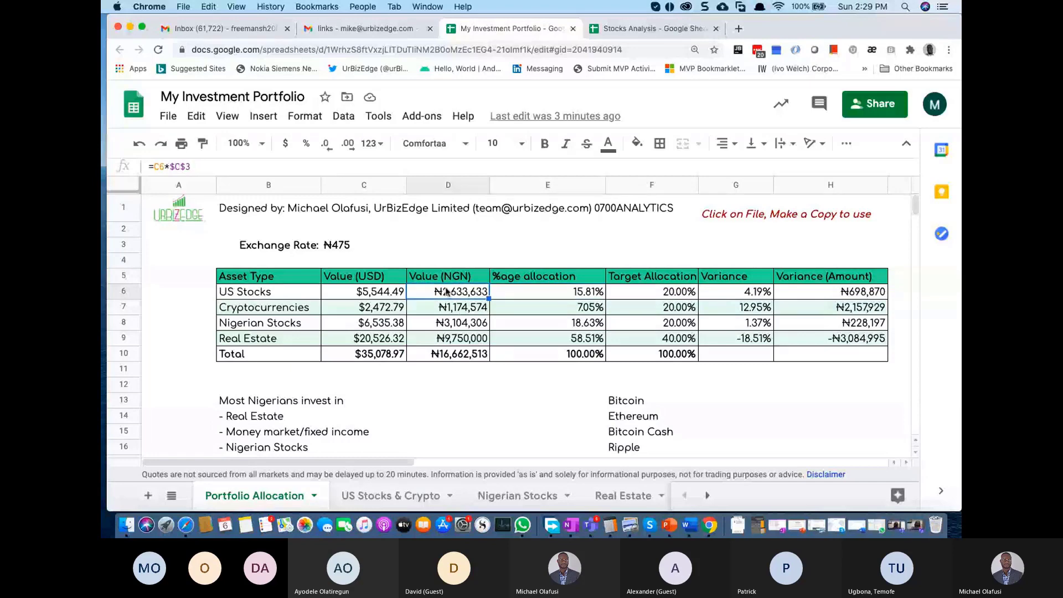
{"action": "double_click", "coordinate": [456, 291]}
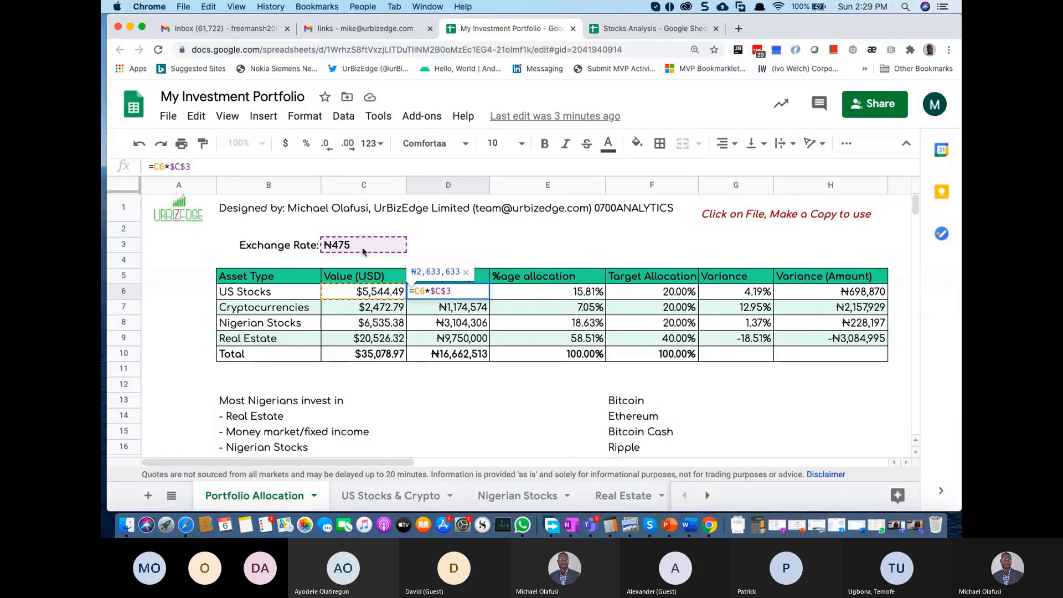
{"action": "key", "text": "Return"}
Step: Check the C3 exchange-rate formula without editing, then switch to the Teams meeting
{"action": "double_click", "coordinate": [342, 241]}
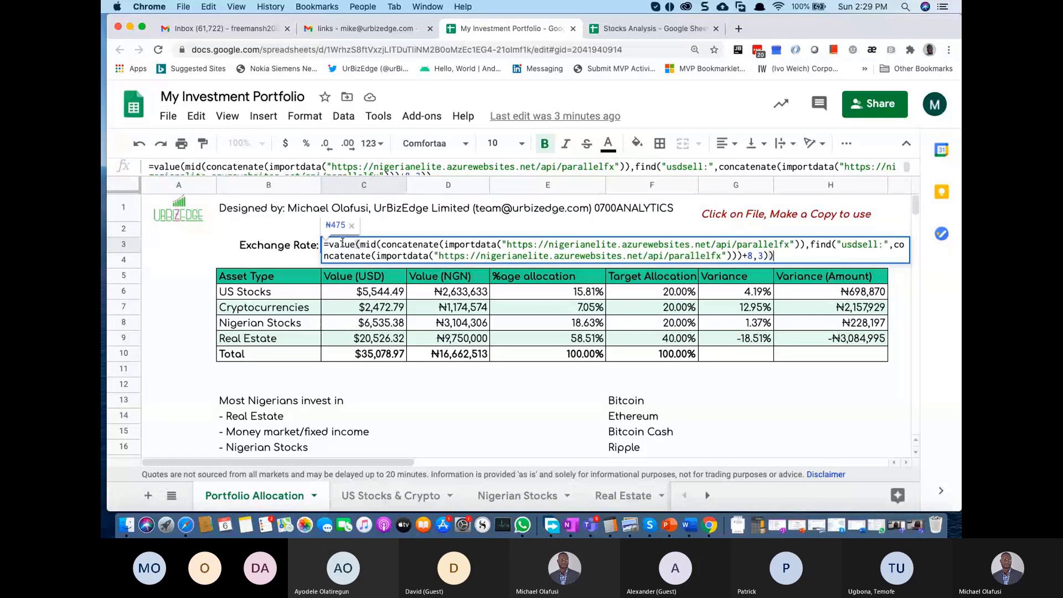
{"action": "key", "text": "Escape"}
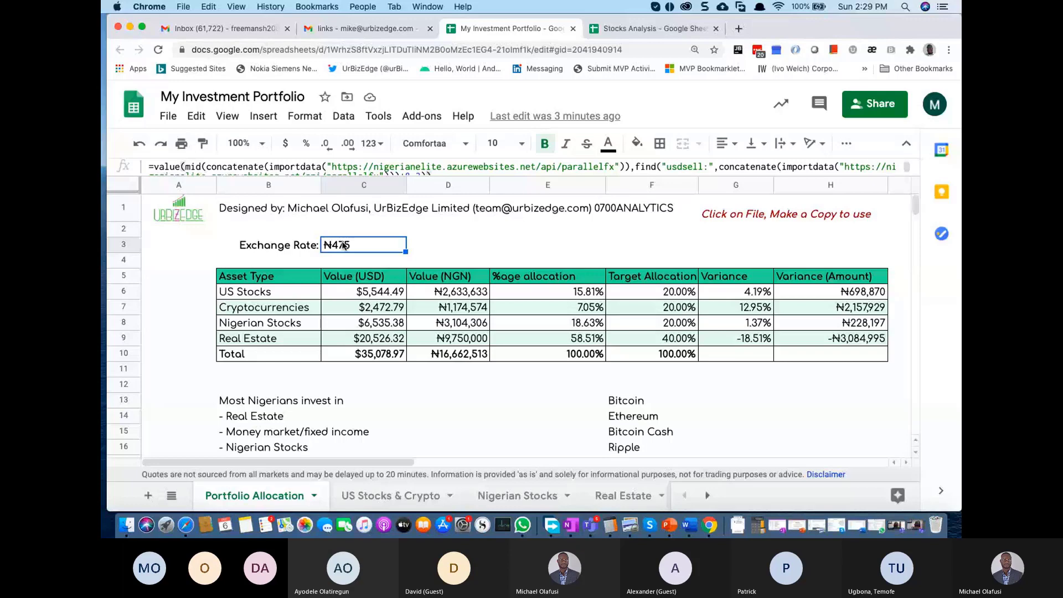
{"action": "key", "text": "cmd+Tab"}
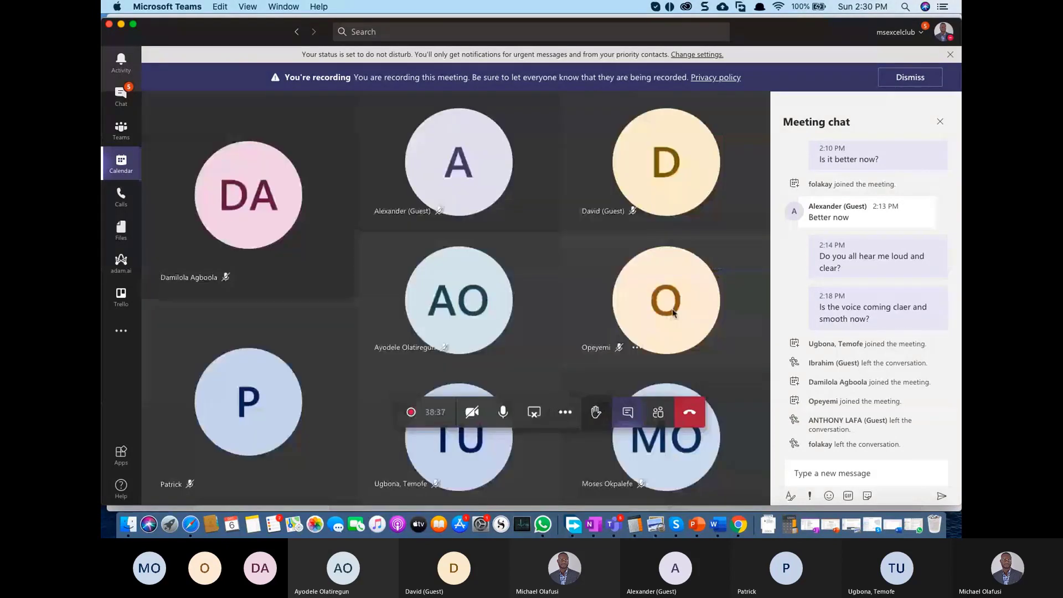
Step: Minimise the Teams meeting window to reveal the Portfolio Allocation sheet
{"action": "mouse_move", "coordinate": [674, 313]}
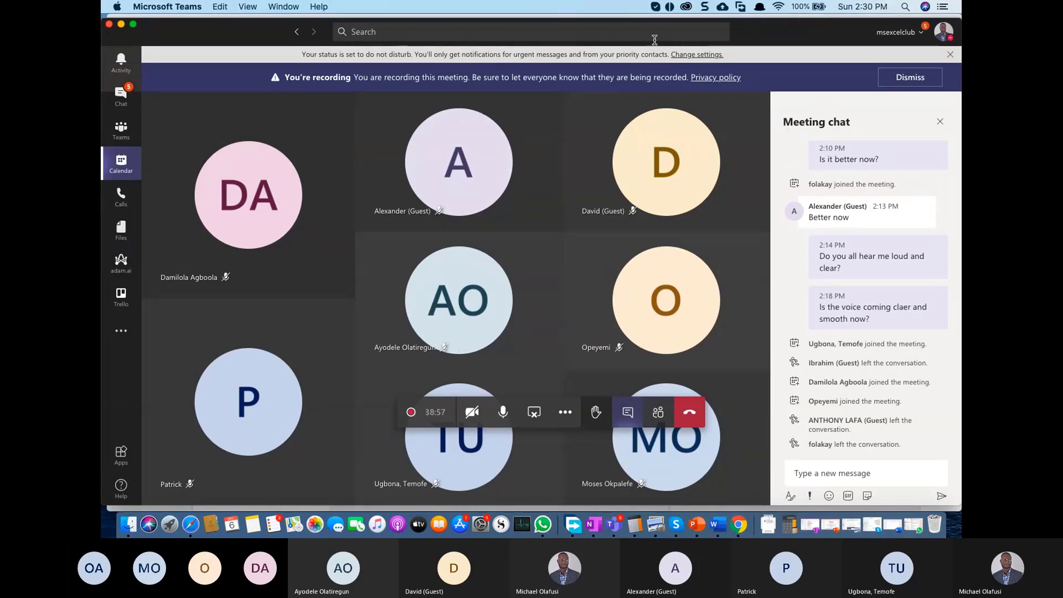
{"action": "left_click", "coordinate": [123, 28]}
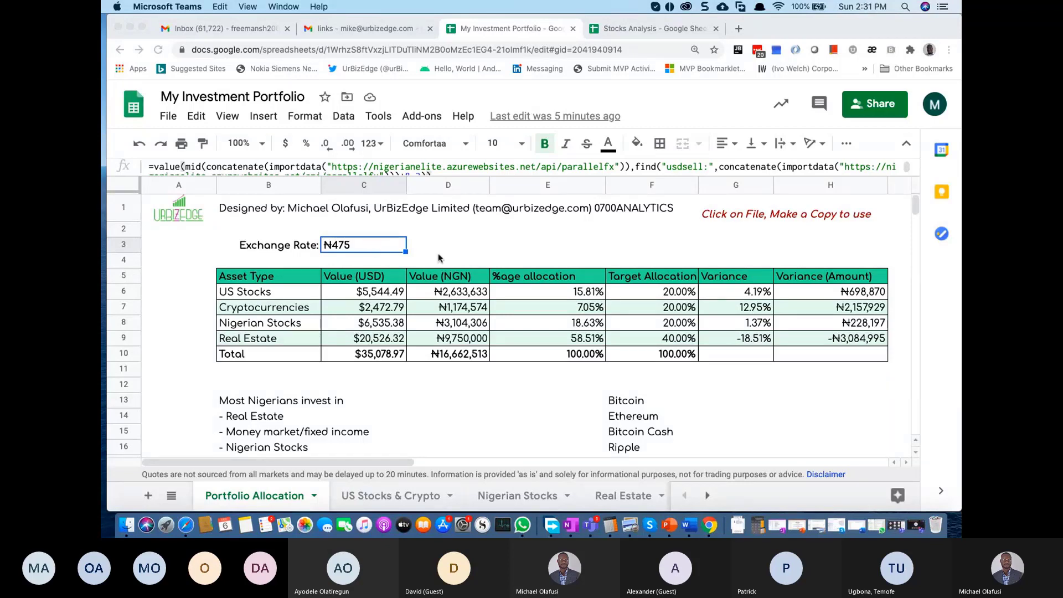
{"action": "left_click", "coordinate": [520, 383]}
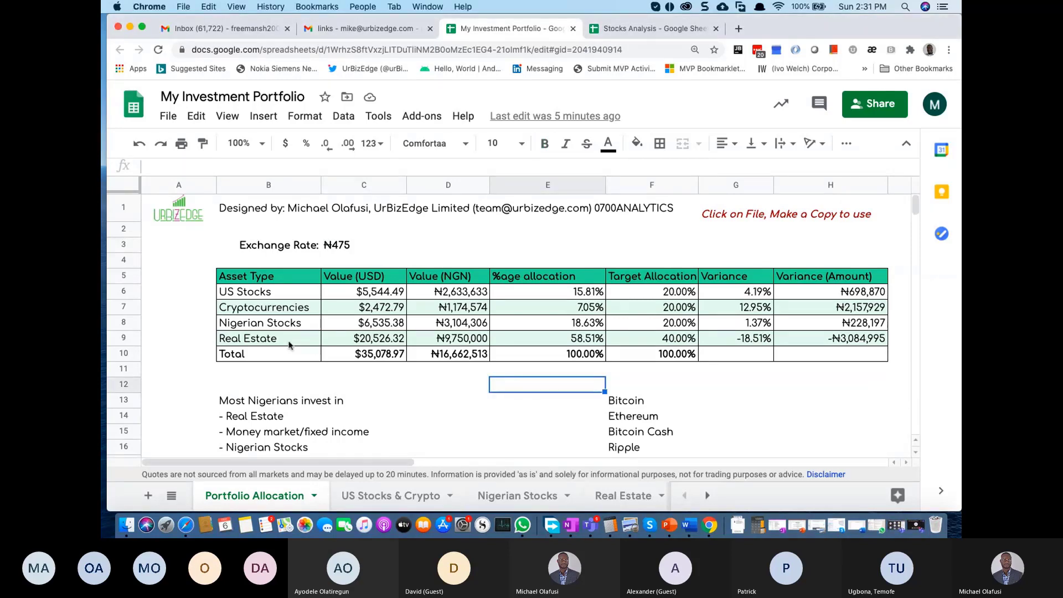
{"action": "left_click_drag", "start_coordinate": [267, 337], "coordinate": [482, 343]}
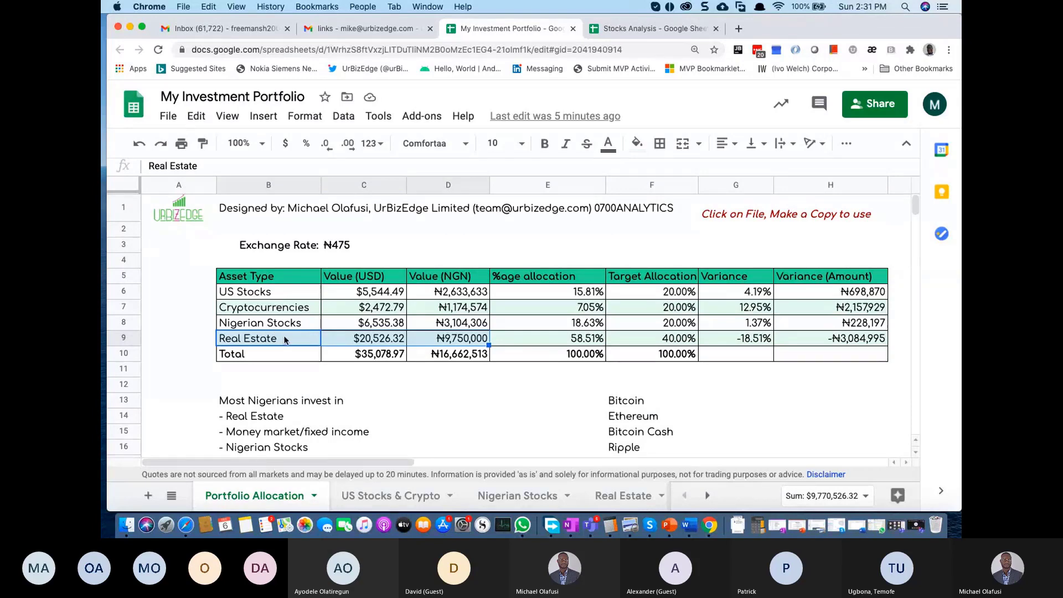
{"action": "left_click_drag", "start_coordinate": [249, 282], "coordinate": [447, 343]}
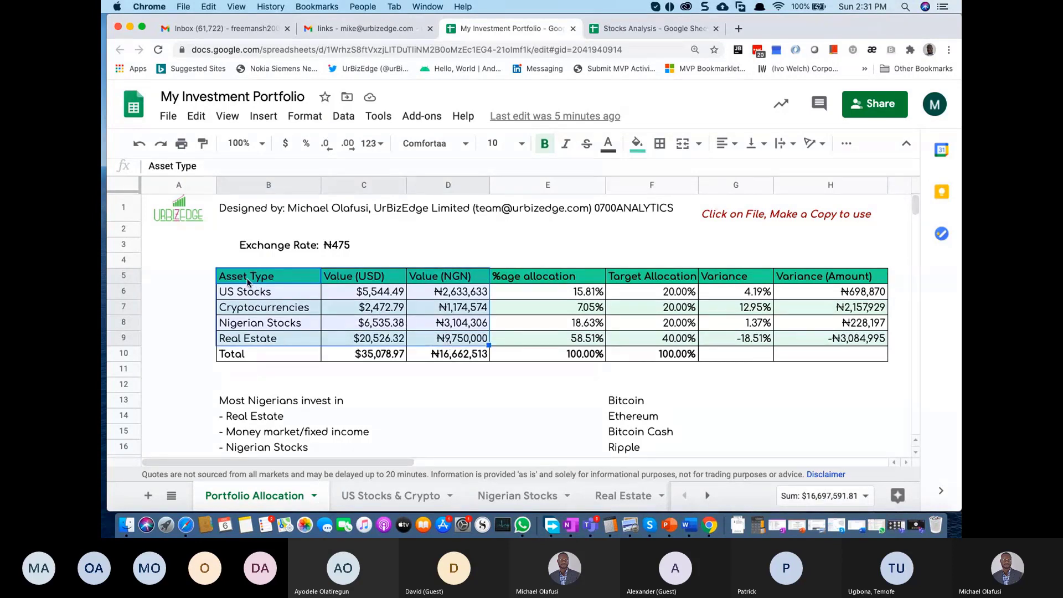
{"action": "left_click_drag", "start_coordinate": [248, 279], "coordinate": [445, 326]}
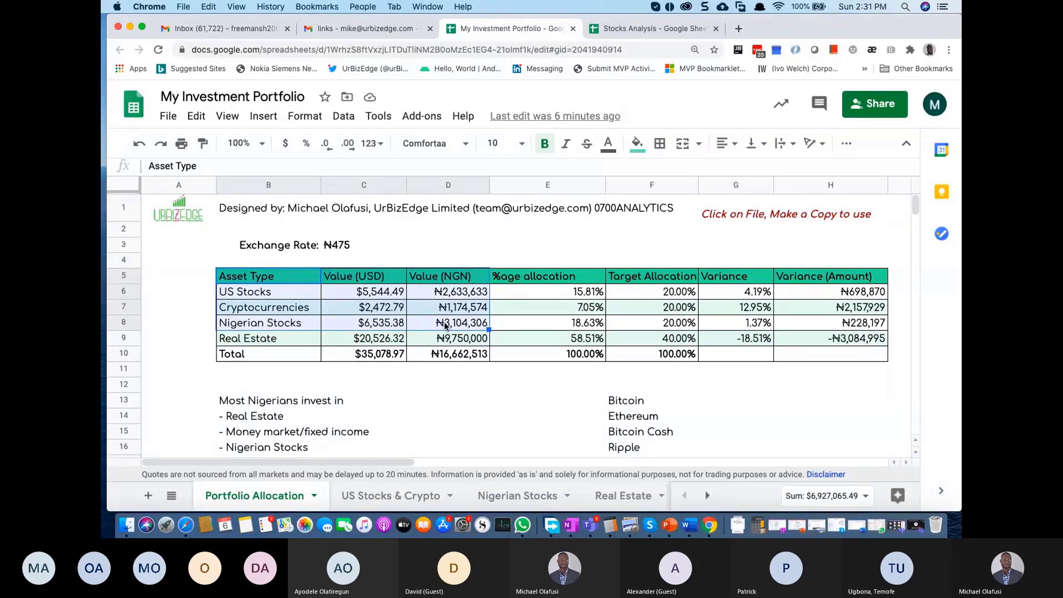
{"action": "left_click", "coordinate": [349, 247]}
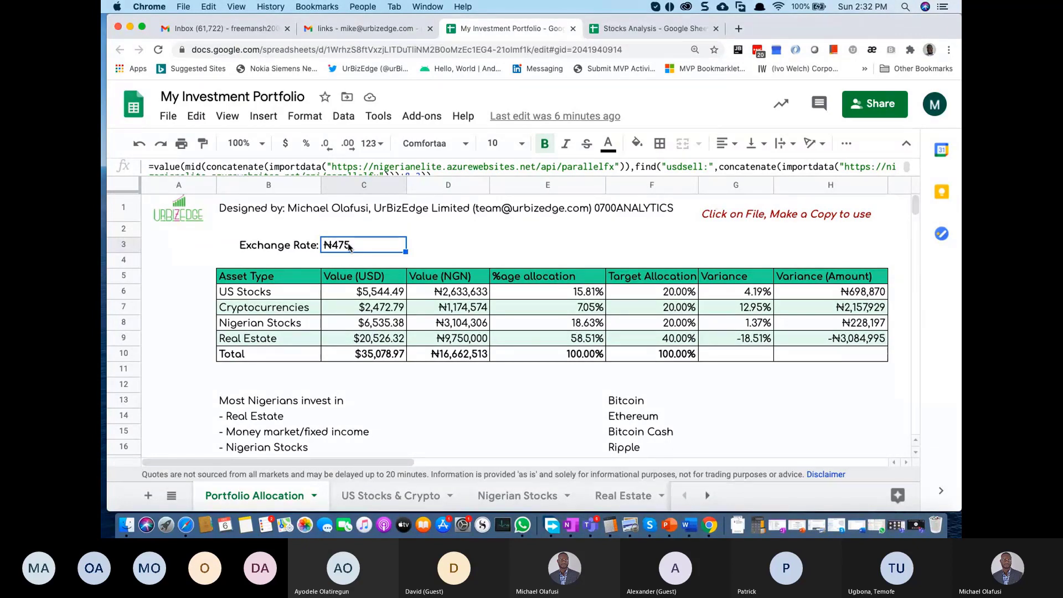
{"action": "left_click", "coordinate": [365, 294]}
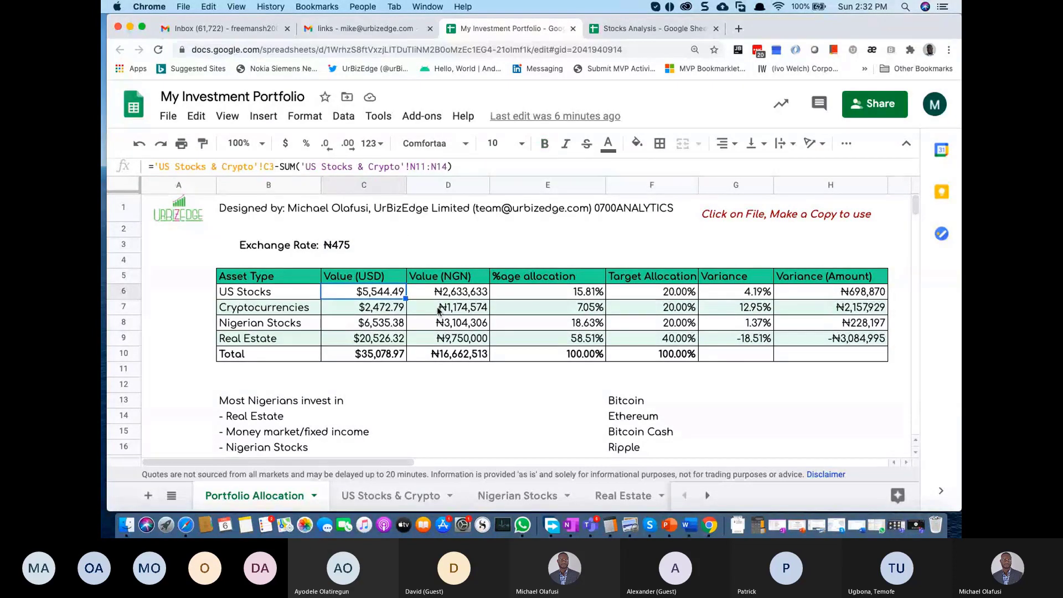
{"action": "left_click", "coordinate": [437, 311]}
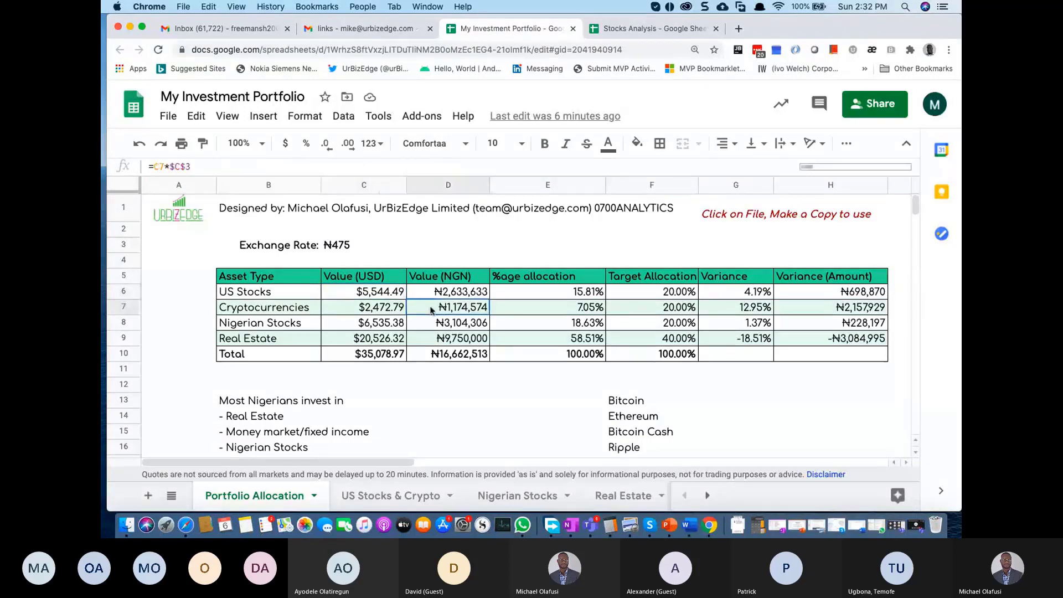
{"action": "double_click", "coordinate": [458, 306]}
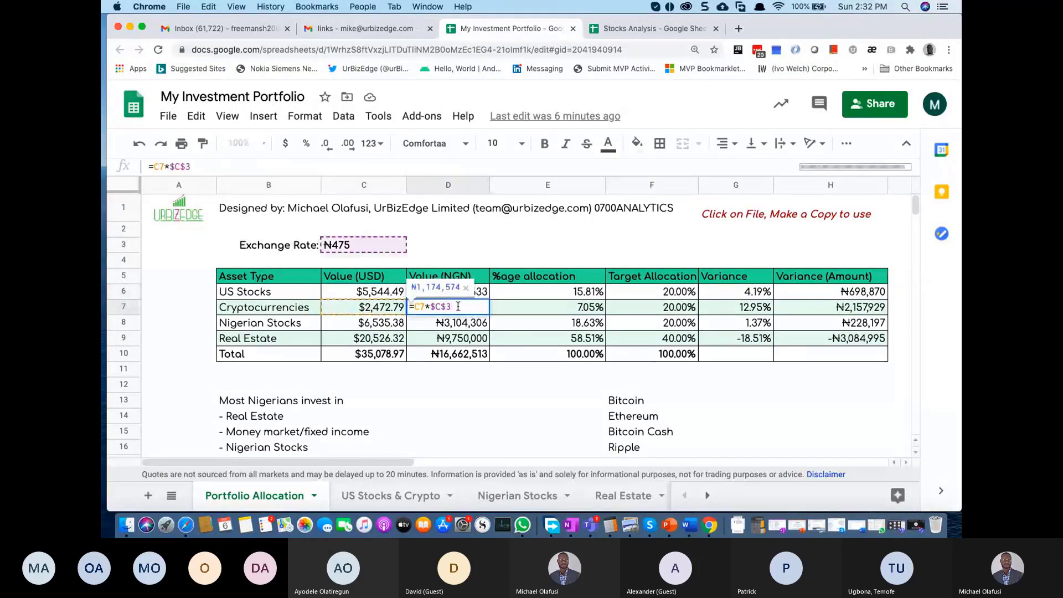
{"action": "left_click", "coordinate": [373, 313]}
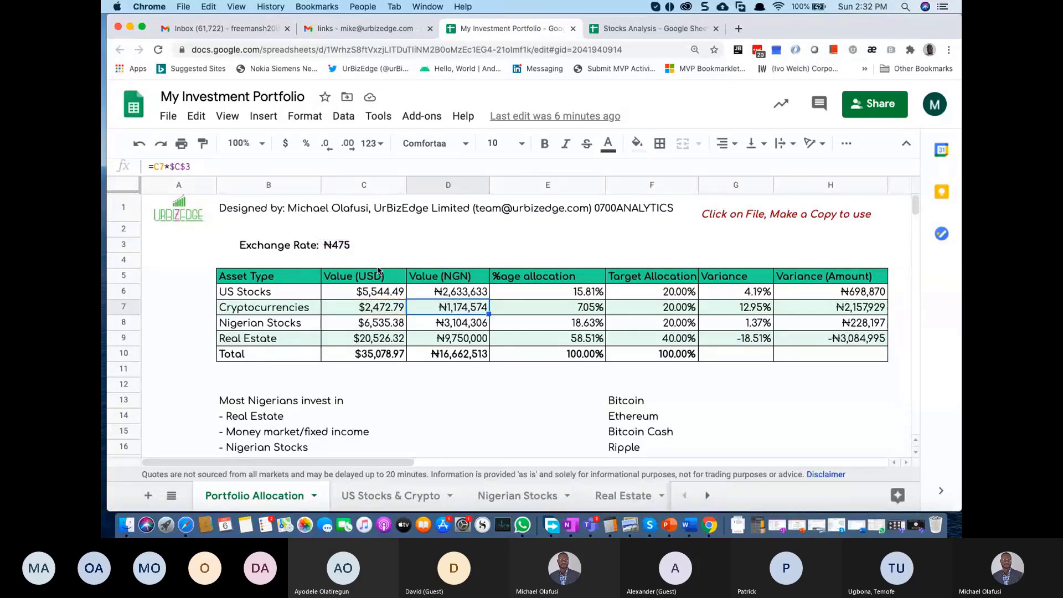
{"action": "double_click", "coordinate": [377, 310]}
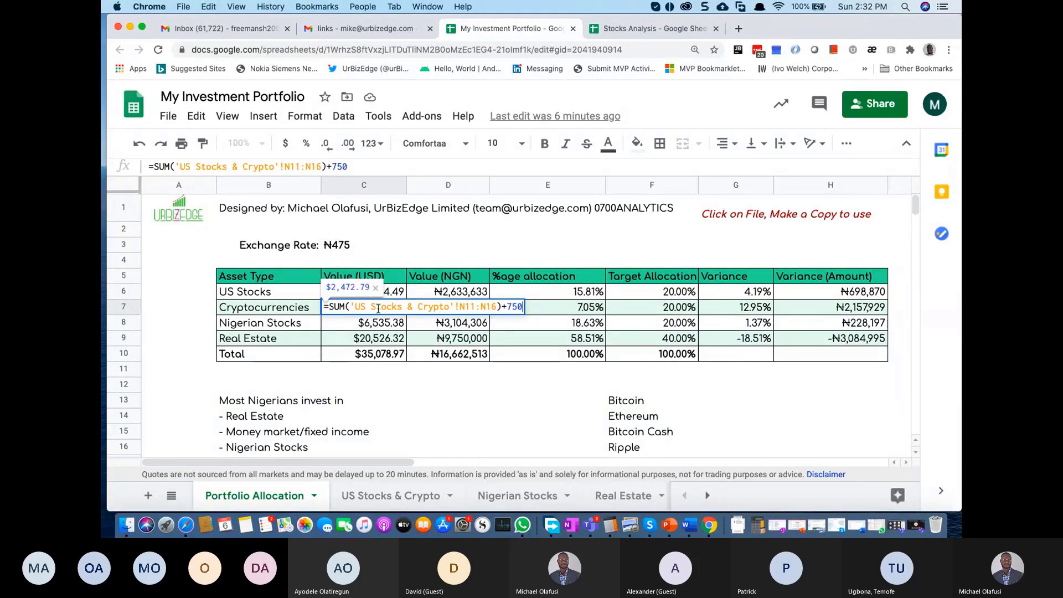
{"action": "key", "text": "Escape"}
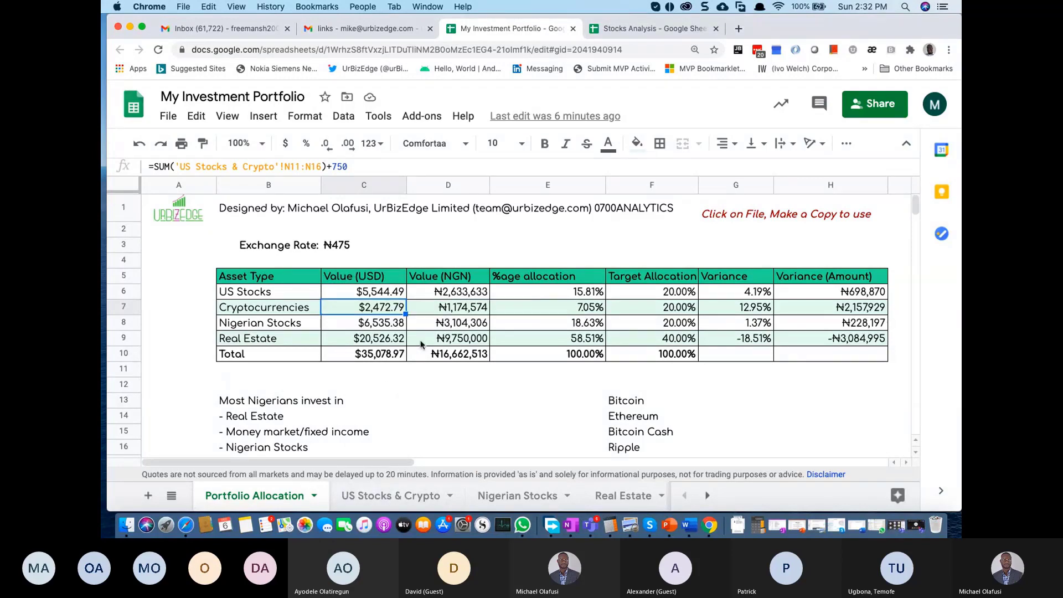
{"action": "double_click", "coordinate": [452, 324]}
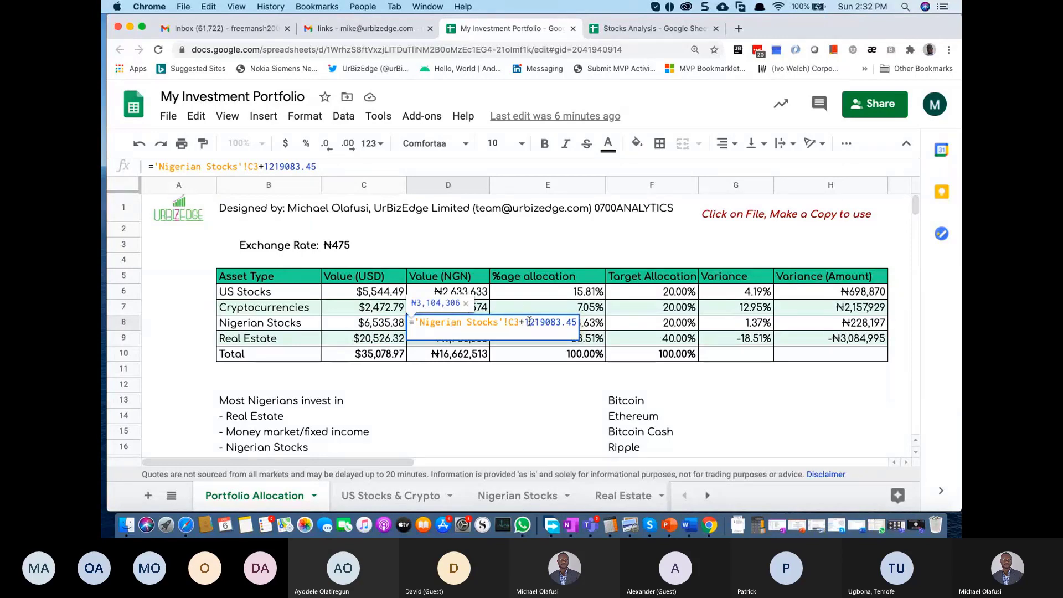
{"action": "left_click_drag", "start_coordinate": [527, 322], "coordinate": [578, 325]}
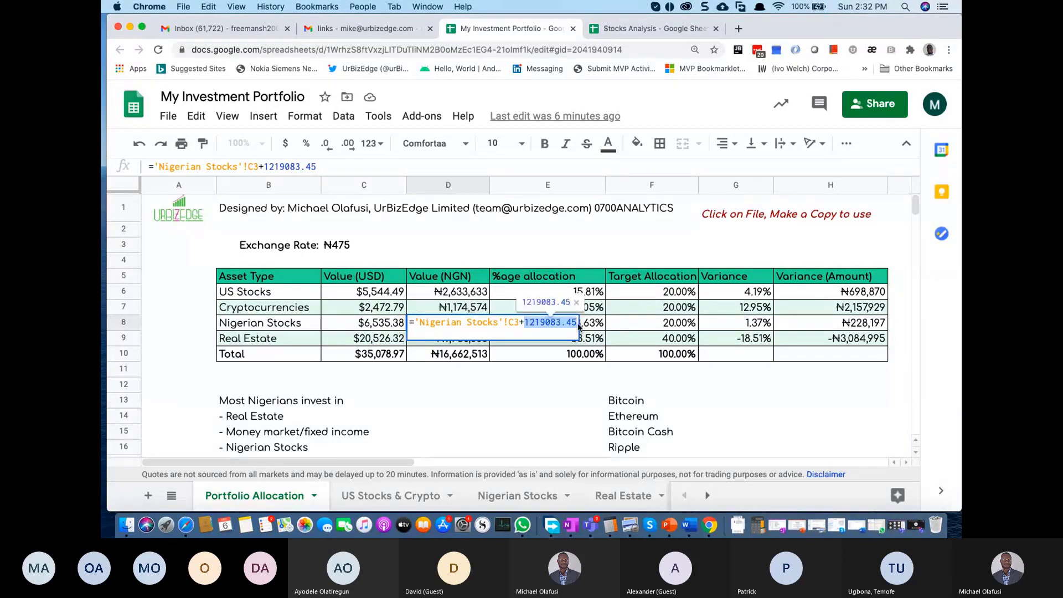
{"action": "key", "text": "Escape"}
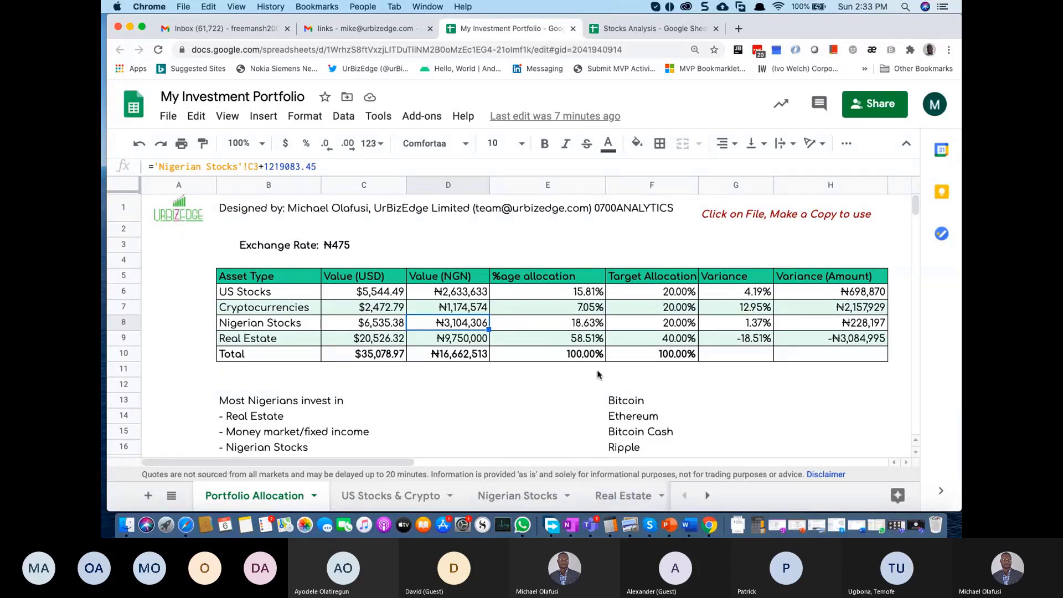
{"action": "left_click_drag", "start_coordinate": [264, 281], "coordinate": [852, 364]}
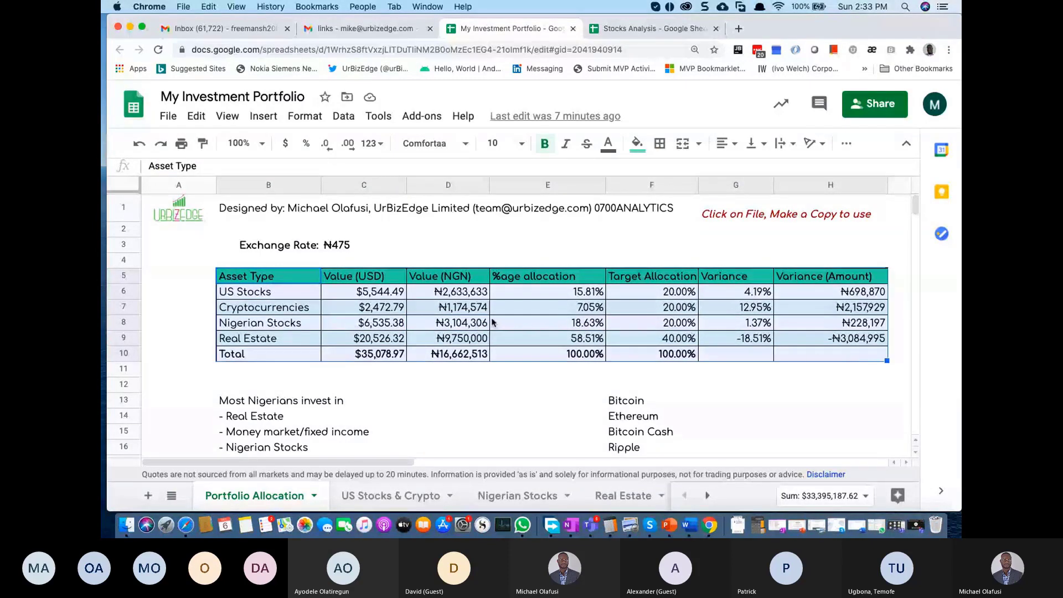
{"action": "left_click", "coordinate": [275, 269]}
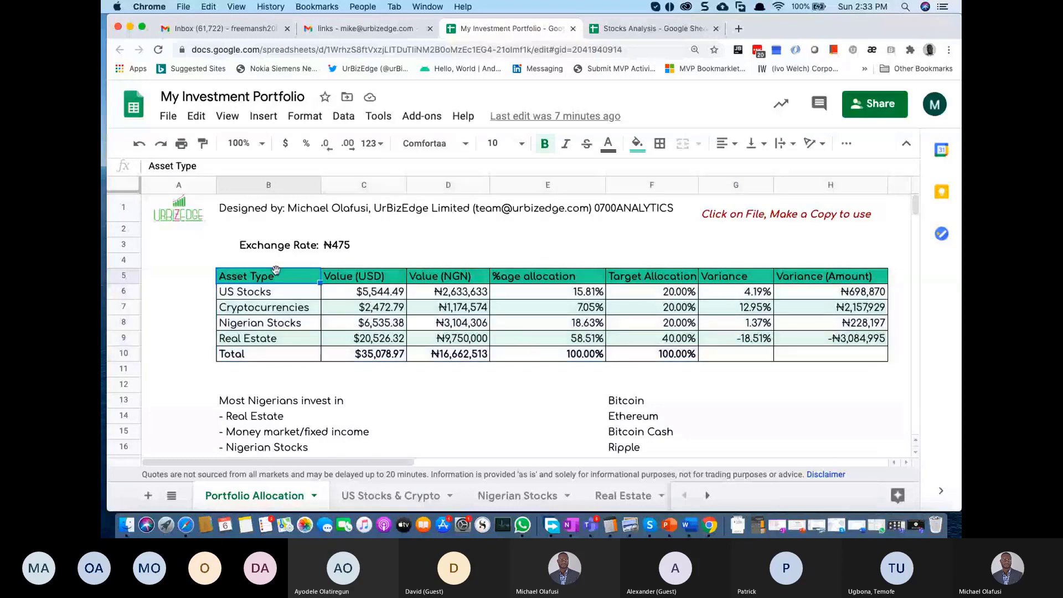
{"action": "left_click_drag", "start_coordinate": [276, 270], "coordinate": [271, 339]}
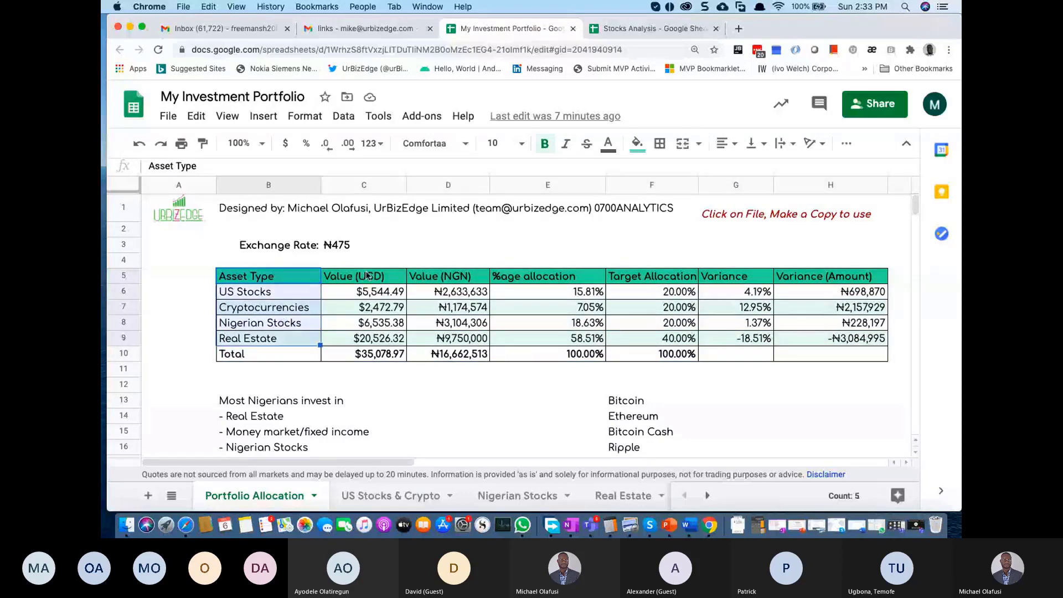
{"action": "left_click", "coordinate": [382, 278]}
{"action": "left_click_drag", "start_coordinate": [383, 278], "coordinate": [383, 339]}
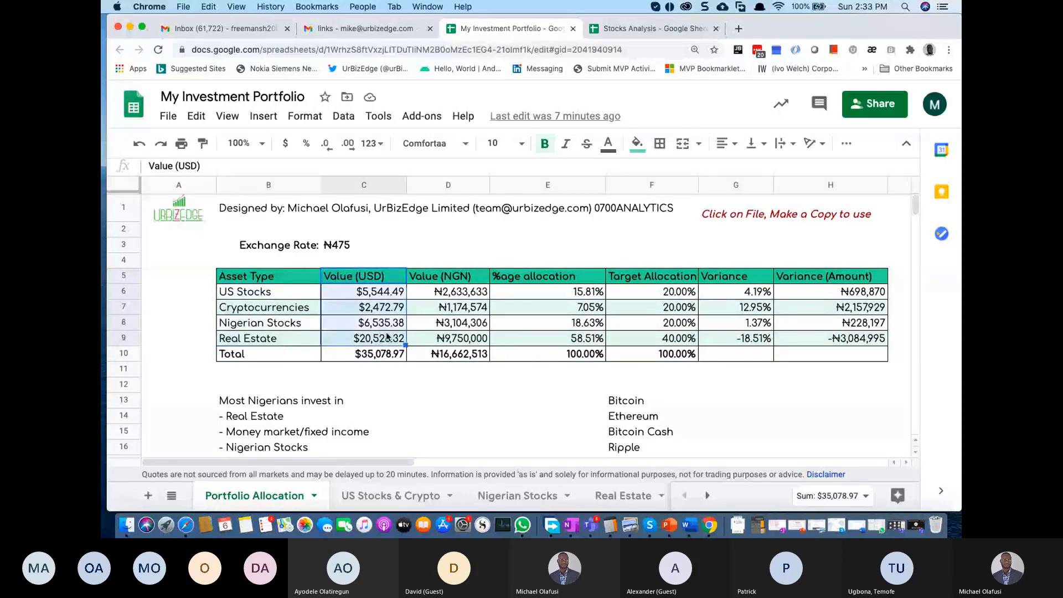
{"action": "left_click_drag", "start_coordinate": [445, 276], "coordinate": [450, 338]}
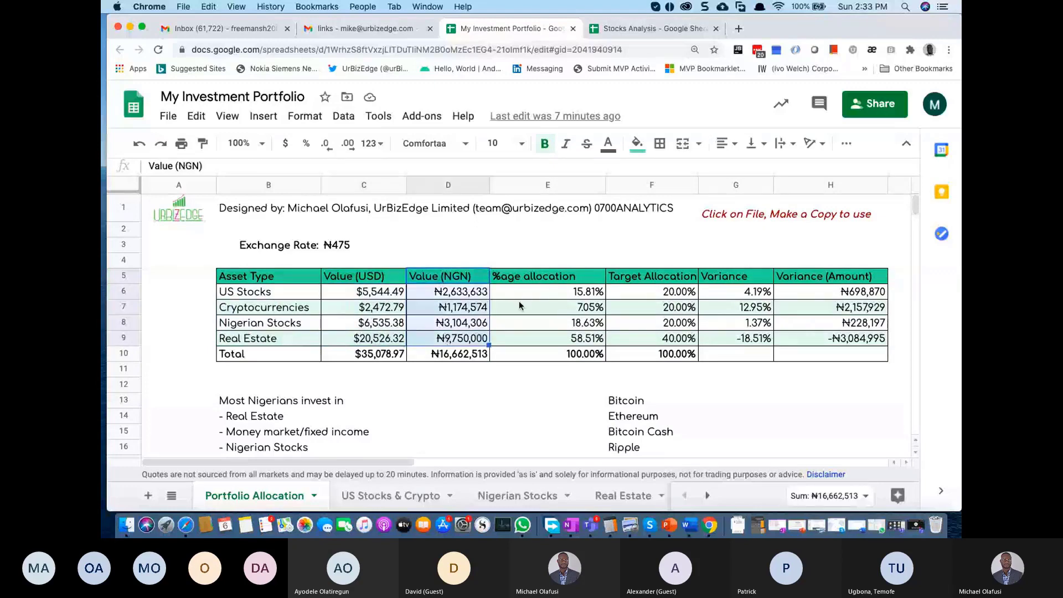
{"action": "left_click_drag", "start_coordinate": [526, 279], "coordinate": [556, 338]}
{"action": "left_click_drag", "start_coordinate": [637, 276], "coordinate": [642, 340]}
{"action": "left_click_drag", "start_coordinate": [719, 277], "coordinate": [735, 340]}
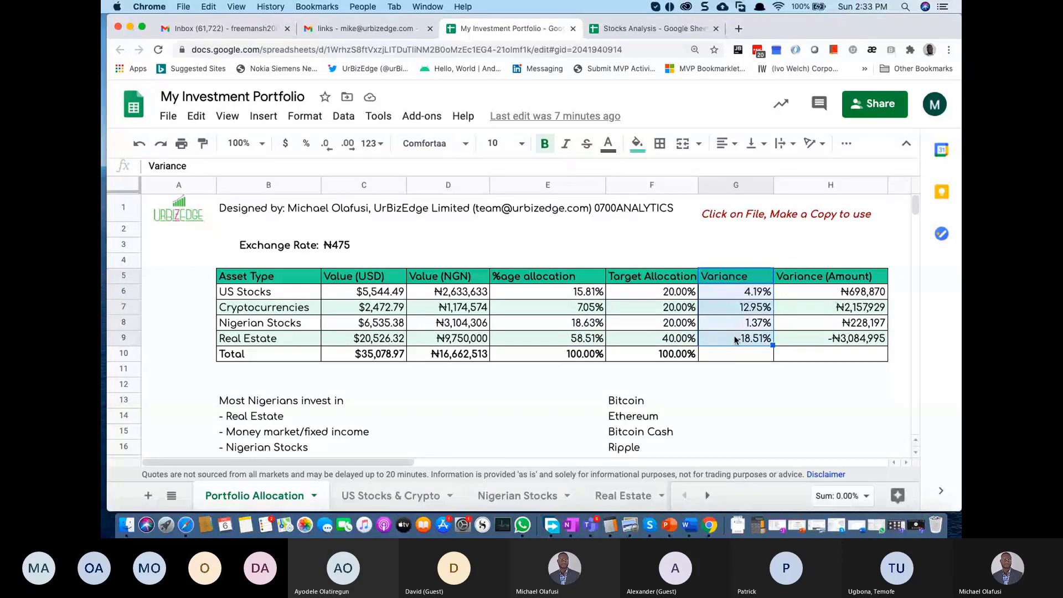
Step: Type 'Important: Have an investment strategy' into E12, correcting a typo along the way
{"action": "left_click", "coordinate": [571, 389]}
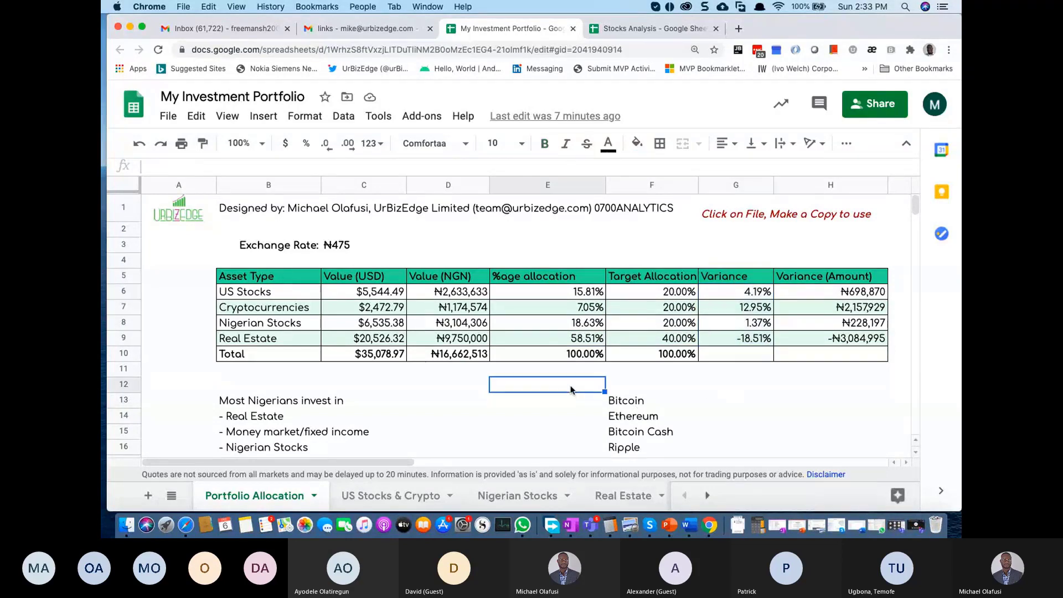
{"action": "type", "text": "Important"}
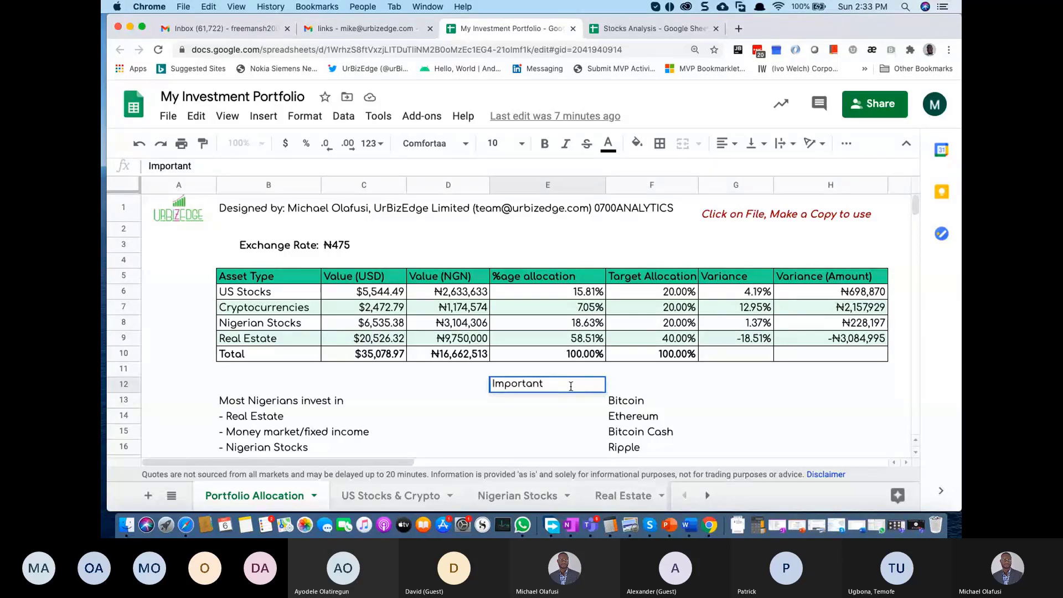
{"action": "type", "text": ": Have a "}
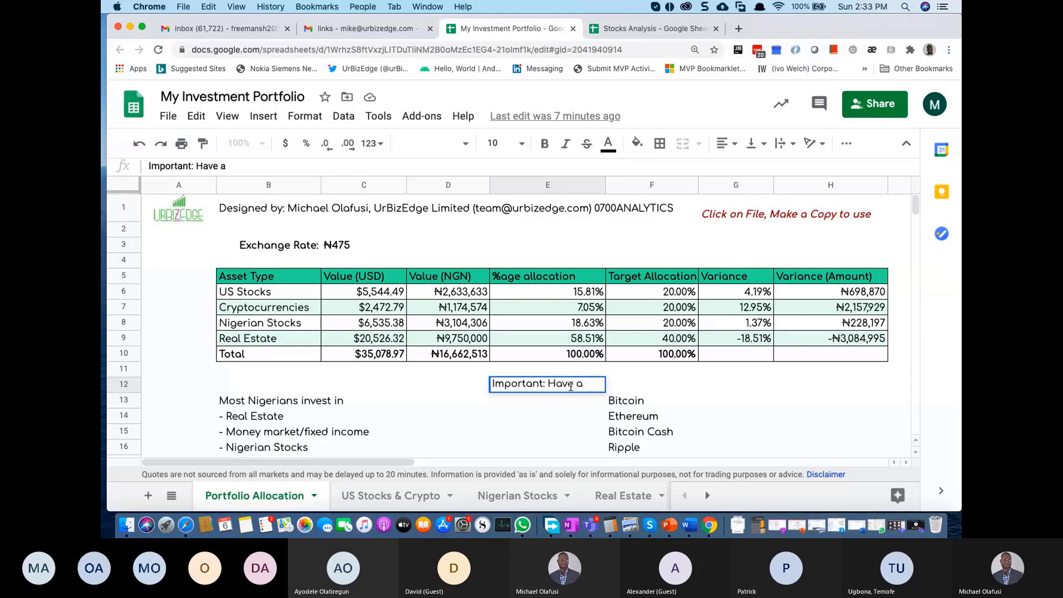
{"action": "type", "text": "n invst"}
{"action": "key", "text": "BackSpace"}
{"action": "key", "text": "BackSpace"}
{"action": "type", "text": "e"}
{"action": "type", "text": "stment "}
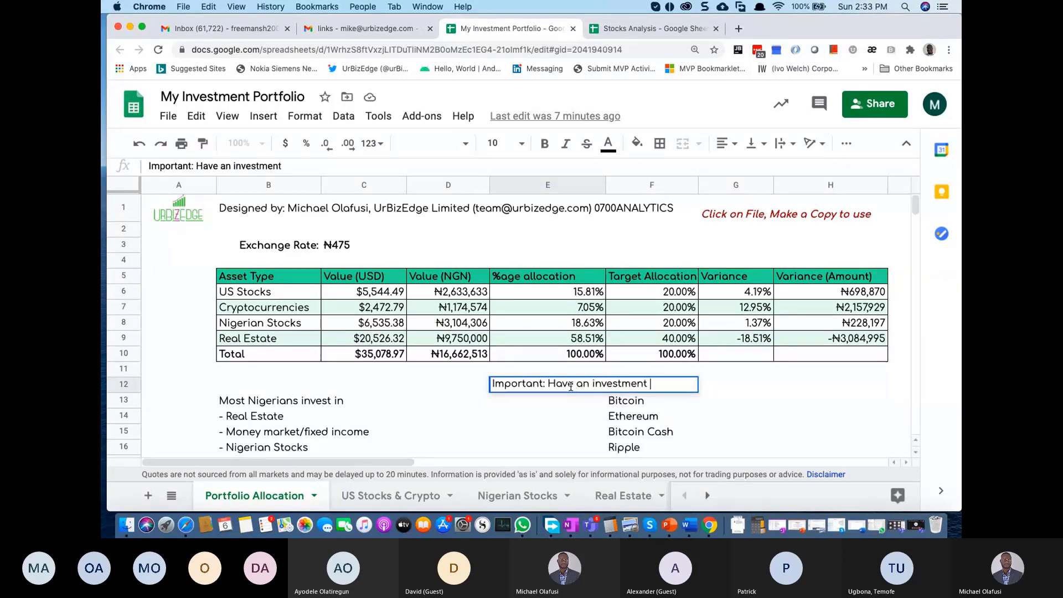
{"action": "type", "text": "strategy"}
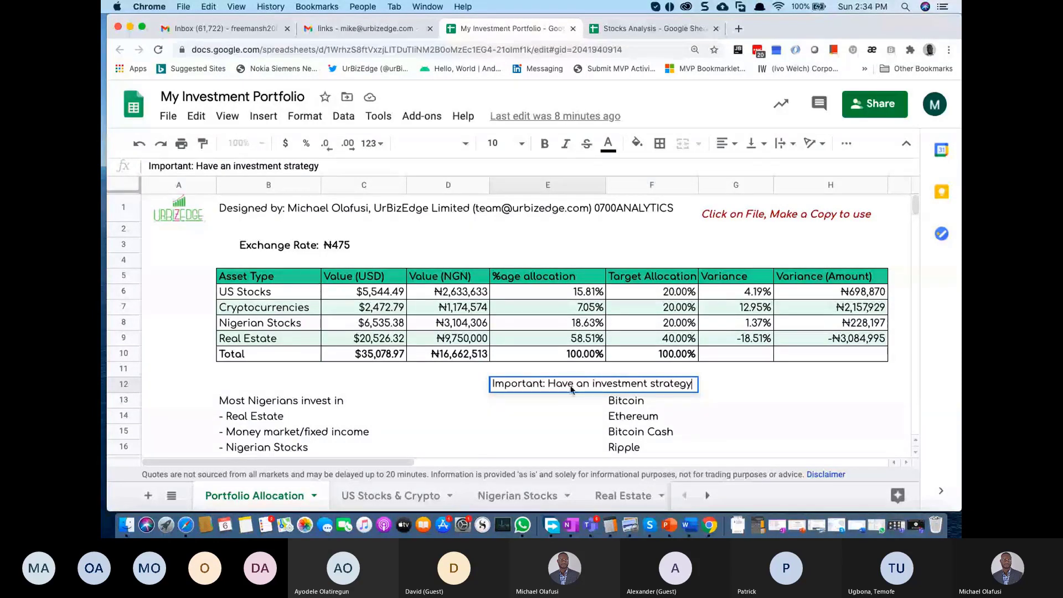
{"action": "key", "text": "Return"}
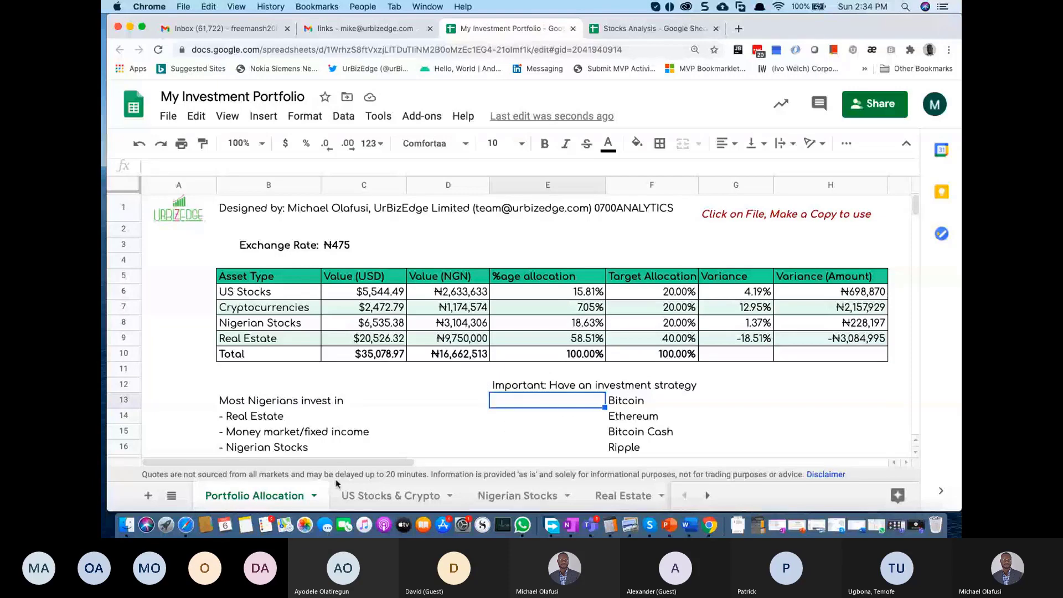
Step: Switch to the US Stocks & Crypto sheet and highlight the first few ticker symbols
{"action": "left_click", "coordinate": [366, 496]}
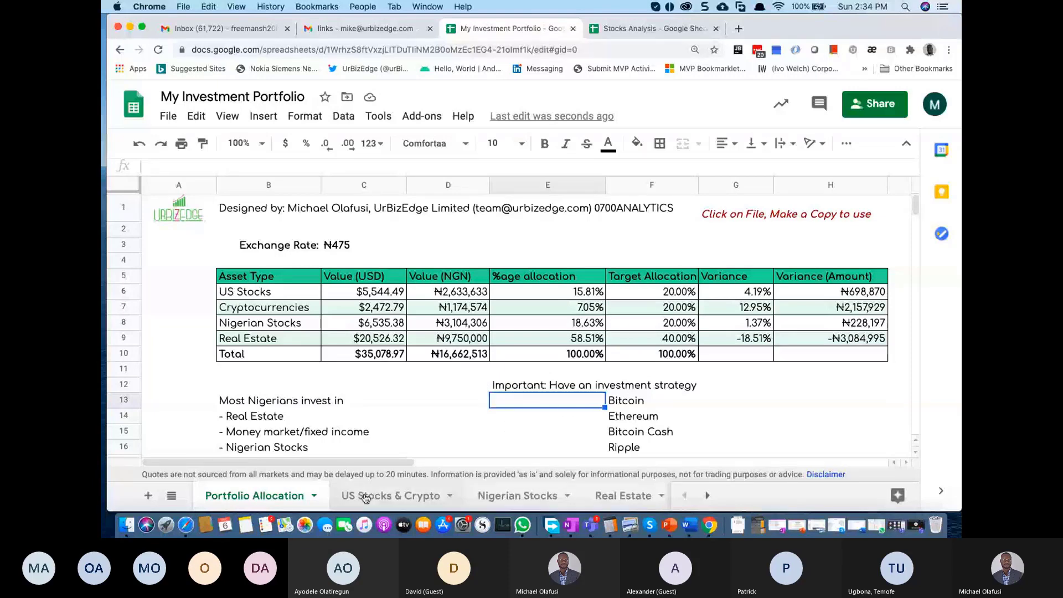
{"action": "left_click", "coordinate": [366, 496]}
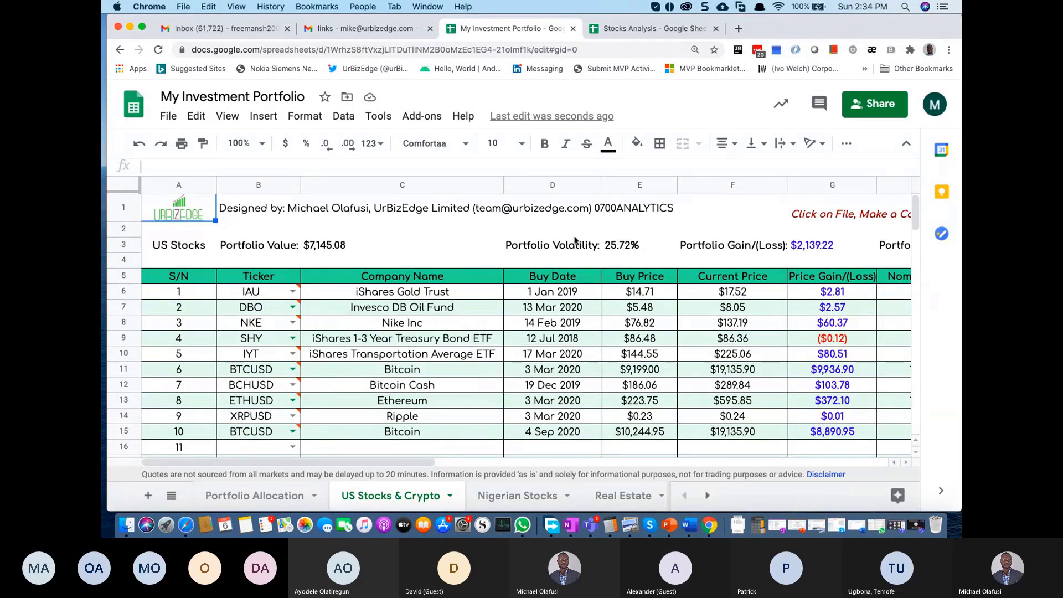
{"action": "left_click_drag", "start_coordinate": [250, 291], "coordinate": [269, 357]}
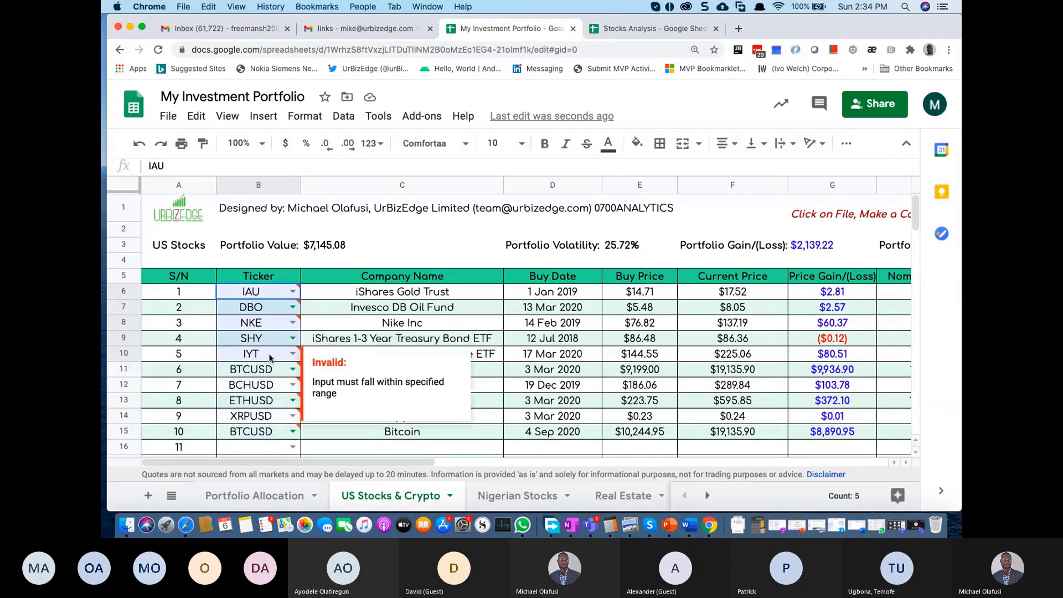
Step: Inspect IAU's row 6 cells: company name, price gain, buy price and current price formula
{"action": "left_click", "coordinate": [435, 294]}
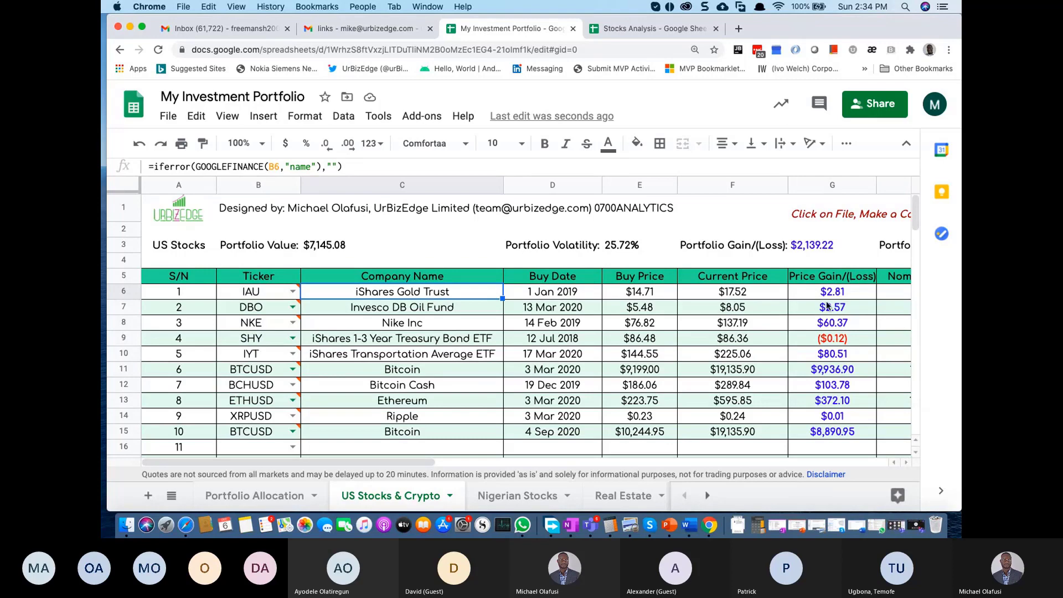
{"action": "scroll", "coordinate": [826, 305], "scroll_direction": "right", "scroll_amount": 5}
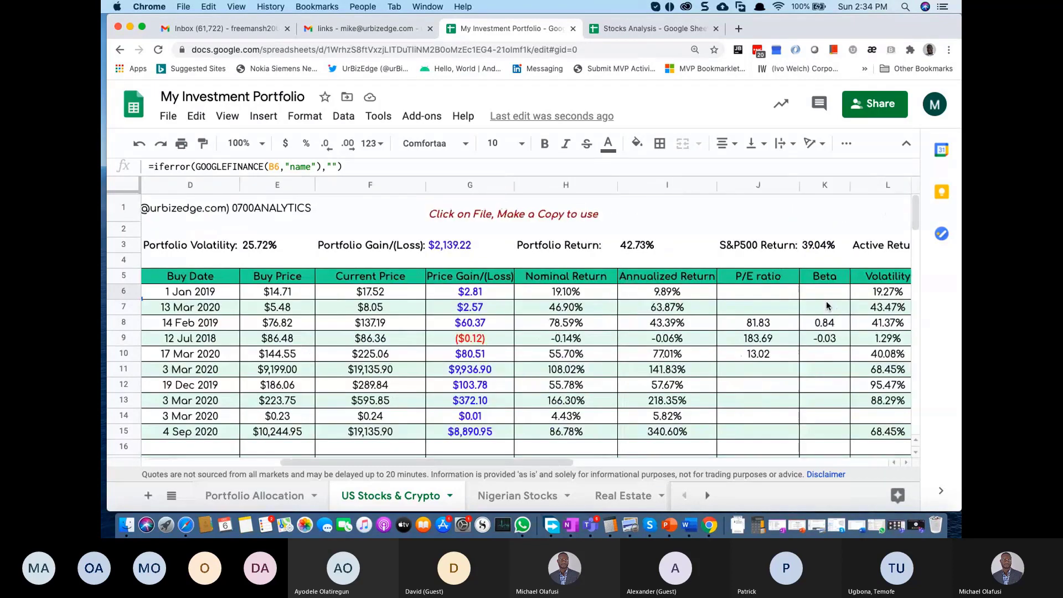
{"action": "scroll", "coordinate": [826, 305], "scroll_direction": "left", "scroll_amount": 5}
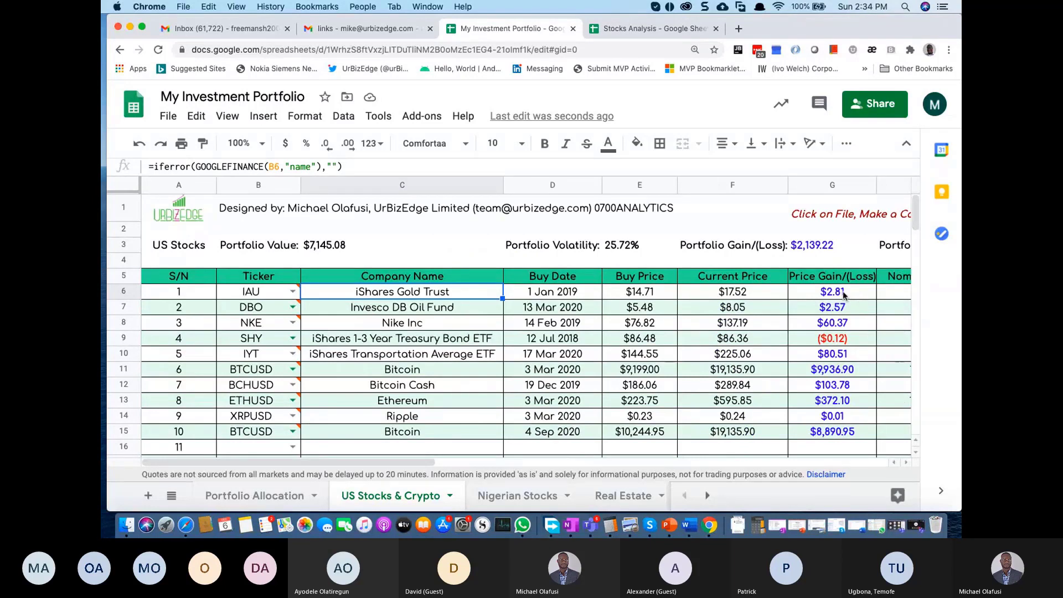
{"action": "left_click", "coordinate": [843, 294]}
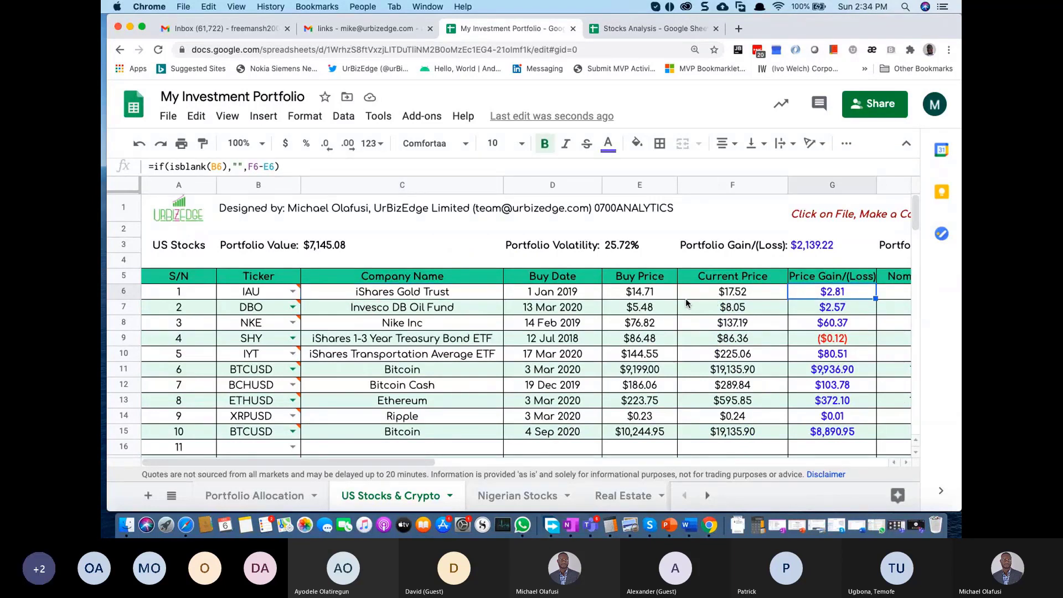
{"action": "left_click", "coordinate": [641, 295]}
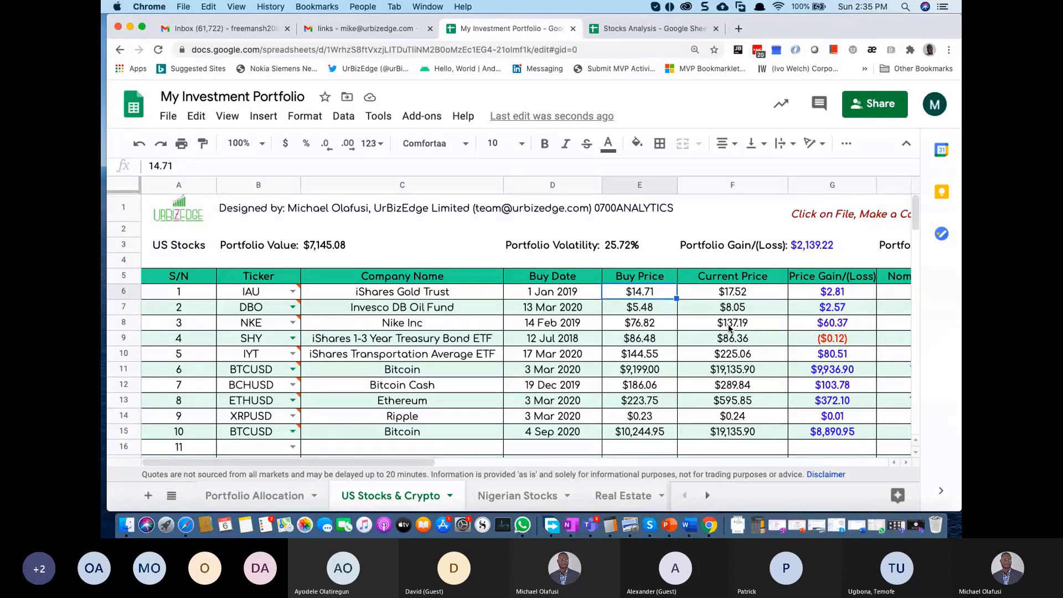
{"action": "left_click", "coordinate": [742, 297]}
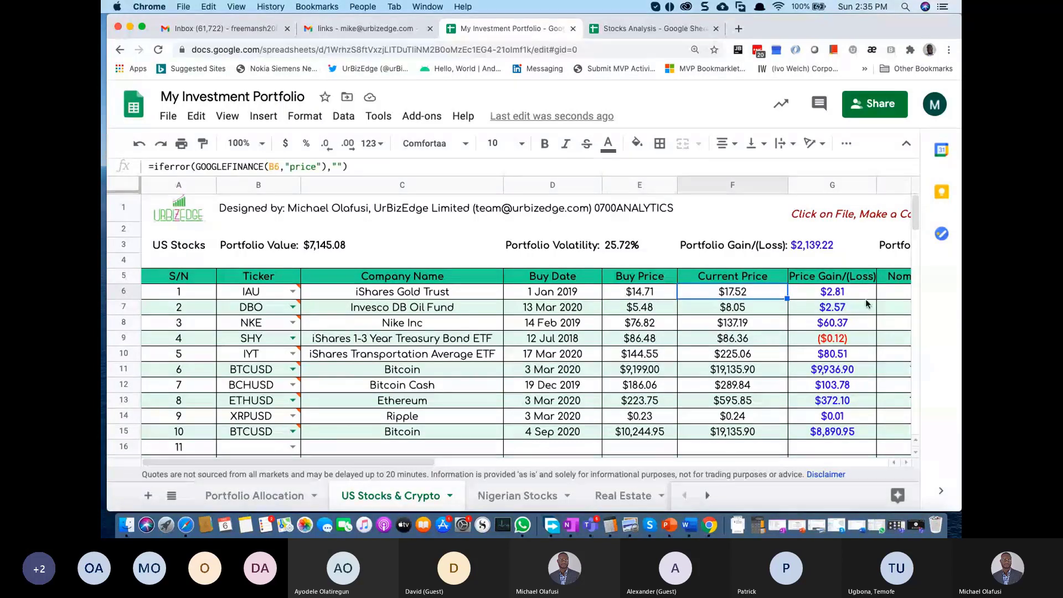
{"action": "left_click", "coordinate": [825, 297]}
Step: Inspect IAU's nominal return in H6 and DBO's buy price, current price, name and return cells
{"action": "scroll", "coordinate": [824, 297], "scroll_direction": "right", "scroll_amount": 2}
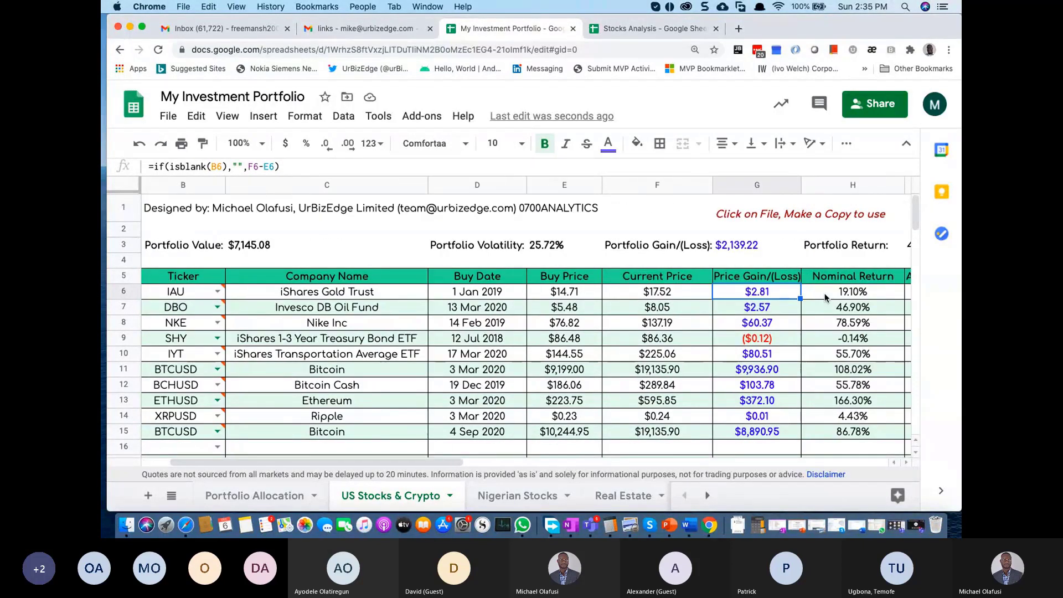
{"action": "left_click", "coordinate": [851, 295]}
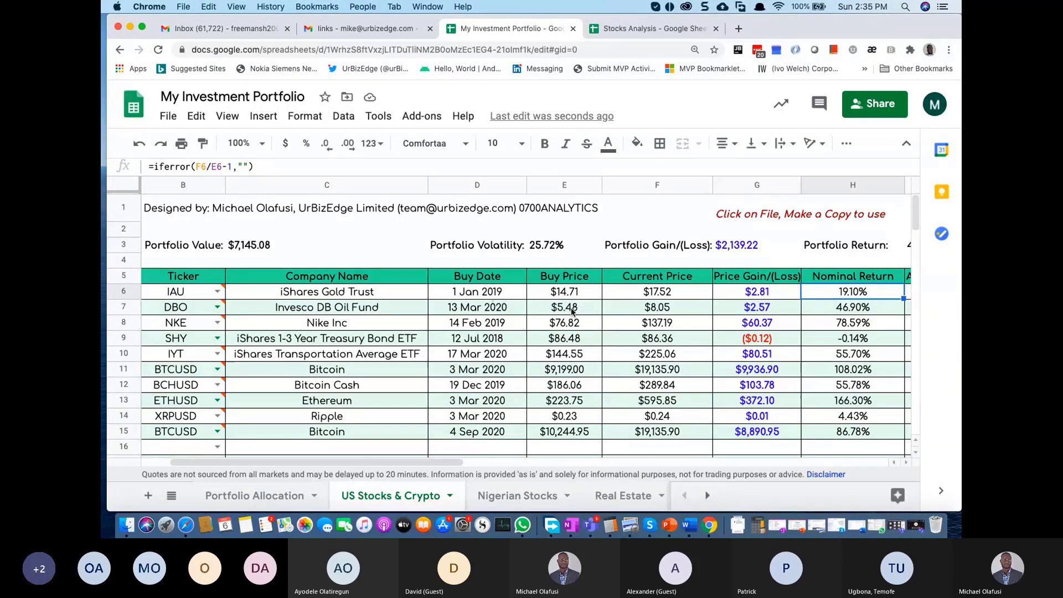
{"action": "left_click", "coordinate": [558, 312]}
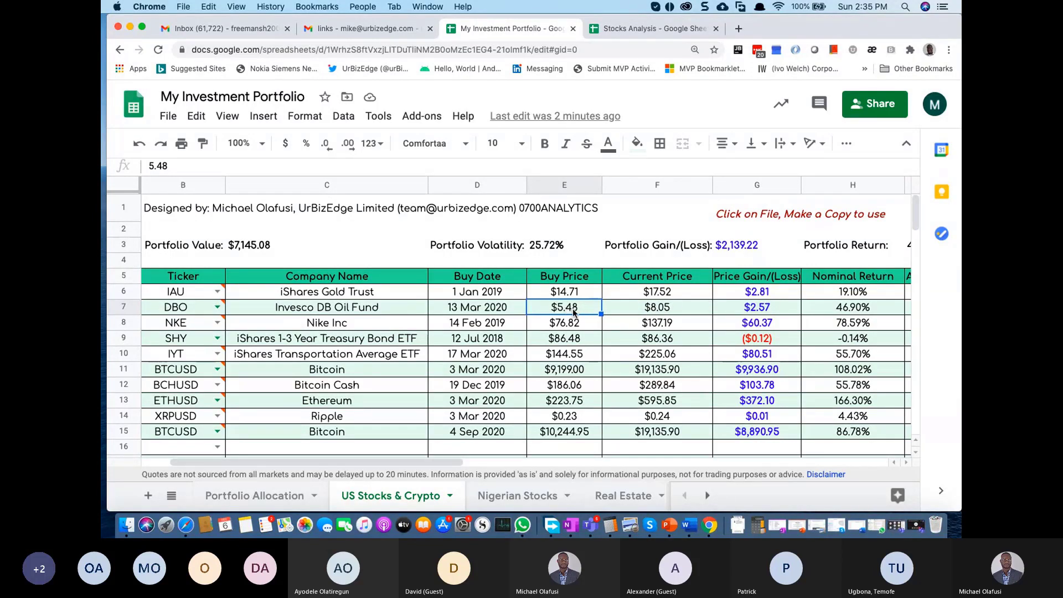
{"action": "left_click", "coordinate": [663, 310]}
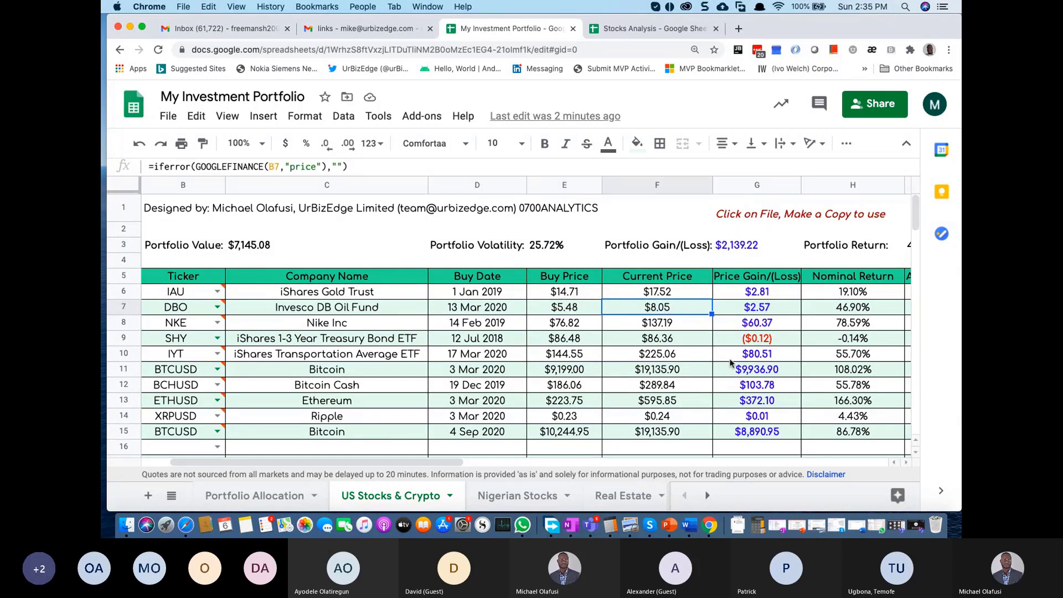
{"action": "left_click", "coordinate": [375, 313]}
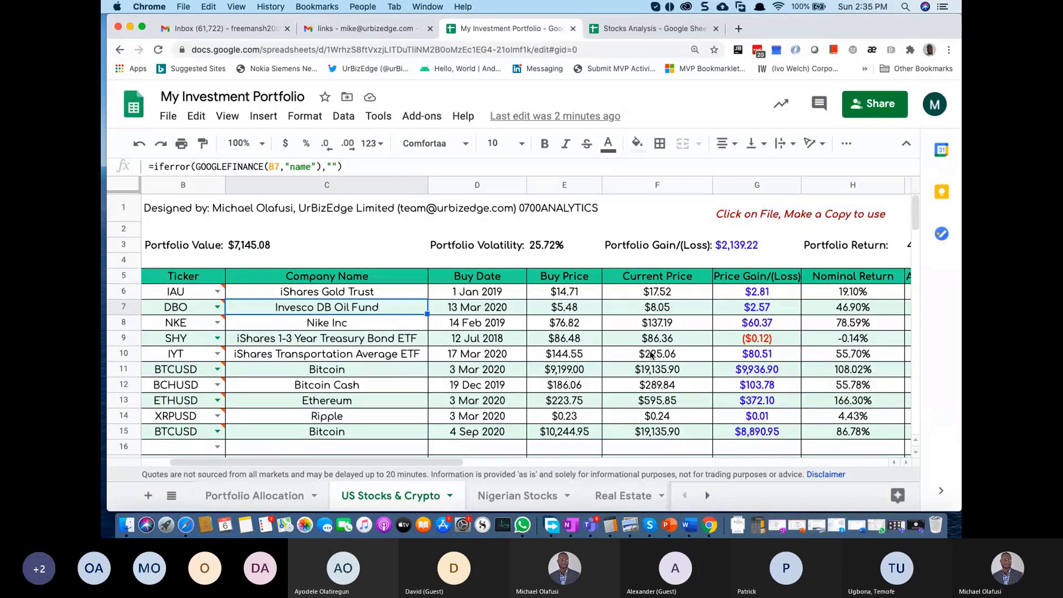
{"action": "left_click", "coordinate": [852, 310]}
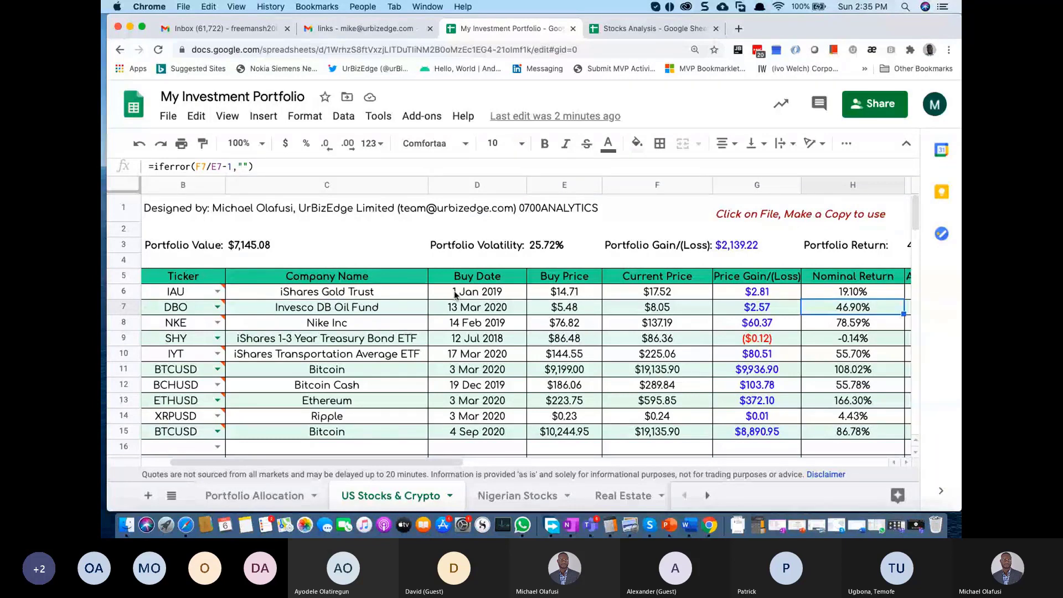
Step: Select the Buy Date values, then open F6 to reveal its GOOGLEFINANCE price formula
{"action": "left_click_drag", "start_coordinate": [455, 293], "coordinate": [470, 438]}
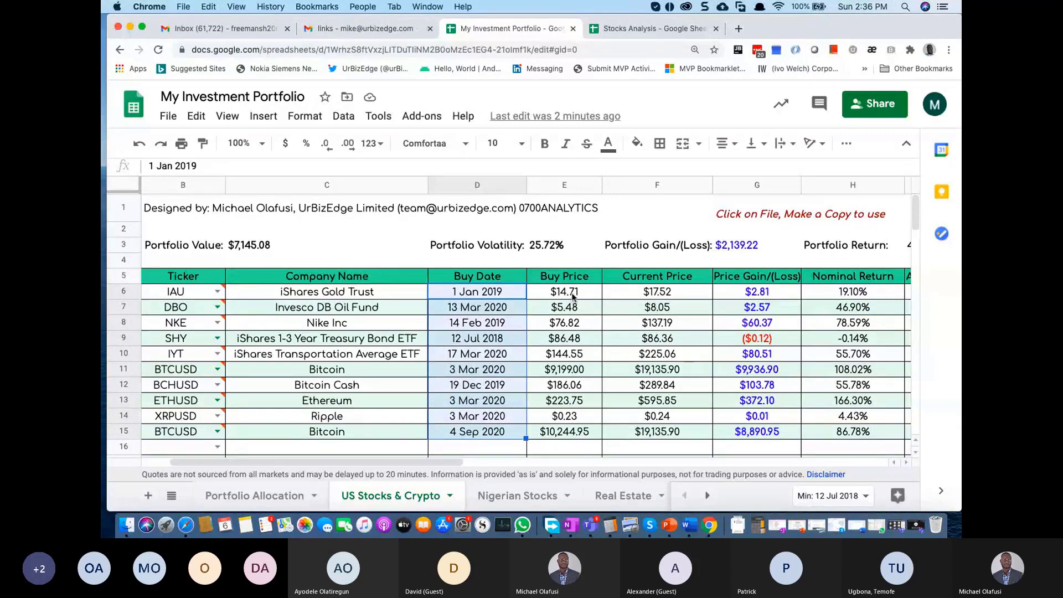
{"action": "left_click", "coordinate": [583, 311]}
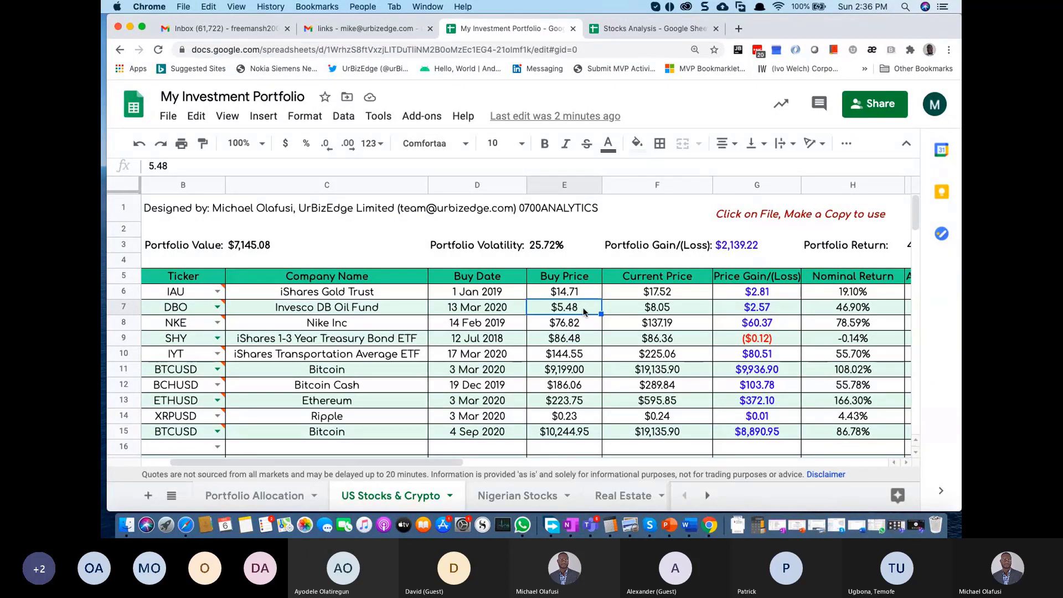
{"action": "left_click", "coordinate": [649, 292]}
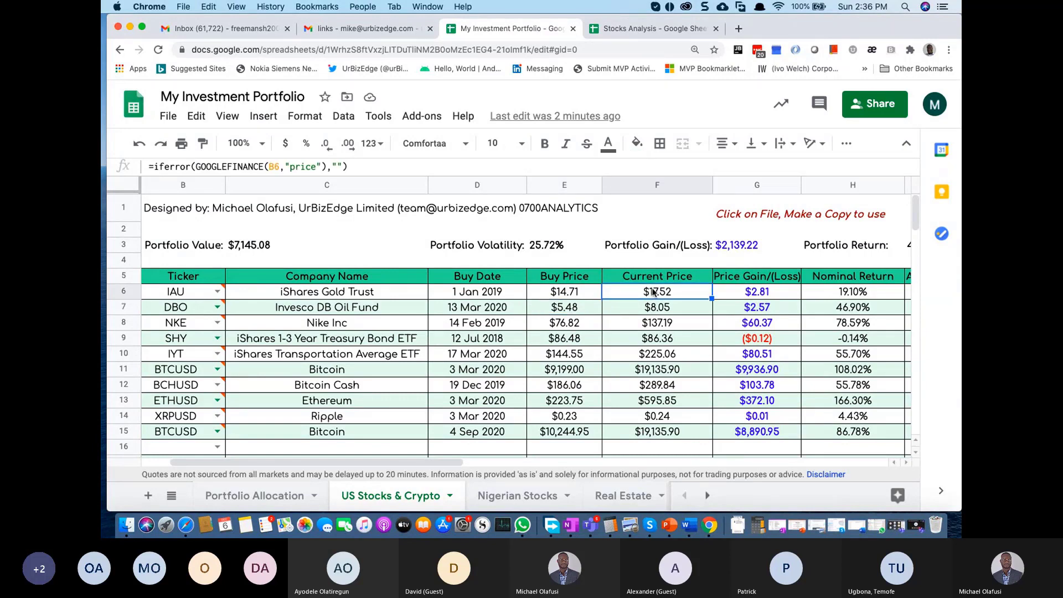
{"action": "double_click", "coordinate": [652, 291]}
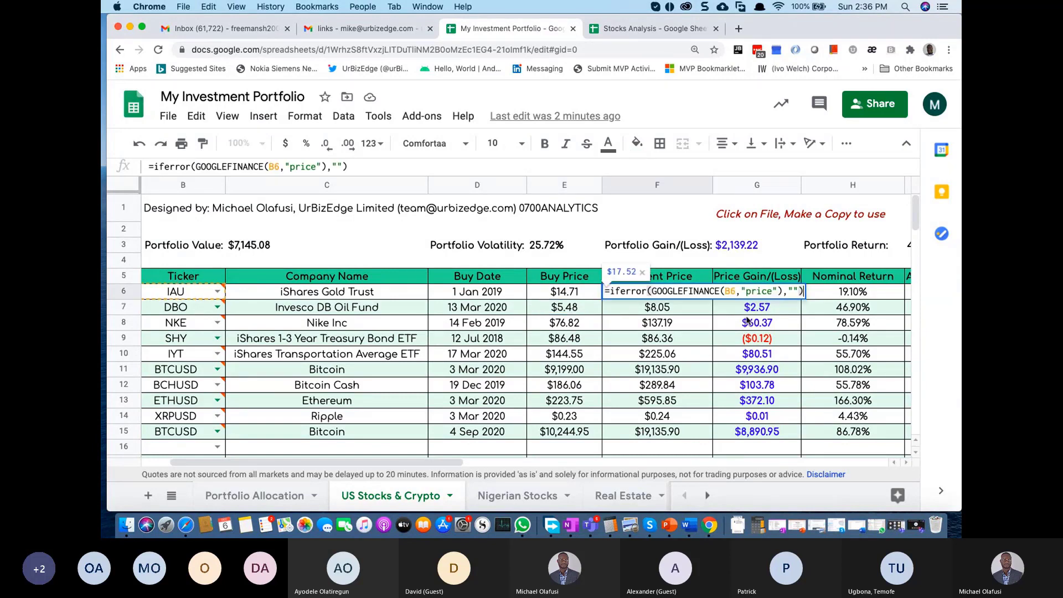
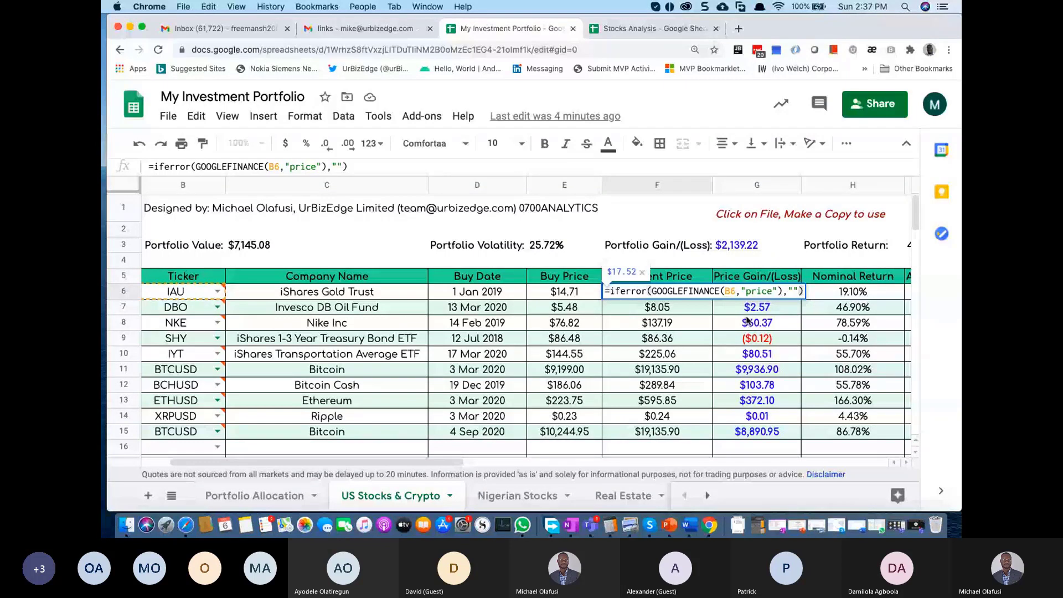
Step: Review the F6 and F11 price formulas and the company-name column without changing them
{"action": "key", "text": "Escape"}
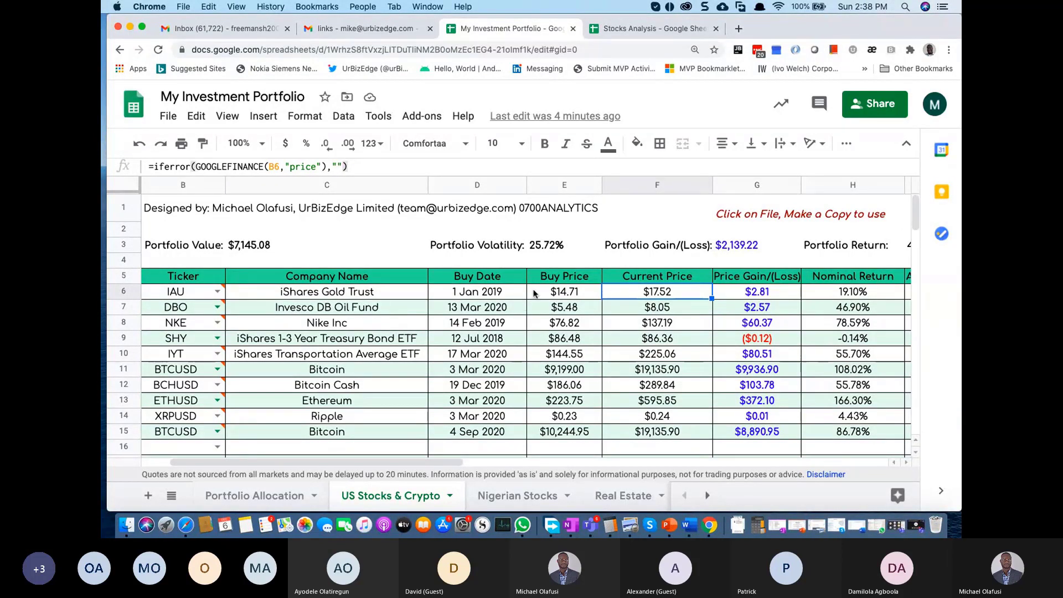
{"action": "scroll", "coordinate": [235, 320], "scroll_direction": "left", "scroll_amount": 3}
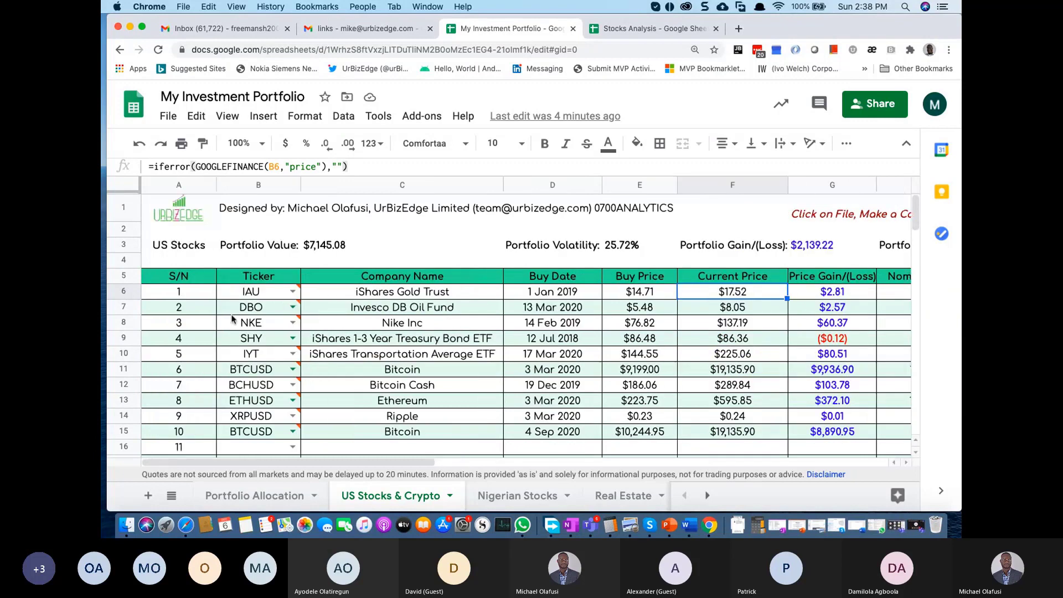
{"action": "left_click_drag", "start_coordinate": [394, 296], "coordinate": [396, 441]}
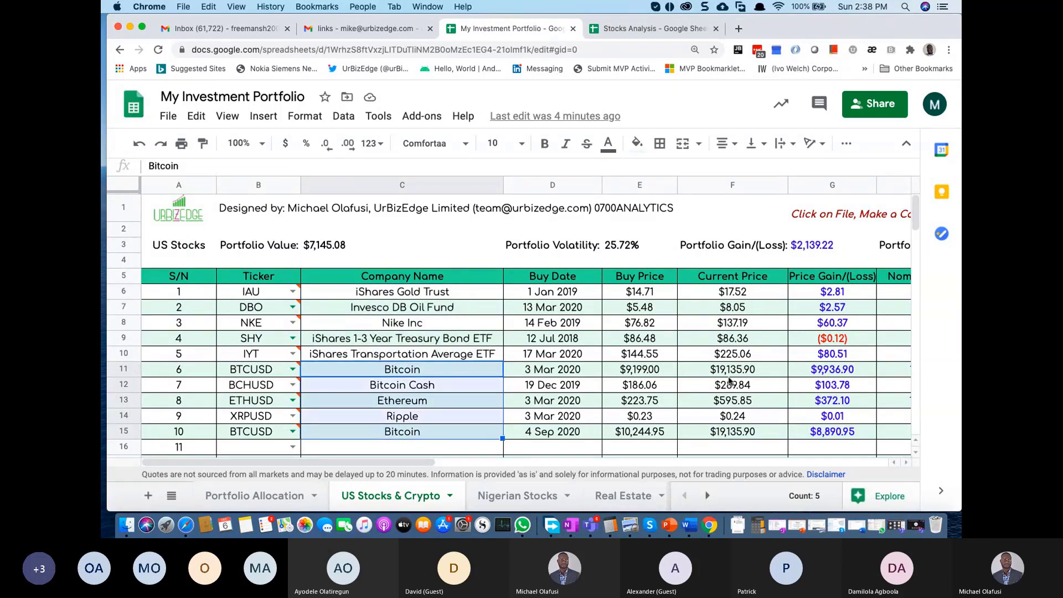
{"action": "double_click", "coordinate": [782, 373]}
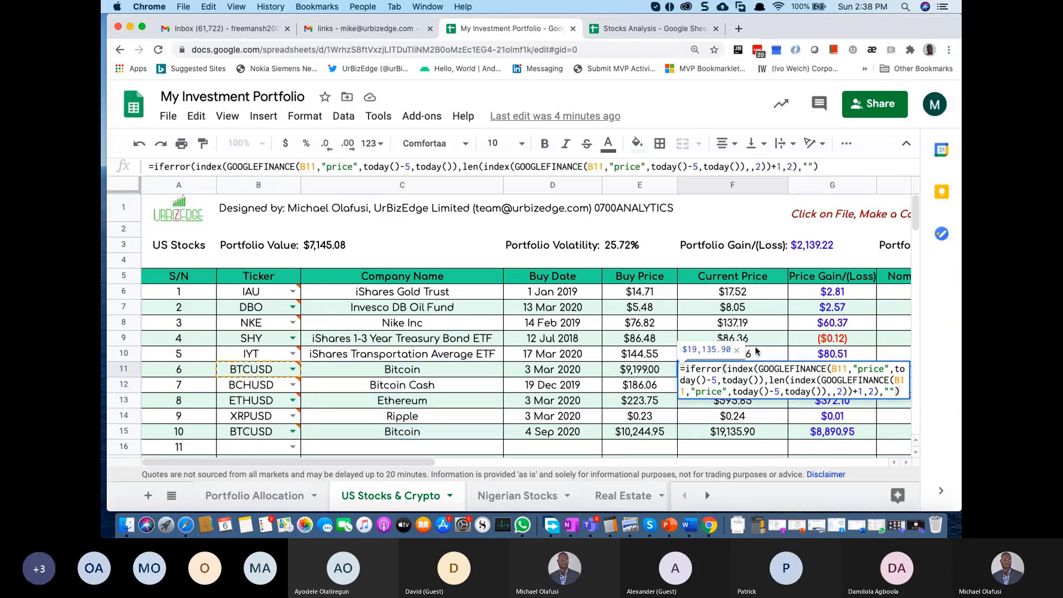
{"action": "key", "text": "Escape"}
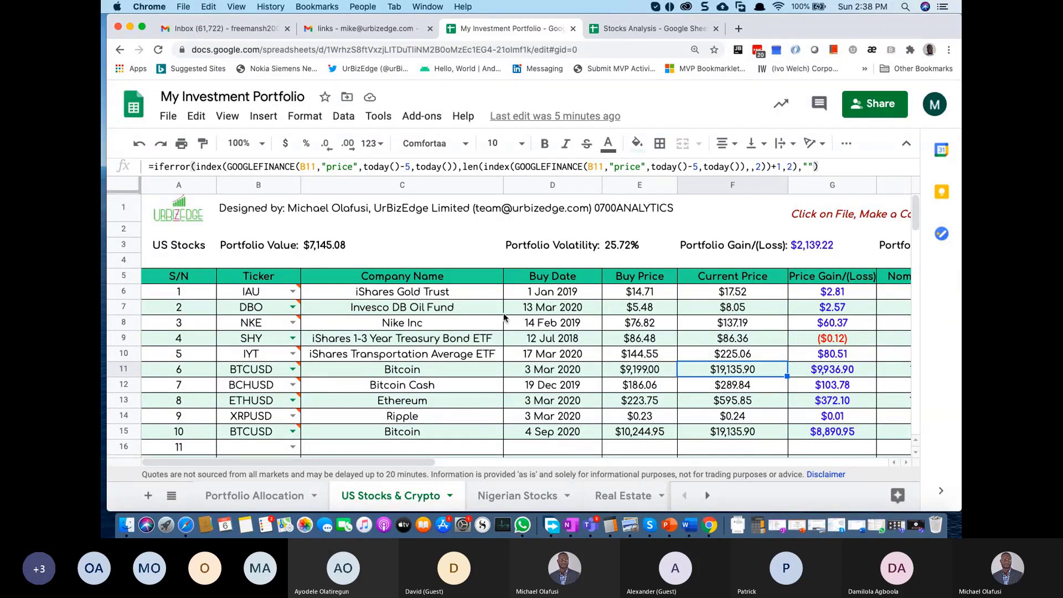
Step: Inspect the NKE and SHY buy prices in E8 and E9 and the C9 name formula
{"action": "left_click", "coordinate": [639, 325]}
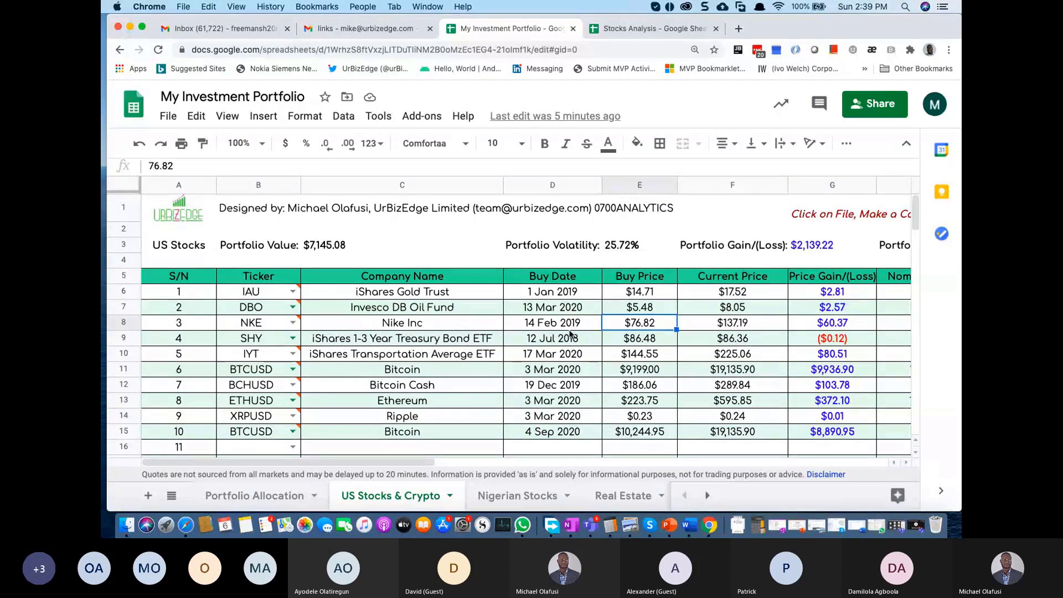
{"action": "scroll", "coordinate": [671, 332], "scroll_direction": "right", "scroll_amount": 6}
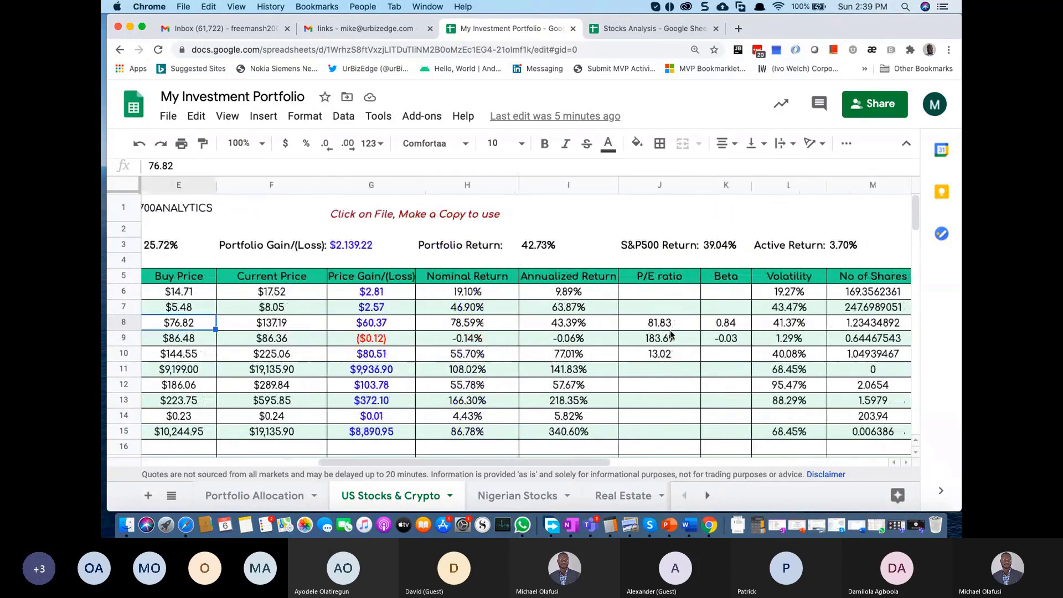
{"action": "scroll", "coordinate": [670, 332], "scroll_direction": "left", "scroll_amount": 6}
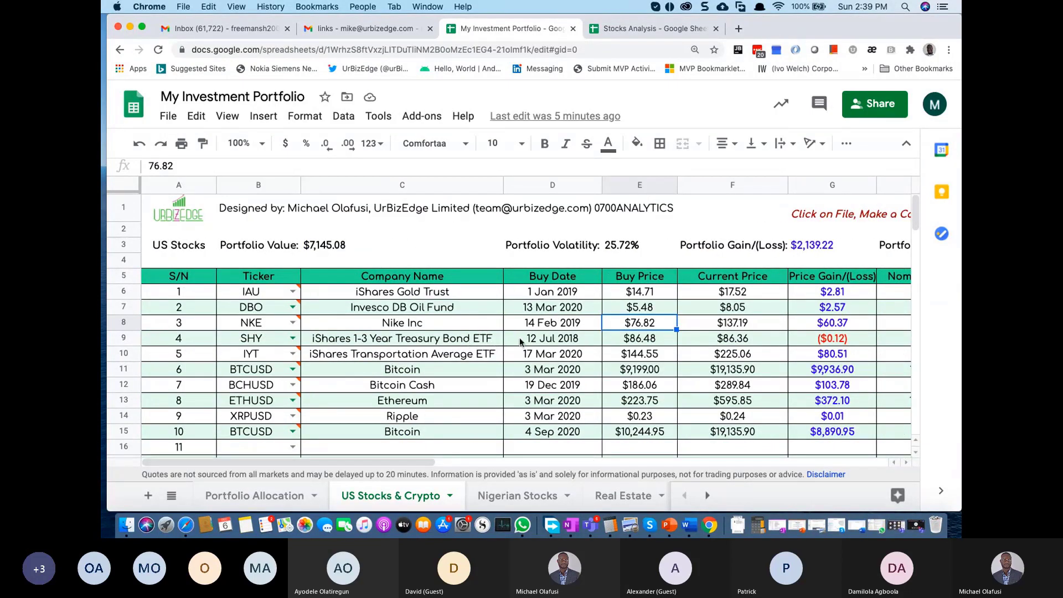
{"action": "left_click", "coordinate": [638, 339]}
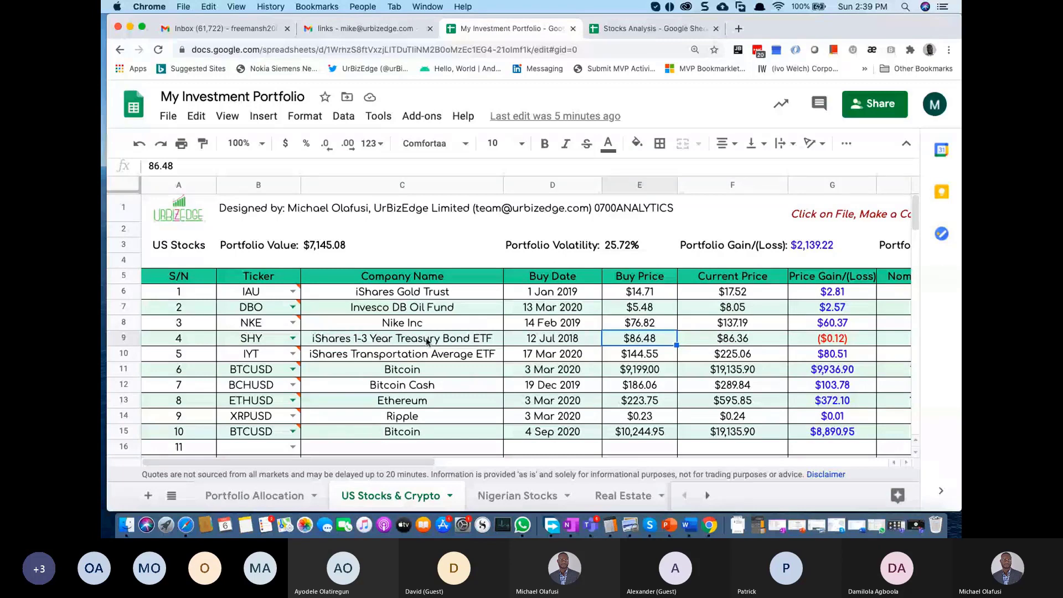
{"action": "left_click", "coordinate": [427, 341]}
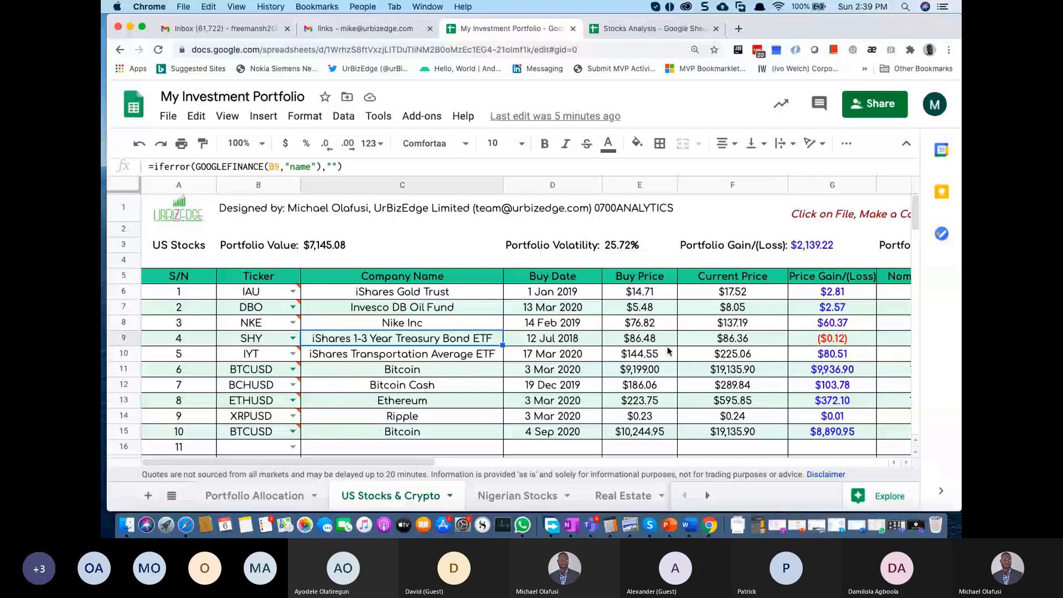
{"action": "left_click", "coordinate": [633, 342]}
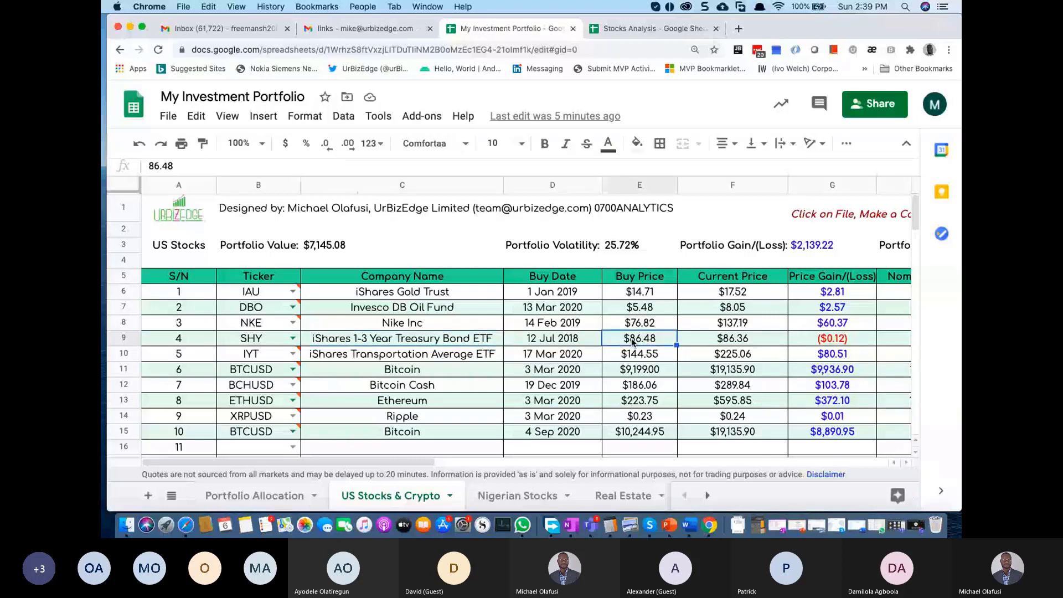
Step: Select and inspect the SHY and IYT name, buy-date and buy-price cells
{"action": "left_click", "coordinate": [645, 306]}
{"action": "left_click_drag", "start_coordinate": [399, 338], "coordinate": [649, 343]}
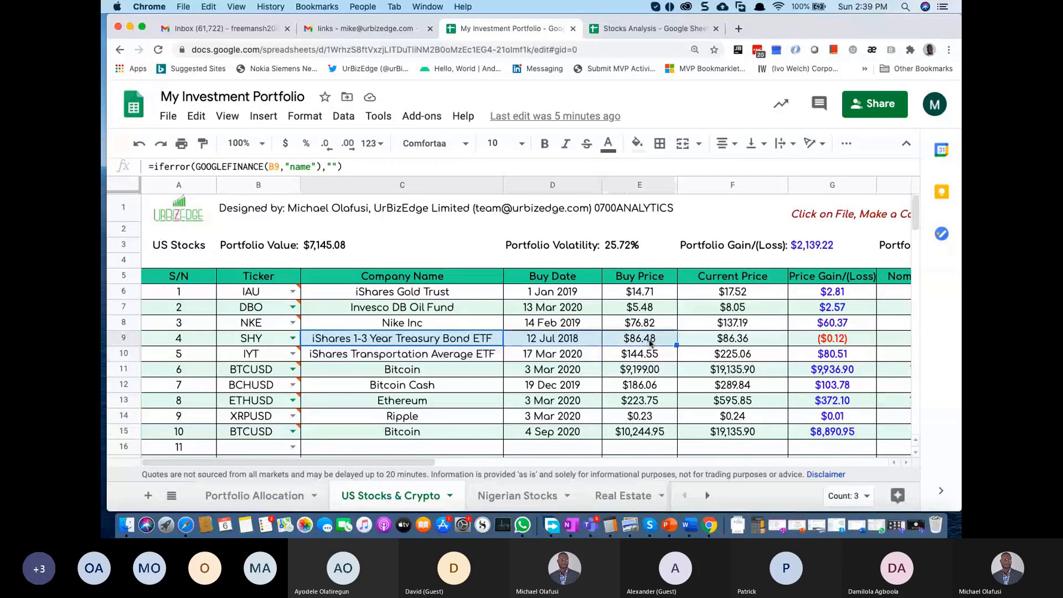
{"action": "left_click_drag", "start_coordinate": [425, 358], "coordinate": [547, 357]}
{"action": "left_click", "coordinate": [546, 357]}
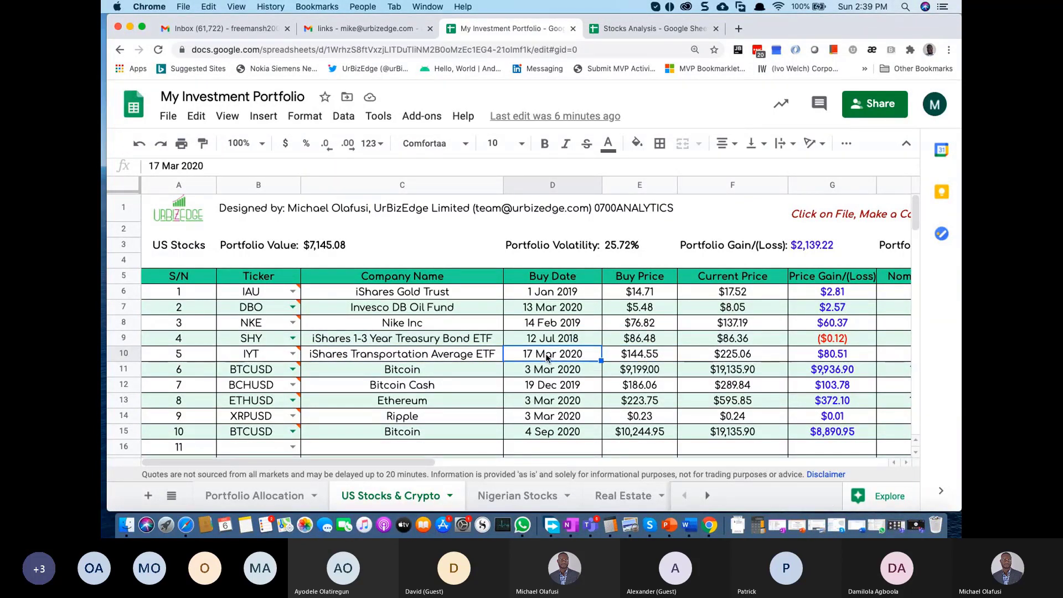
{"action": "left_click", "coordinate": [655, 357]}
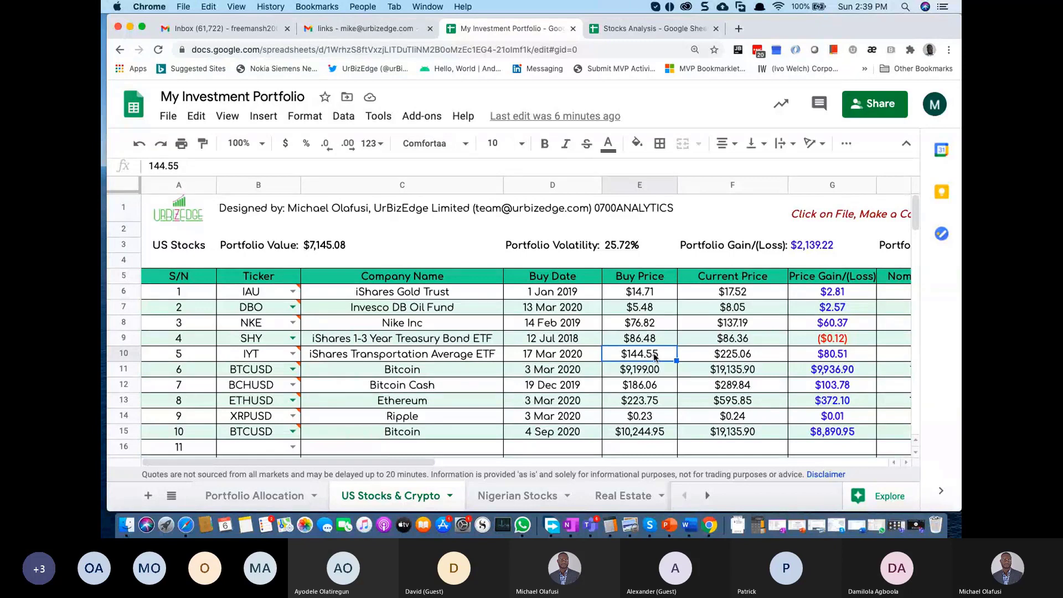
Step: Check the C10 name formula, then highlight the five US stock rows and the crypto tickers
{"action": "left_click", "coordinate": [459, 355]}
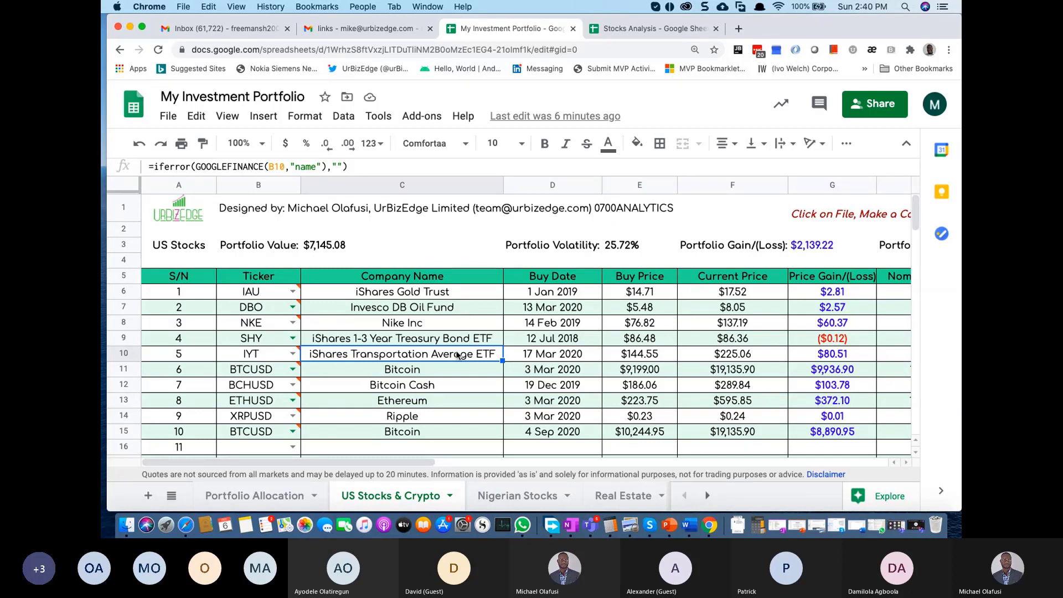
{"action": "key", "text": "Right"}
{"action": "key", "text": "Right"}
{"action": "key", "text": "Right"}
{"action": "key", "text": "Right"}
{"action": "key", "text": "Right"}
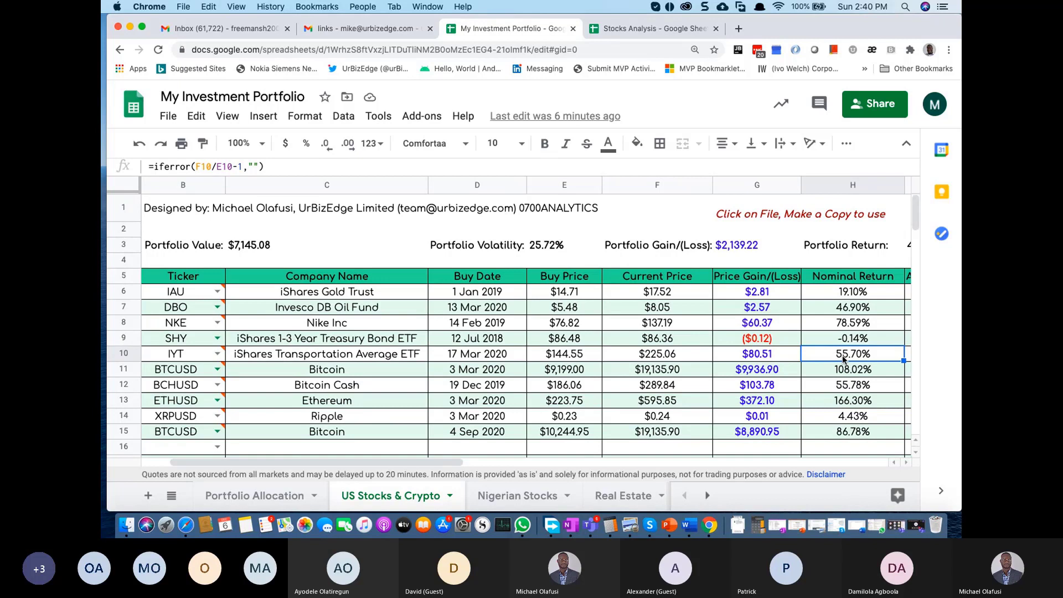
{"action": "scroll", "coordinate": [464, 357], "scroll_direction": "left", "scroll_amount": 2}
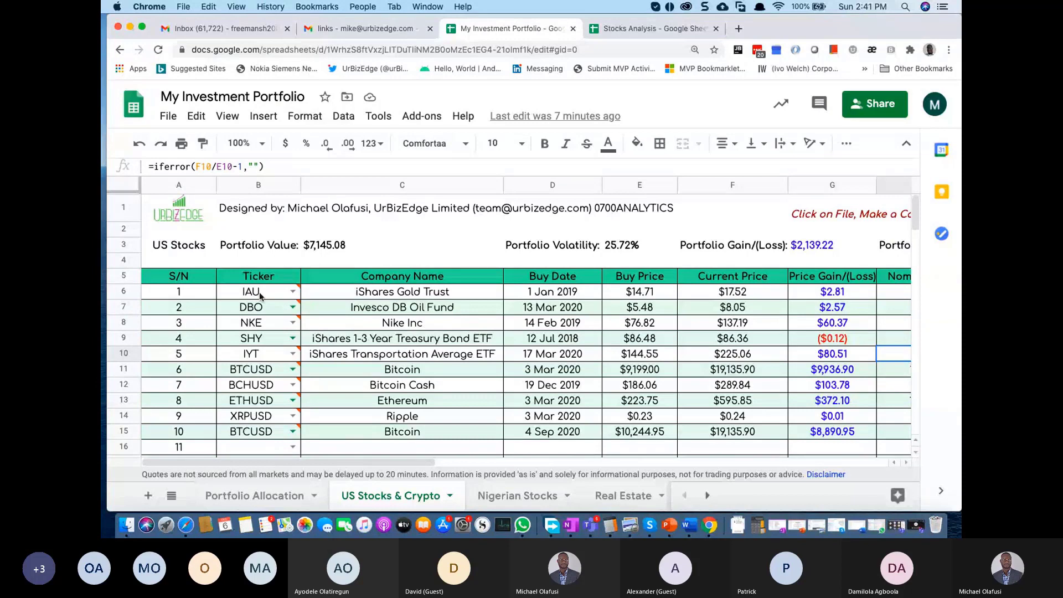
{"action": "left_click_drag", "start_coordinate": [187, 296], "coordinate": [733, 358]}
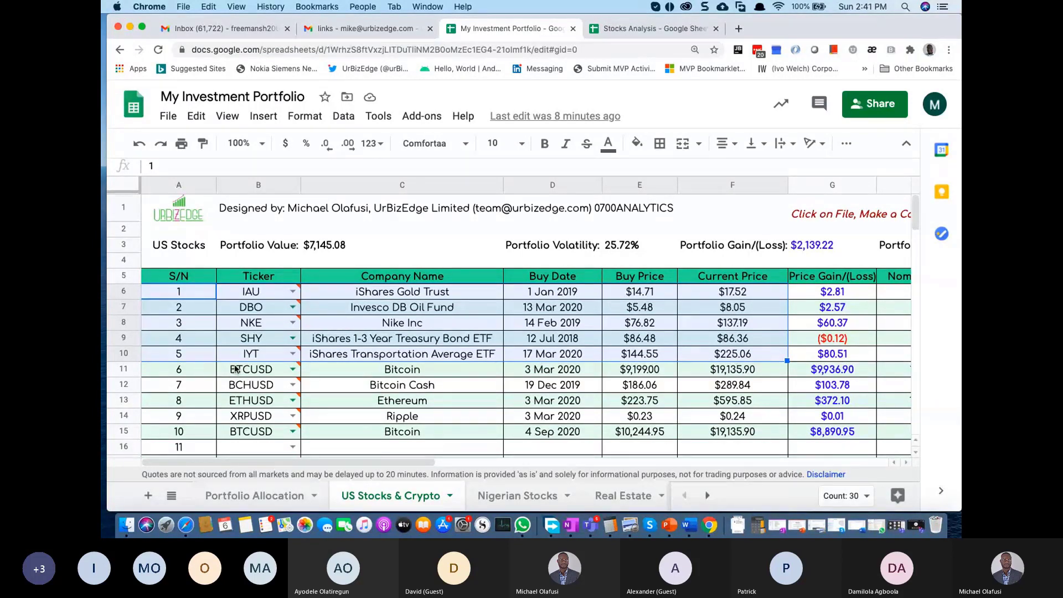
{"action": "left_click_drag", "start_coordinate": [244, 370], "coordinate": [711, 437]}
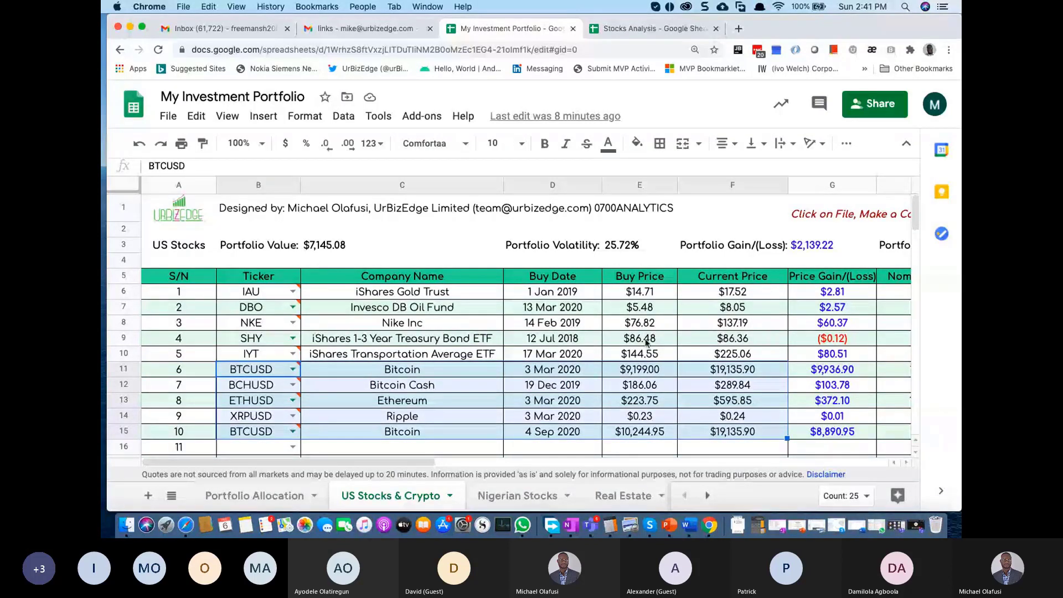
Step: Open the vip.urbizedge.com/fstocks checklist page in a new tab
{"action": "left_click", "coordinate": [740, 29]}
{"action": "type", "text": "vip.urbizedge.com/economy"}
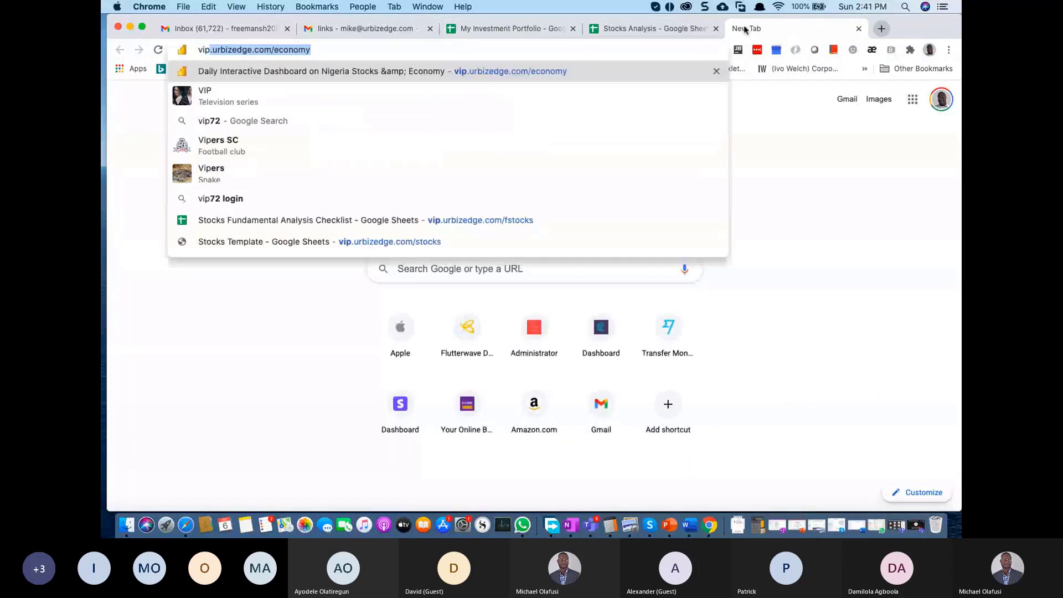
{"action": "key", "text": "BackSpace"}
{"action": "key", "text": "BackSpace"}
{"action": "key", "text": "BackSpace"}
{"action": "key", "text": "BackSpace"}
{"action": "key", "text": "BackSpace"}
{"action": "key", "text": "BackSpace"}
{"action": "key", "text": "BackSpace"}
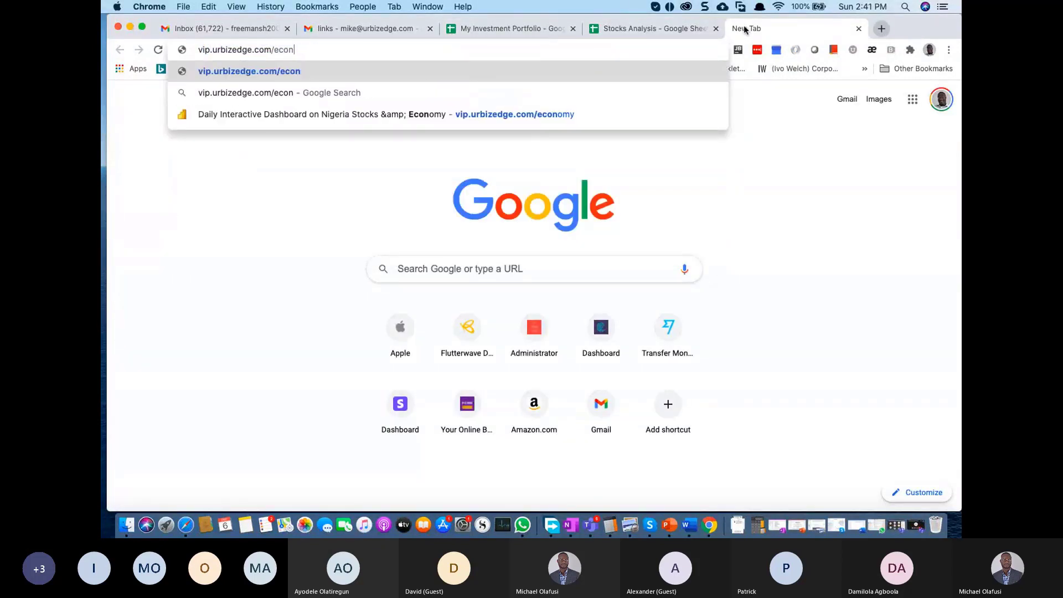
{"action": "type", "text": "fst"}
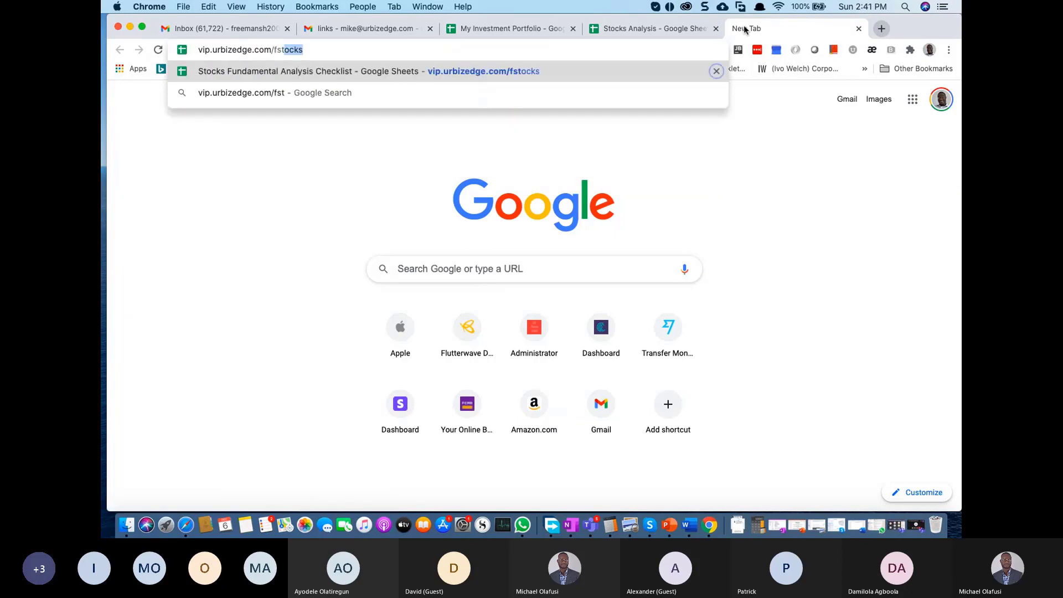
{"action": "type", "text": "ocks"}
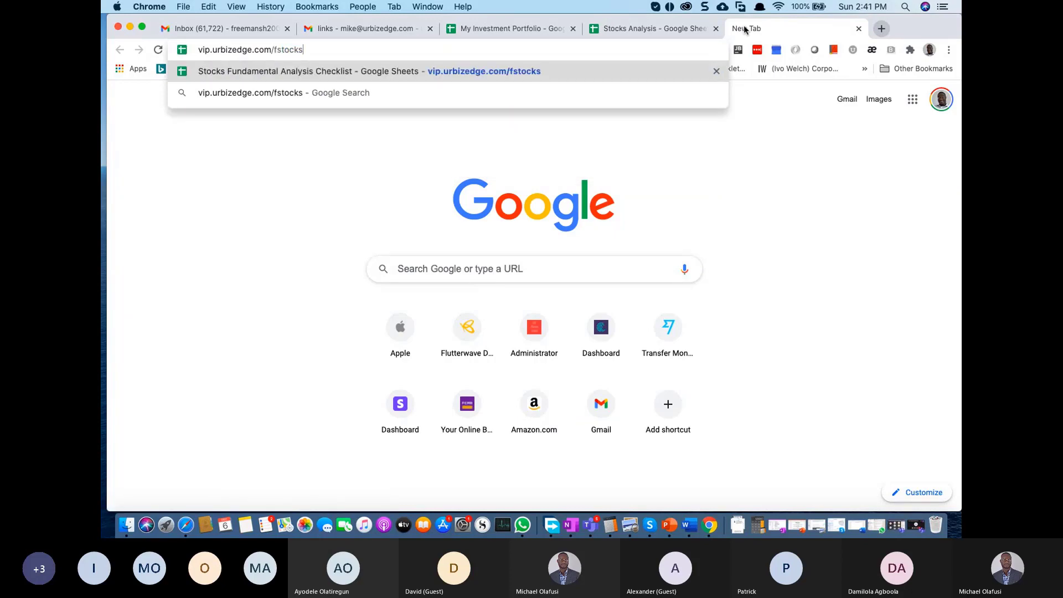
{"action": "key", "text": "super+a"}
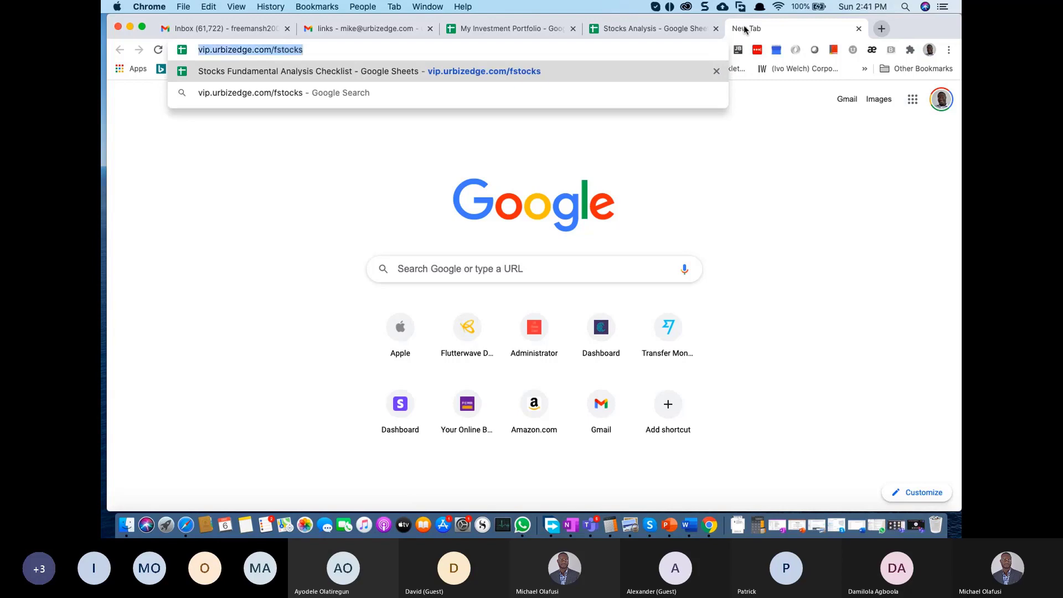
{"action": "key", "text": "Return"}
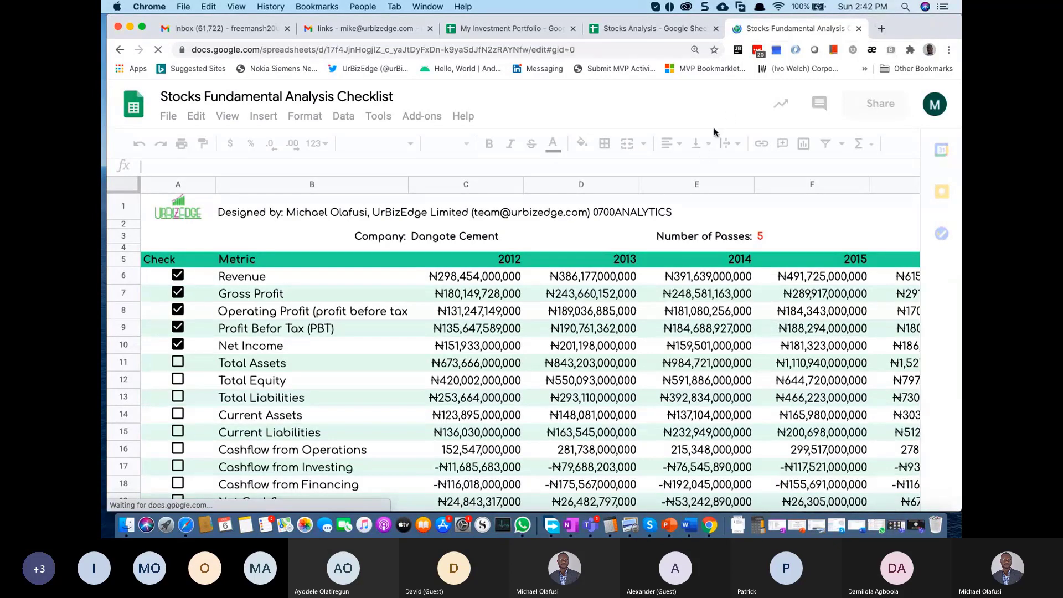
Step: Open the Stocks Template page from the vip suggestion in another tab and select its address
{"action": "left_click", "coordinate": [880, 29]}
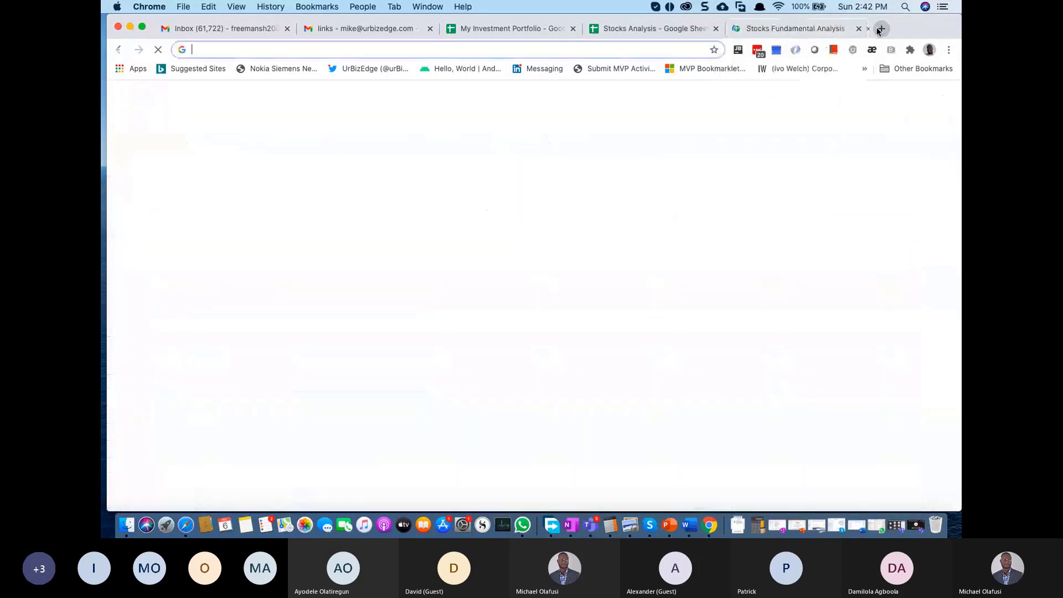
{"action": "type", "text": "vip.urbizedge.com/economy"}
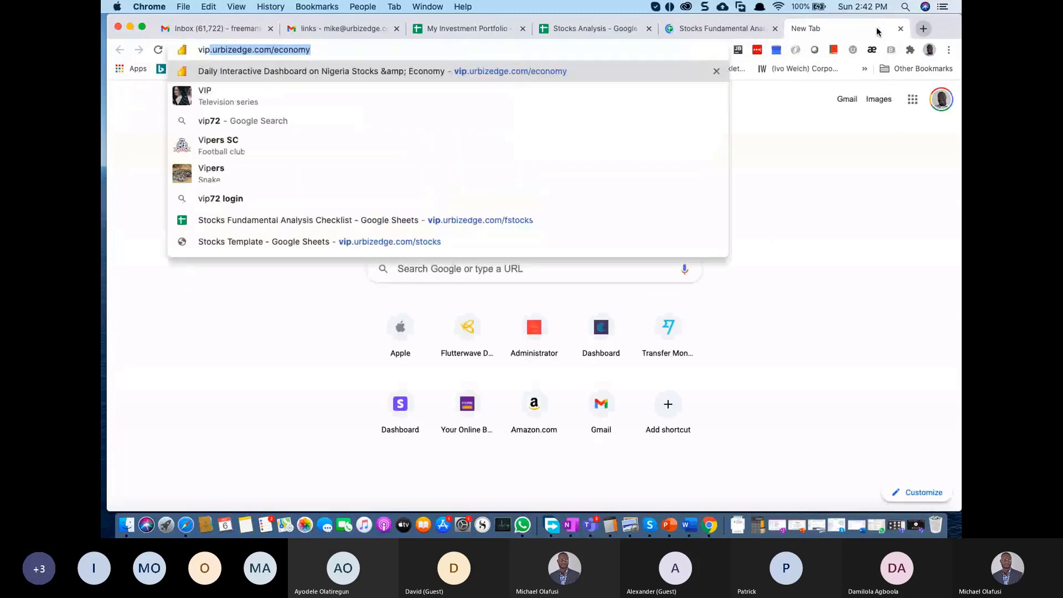
{"action": "key", "text": "Down"}
{"action": "key", "text": "Down"}
{"action": "key", "text": "Down"}
{"action": "key", "text": "Down"}
{"action": "key", "text": "Down"}
{"action": "key", "text": "Down"}
{"action": "key", "text": "Down"}
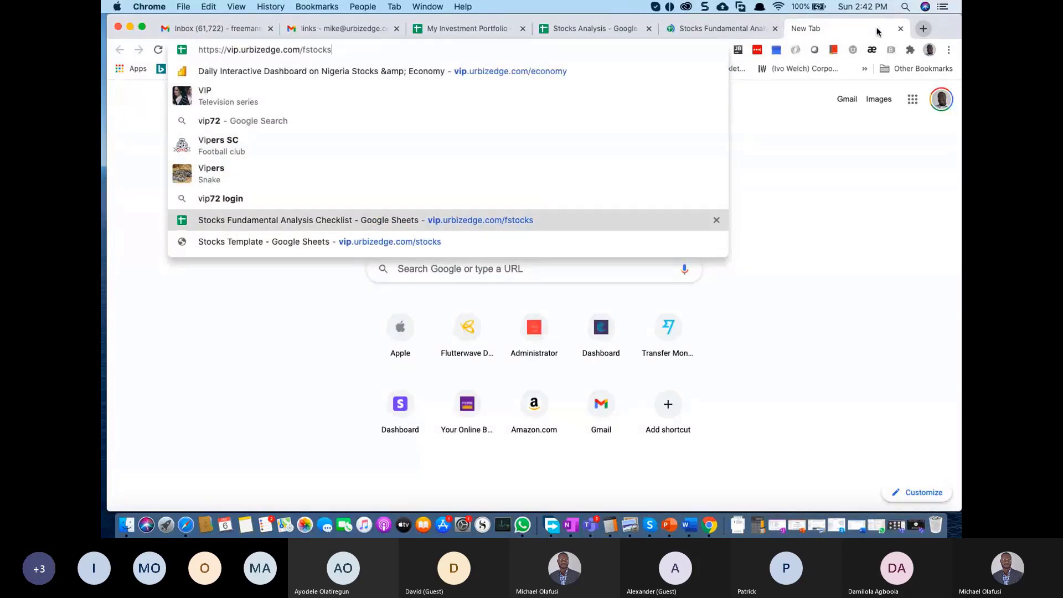
{"action": "key", "text": "Return"}
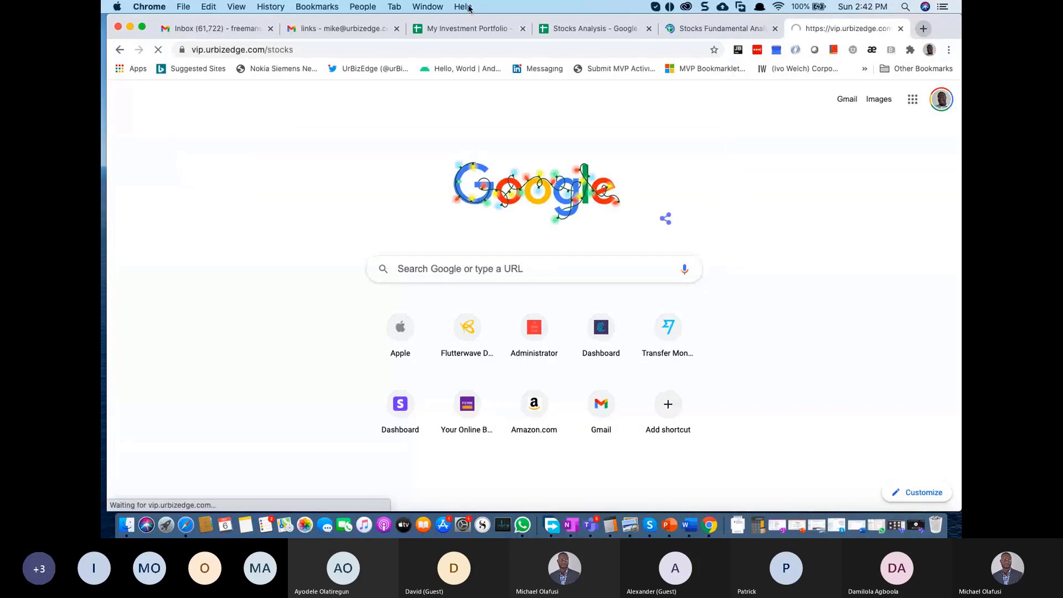
{"action": "left_click", "coordinate": [333, 56]}
{"action": "key", "text": "super+c"}
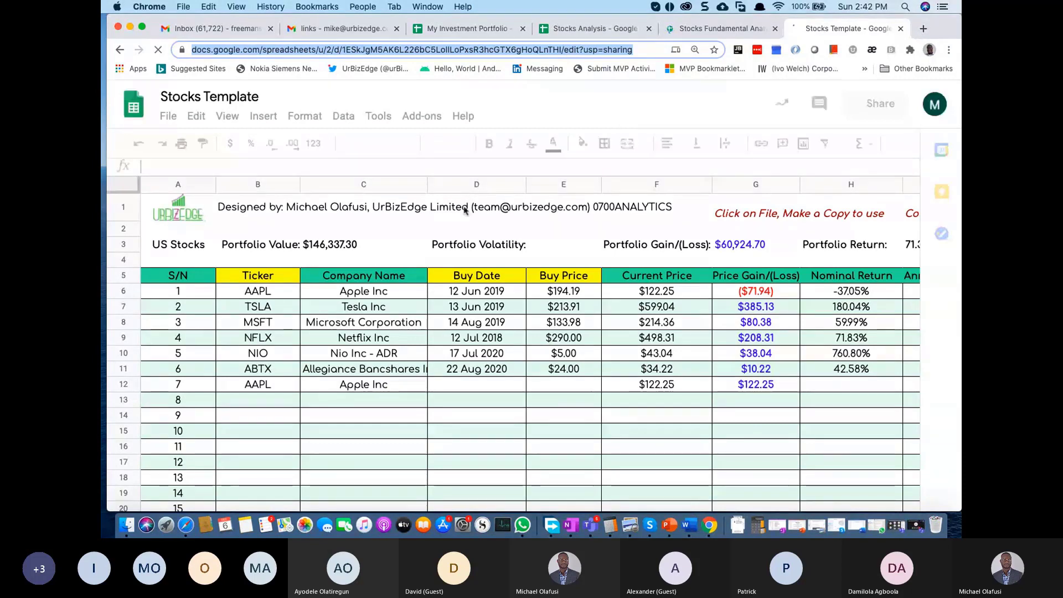
{"action": "key", "text": "super+Tab"}
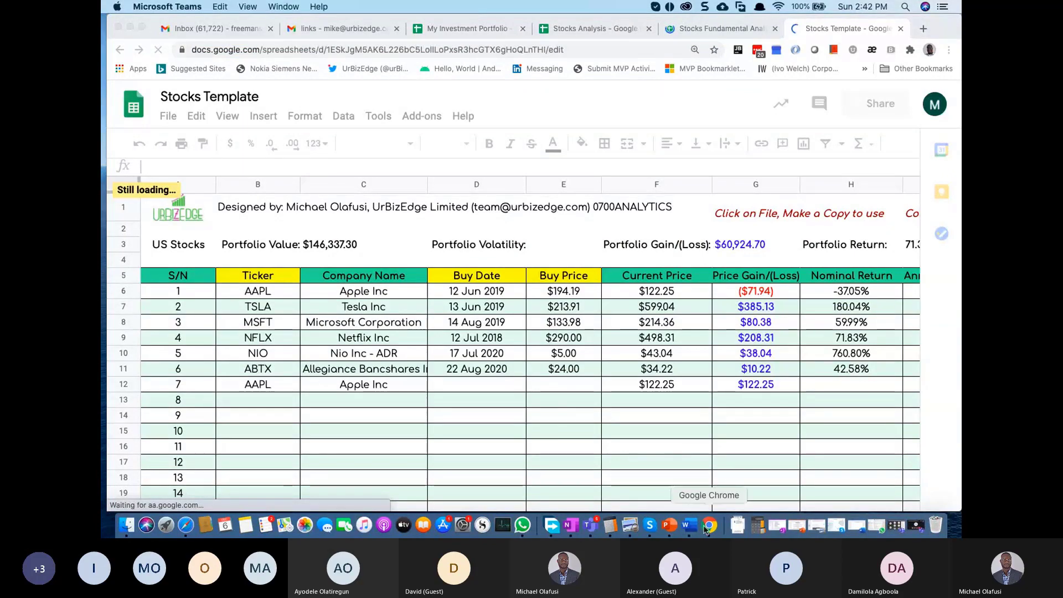
Step: Post 'You can yours following thos free to use template' with the pasted template link in the Teams chat
{"action": "left_click", "coordinate": [591, 525]}
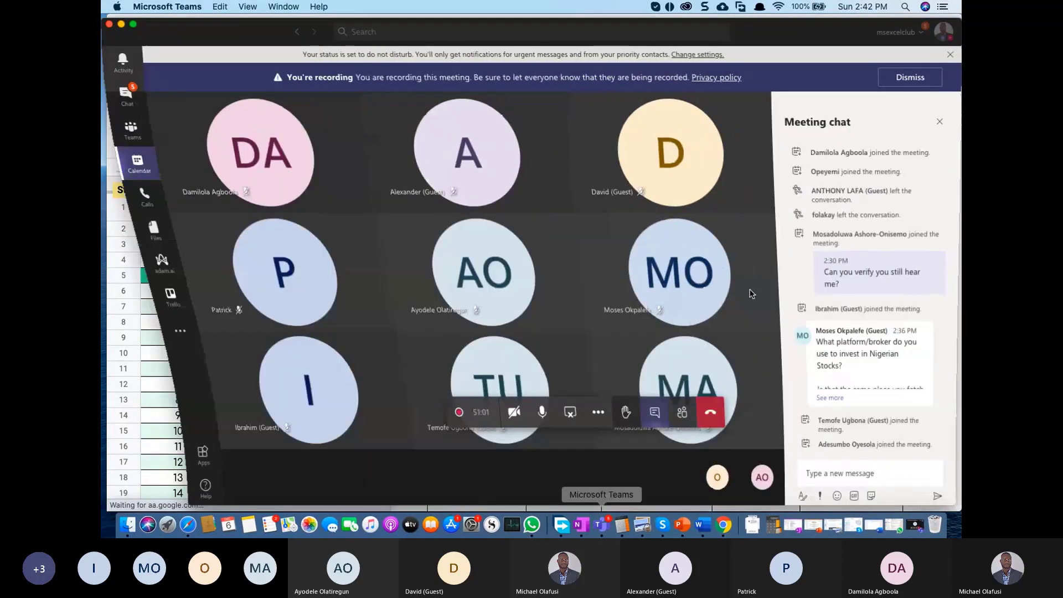
{"action": "left_click", "coordinate": [836, 474]}
{"action": "type", "text": "You"}
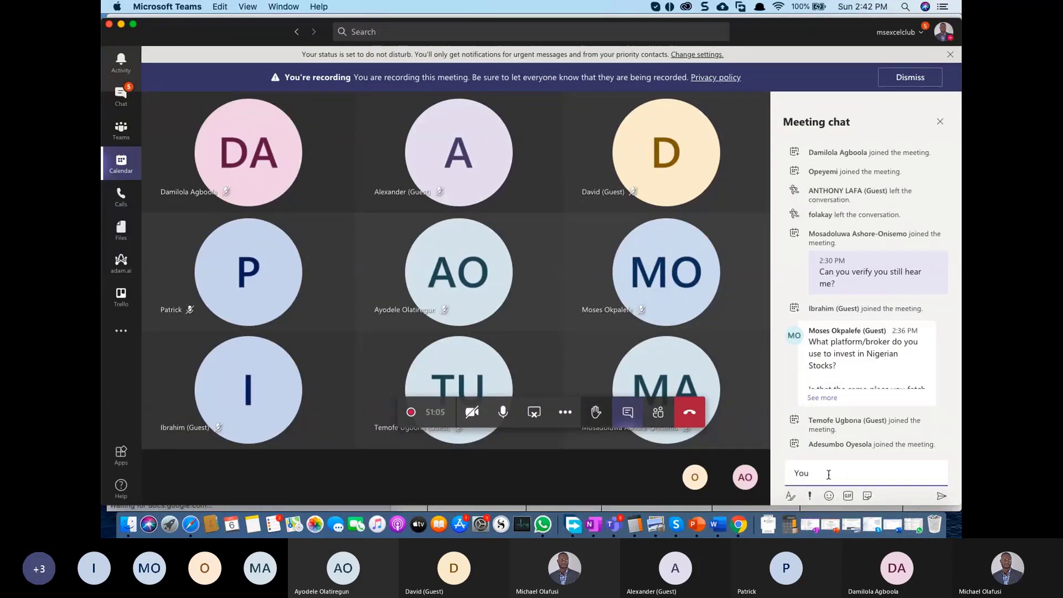
{"action": "type", "text": " can yours following"}
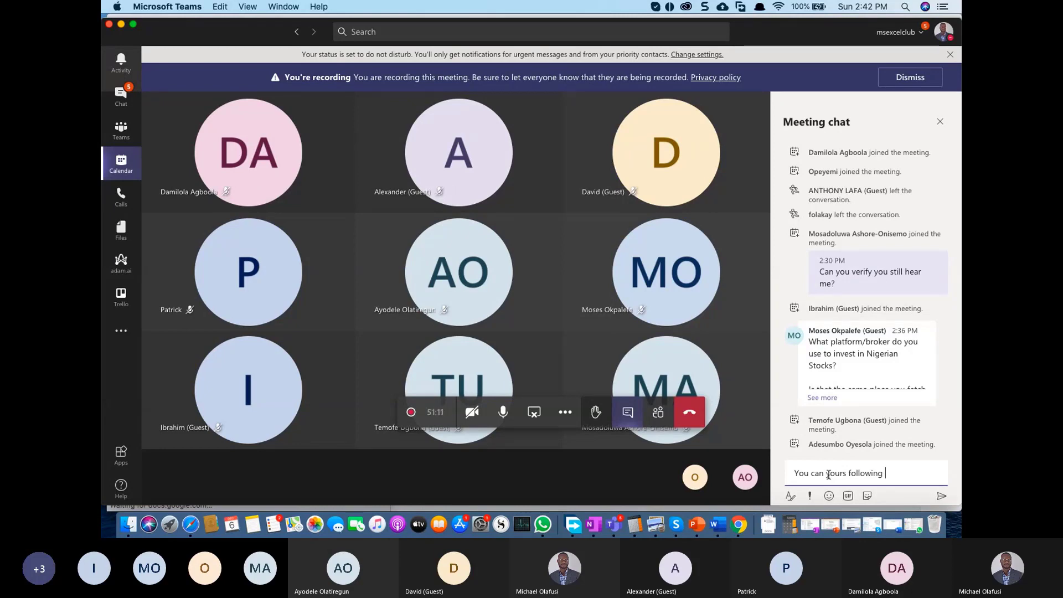
{"action": "type", "text": " thos f"}
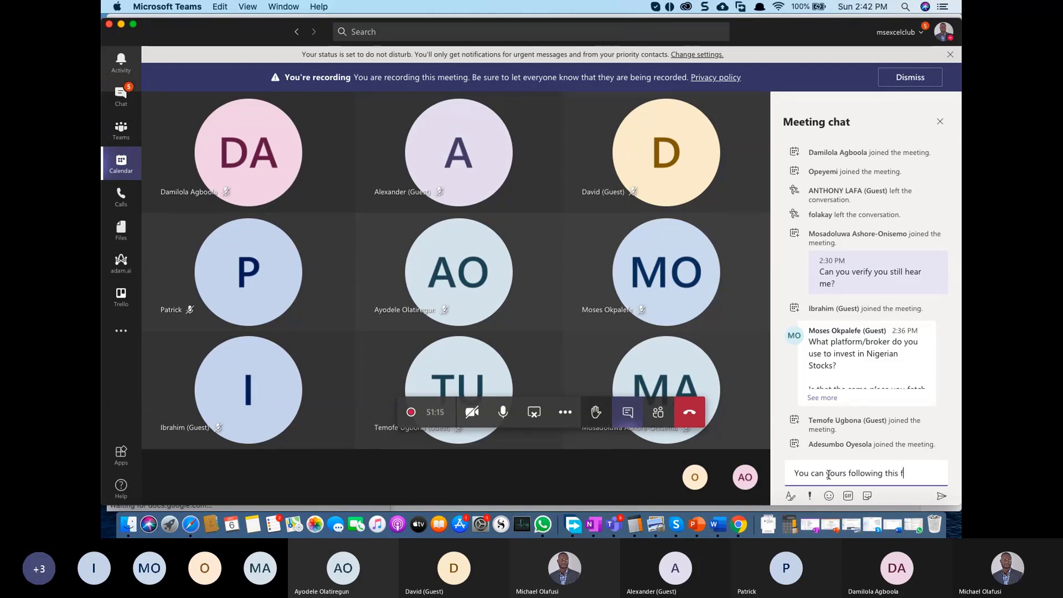
{"action": "type", "text": "ree to use te"}
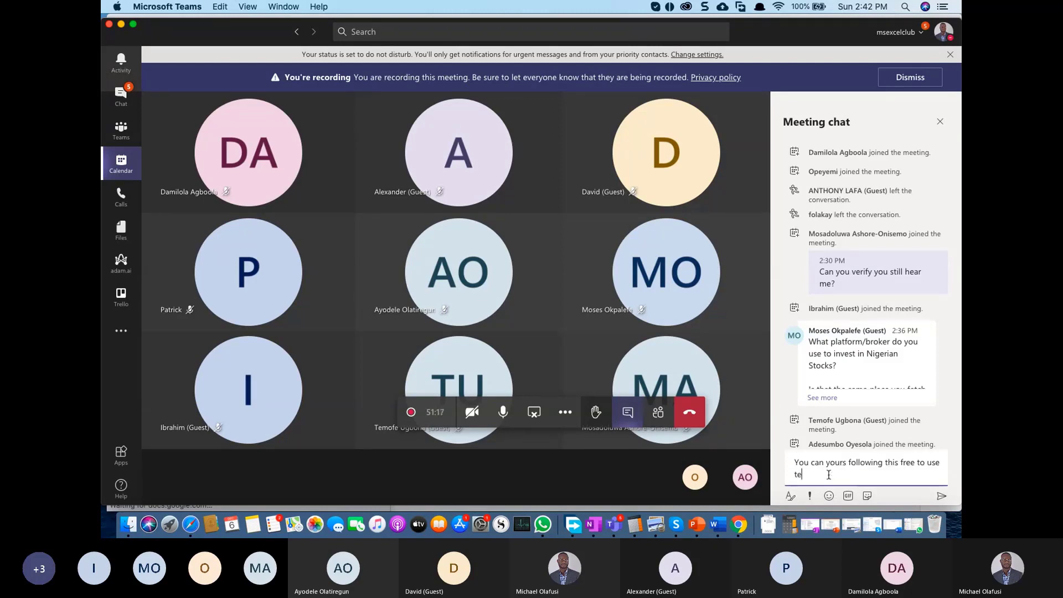
{"action": "type", "text": "mplate"}
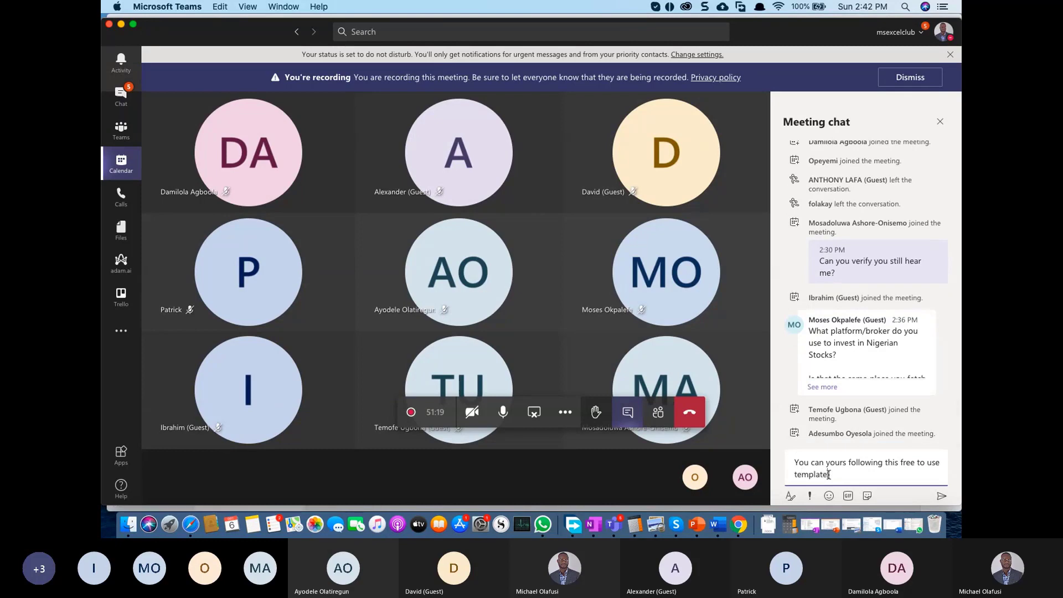
{"action": "key", "text": "shift+Return"}
{"action": "key", "text": "super+v"}
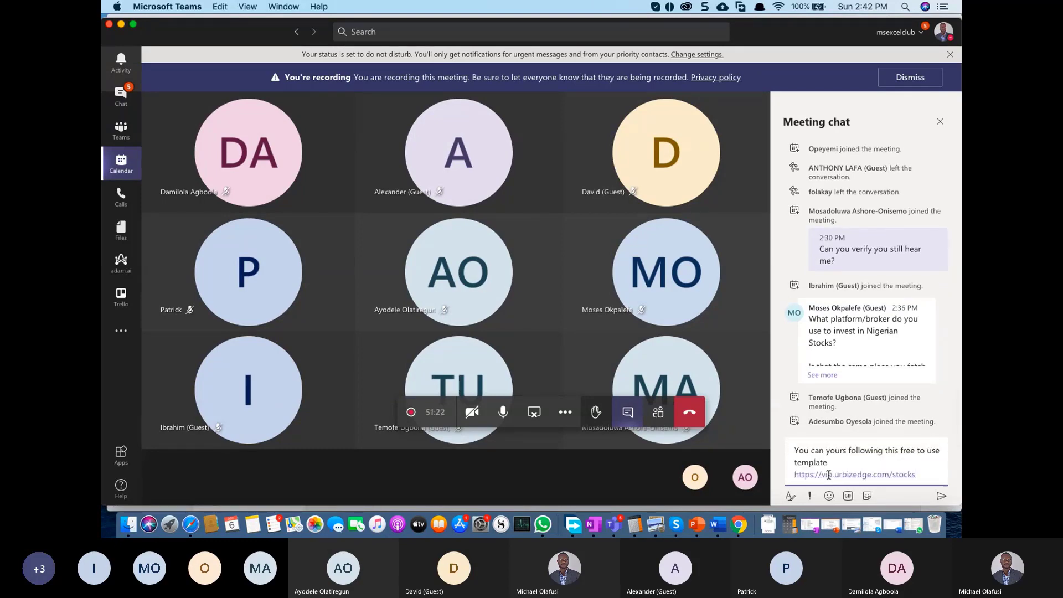
{"action": "key", "text": "Return"}
{"action": "key", "text": "super+Tab"}
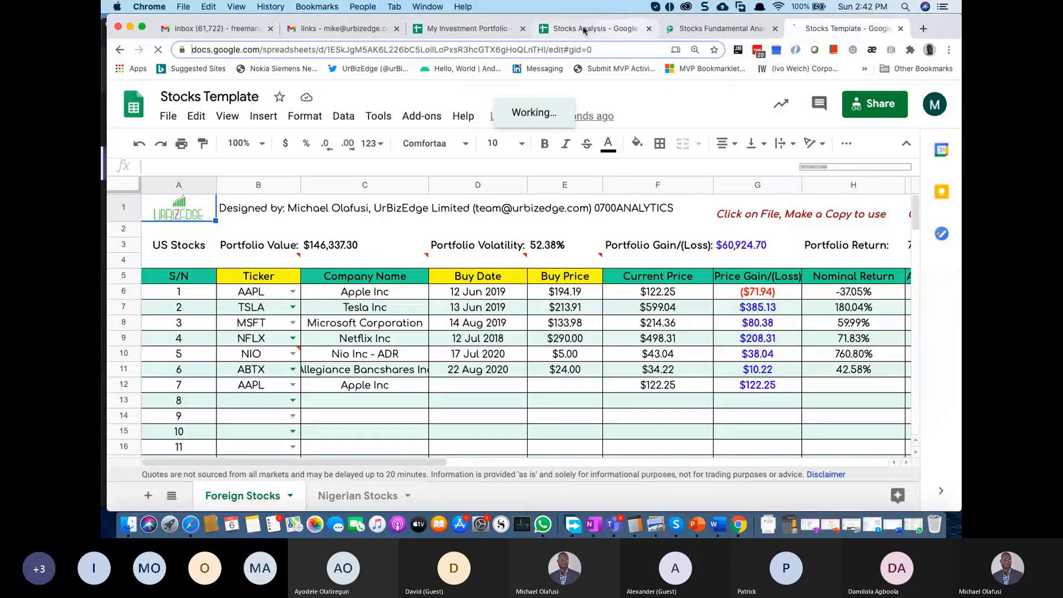
Step: In My Investment Portfolio, inspect the IYT name and SHY price formulas and select the Price Gain/(Loss) column
{"action": "left_click", "coordinate": [583, 30]}
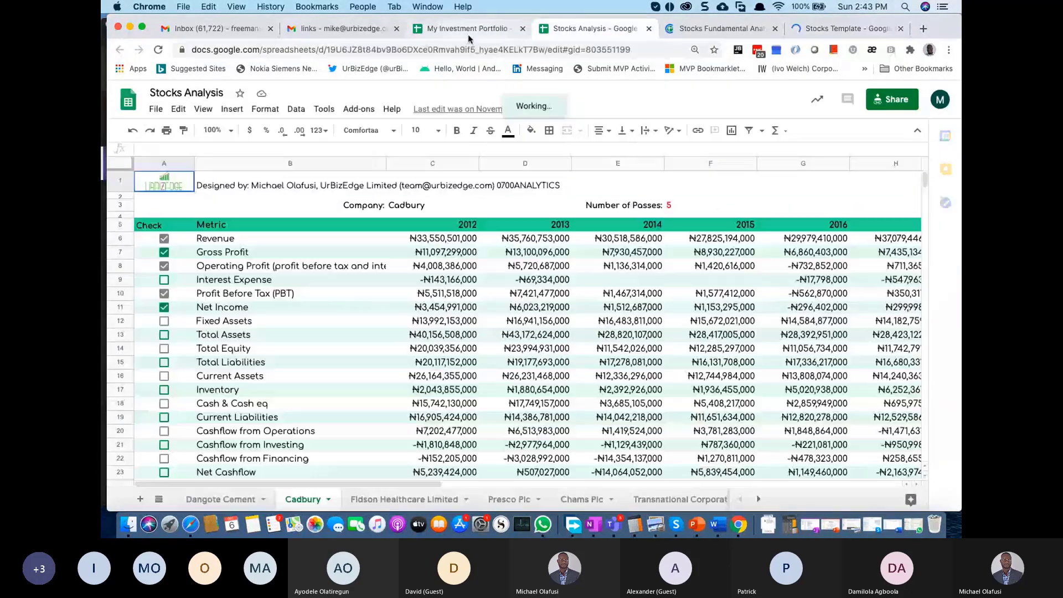
{"action": "left_click", "coordinate": [468, 34]}
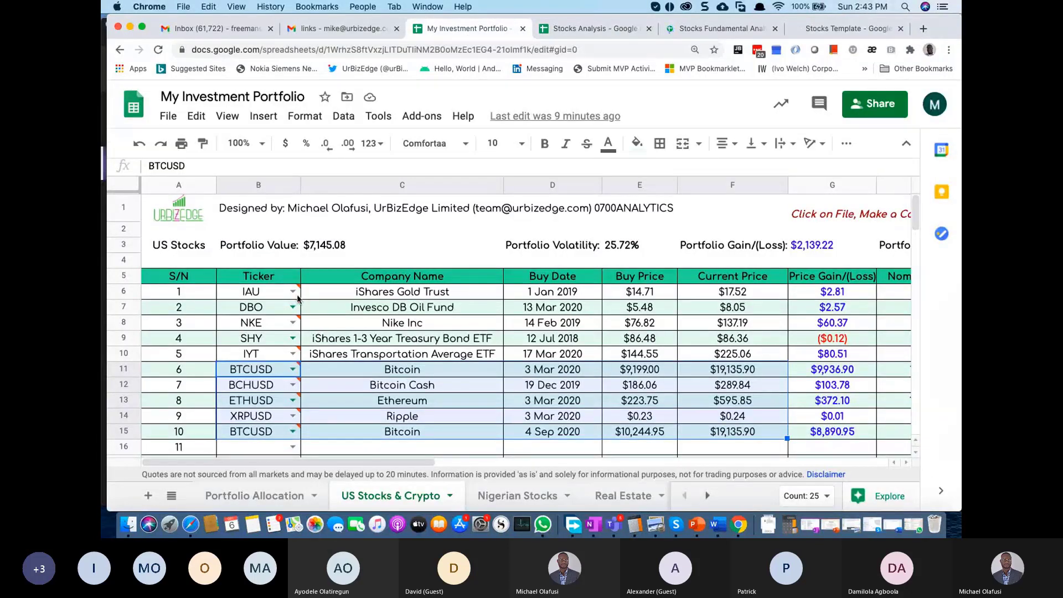
{"action": "left_click", "coordinate": [433, 359]}
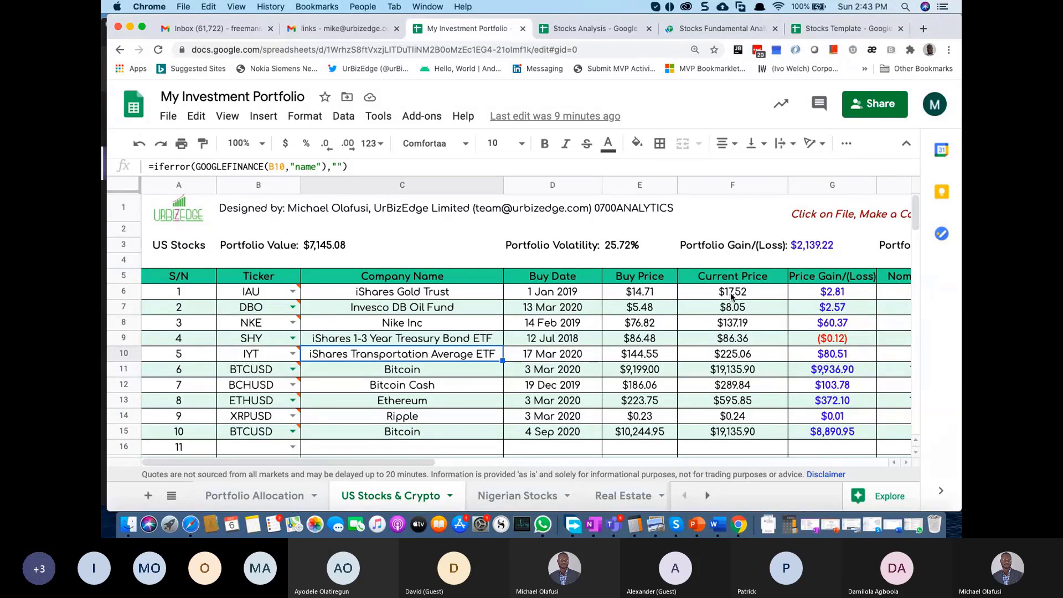
{"action": "left_click", "coordinate": [738, 338]}
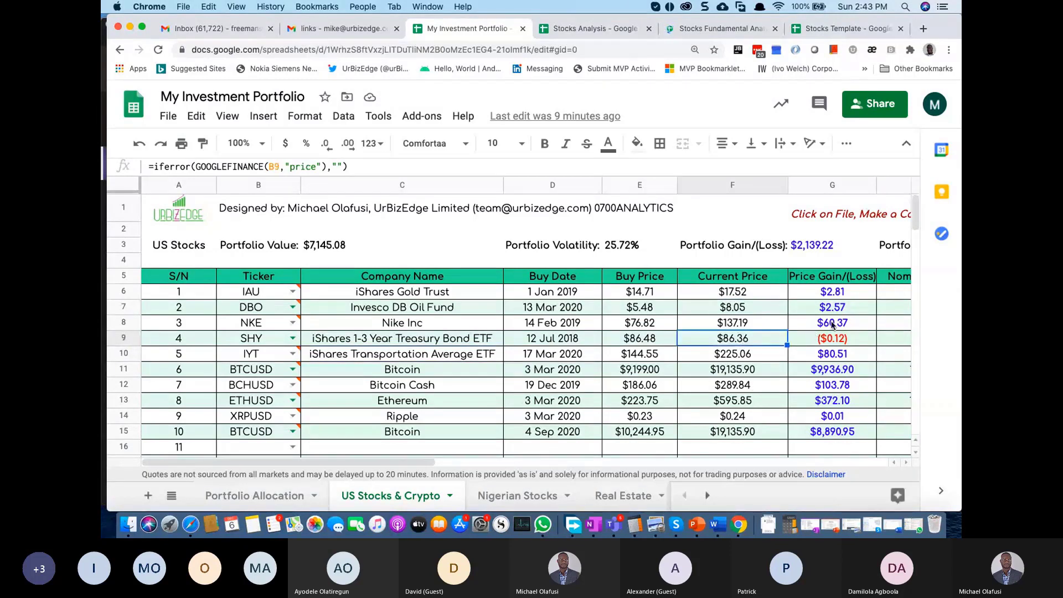
{"action": "left_click_drag", "start_coordinate": [828, 279], "coordinate": [835, 429]}
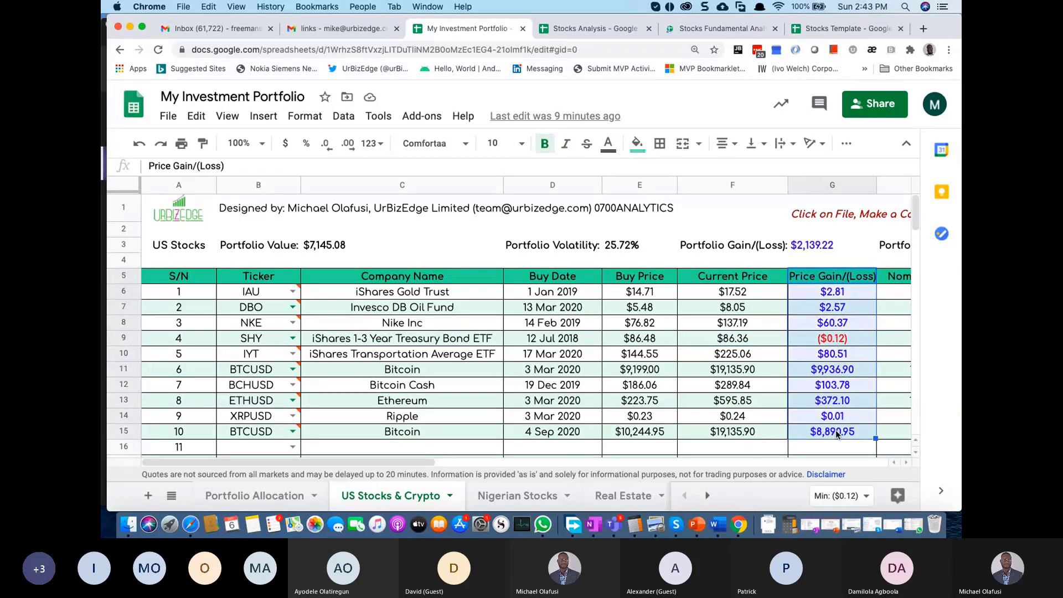
{"action": "key", "text": "Right"}
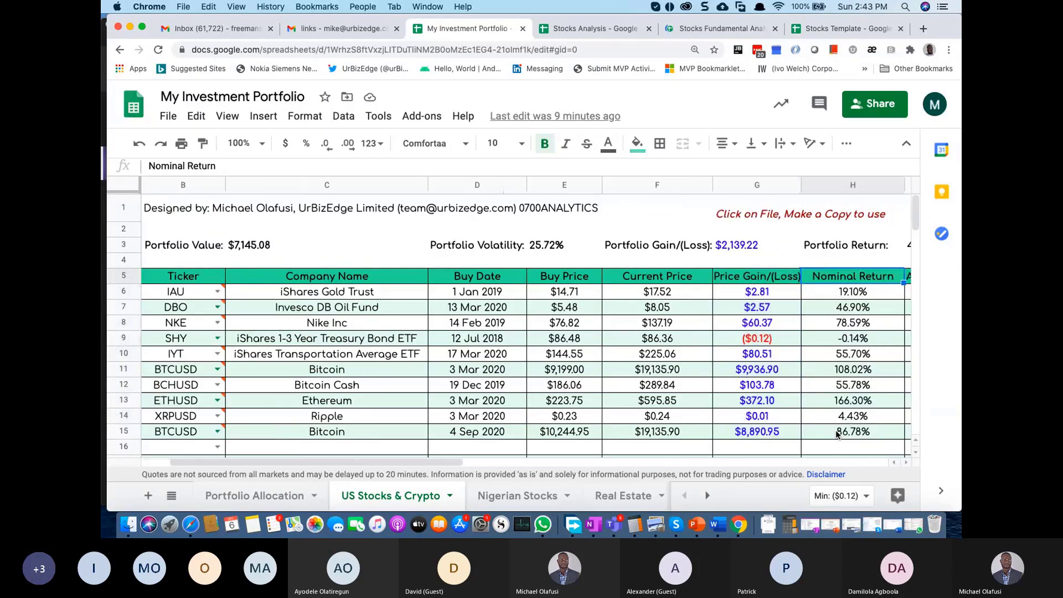
{"action": "key", "text": "Right"}
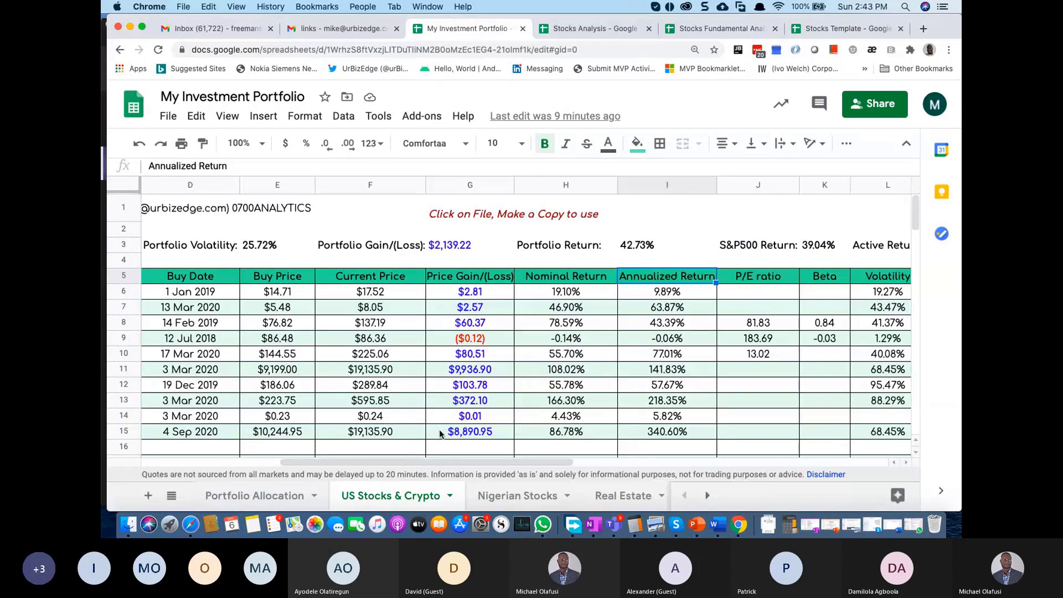
{"action": "left_click", "coordinate": [672, 279]}
{"action": "left_click_drag", "start_coordinate": [672, 280], "coordinate": [670, 433]}
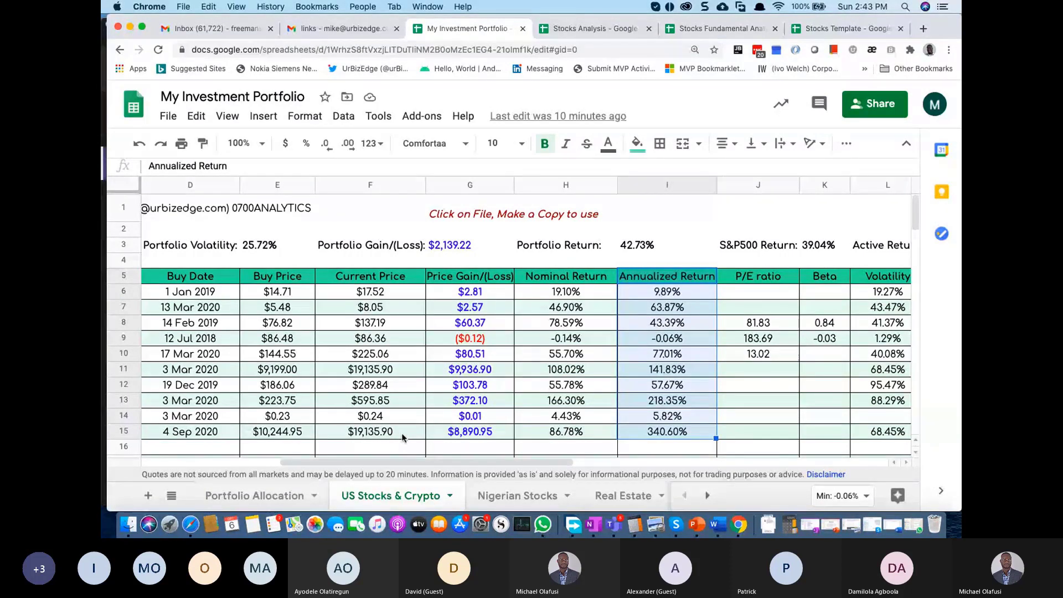
{"action": "left_click", "coordinate": [469, 434]}
{"action": "left_click", "coordinate": [570, 434]}
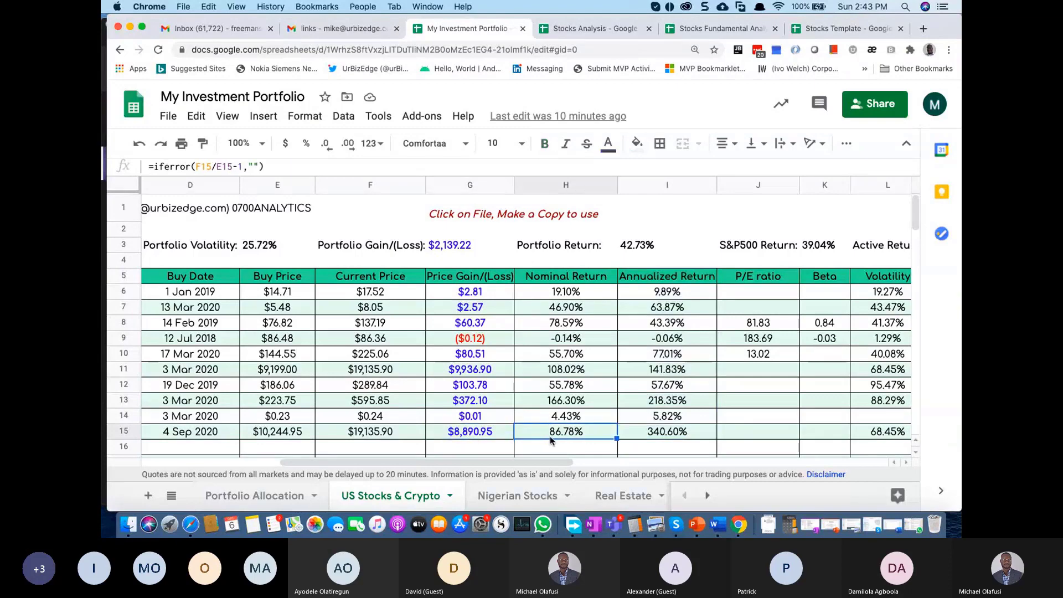
{"action": "scroll", "coordinate": [460, 418], "scroll_direction": "left", "scroll_amount": 5}
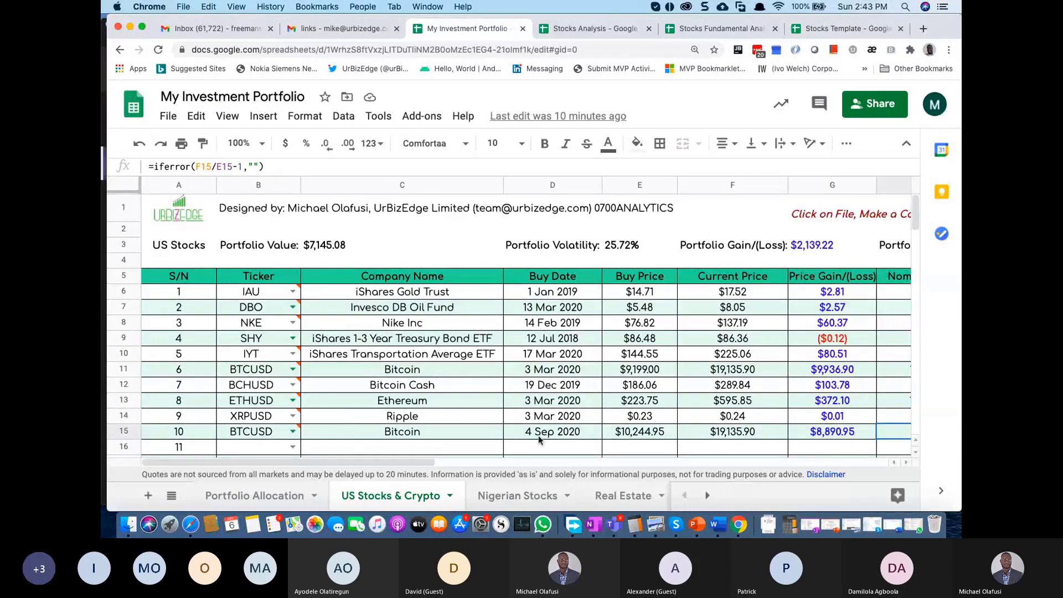
{"action": "left_click", "coordinate": [540, 435]}
{"action": "scroll", "coordinate": [539, 438], "scroll_direction": "right", "scroll_amount": 8}
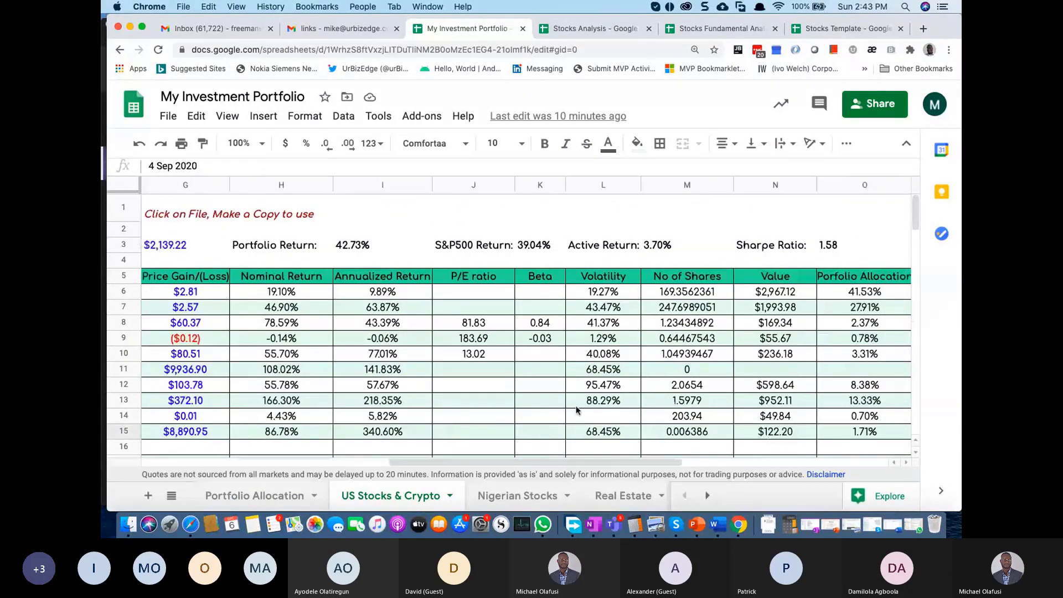
{"action": "scroll", "coordinate": [576, 410], "scroll_direction": "left", "scroll_amount": 3}
{"action": "scroll", "coordinate": [575, 409], "scroll_direction": "right", "scroll_amount": 3}
{"action": "scroll", "coordinate": [575, 409], "scroll_direction": "left", "scroll_amount": 1}
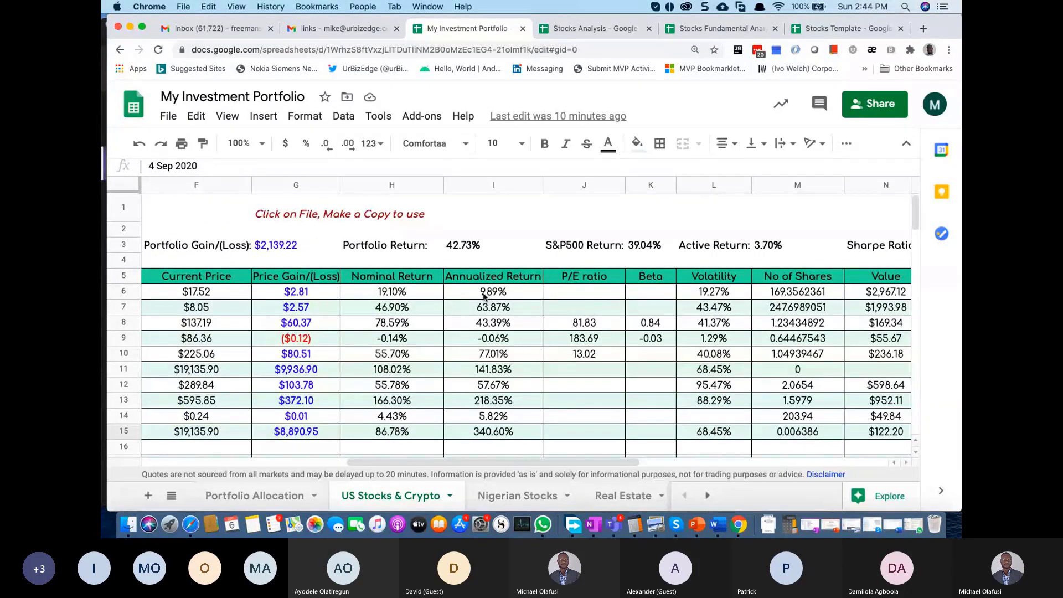
{"action": "left_click_drag", "start_coordinate": [296, 291], "coordinate": [308, 430]}
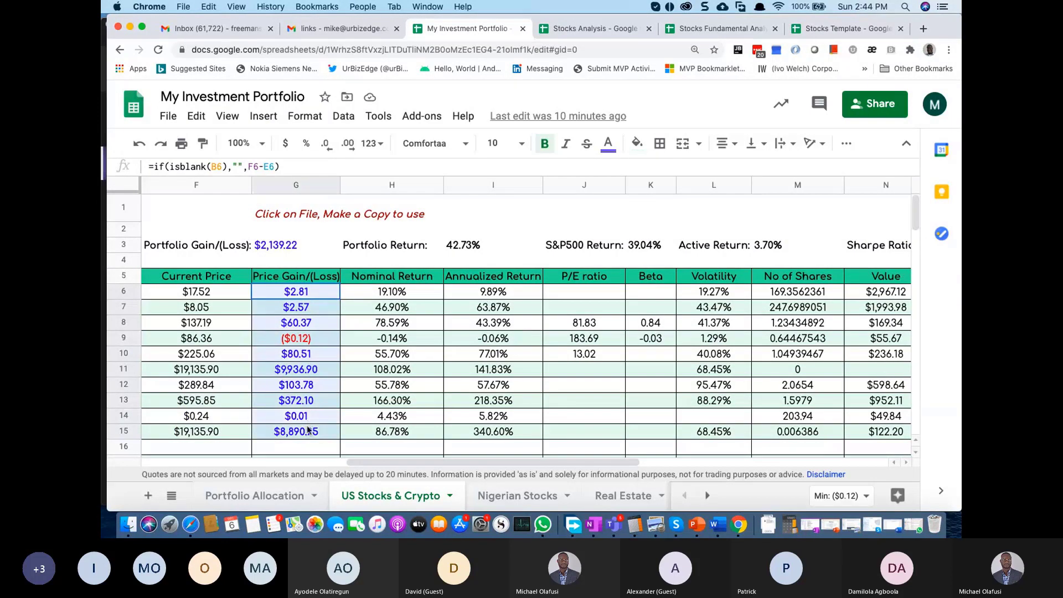
{"action": "left_click_drag", "start_coordinate": [394, 293], "coordinate": [410, 433]}
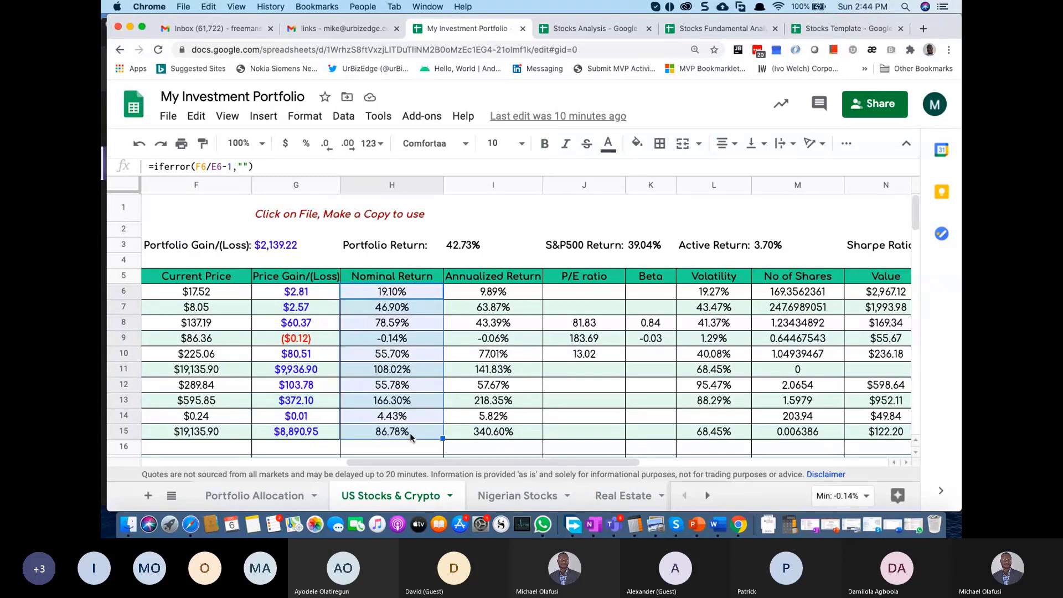
{"action": "left_click", "coordinate": [375, 402]}
{"action": "scroll", "coordinate": [375, 402], "scroll_direction": "left", "scroll_amount": 10}
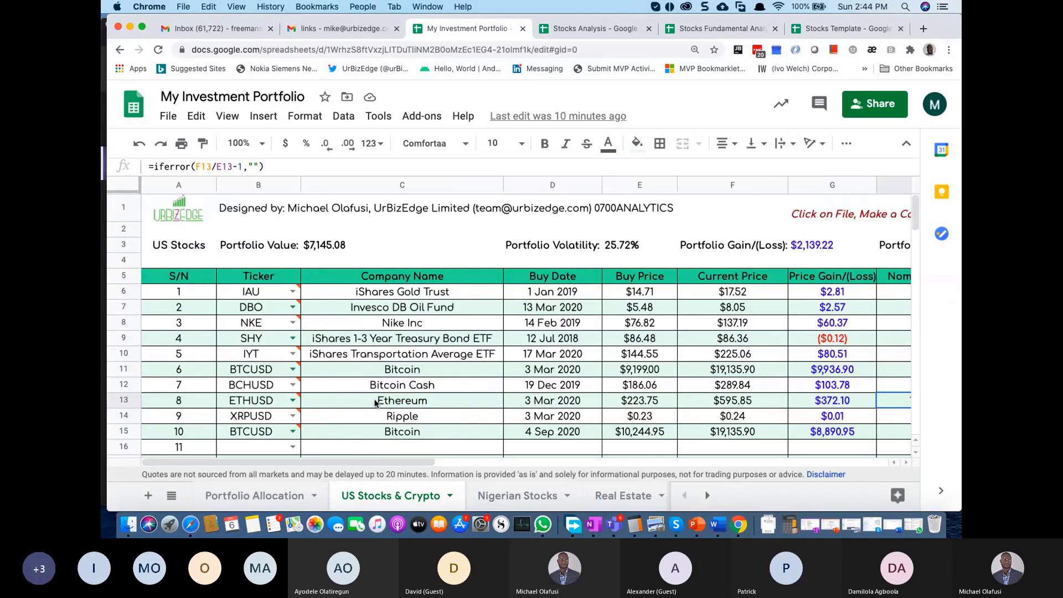
{"action": "scroll", "coordinate": [532, 403], "scroll_direction": "right", "scroll_amount": 10}
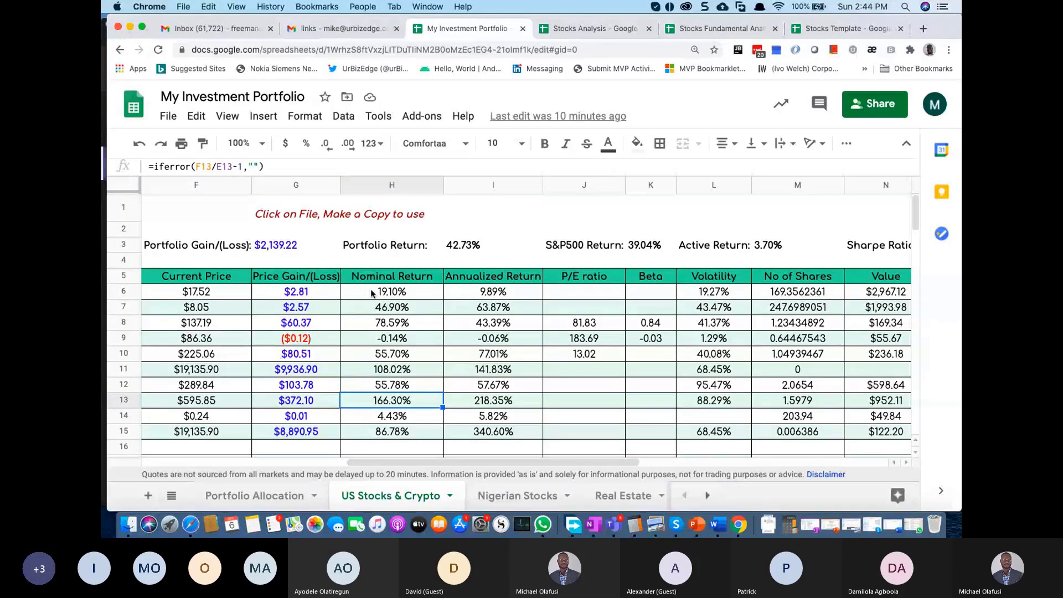
{"action": "left_click_drag", "start_coordinate": [494, 295], "coordinate": [498, 433]}
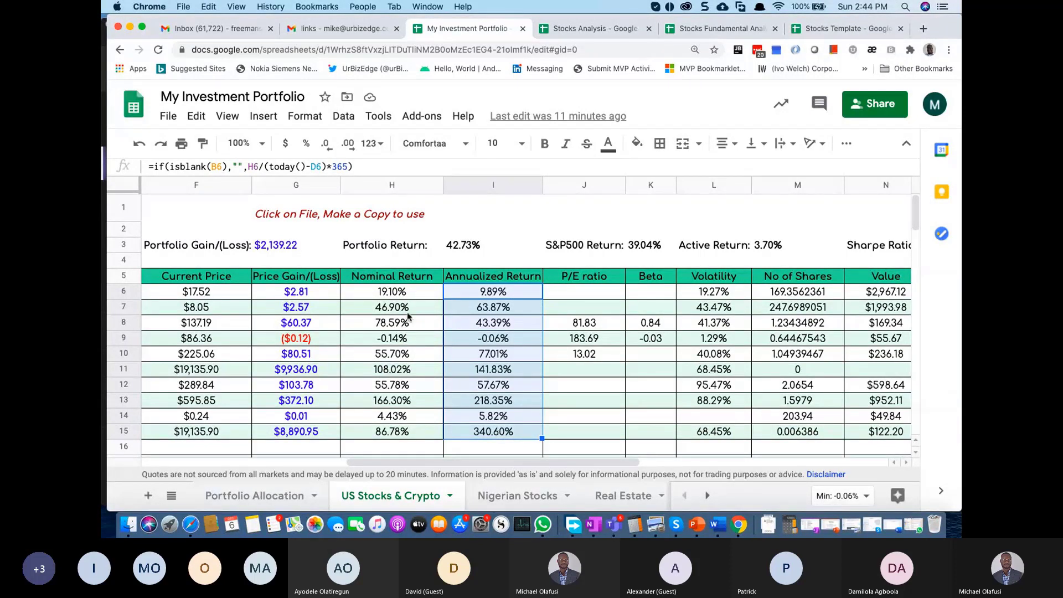
{"action": "key", "text": "Left"}
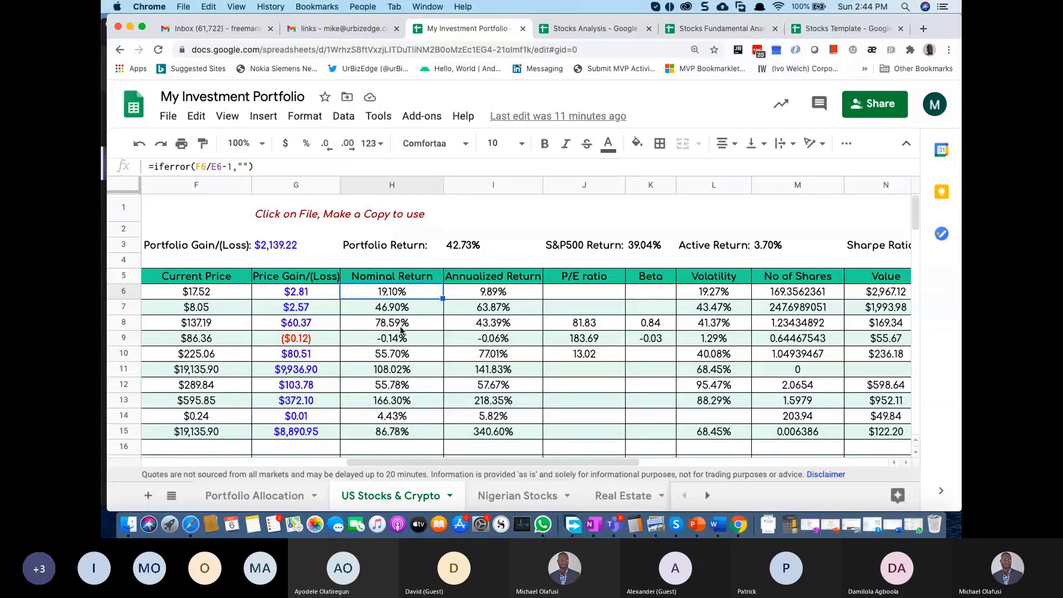
{"action": "scroll", "coordinate": [401, 331], "scroll_direction": "left", "scroll_amount": 5}
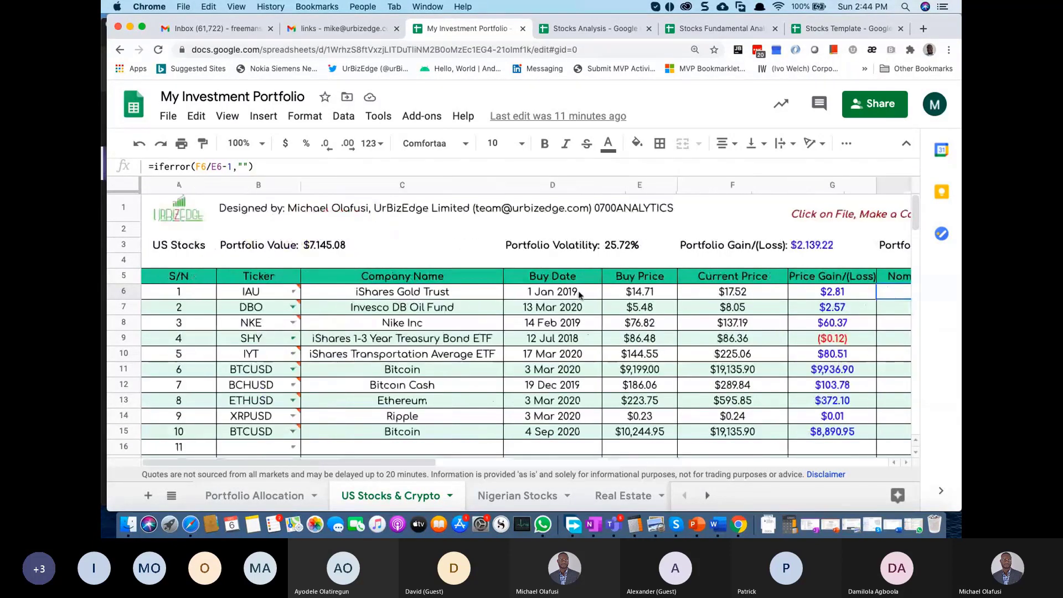
{"action": "left_click", "coordinate": [570, 296]}
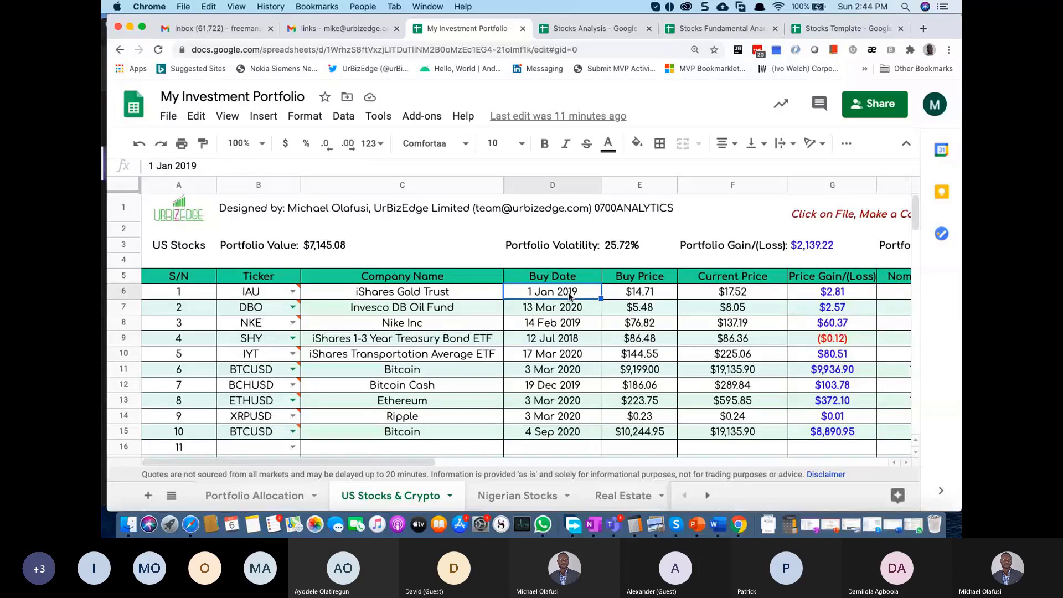
{"action": "scroll", "coordinate": [570, 296], "scroll_direction": "right", "scroll_amount": 4}
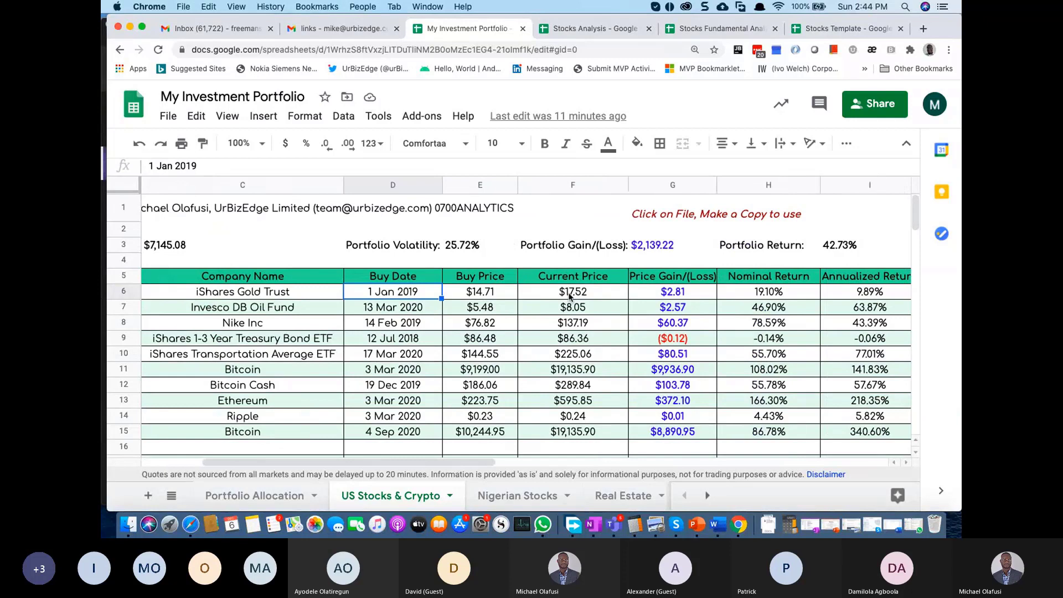
{"action": "scroll", "coordinate": [570, 296], "scroll_direction": "right", "scroll_amount": 3}
{"action": "left_click", "coordinate": [691, 293]}
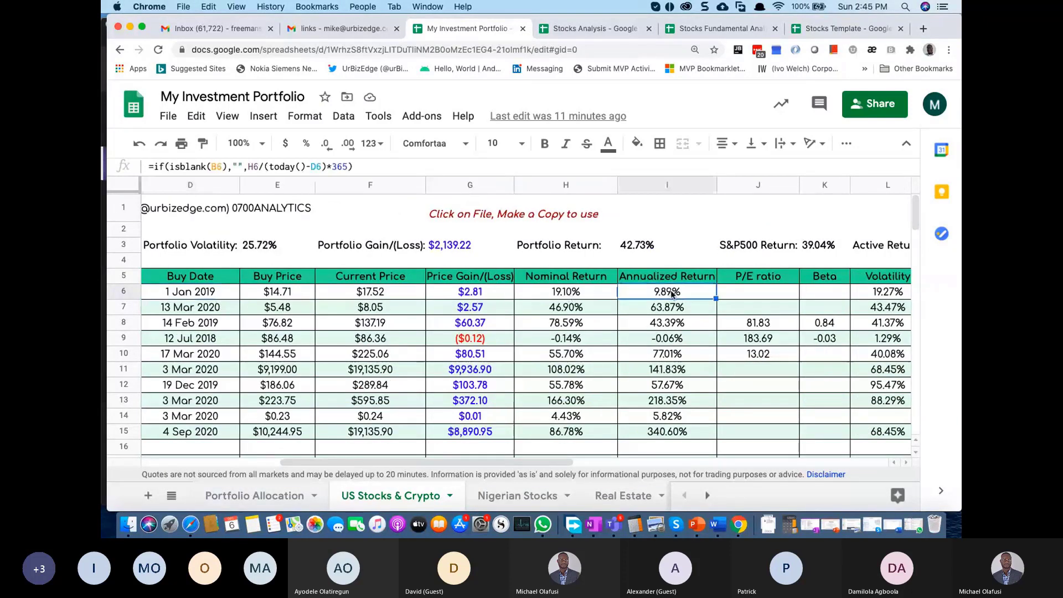
{"action": "left_click", "coordinate": [550, 314]}
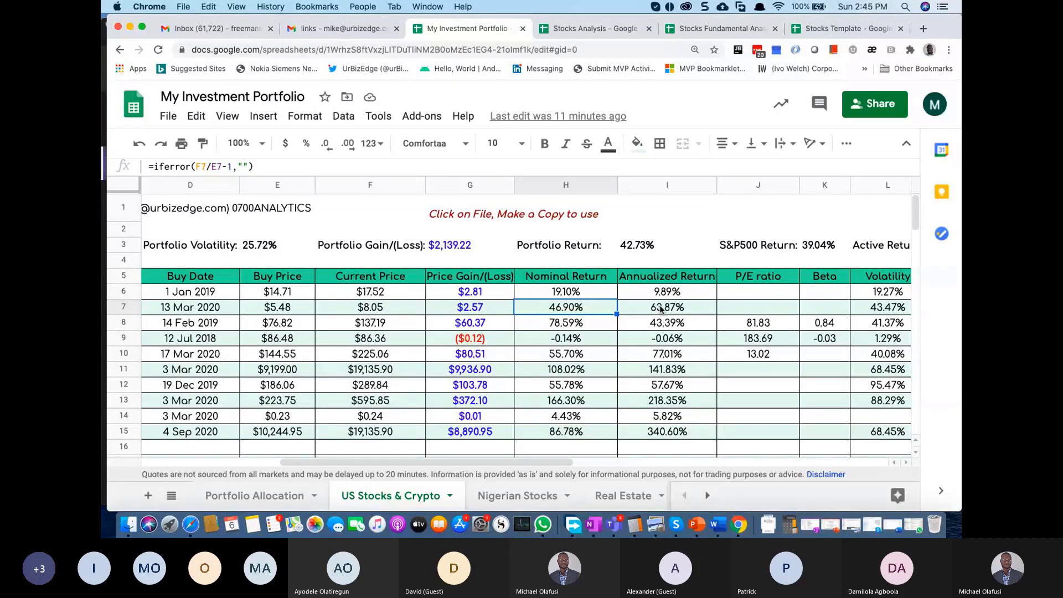
{"action": "scroll", "coordinate": [484, 312], "scroll_direction": "left", "scroll_amount": 5}
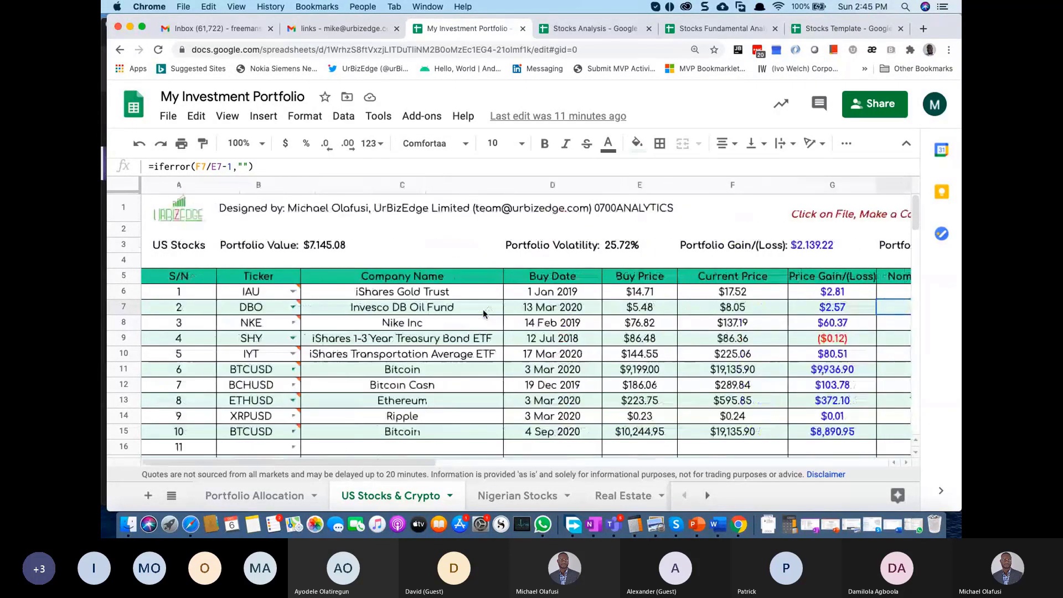
{"action": "left_click", "coordinate": [545, 311]}
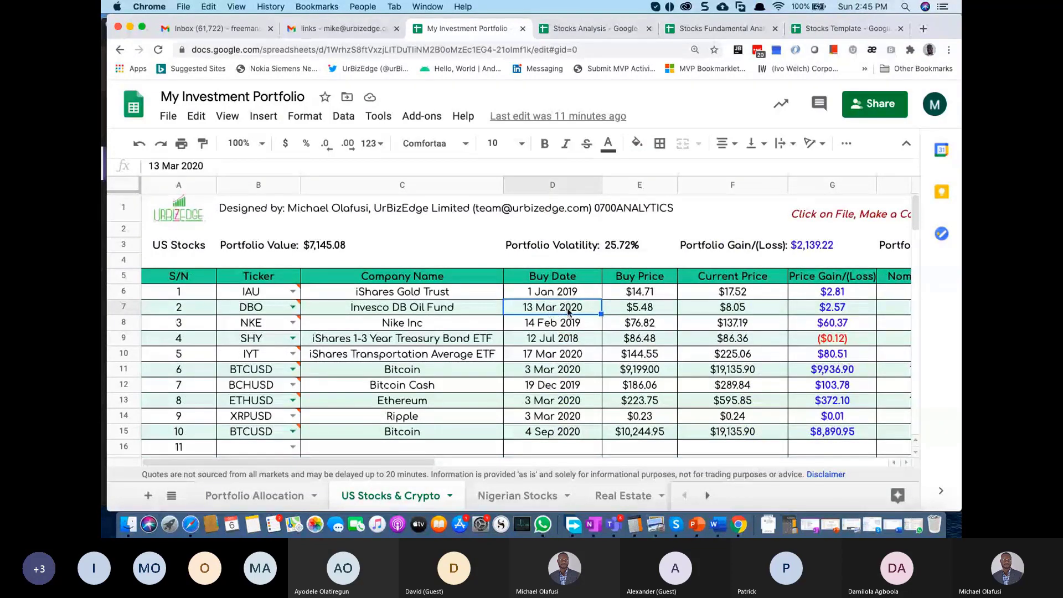
{"action": "scroll", "coordinate": [568, 312], "scroll_direction": "right", "scroll_amount": 5}
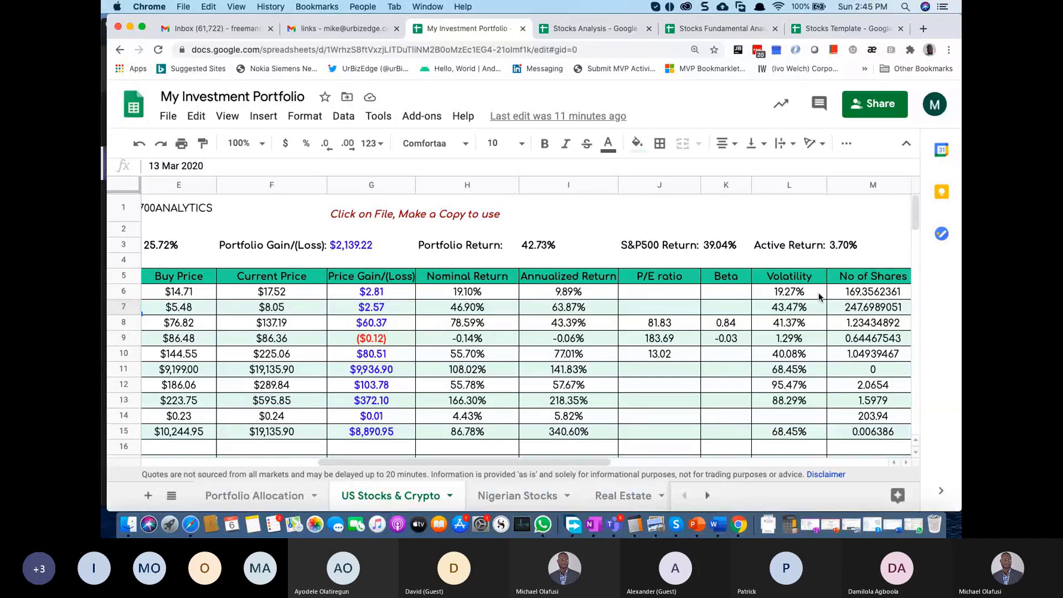
{"action": "left_click_drag", "start_coordinate": [683, 280], "coordinate": [673, 432]}
{"action": "left_click_drag", "start_coordinate": [731, 283], "coordinate": [733, 415]}
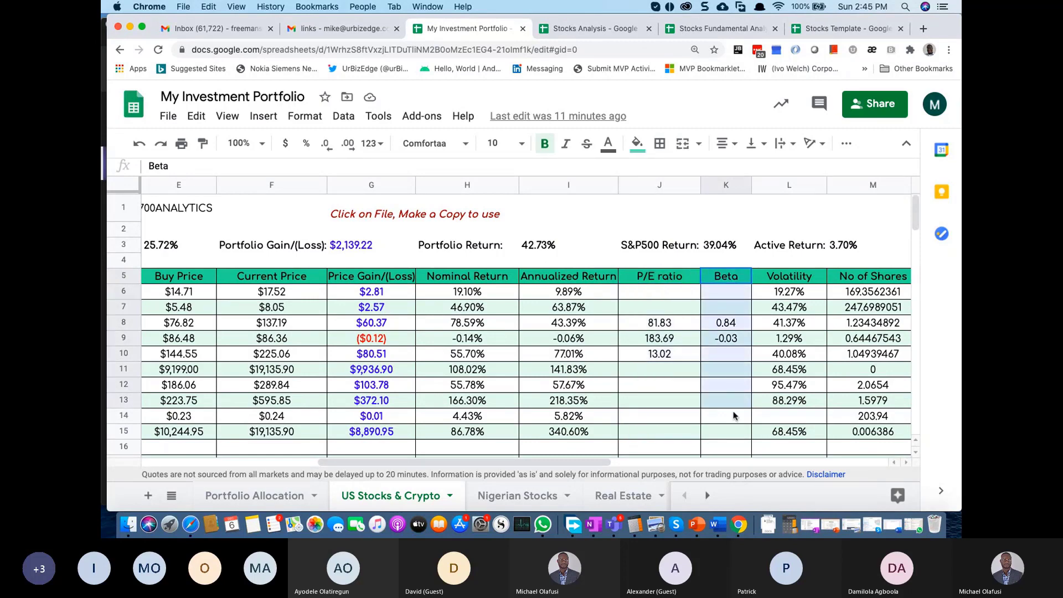
{"action": "left_click_drag", "start_coordinate": [788, 277], "coordinate": [792, 438]}
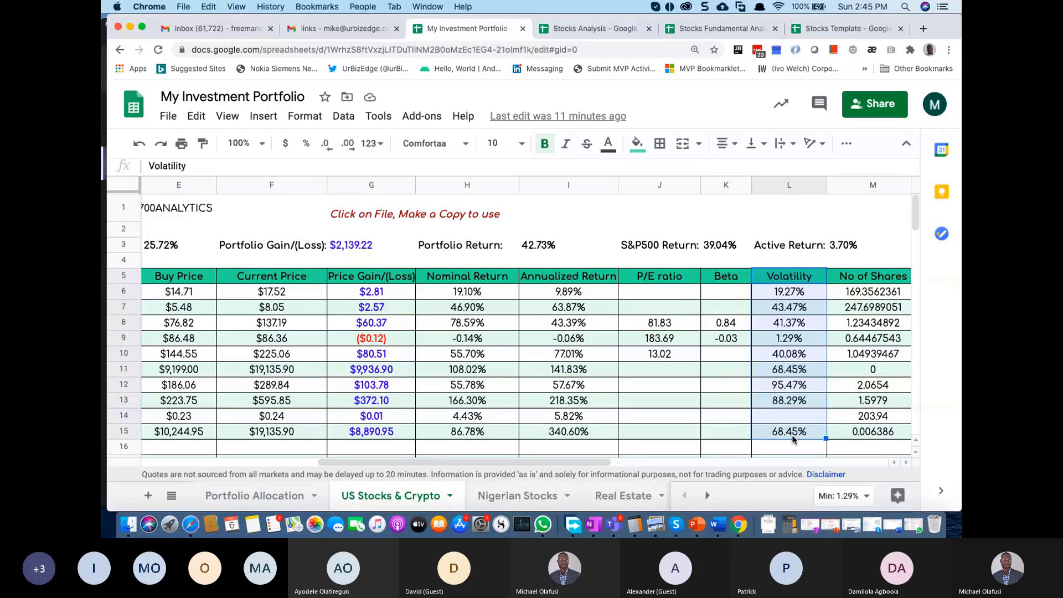
{"action": "scroll", "coordinate": [791, 435], "scroll_direction": "right", "scroll_amount": 2}
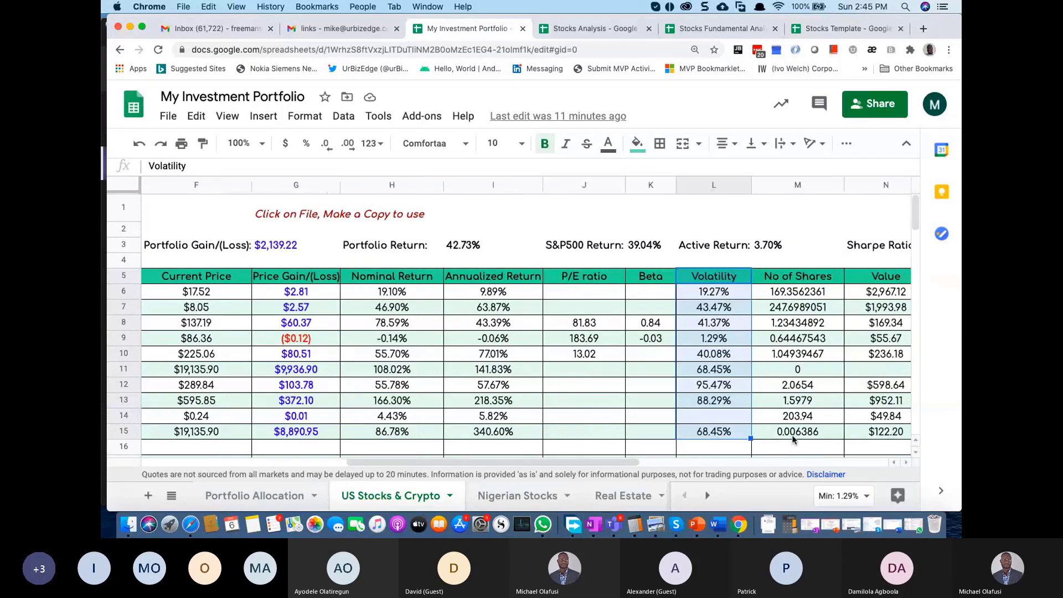
{"action": "scroll", "coordinate": [744, 404], "scroll_direction": "right", "scroll_amount": 2}
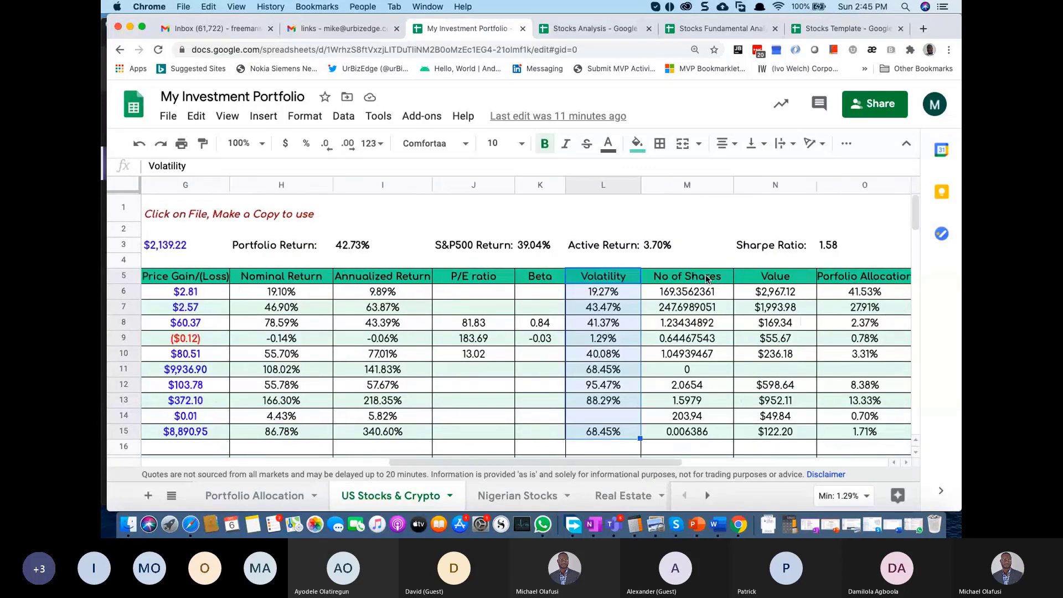
{"action": "left_click_drag", "start_coordinate": [709, 279], "coordinate": [700, 437]}
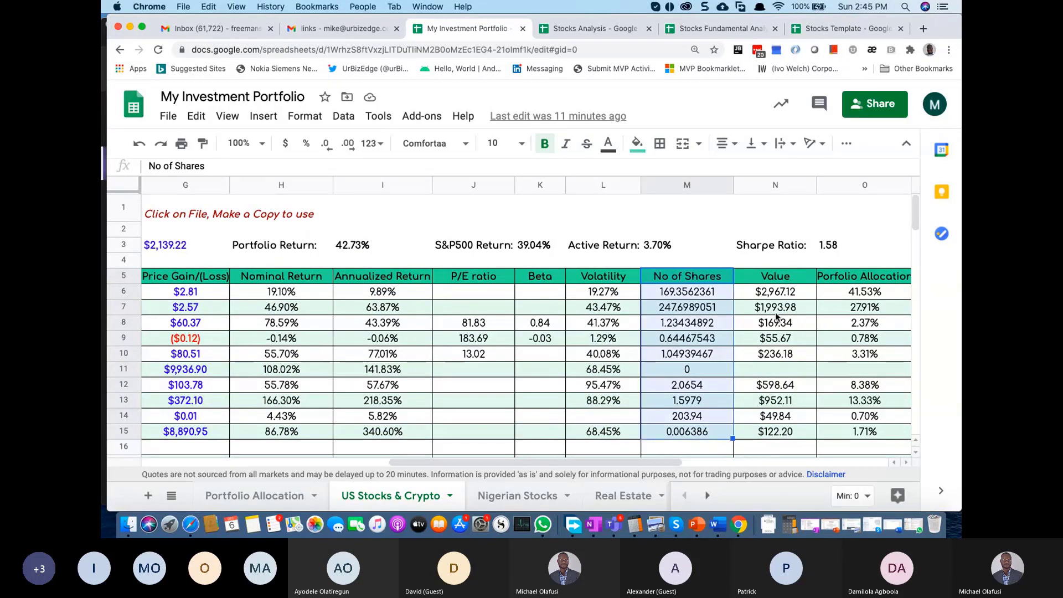
{"action": "left_click_drag", "start_coordinate": [775, 277], "coordinate": [782, 427]}
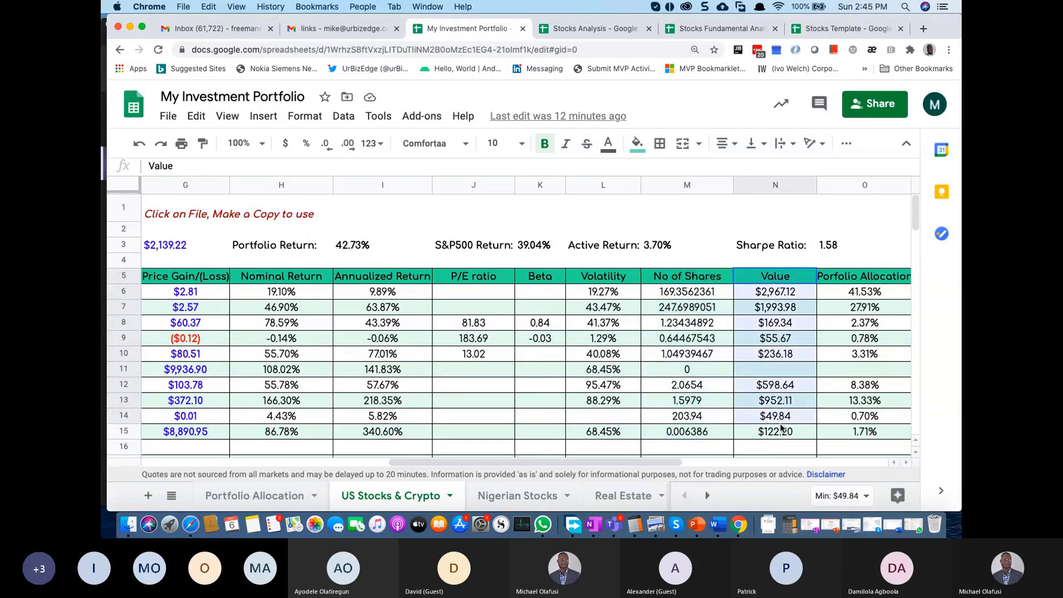
{"action": "scroll", "coordinate": [782, 427], "scroll_direction": "right", "scroll_amount": 6}
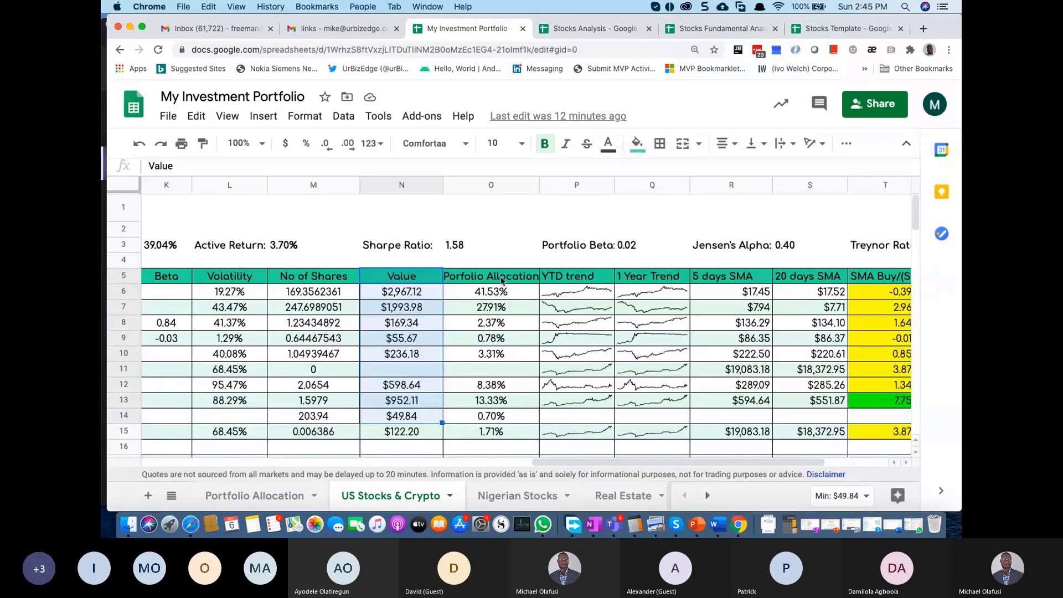
{"action": "left_click_drag", "start_coordinate": [496, 279], "coordinate": [495, 434]}
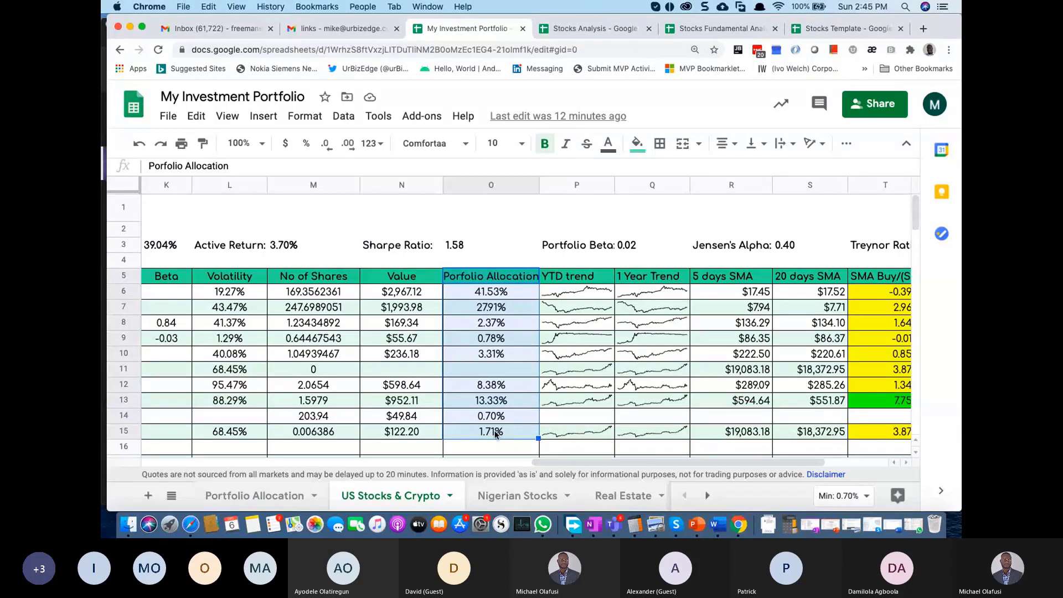
{"action": "left_click", "coordinate": [487, 296]}
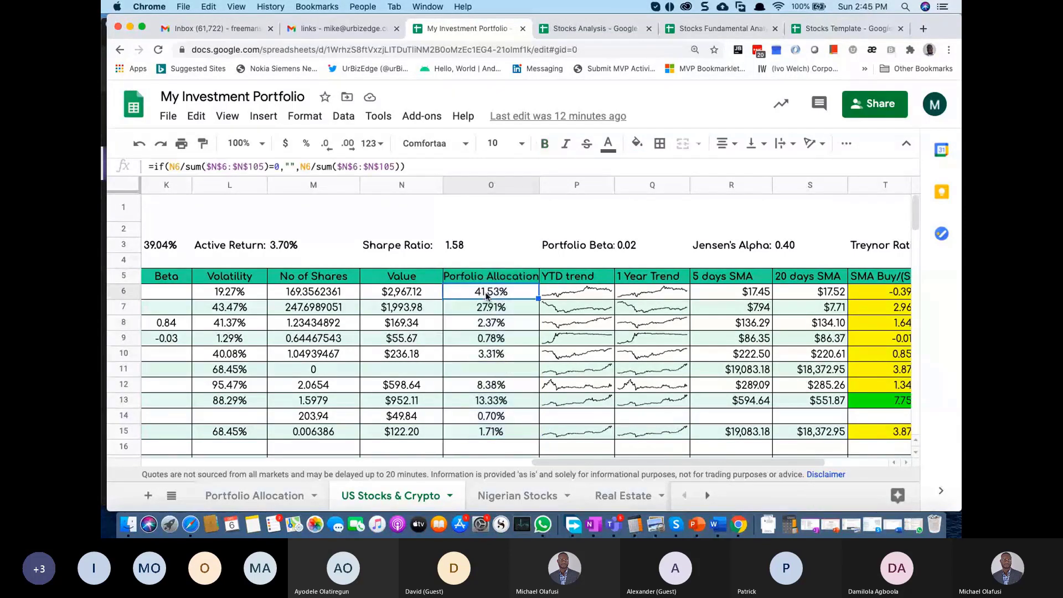
{"action": "left_click", "coordinate": [502, 311]}
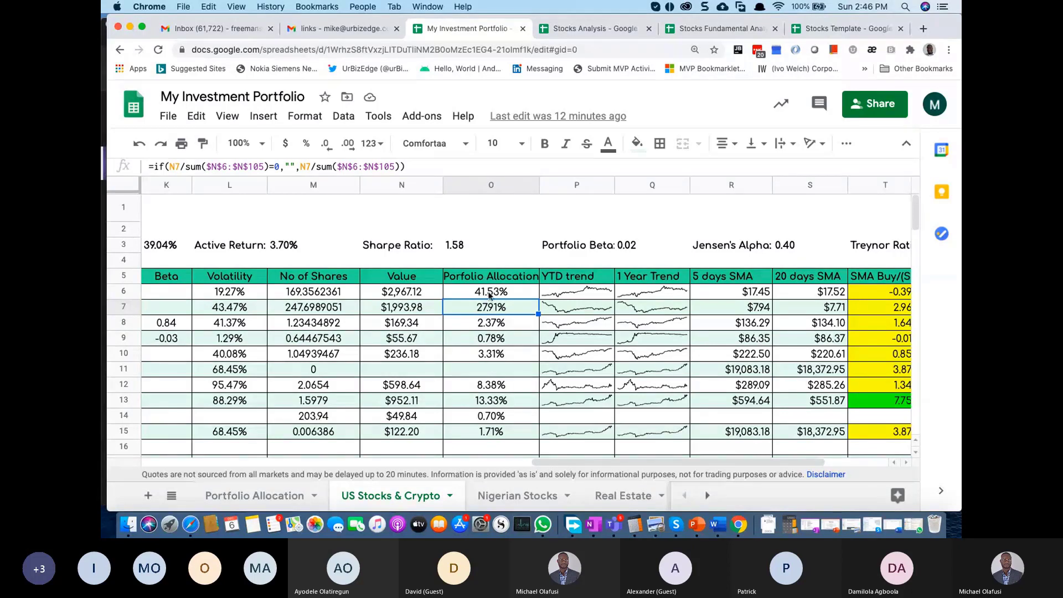
{"action": "left_click", "coordinate": [489, 295]}
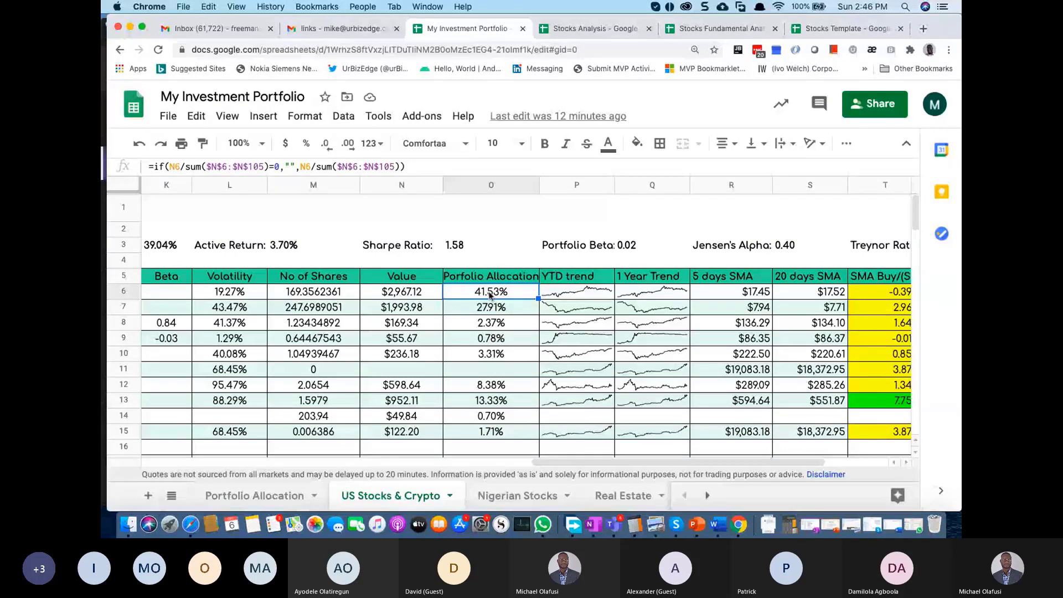
{"action": "left_click", "coordinate": [501, 311]}
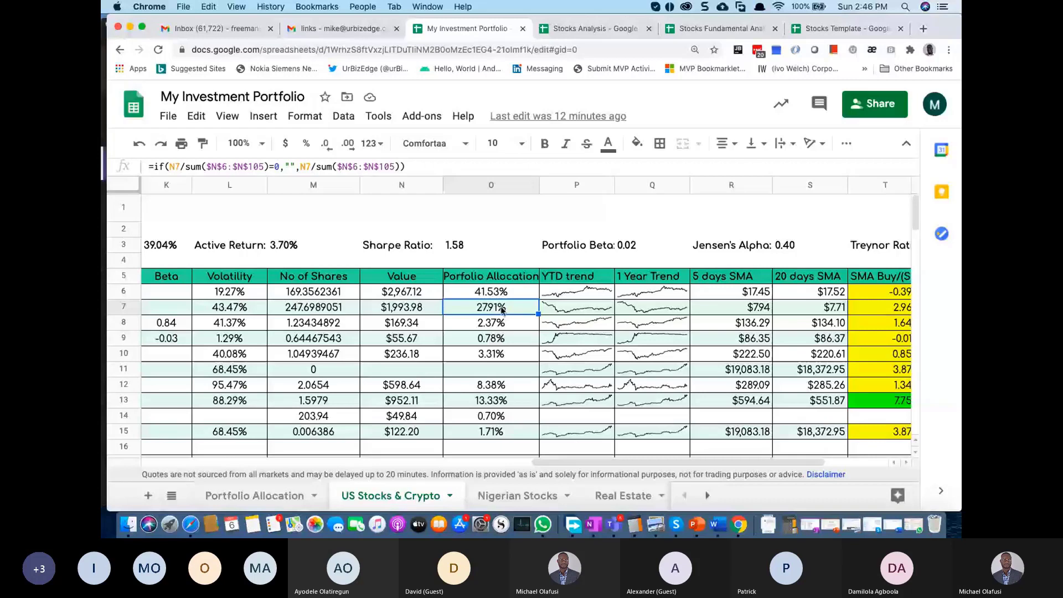
{"action": "scroll", "coordinate": [503, 310], "scroll_direction": "right", "scroll_amount": 5}
{"action": "left_click", "coordinate": [658, 243]}
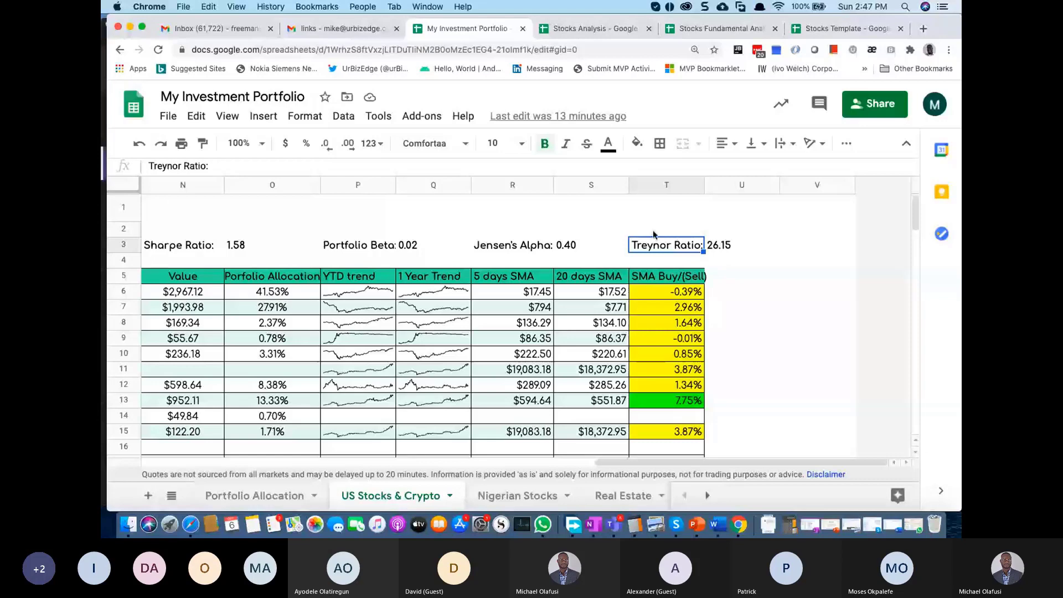
{"action": "key", "text": "super+6"}
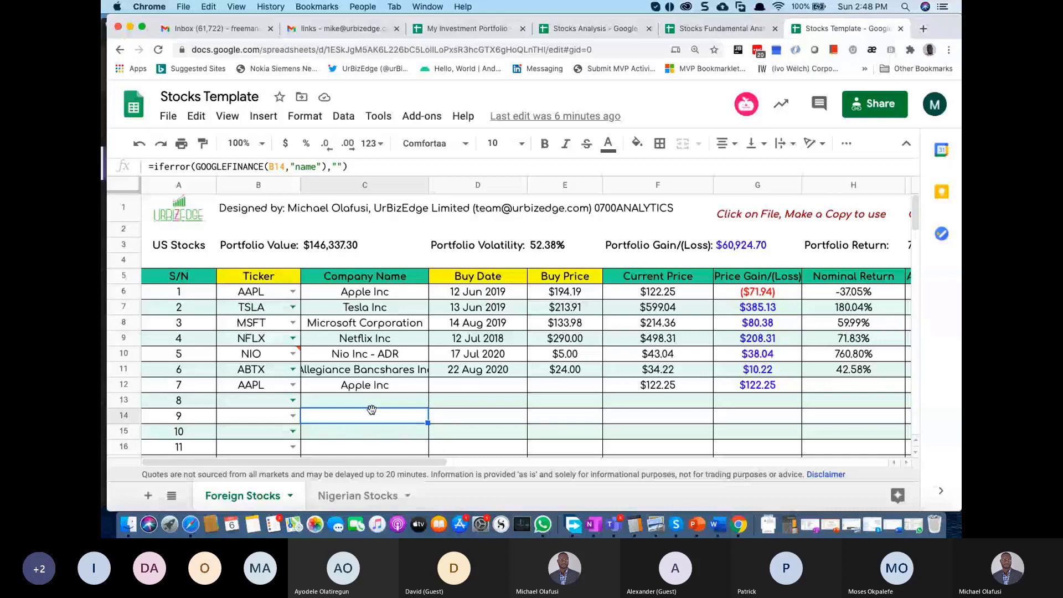
Step: Show the Stocks Template's Nigerian Stocks sheet, valued at ₦5,121,136
{"action": "key", "text": "alt+Down"}
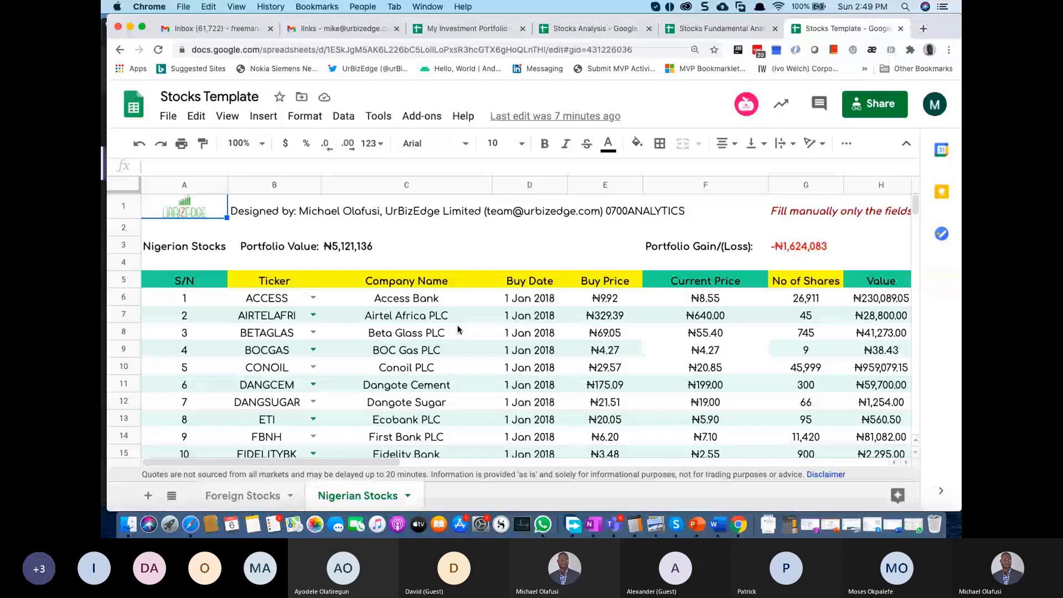
{"action": "left_click", "coordinate": [922, 29]}
Step: Search Google for 'excel online' and open the Microsoft Excel result
{"action": "type", "text": "excel online"}
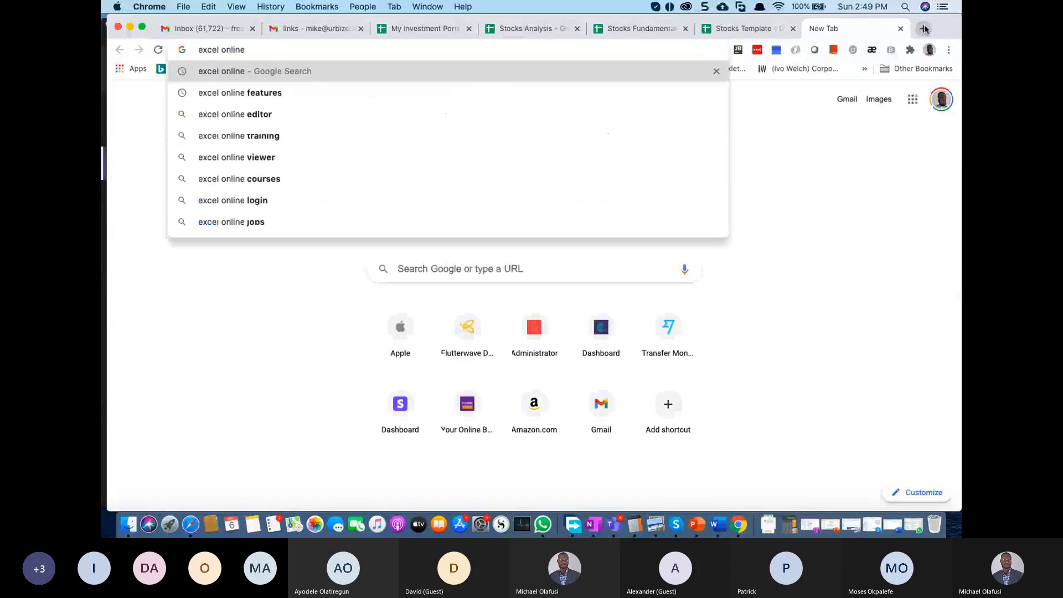
{"action": "key", "text": "Return"}
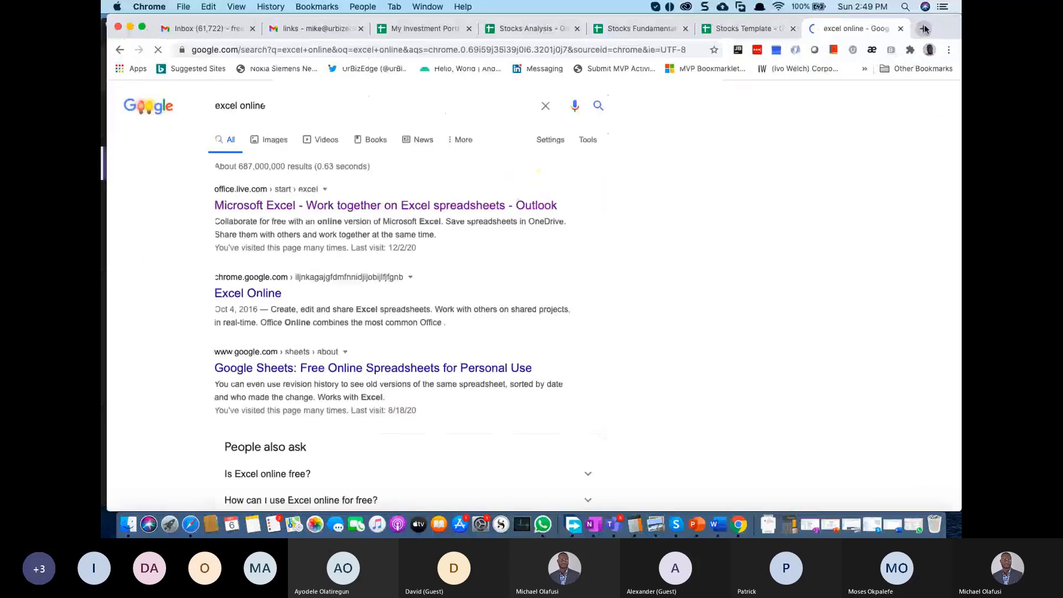
{"action": "left_click", "coordinate": [263, 206]}
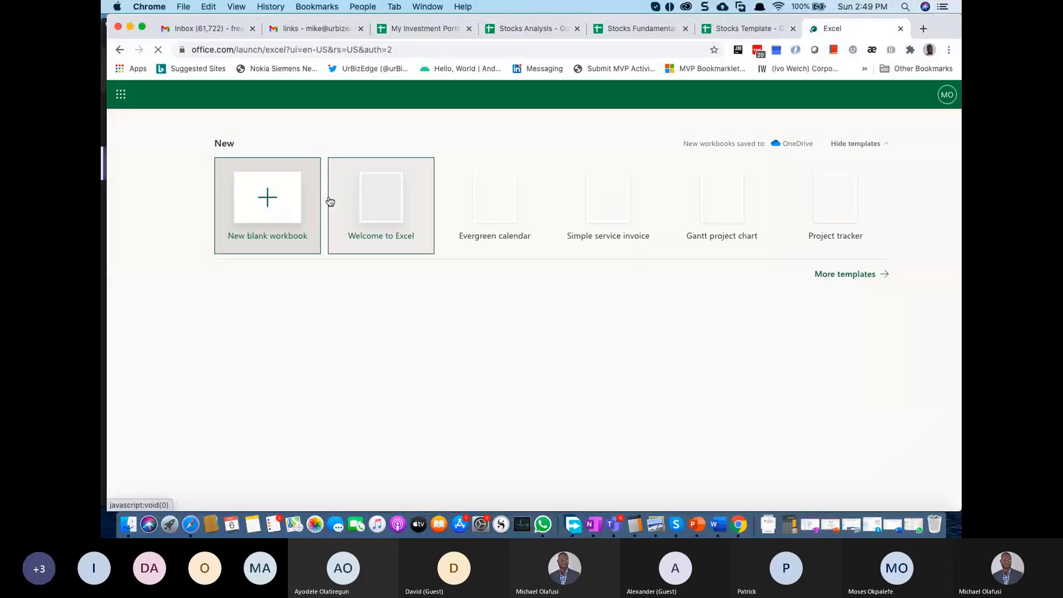
Step: Create the blank Book 4 workbook and show its Insert ribbon options
{"action": "left_click", "coordinate": [276, 215]}
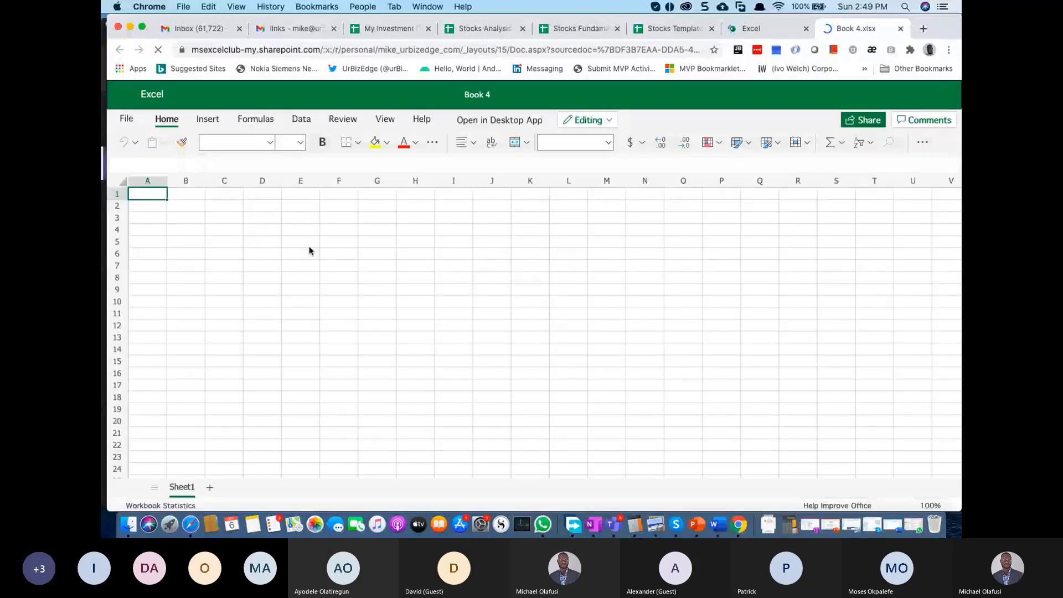
{"action": "left_click", "coordinate": [201, 118]}
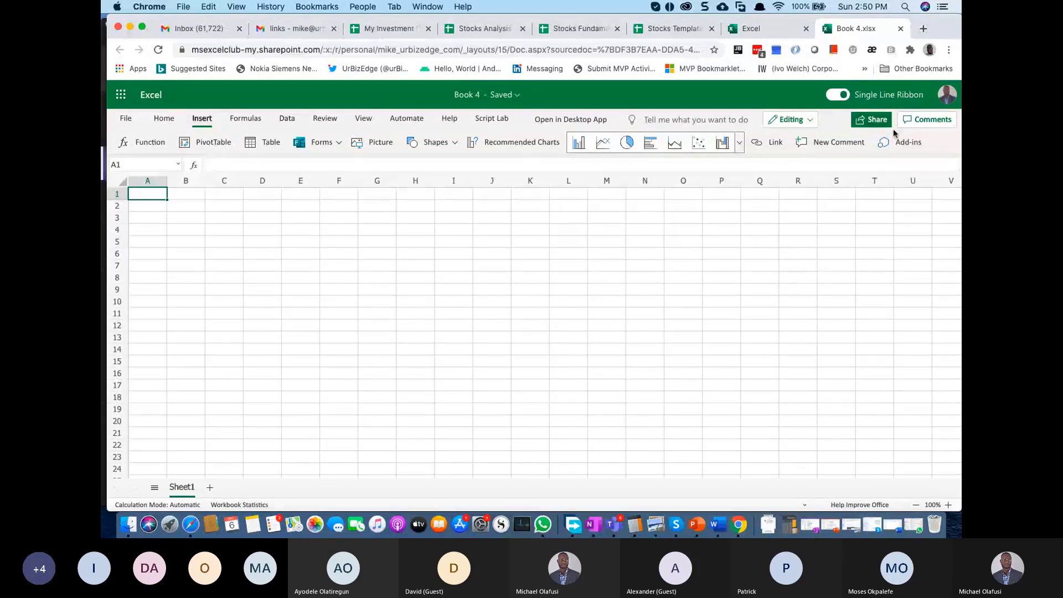
Step: Search the Office add-in store for 'nigeria' and add Nigerian Market Data, accepting its terms
{"action": "left_click", "coordinate": [905, 143]}
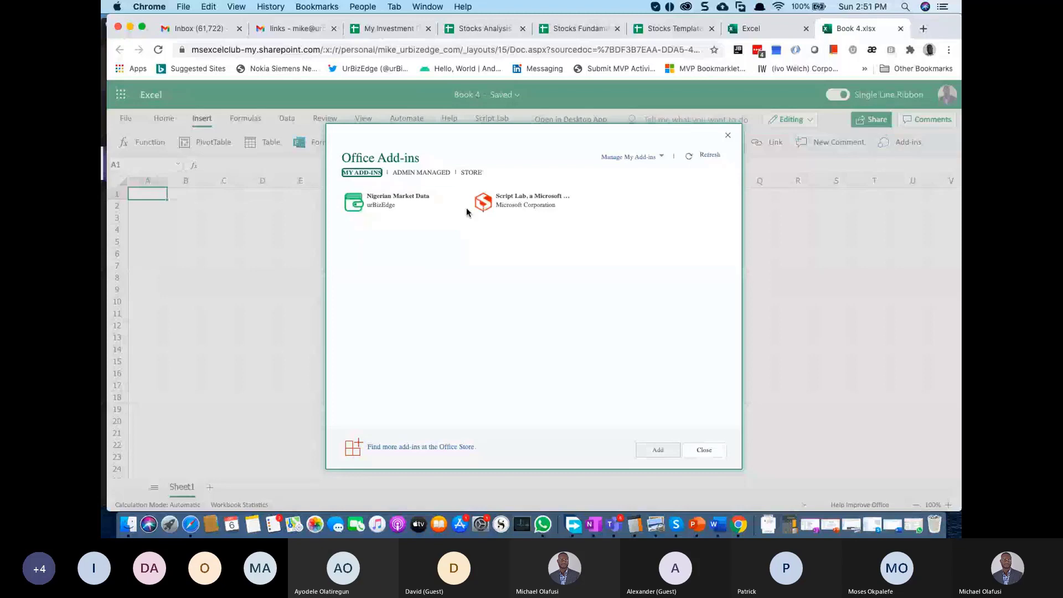
{"action": "left_click", "coordinate": [466, 175]}
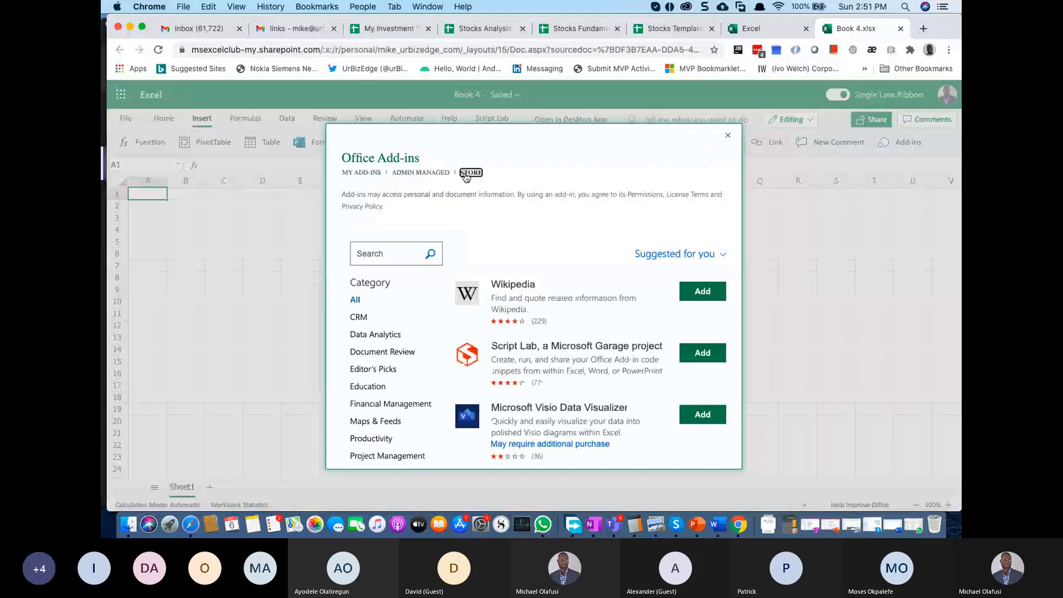
{"action": "left_click", "coordinate": [391, 252]}
{"action": "type", "text": "nog"}
{"action": "key", "text": "BackSpace"}
{"action": "key", "text": "BackSpace"}
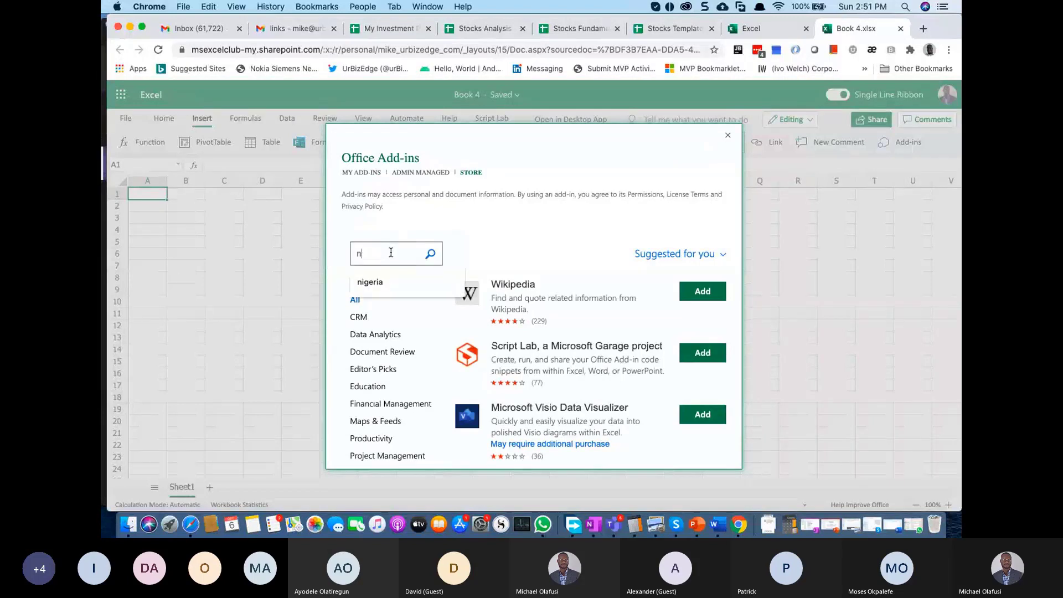
{"action": "type", "text": "igeria"}
{"action": "key", "text": "Return"}
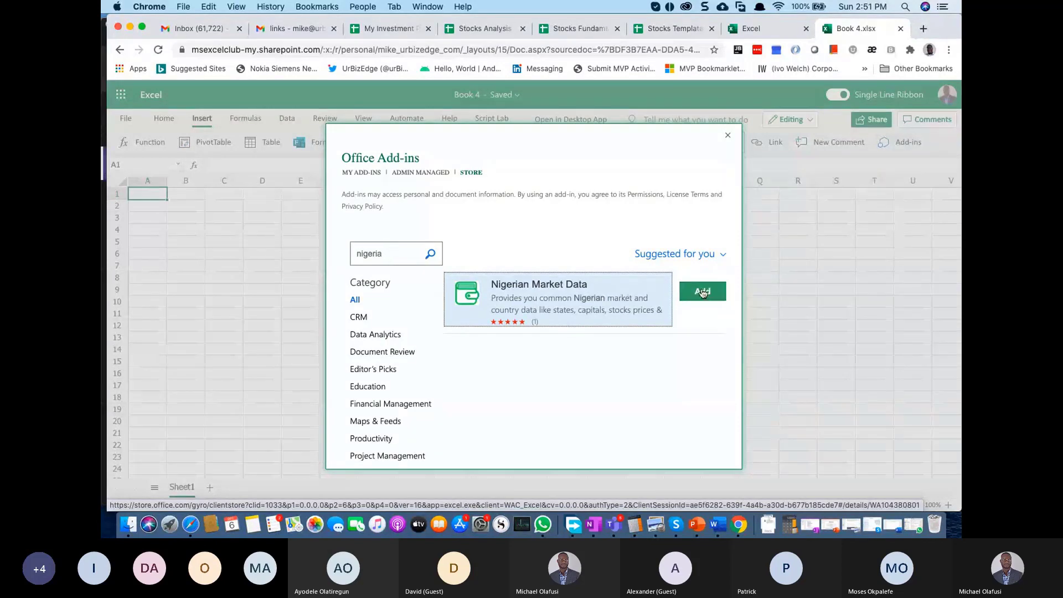
{"action": "left_click", "coordinate": [702, 293]}
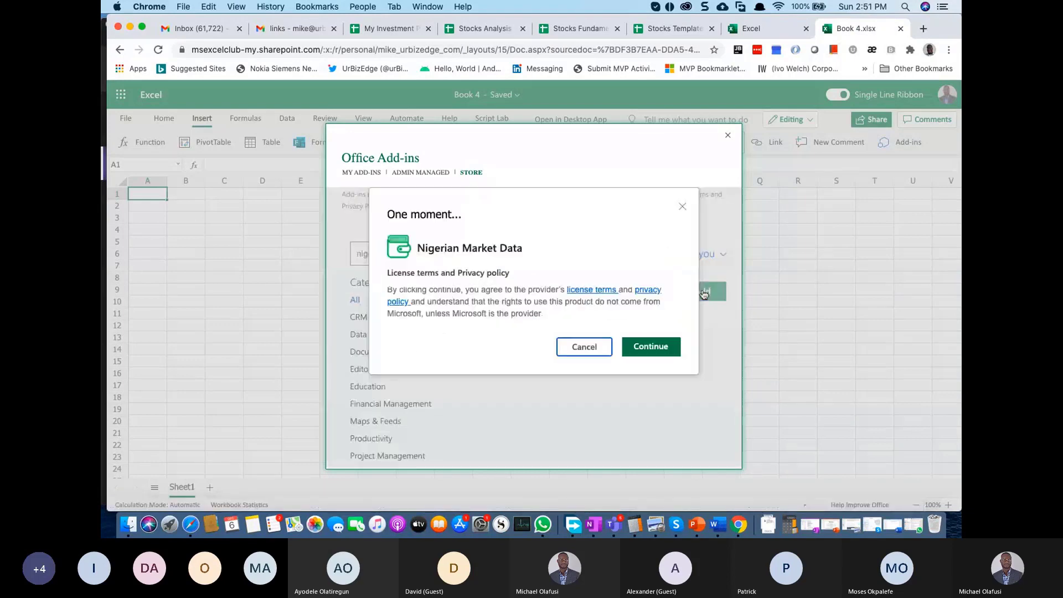
{"action": "left_click", "coordinate": [649, 348]}
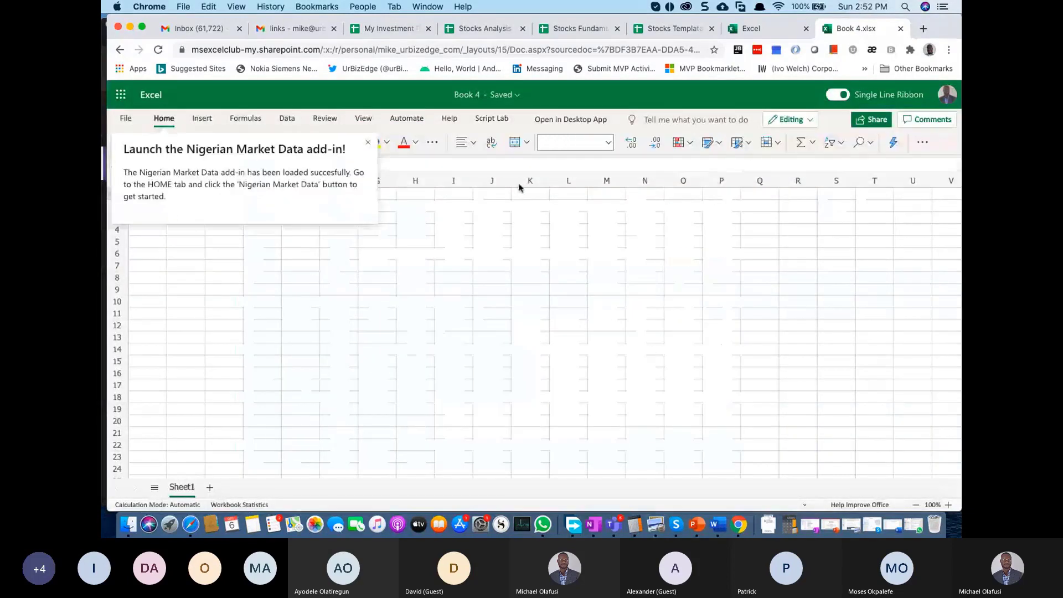
Step: Launch Nigerian Market Data from the overflow menu and load yesterday's Stocks/Bonds prices
{"action": "left_click", "coordinate": [923, 143]}
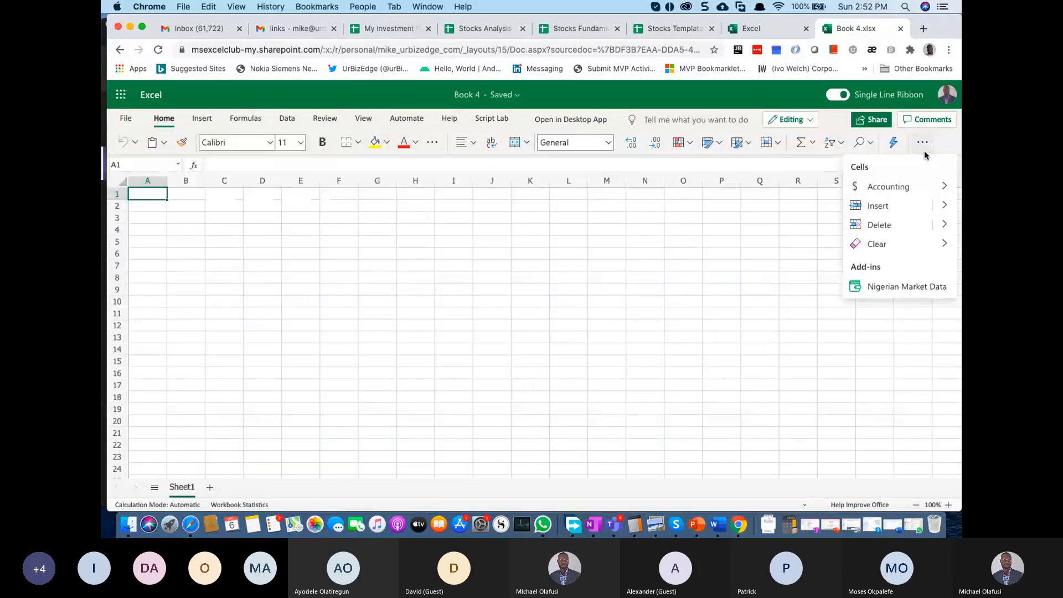
{"action": "left_click", "coordinate": [900, 284]}
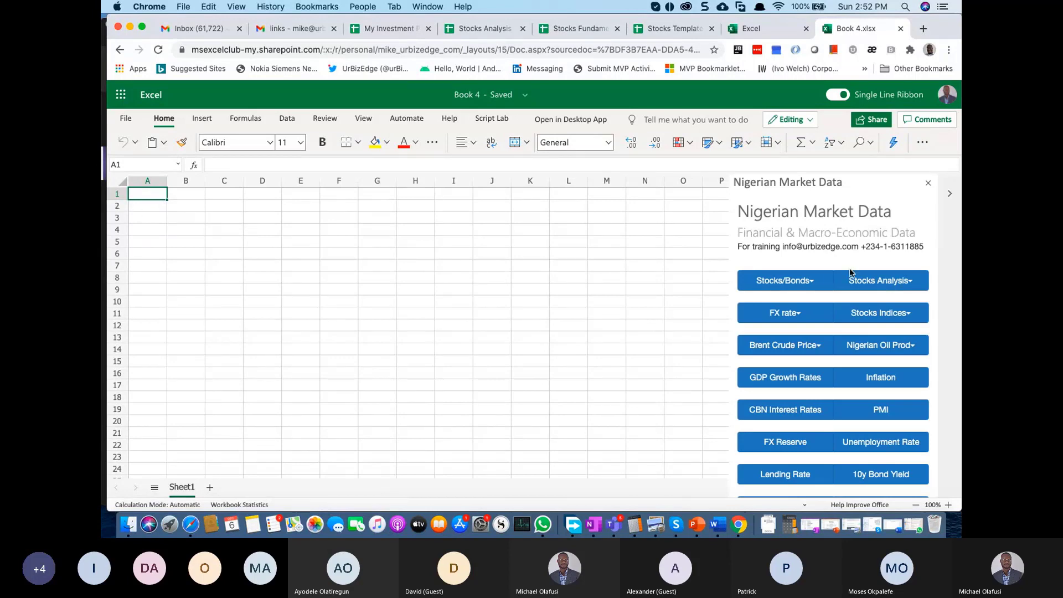
{"action": "left_click", "coordinate": [811, 284]}
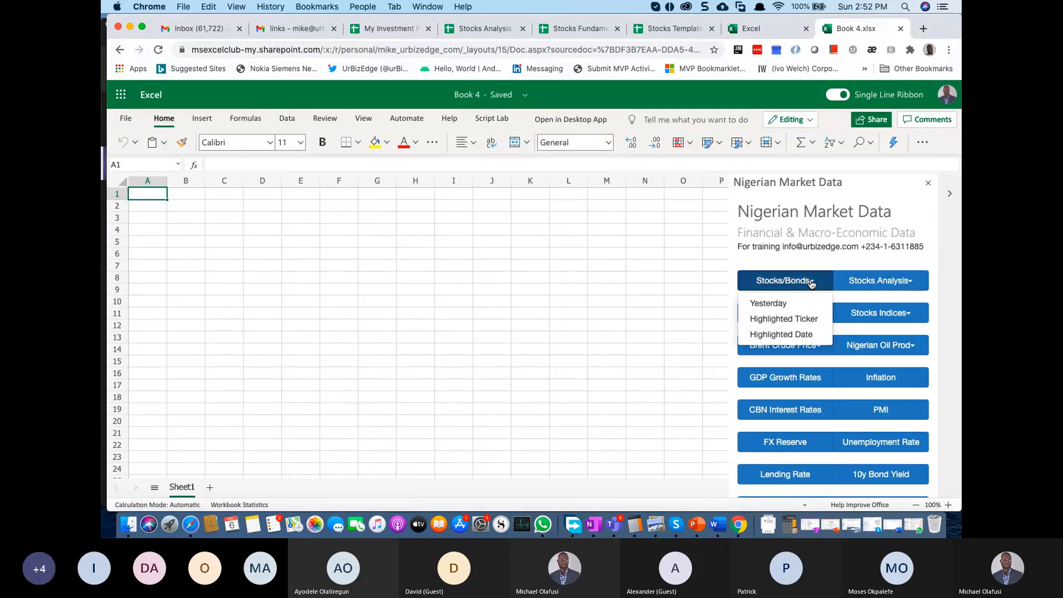
{"action": "left_click", "coordinate": [773, 304]}
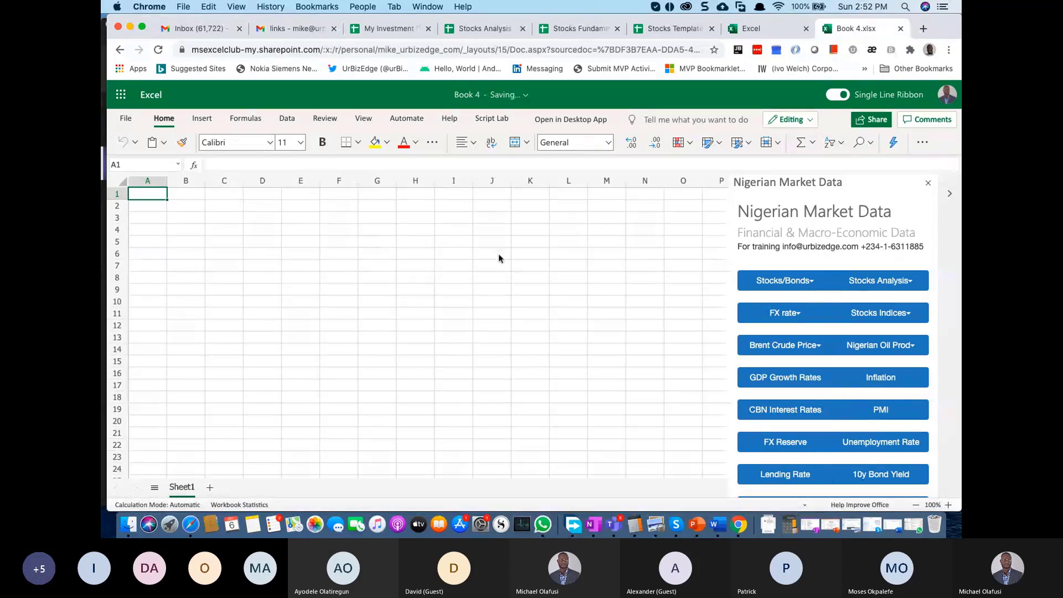
{"action": "left_click", "coordinate": [153, 203]}
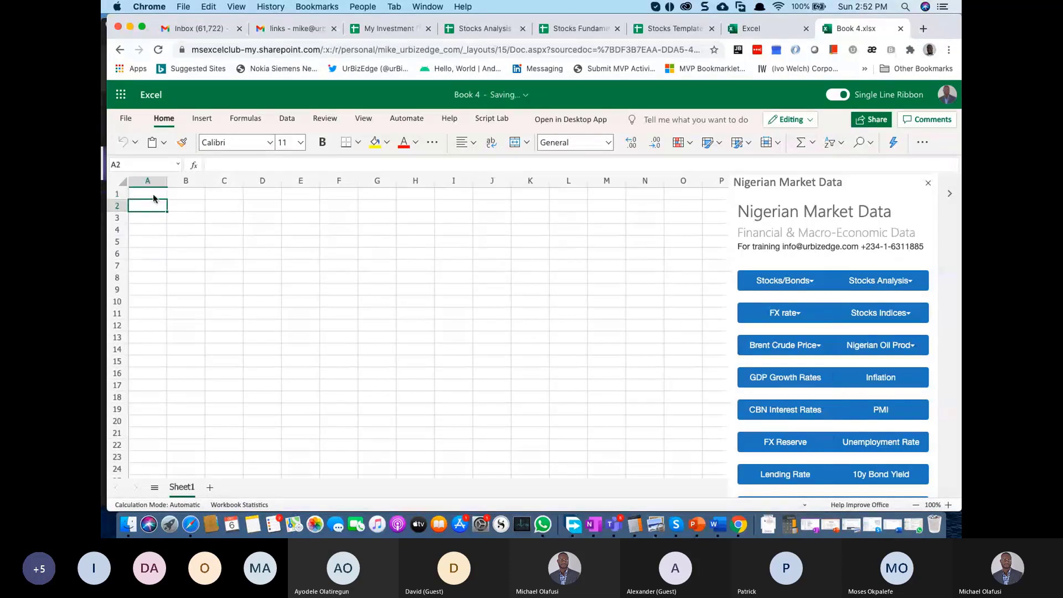
{"action": "left_click", "coordinate": [152, 194]}
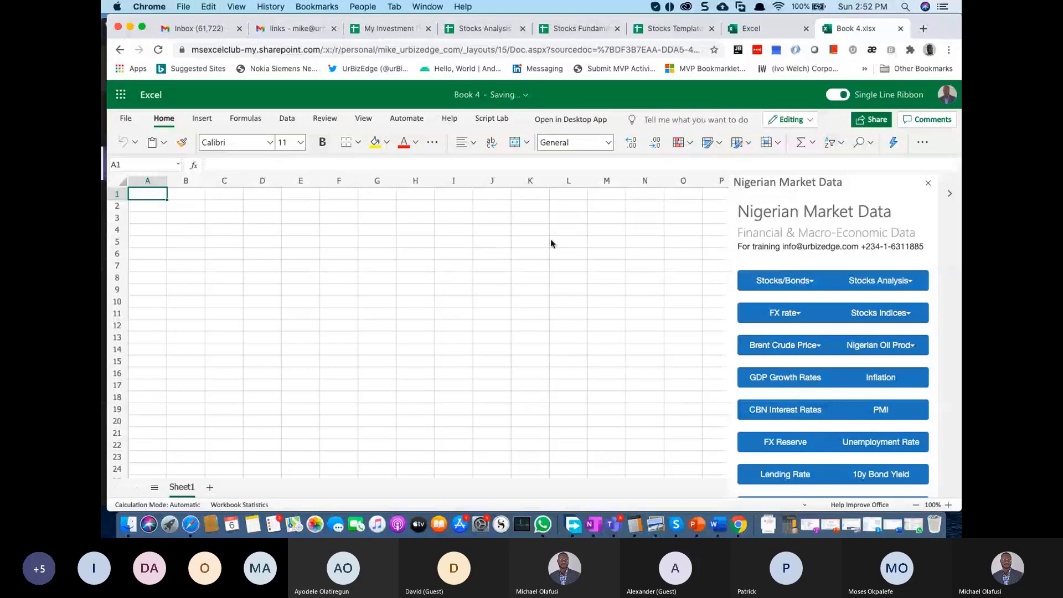
{"action": "left_click", "coordinate": [300, 204]}
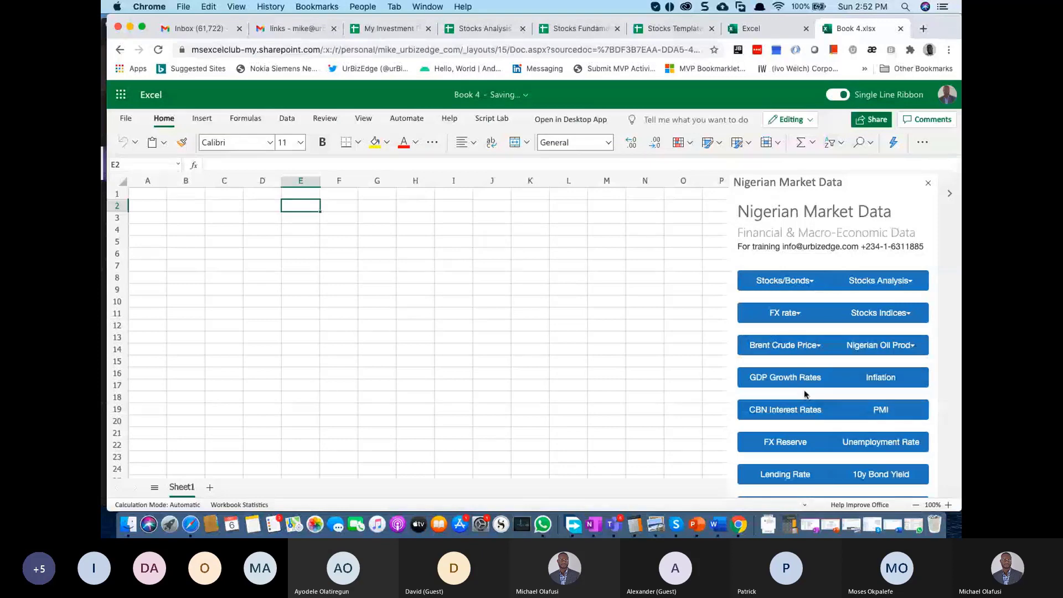
{"action": "left_click", "coordinate": [891, 378]}
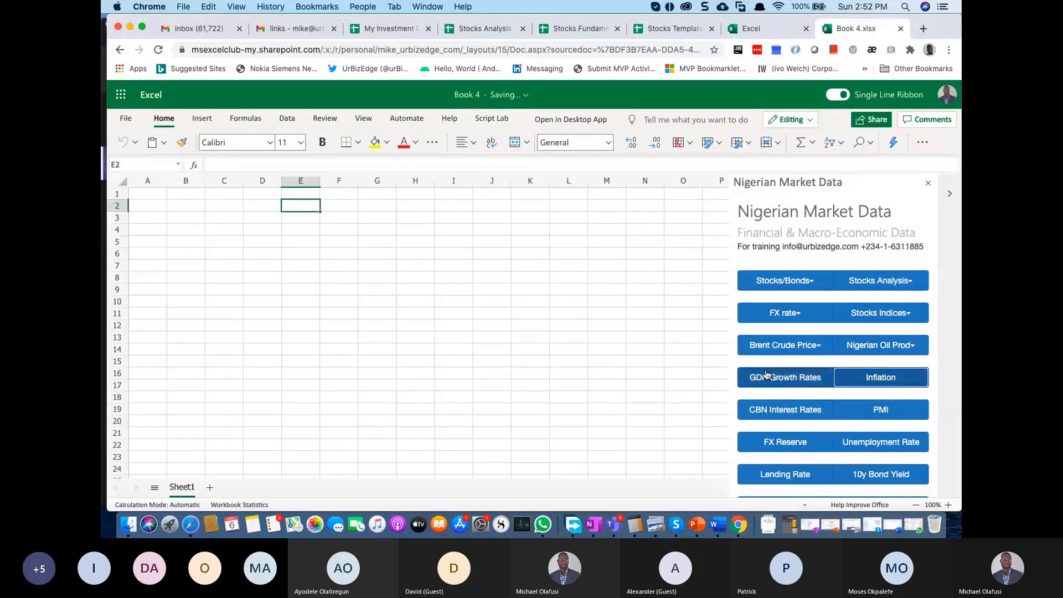
{"action": "left_click", "coordinate": [371, 207]}
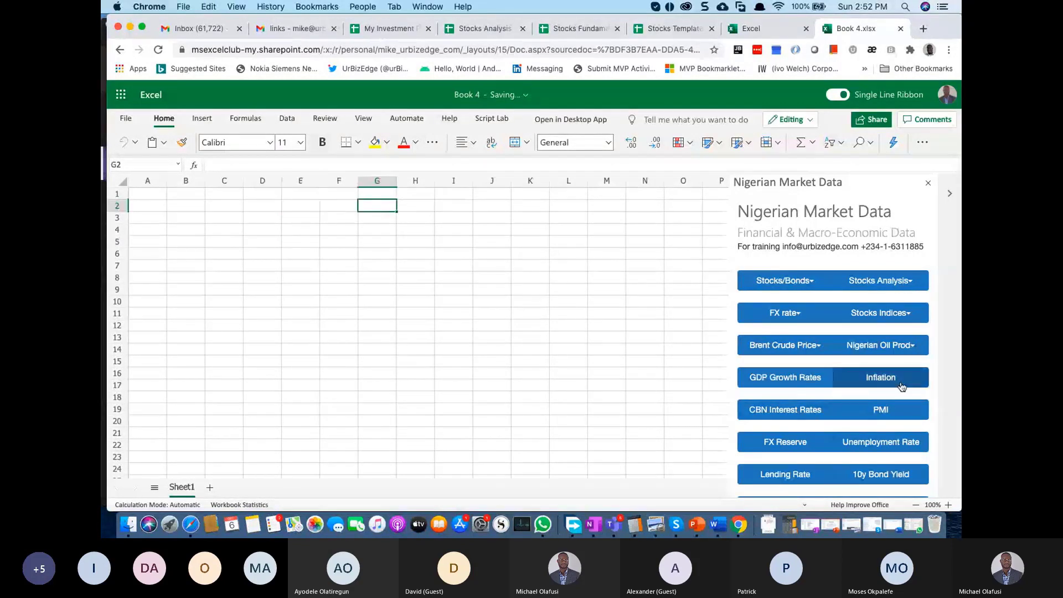
{"action": "left_click", "coordinate": [882, 379]}
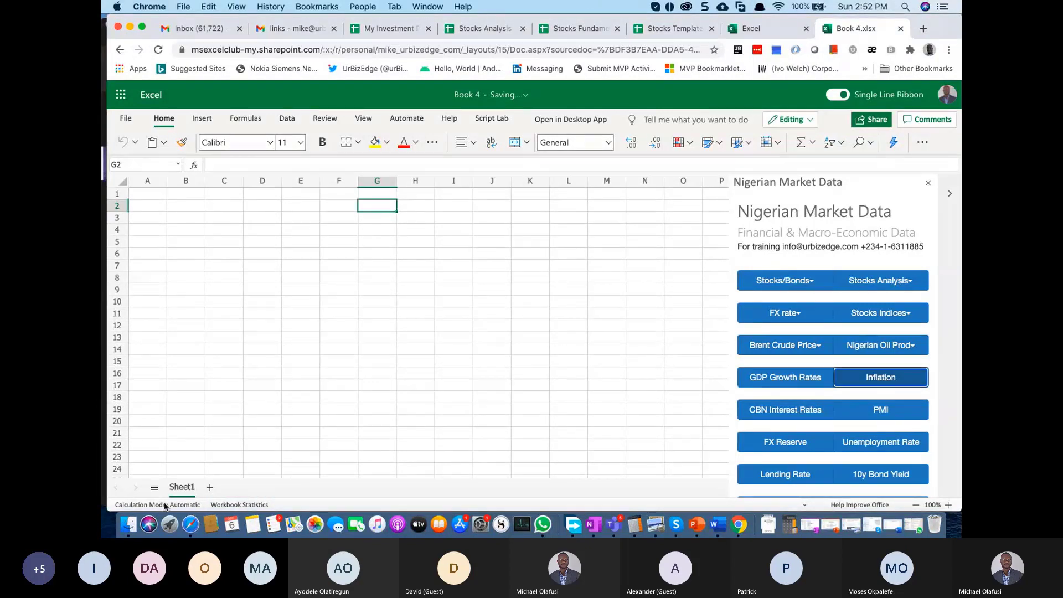
Step: Search Spotlight for 'excel', then dismiss the search
{"action": "key", "text": "super+space"}
{"action": "type", "text": "exce"}
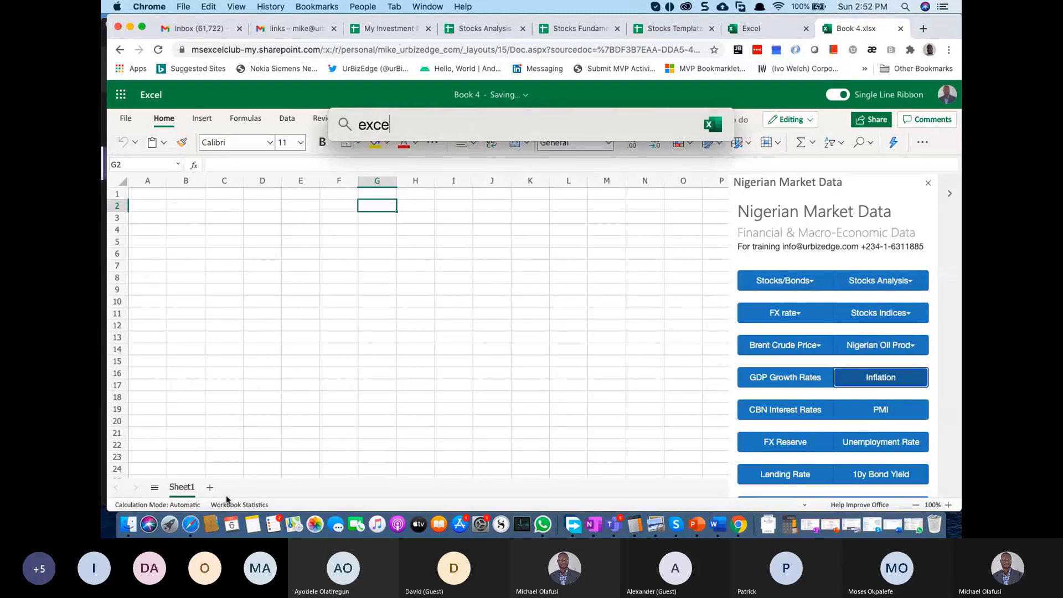
{"action": "type", "text": "l"}
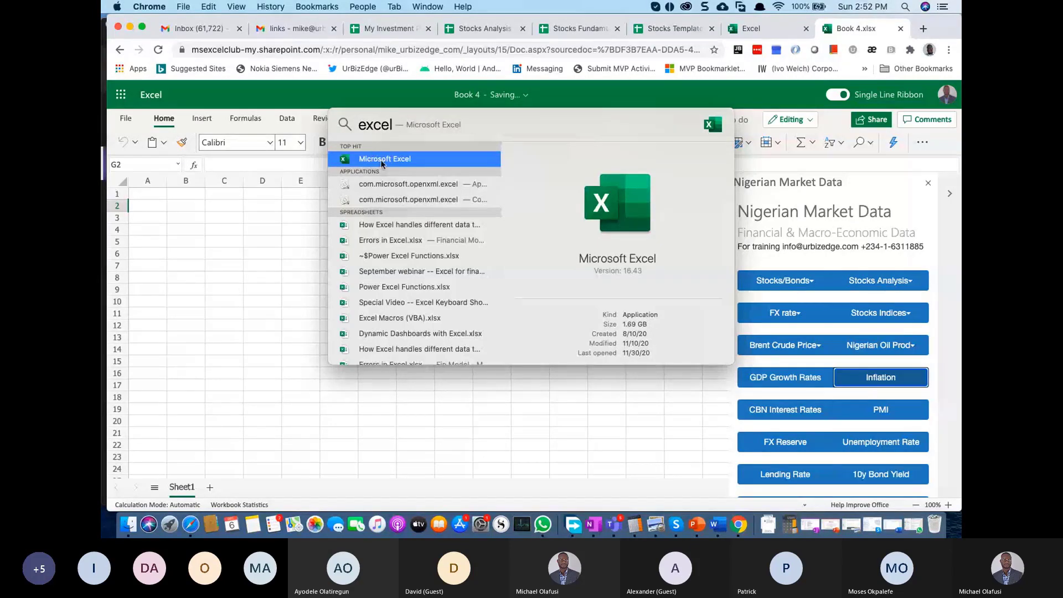
{"action": "key", "text": "Escape"}
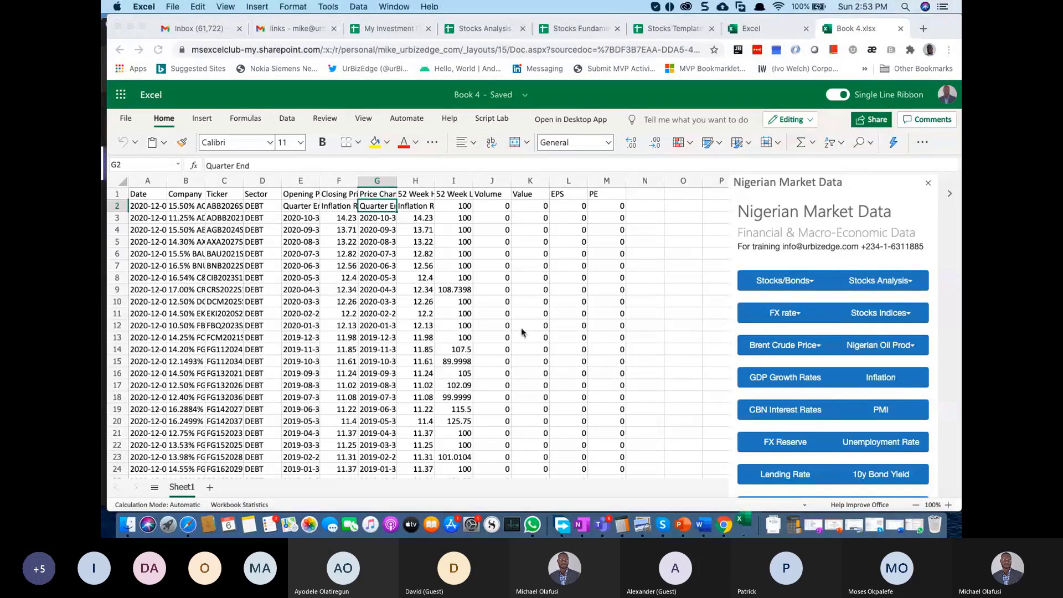
{"action": "scroll", "coordinate": [459, 294], "scroll_direction": "down", "scroll_amount": 2}
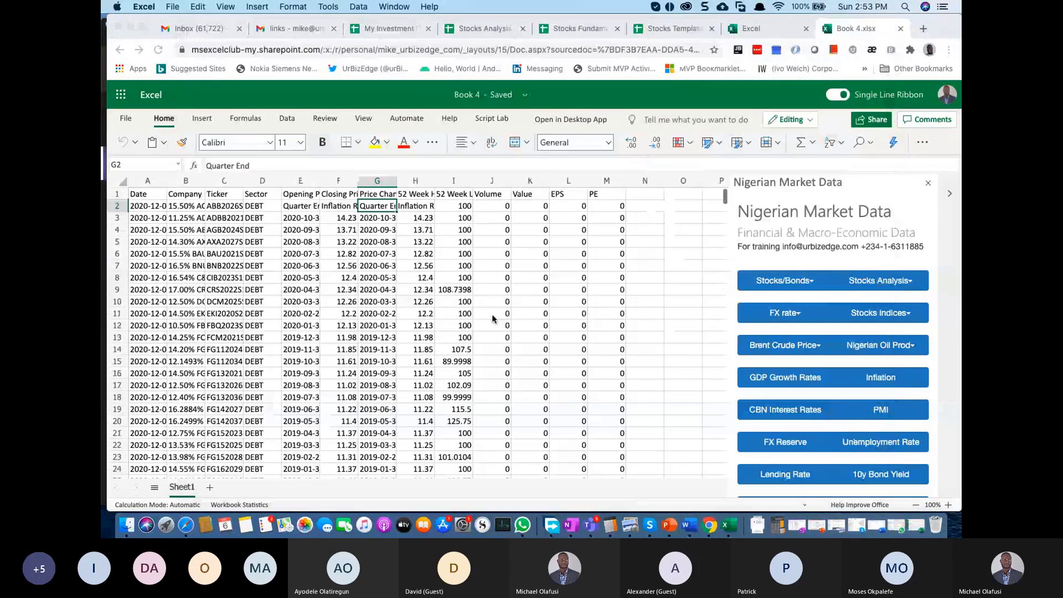
Step: Back in the browser workbook, select cell P5 beside the imported data for exchange rates
{"action": "key", "text": "super+Tab"}
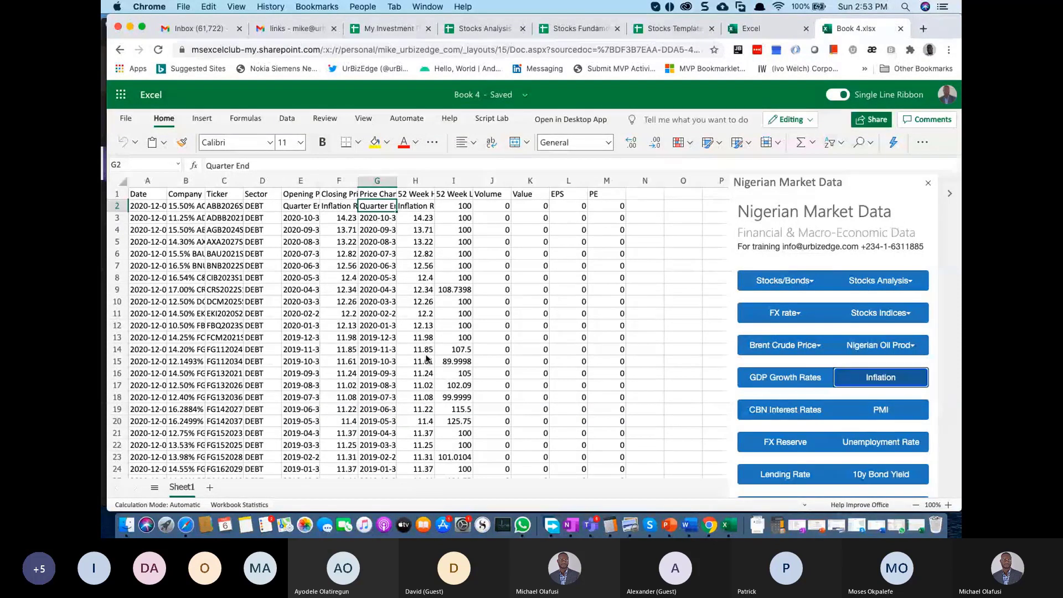
{"action": "scroll", "coordinate": [541, 344], "scroll_direction": "right", "scroll_amount": 3}
{"action": "left_click", "coordinate": [691, 313]}
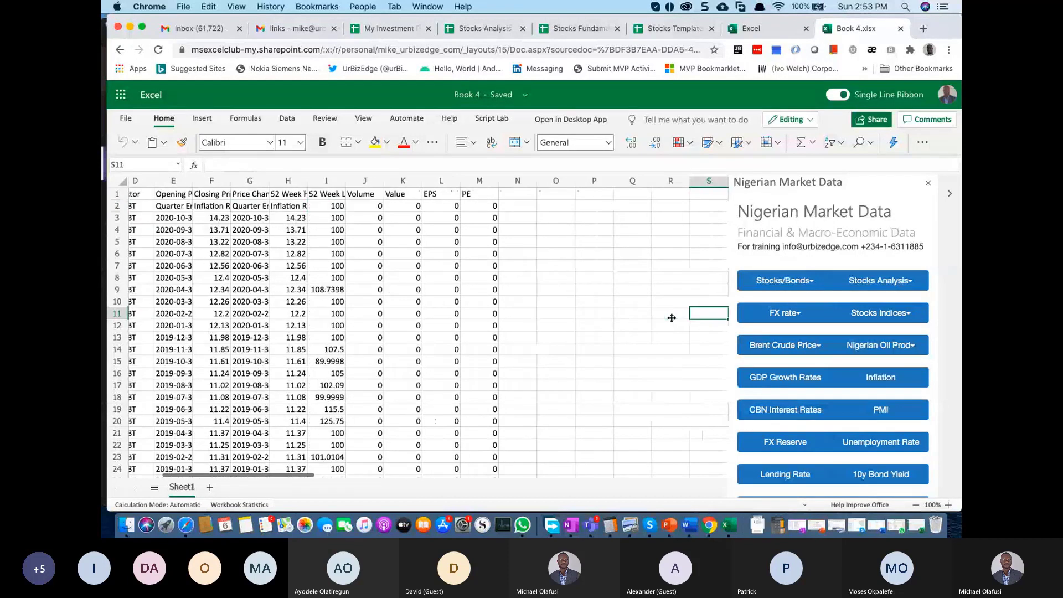
{"action": "left_click", "coordinate": [593, 241]}
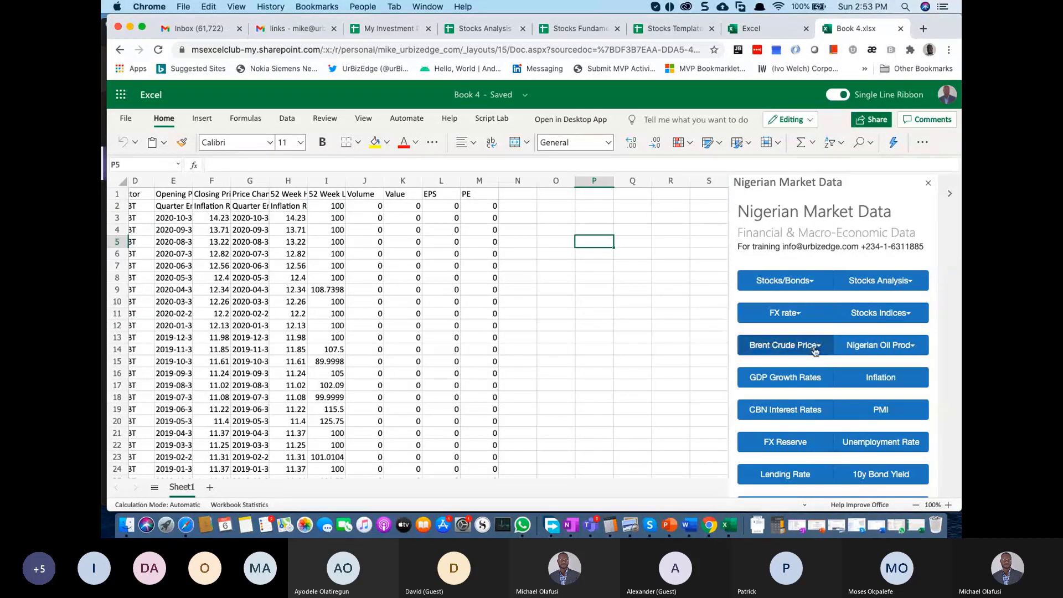
Step: Load FX rates into P5 and quarterly GDP growth into P9, widening column P
{"action": "left_click", "coordinate": [793, 315]}
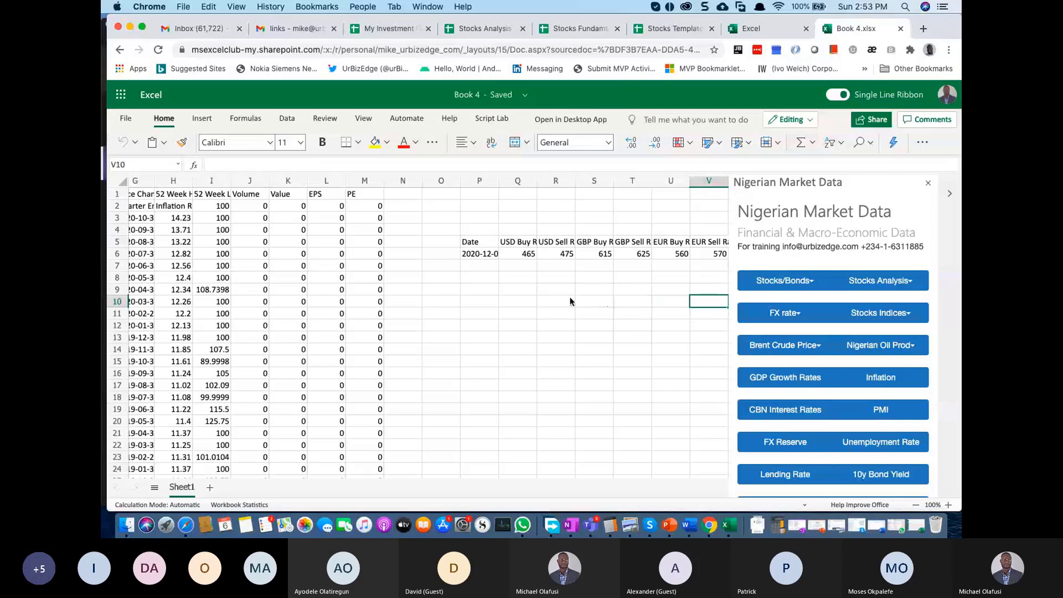
{"action": "left_click", "coordinate": [491, 288]}
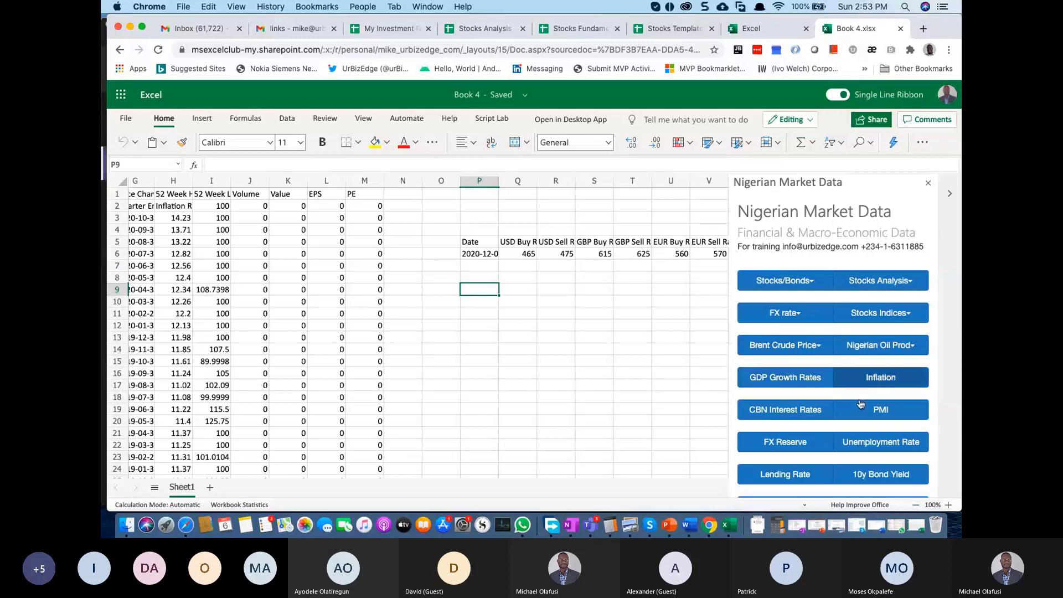
{"action": "left_click", "coordinate": [809, 375]}
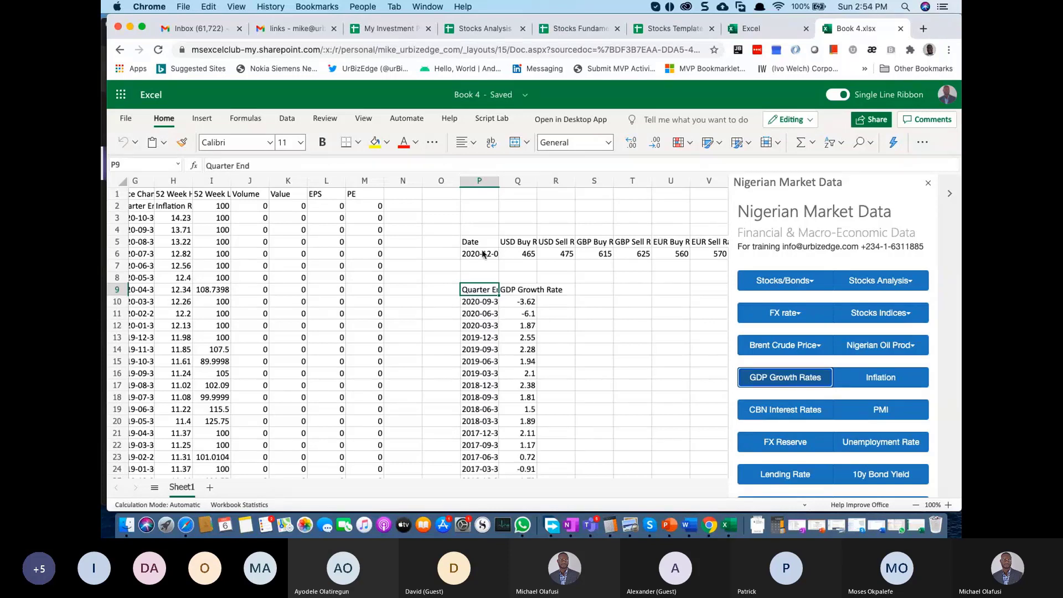
{"action": "left_click_drag", "start_coordinate": [498, 181], "coordinate": [516, 181]}
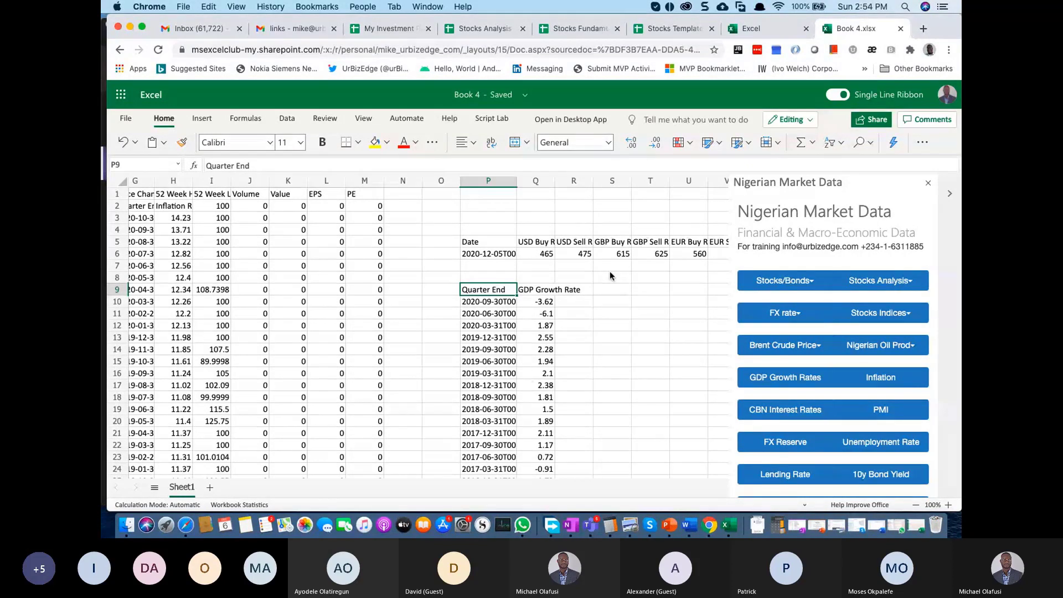
{"action": "left_click", "coordinate": [674, 33]}
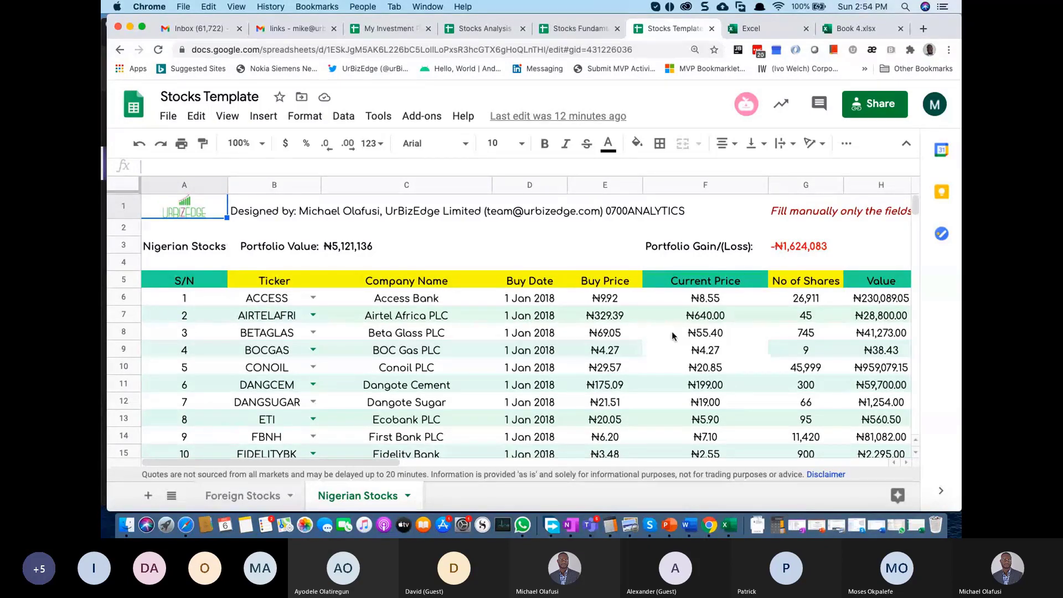
Step: Cycle through the Stocks Fundamentals and My Investment Portfolio spreadsheets, then return to Stocks Template
{"action": "left_click", "coordinate": [576, 29]}
{"action": "key", "text": "super+3"}
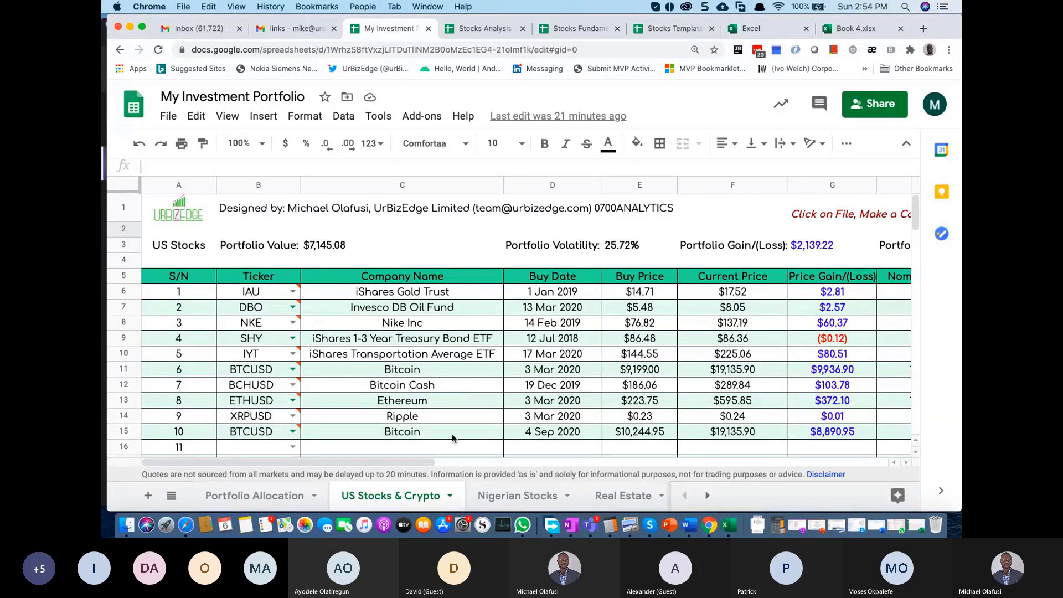
{"action": "left_click", "coordinate": [673, 28]}
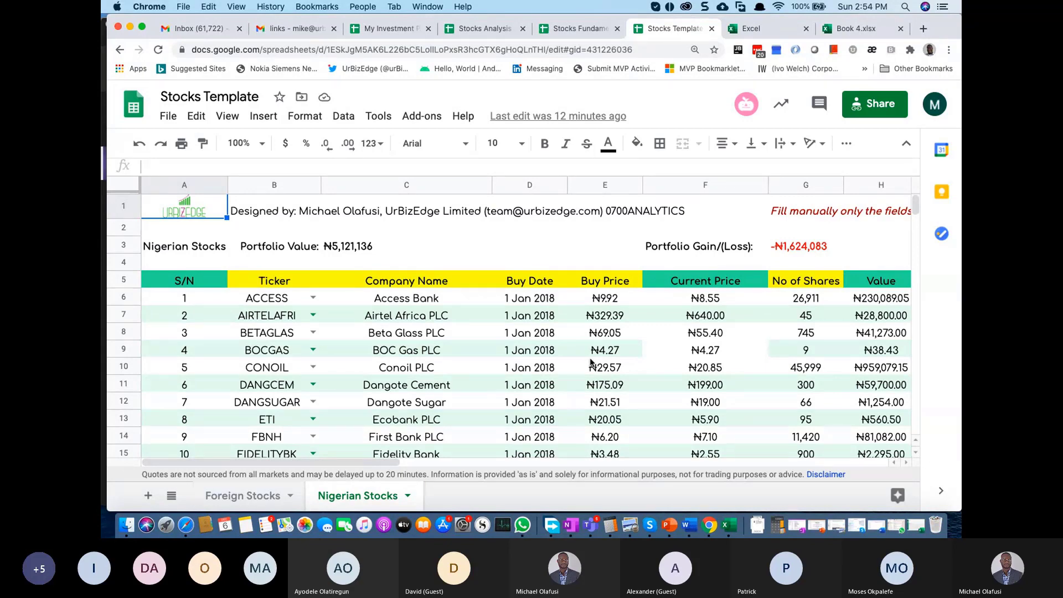
Step: Inspect the ACCESS row: ticker, Access Bank name, buy date, buy price and current-price formula
{"action": "left_click", "coordinate": [255, 279]}
{"action": "left_click", "coordinate": [280, 298]}
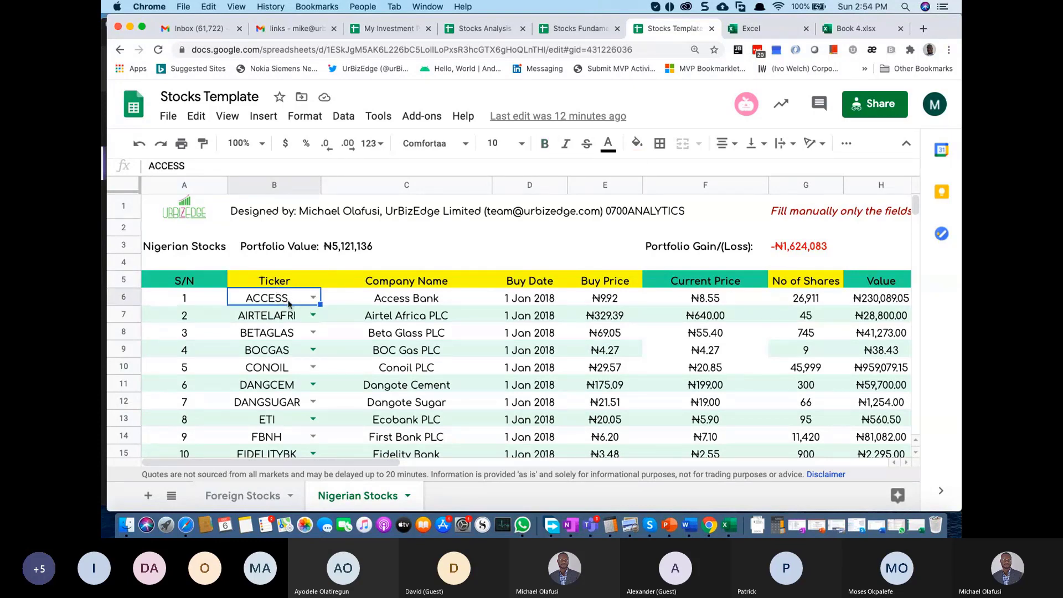
{"action": "left_click", "coordinate": [423, 295]}
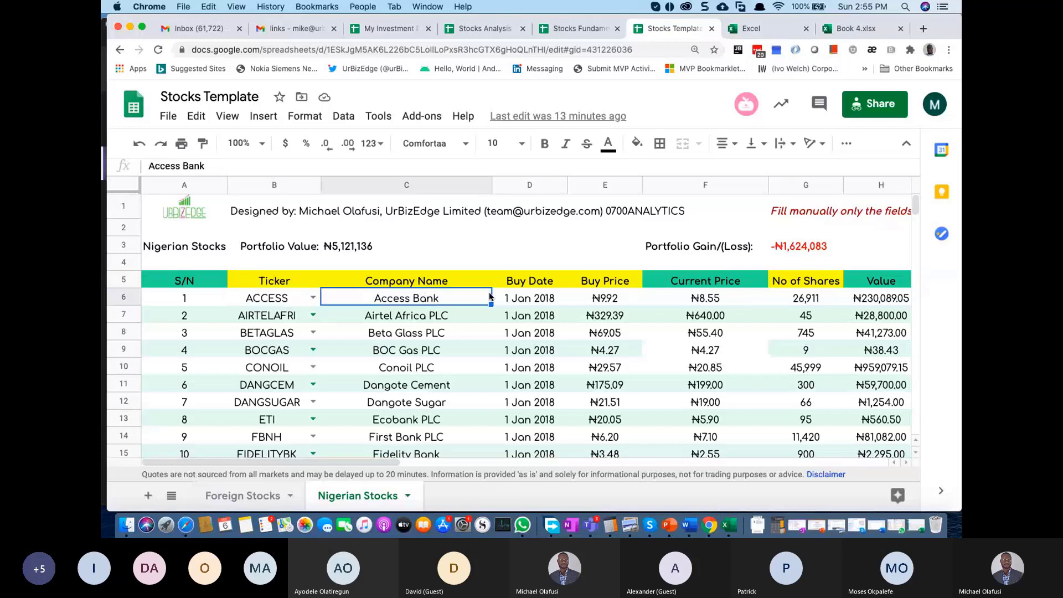
{"action": "left_click", "coordinate": [530, 301]}
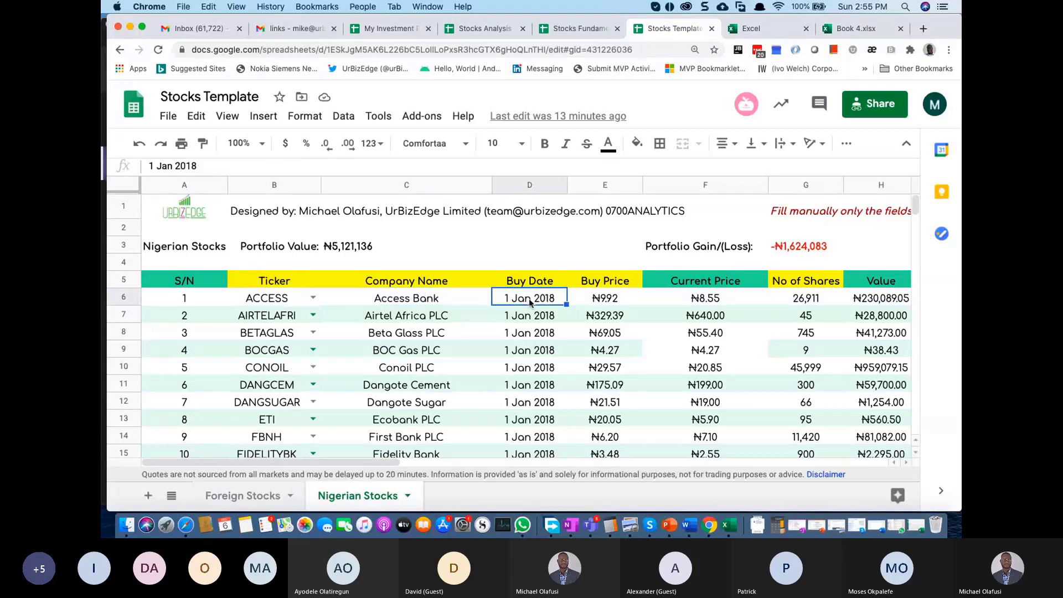
{"action": "left_click", "coordinate": [608, 302]}
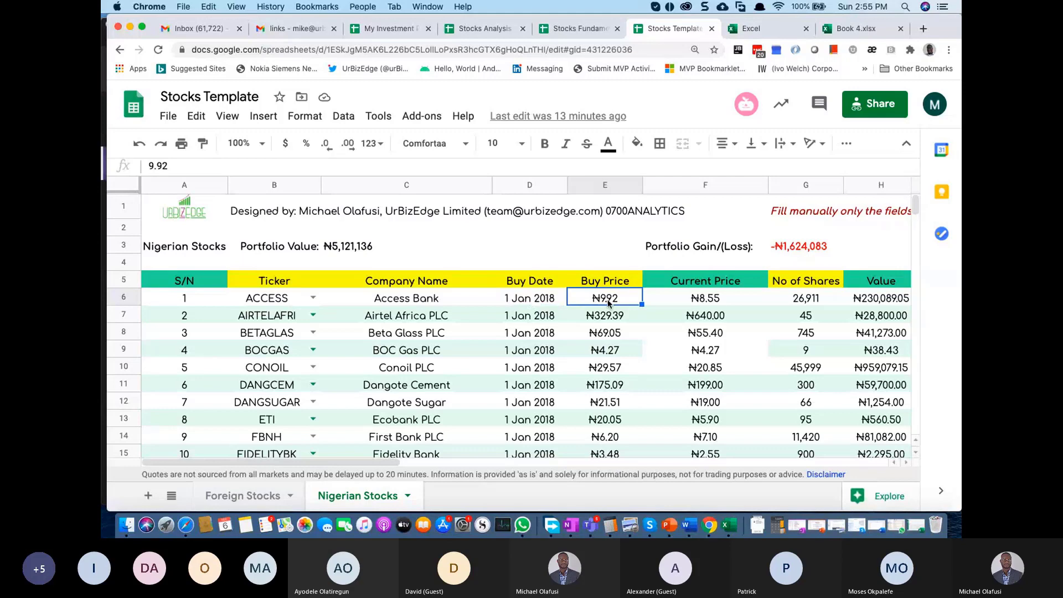
{"action": "left_click", "coordinate": [718, 297]}
Step: Bring up My Investment Portfolio's Nigerian Stocks sheet and select the Buy Price values E6:E17
{"action": "left_click", "coordinate": [483, 29]}
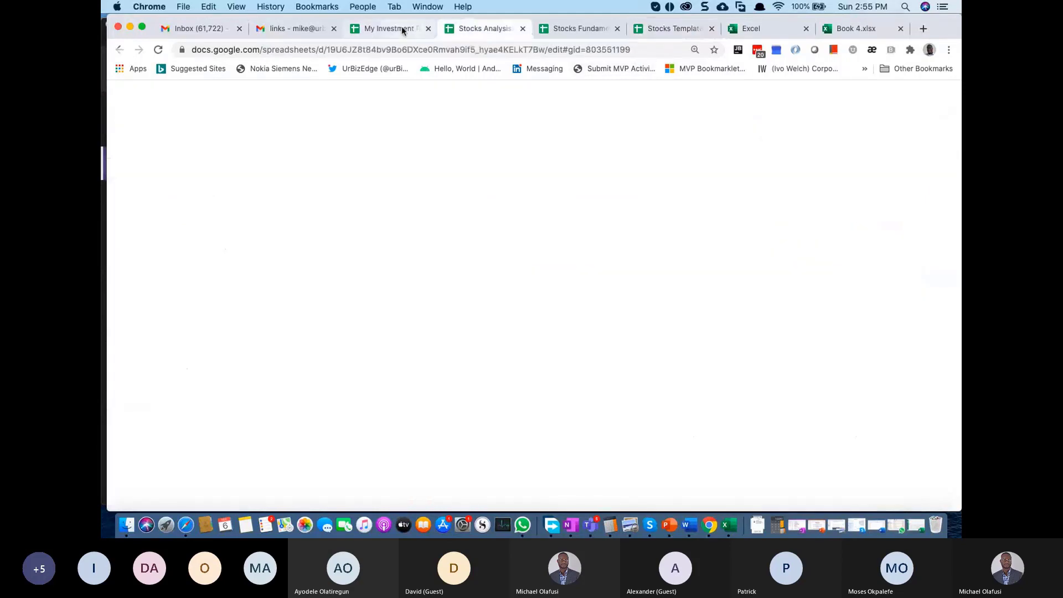
{"action": "left_click", "coordinate": [402, 30]}
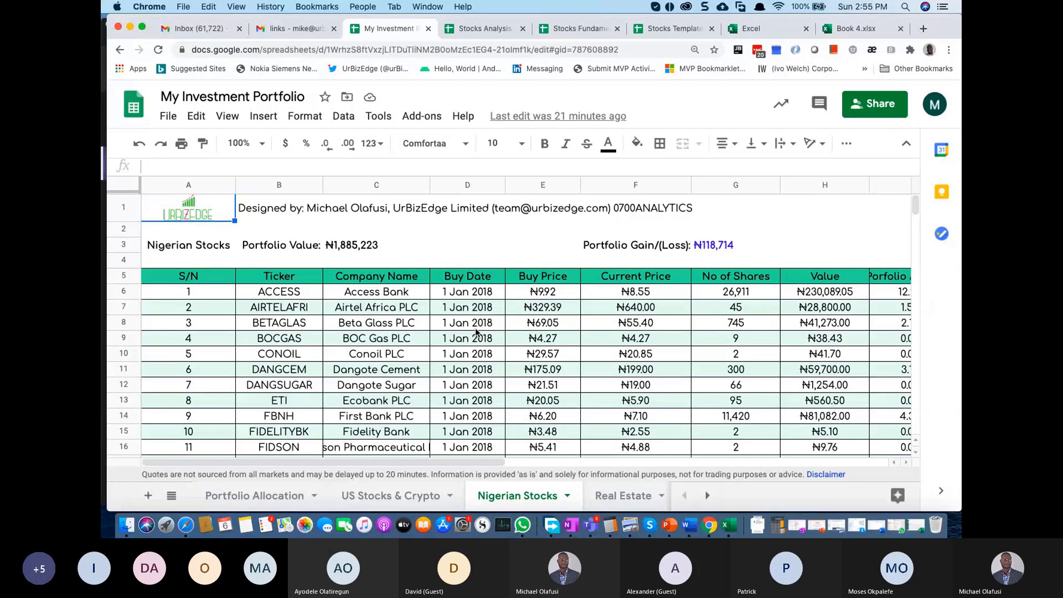
{"action": "scroll", "coordinate": [475, 332], "scroll_direction": "down", "scroll_amount": 1}
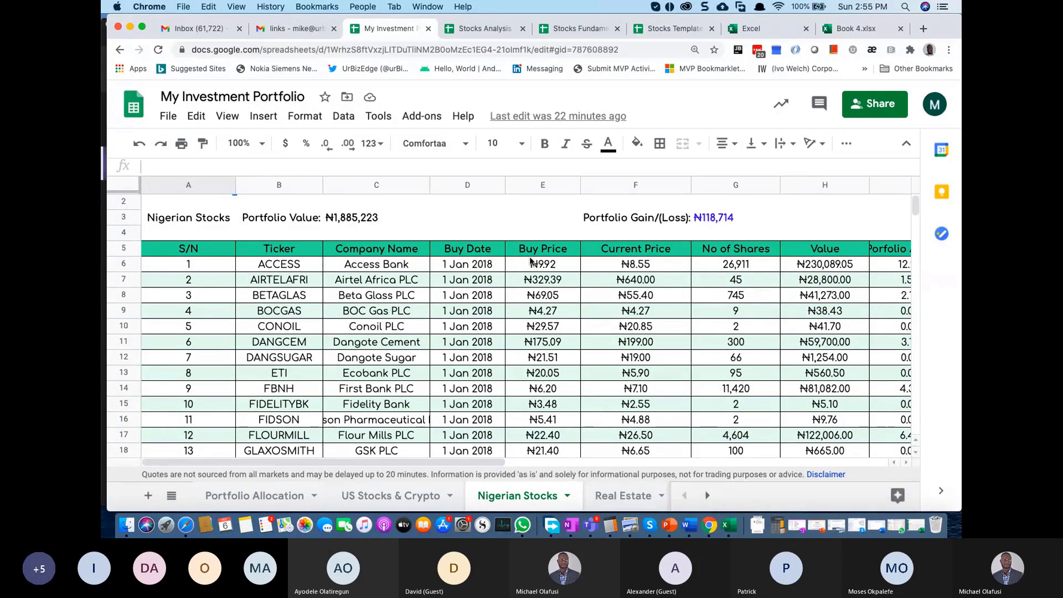
{"action": "left_click_drag", "start_coordinate": [530, 262], "coordinate": [542, 440]}
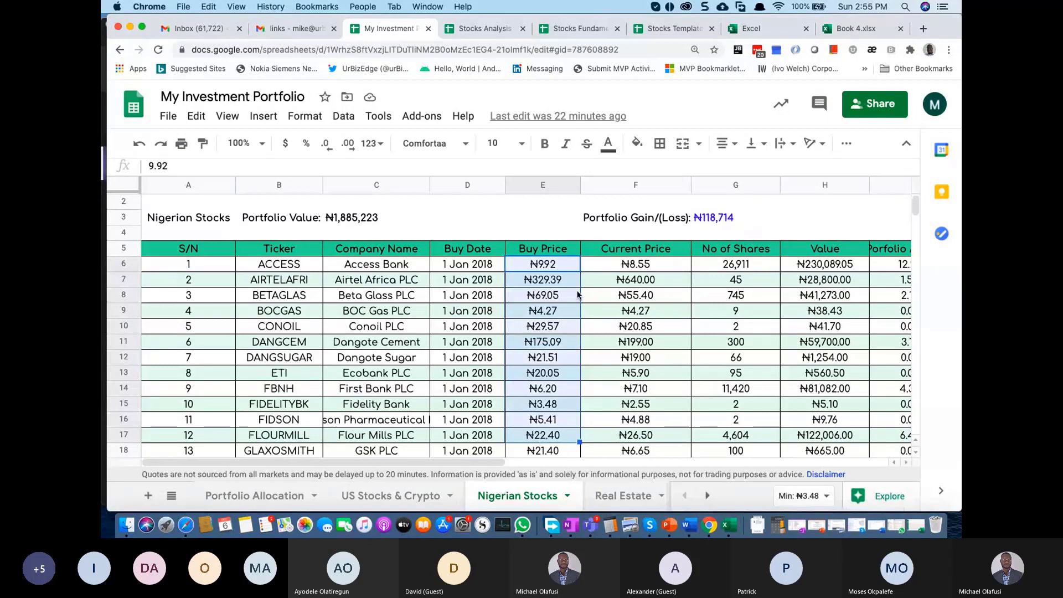
{"action": "left_click", "coordinate": [558, 266]}
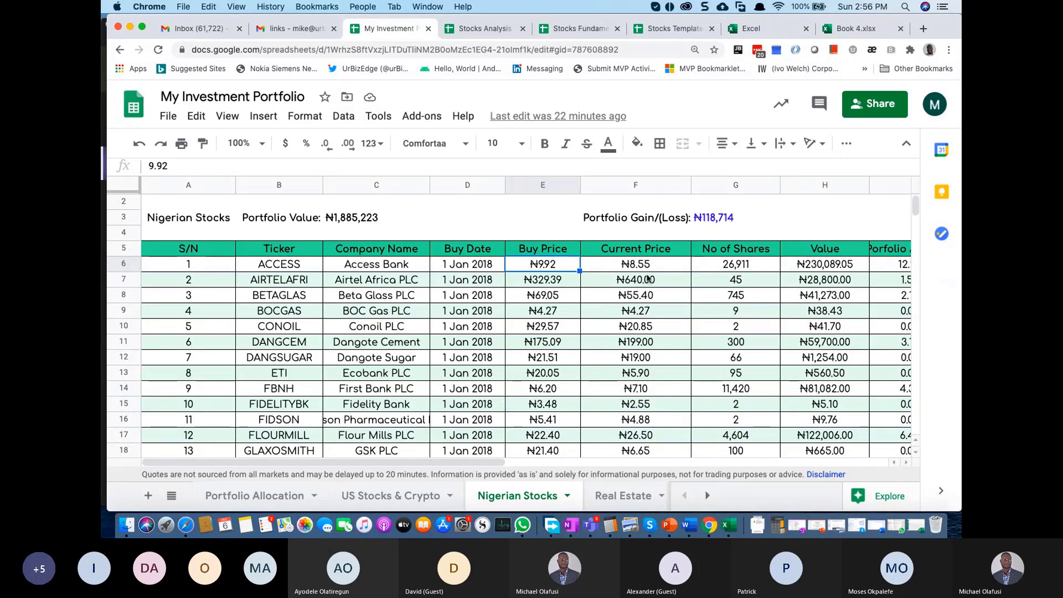
Step: Check the ACCESS current-price formula, then select E6:E13, F6:F13 and the AIRTELAFRI row
{"action": "left_click", "coordinate": [633, 265]}
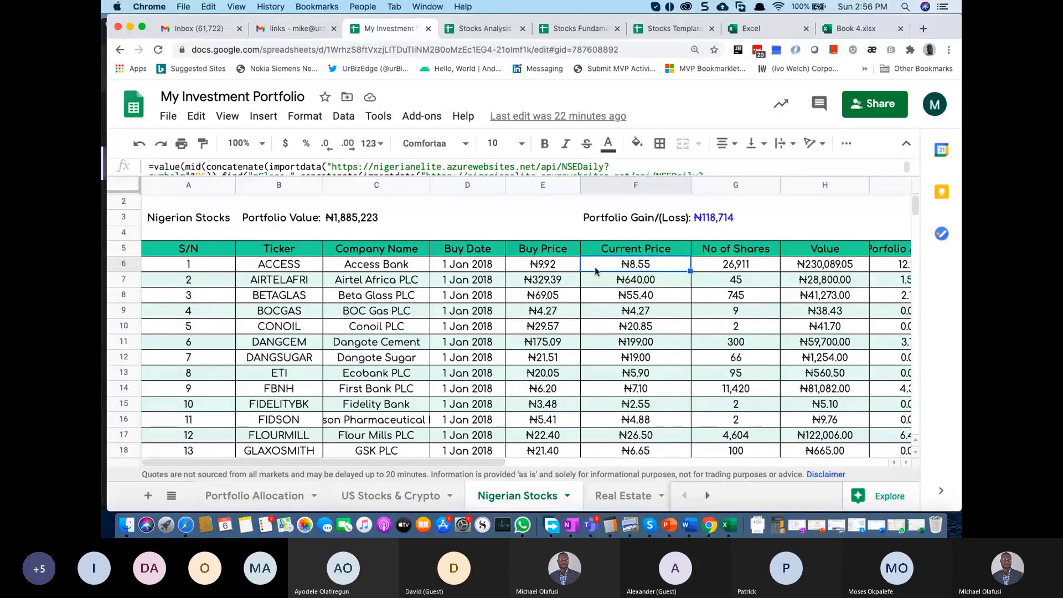
{"action": "left_click_drag", "start_coordinate": [555, 267], "coordinate": [554, 380]}
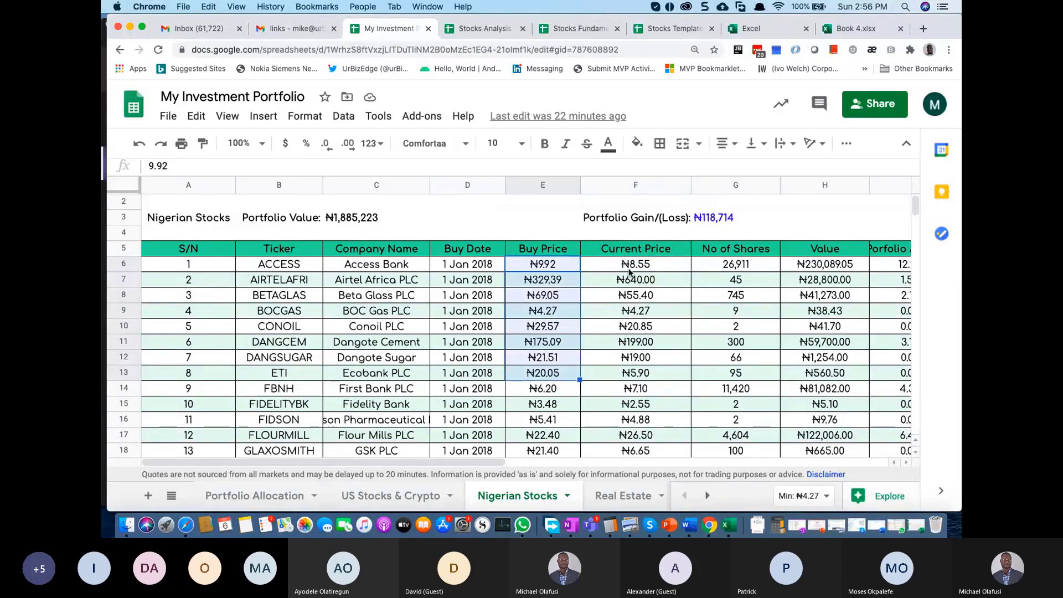
{"action": "left_click_drag", "start_coordinate": [630, 267], "coordinate": [638, 378]}
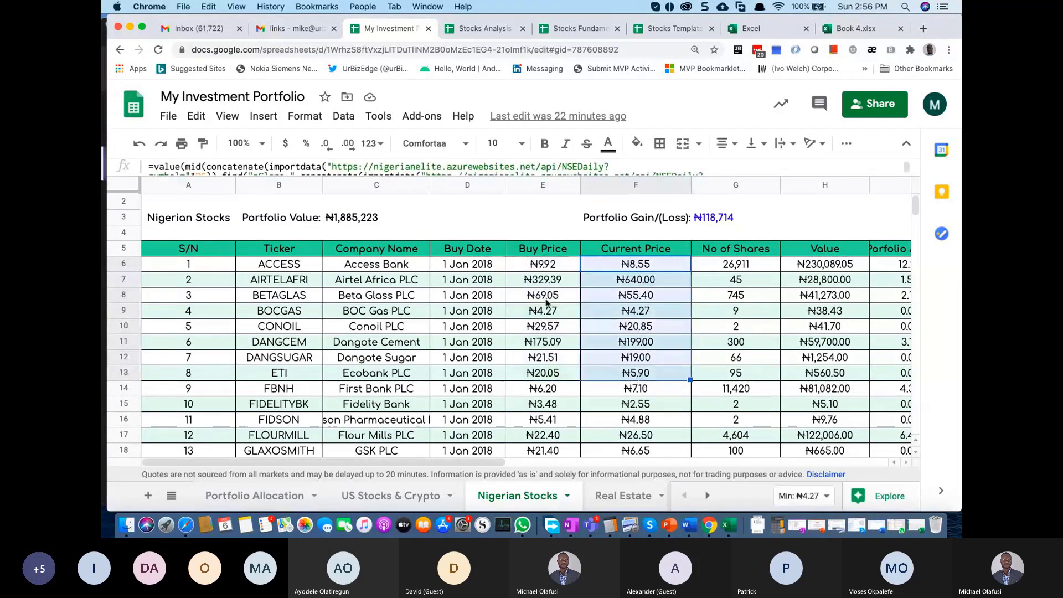
{"action": "left_click", "coordinate": [127, 279]}
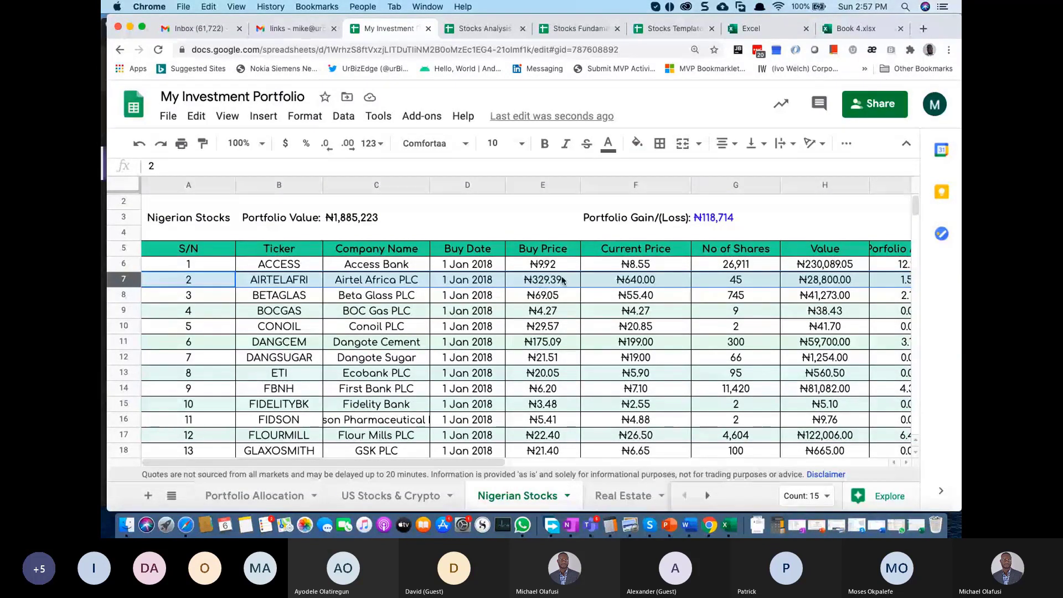
{"action": "left_click", "coordinate": [556, 279]}
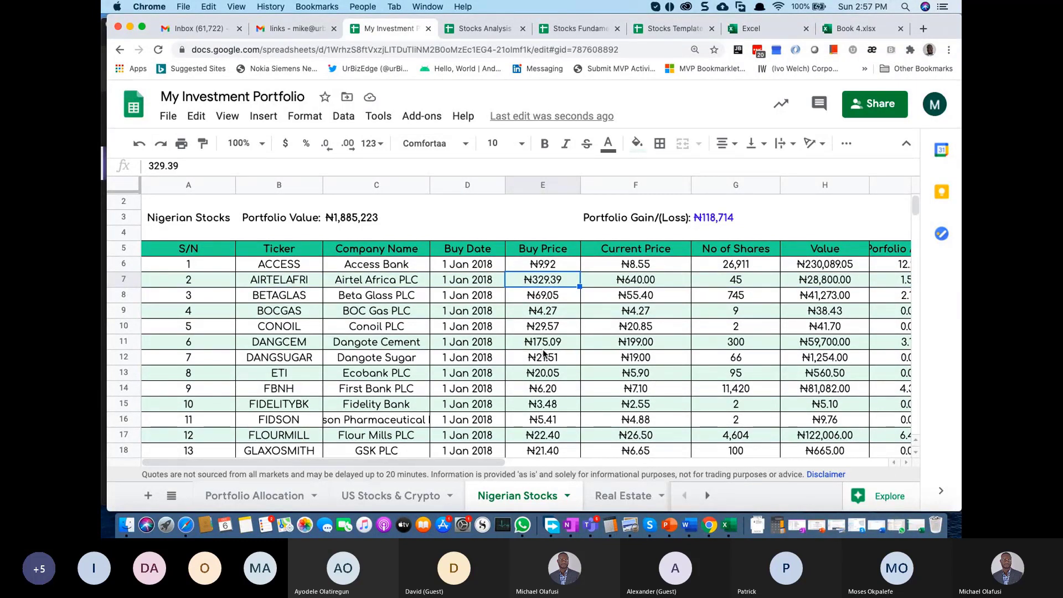
{"action": "scroll", "coordinate": [543, 353], "scroll_direction": "down", "scroll_amount": 5}
{"action": "scroll", "coordinate": [543, 353], "scroll_direction": "down", "scroll_amount": 5}
{"action": "scroll", "coordinate": [503, 296], "scroll_direction": "up", "scroll_amount": 1}
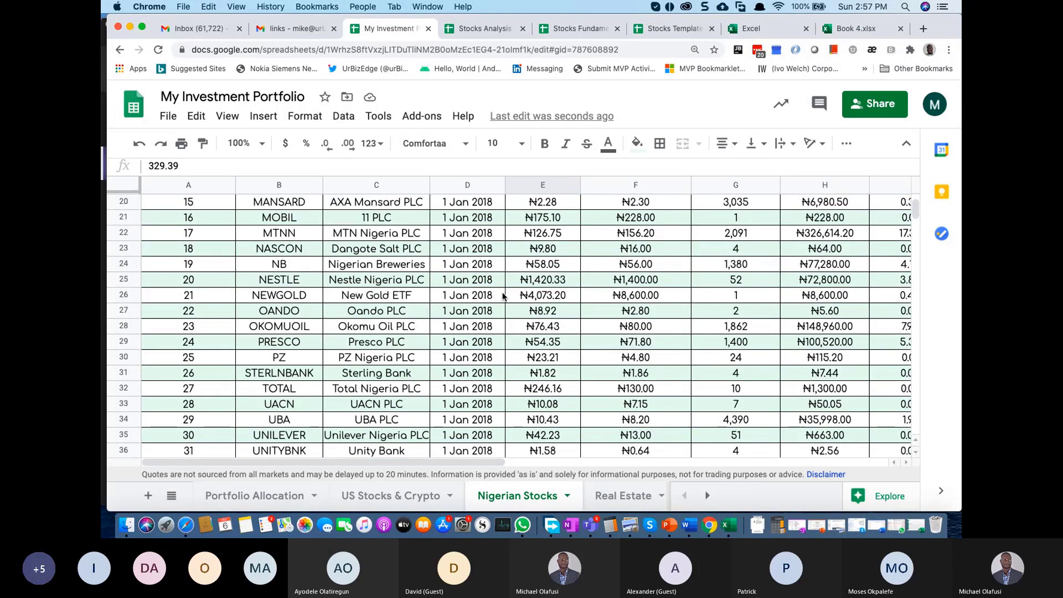
{"action": "left_click", "coordinate": [576, 238]}
{"action": "left_click", "coordinate": [816, 238]}
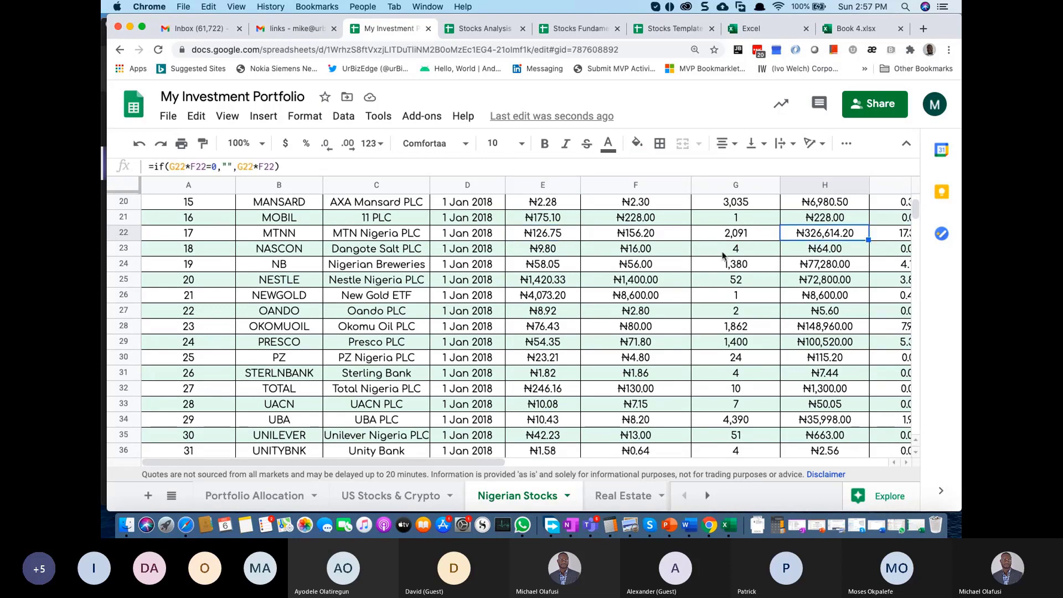
{"action": "scroll", "coordinate": [722, 258], "scroll_direction": "up", "scroll_amount": 5}
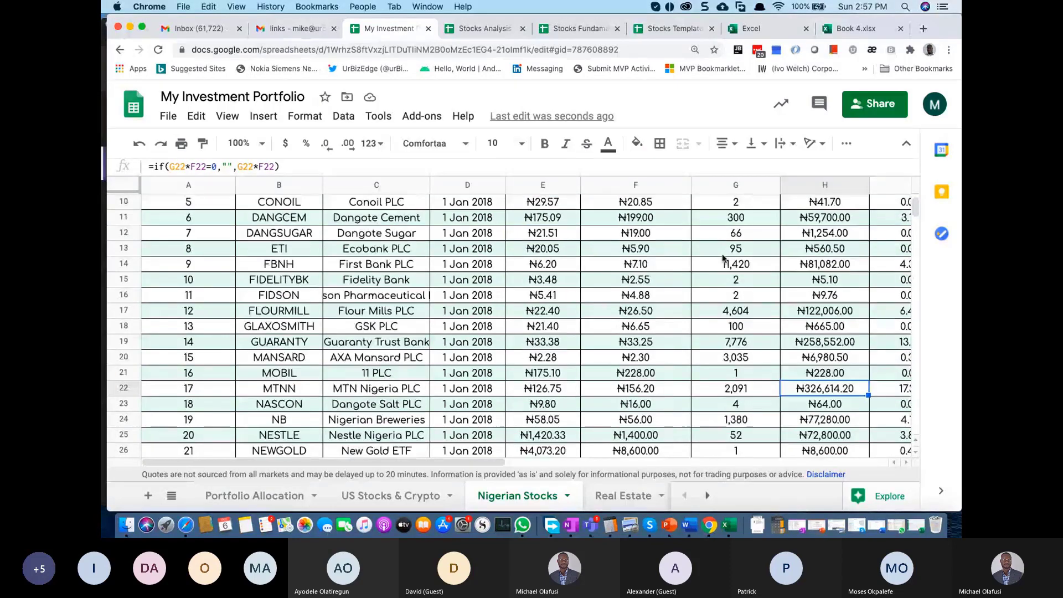
{"action": "scroll", "coordinate": [722, 257], "scroll_direction": "down", "scroll_amount": 1}
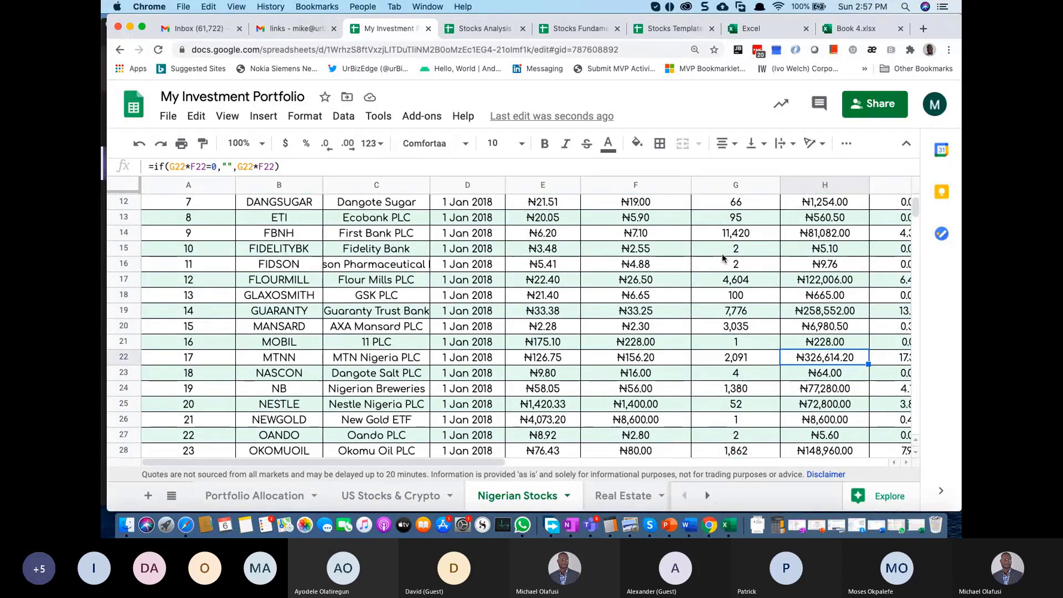
{"action": "scroll", "coordinate": [723, 258], "scroll_direction": "up", "scroll_amount": 5}
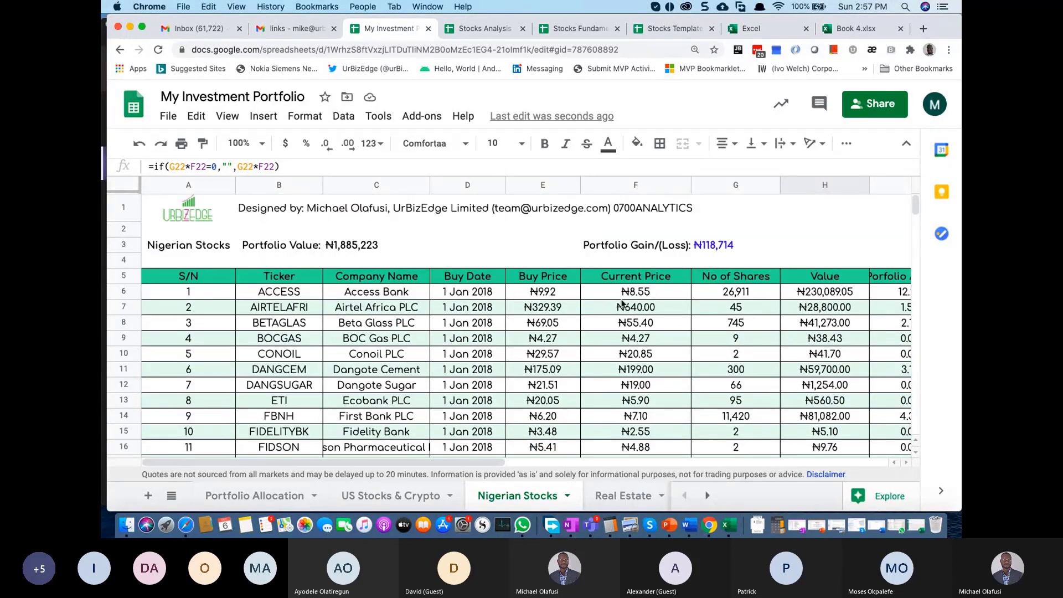
{"action": "left_click", "coordinate": [609, 306]}
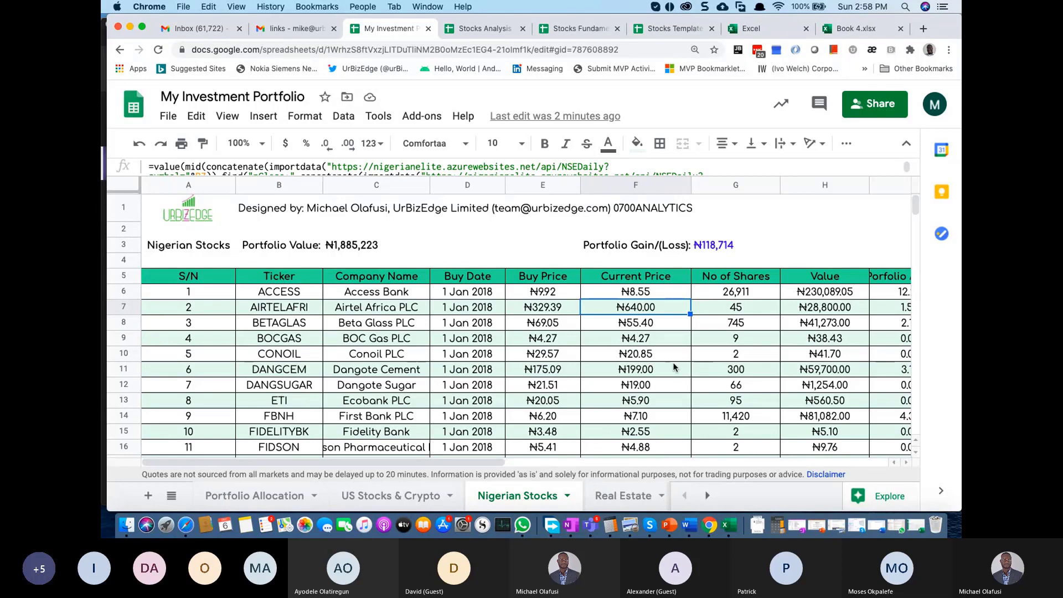
Step: Switch from the browser to the Microsoft Teams meeting and turn the camera on with Cmd+Shift+O
{"action": "key", "text": "super+Tab"}
{"action": "key", "text": "super+Tab"}
{"action": "key", "text": "super+Tab"}
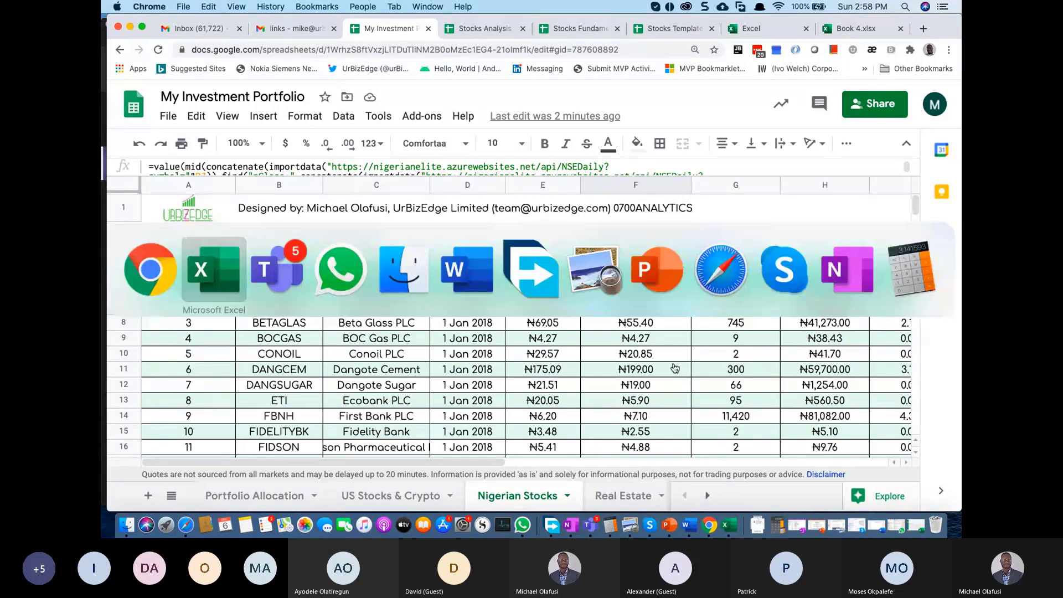
{"action": "key", "text": "super+shift+Tab"}
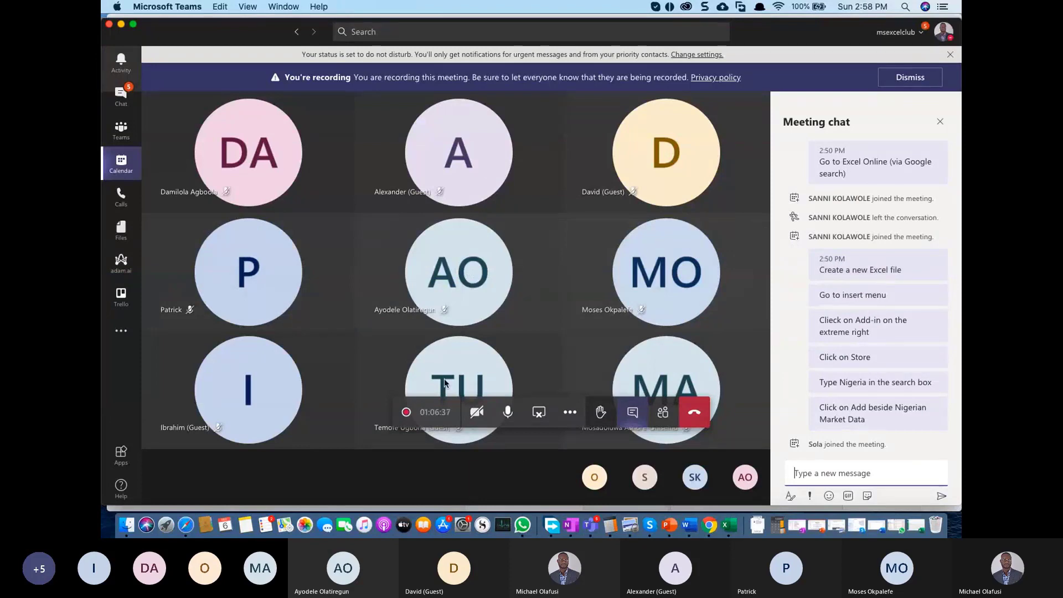
{"action": "key", "text": "super+shift+o"}
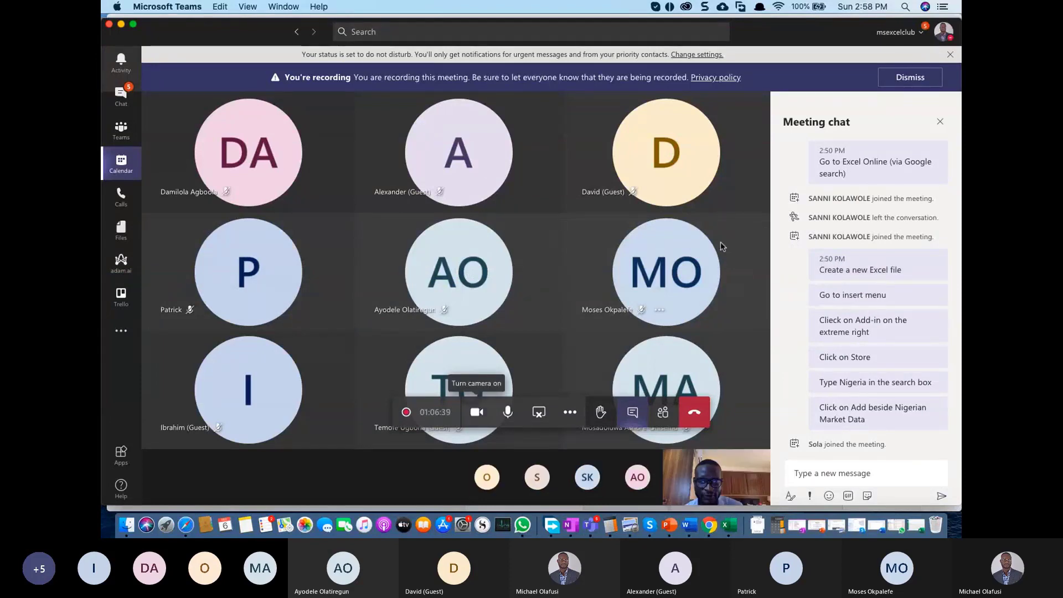